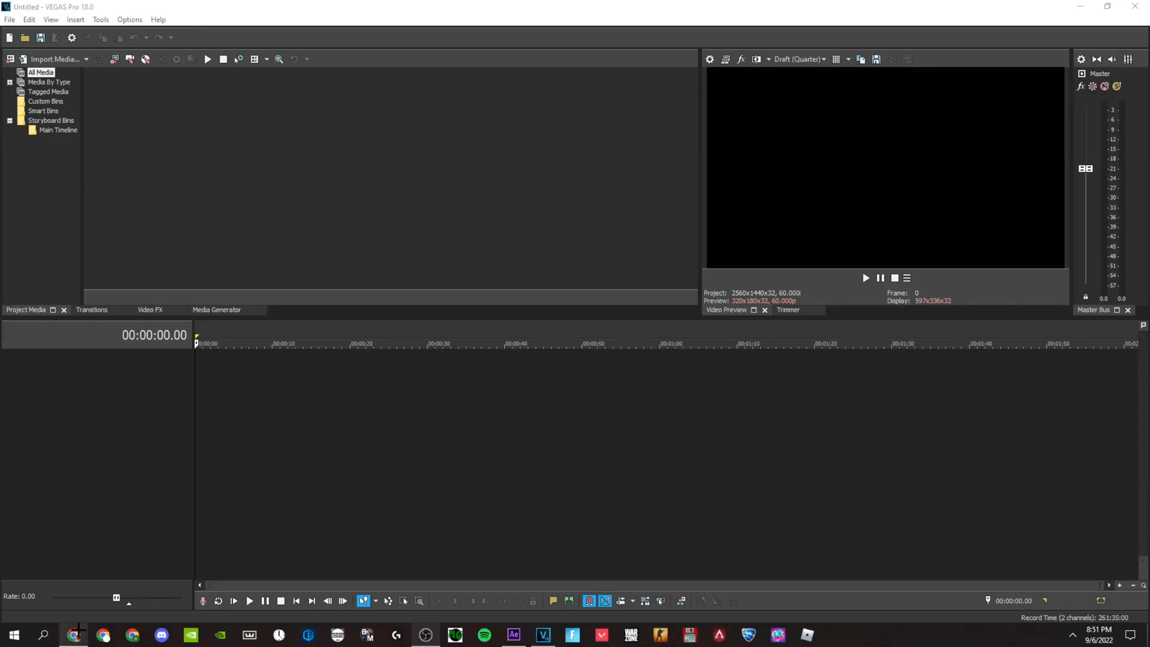
# Step: Switch to Google Drive in the browser and look over the folders in the NADAVB editing folder
pyautogui.click(78, 627)
pyautogui.moveTo(916, 240); pyautogui.dragTo(449, 161)
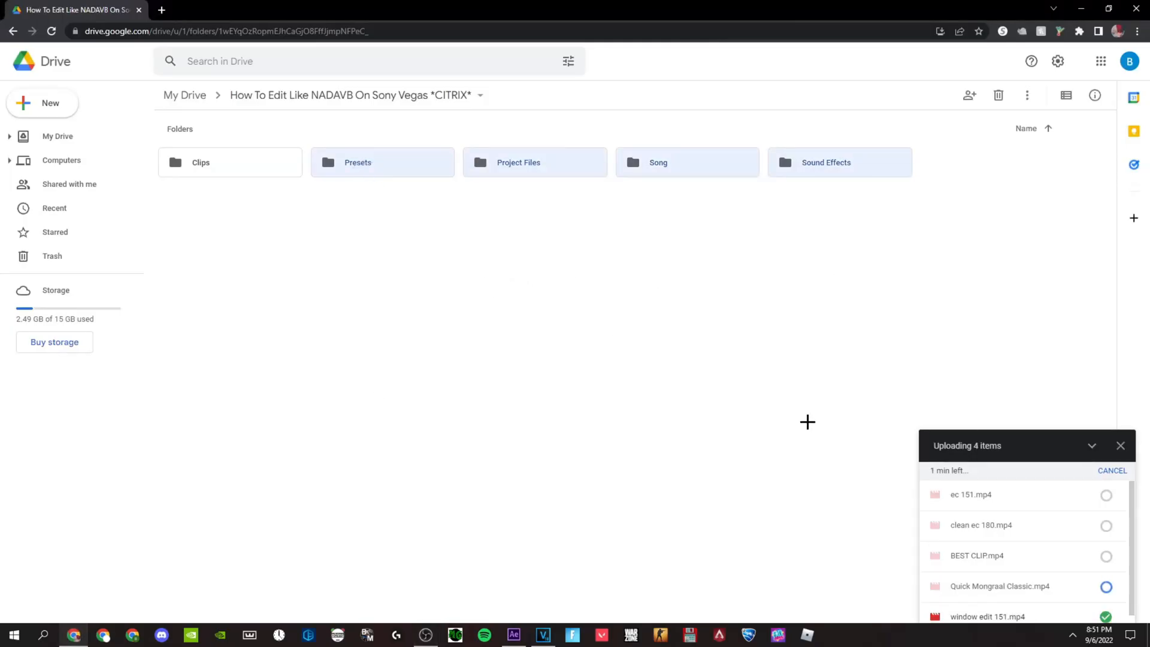
pyautogui.click(423, 272)
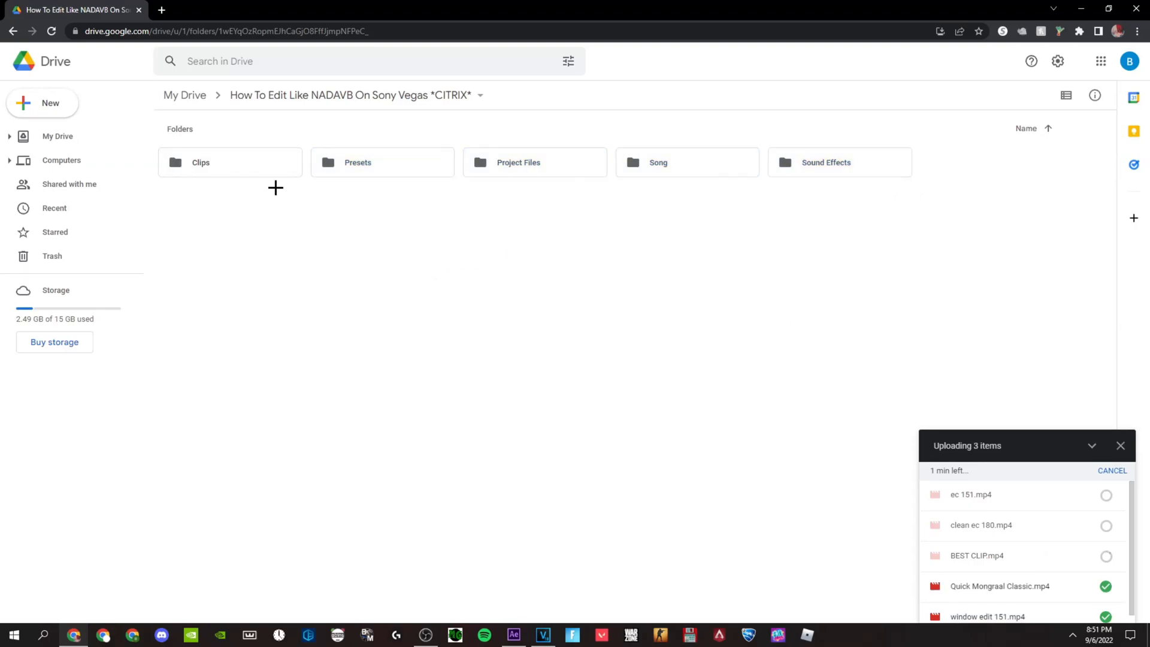
pyautogui.click(539, 637)
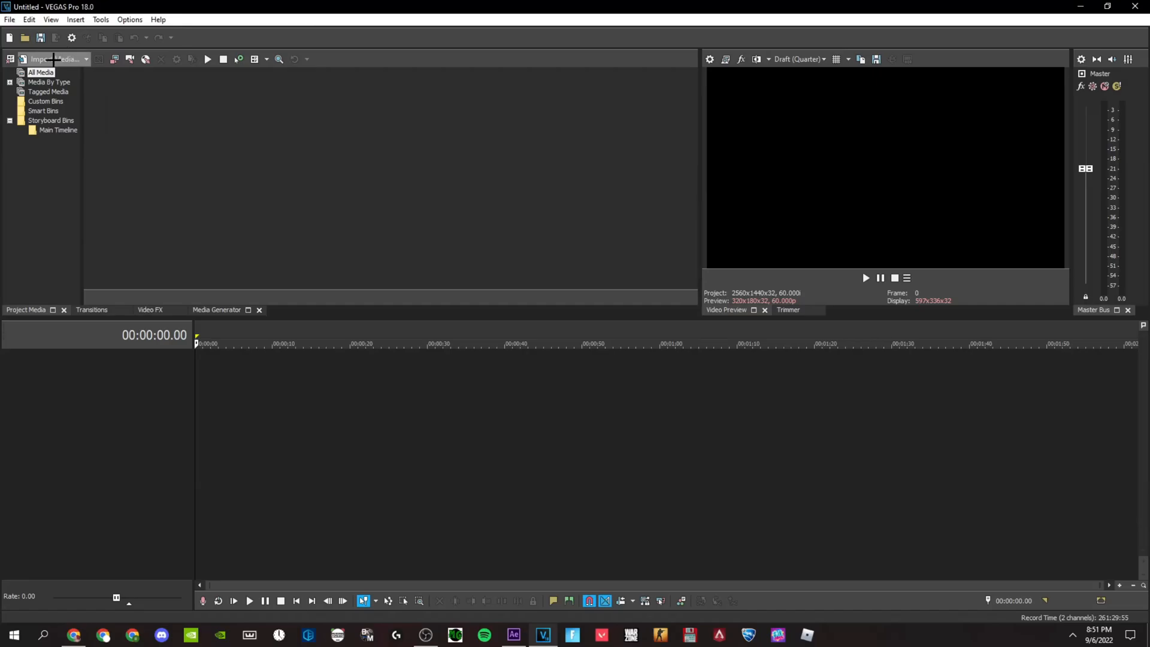
pyautogui.click(55, 59)
pyautogui.click(64, 133)
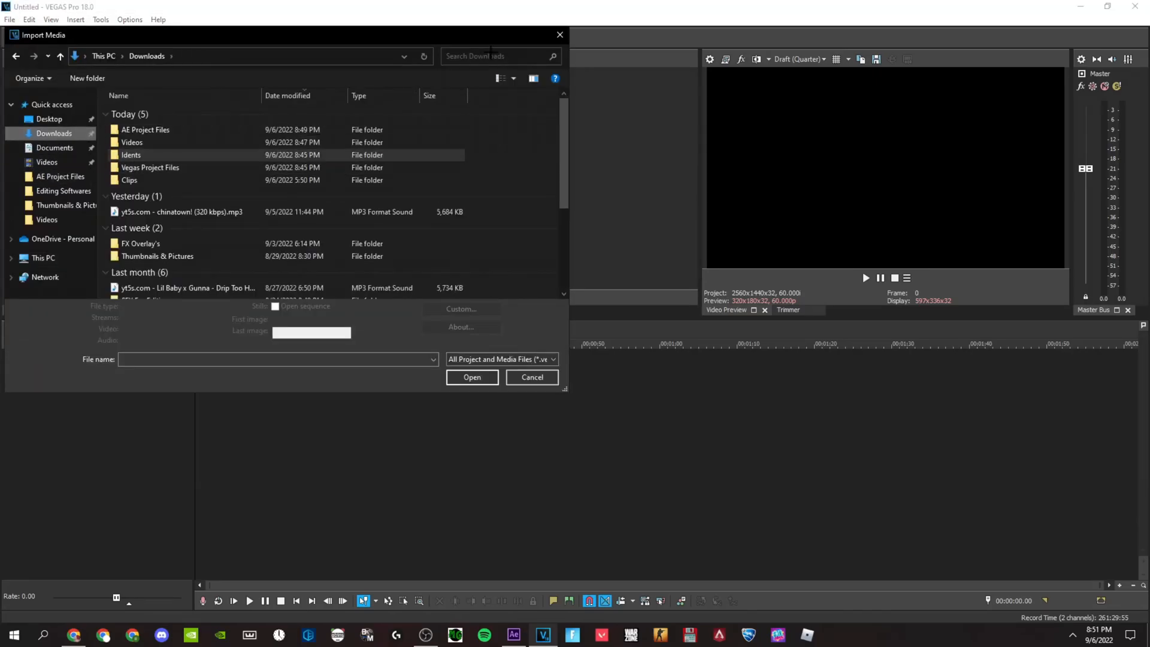
pyautogui.click(559, 34)
# Step: Switch to the browser and search YouTube for "nadavb ident template" in a new tab
pyautogui.click(74, 635)
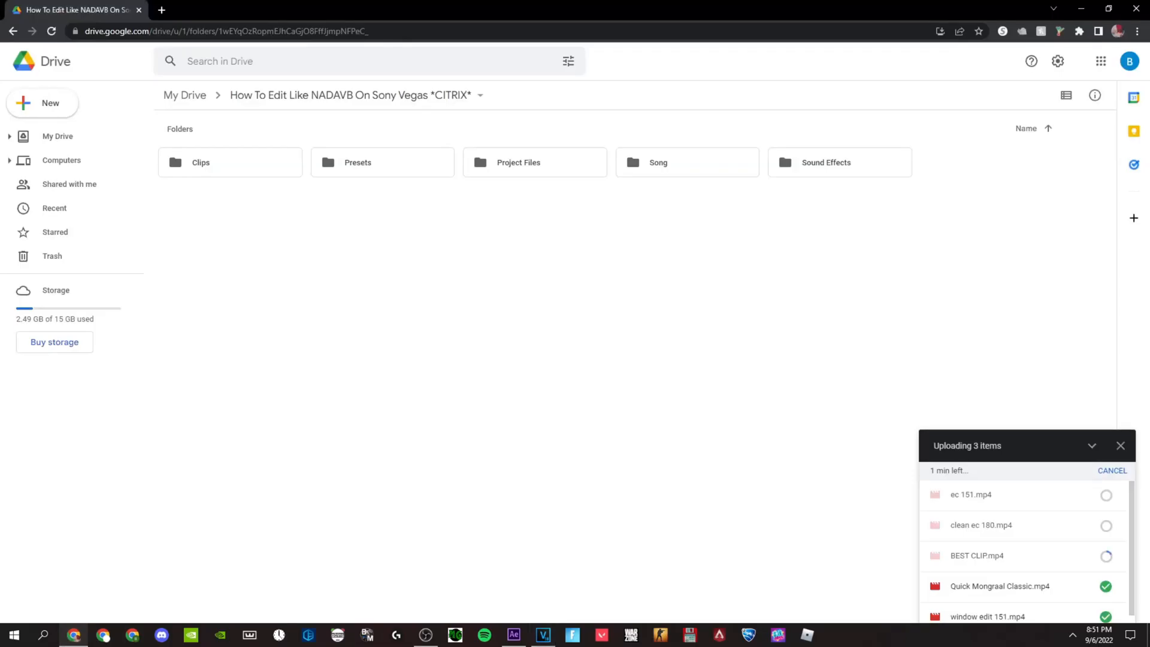
pyautogui.click(161, 9)
pyautogui.write('youtube')
pyautogui.press('Return')
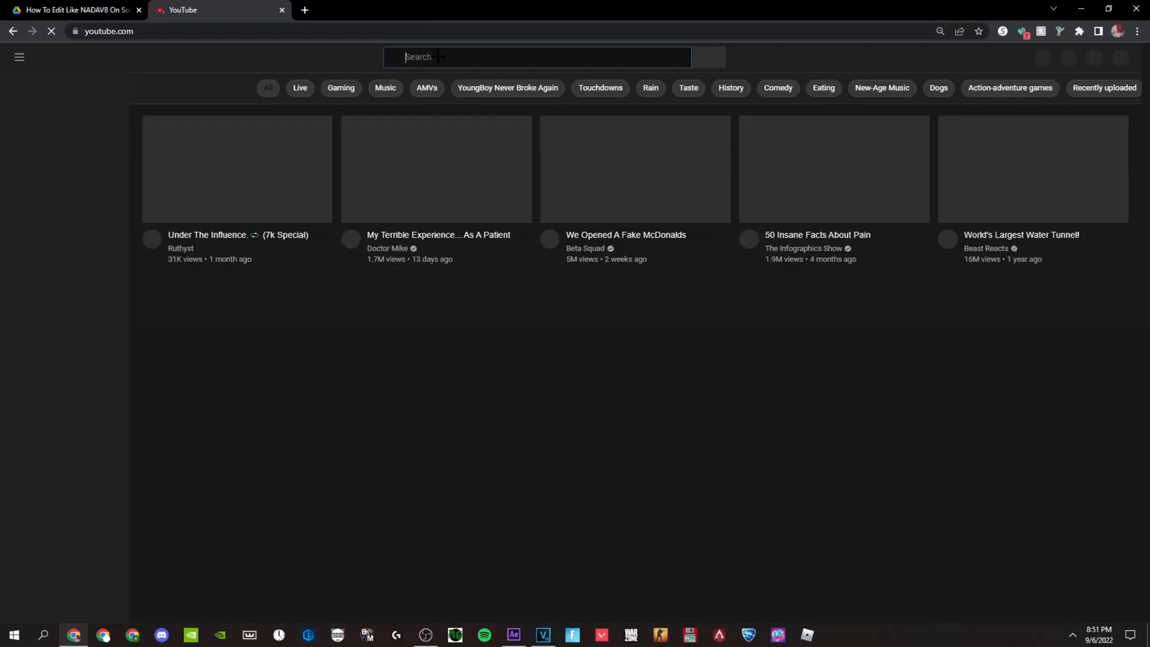
pyautogui.click(436, 57)
pyautogui.write('nadavb ident templat')
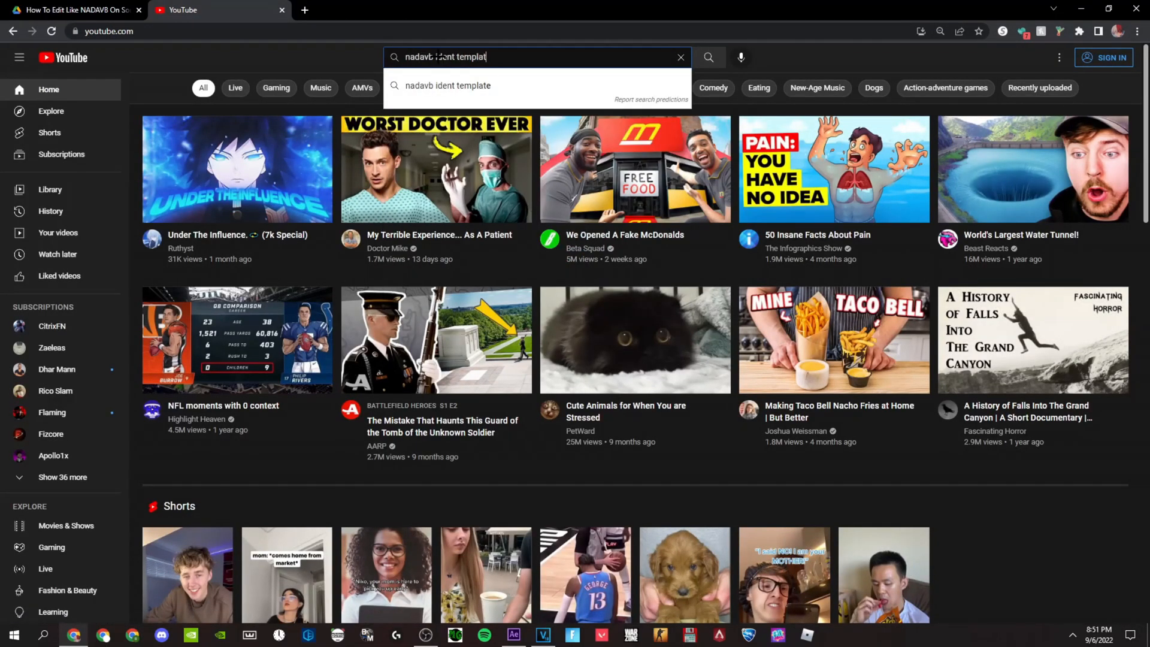
pyautogui.write('e')
pyautogui.press('Return')
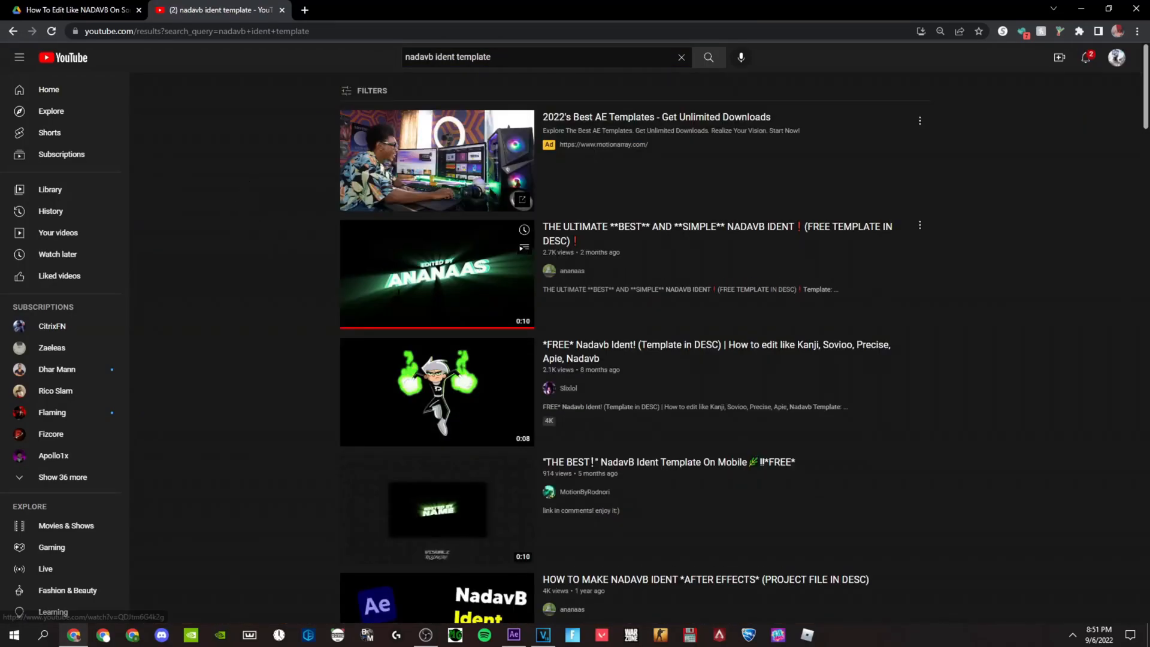
# Step: View the "THE ULTIMATE **BEST** AND **SIMPLE** NADAVB IDENT" video and its template link in the description, and close YouTube
pyautogui.click(436, 274)
pyautogui.scroll(-3, 221, 407)
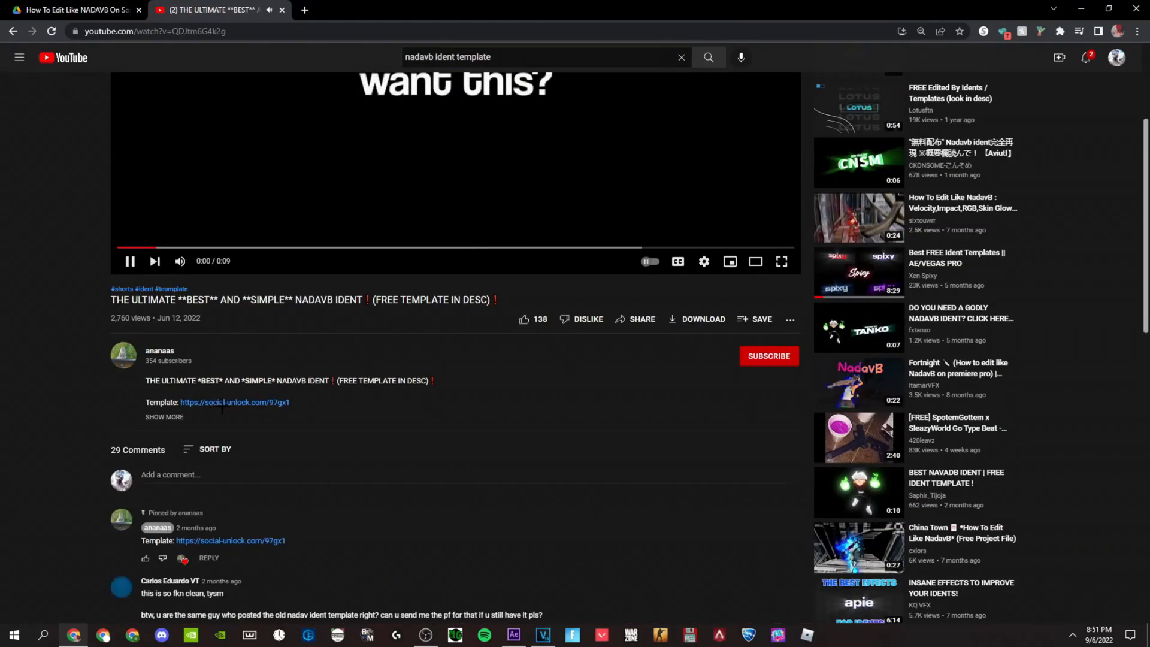
pyautogui.scroll(3, 221, 407)
pyautogui.click(221, 406)
pyautogui.click(282, 10)
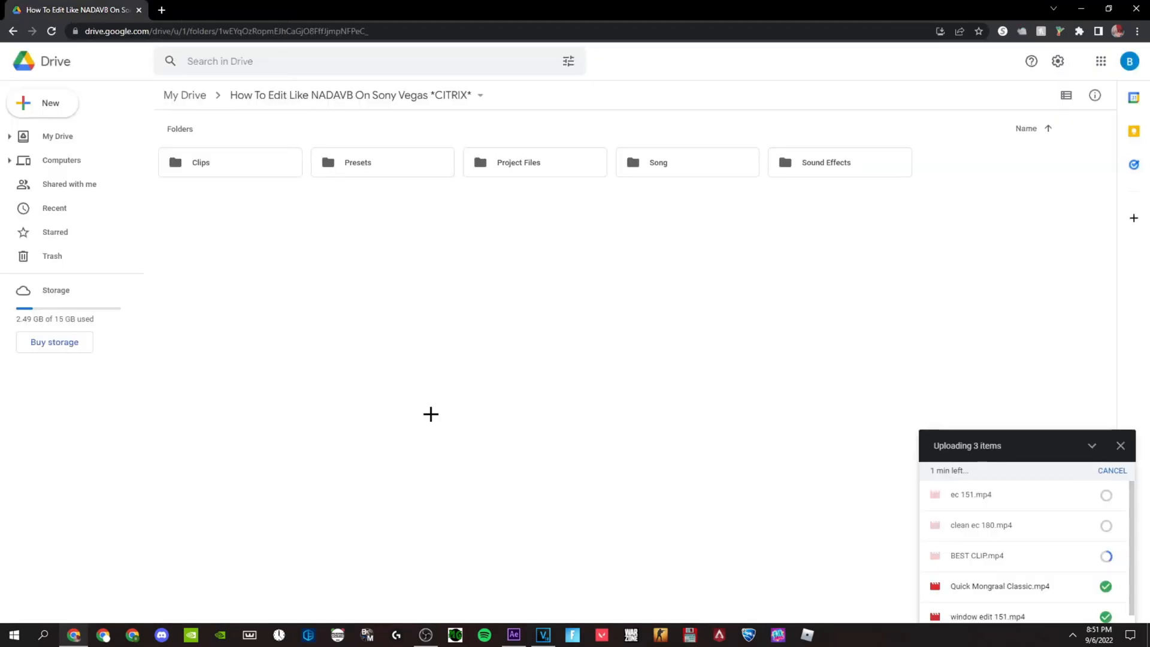
# Step: Switch to After Effects and dismiss the missing-file warning
pyautogui.click(514, 635)
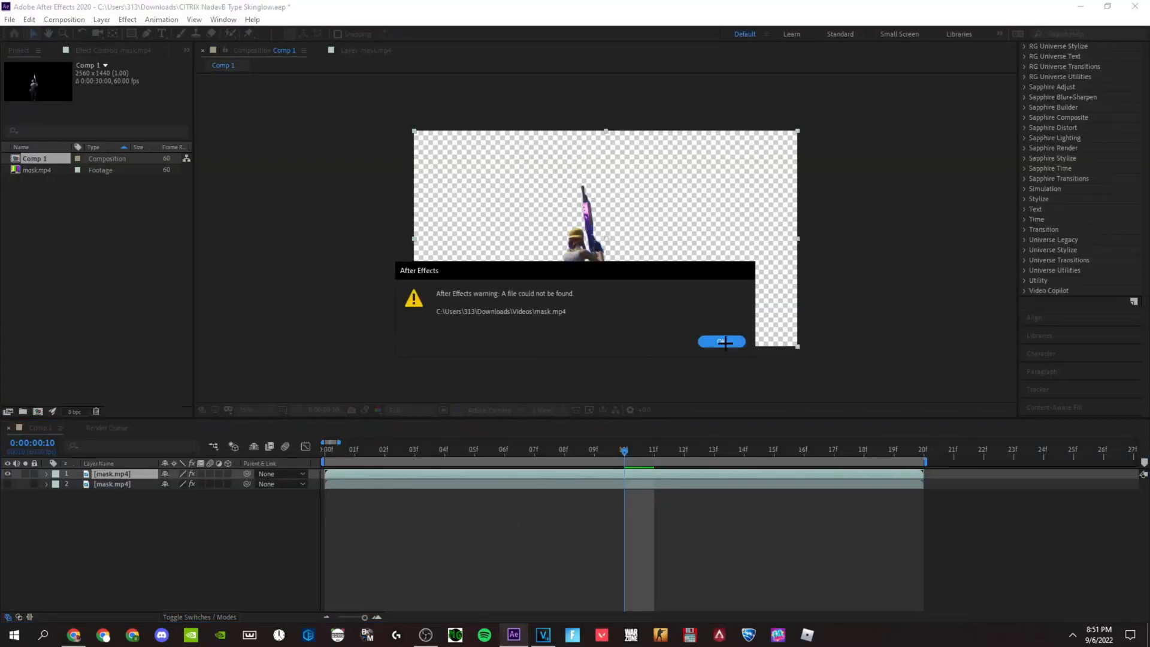
pyautogui.click(723, 345)
# Step: Switch to VEGAS Pro and import Citrix NADAVB Ident.avi from the Idents folder in Downloads
pyautogui.click(543, 635)
pyautogui.click(54, 59)
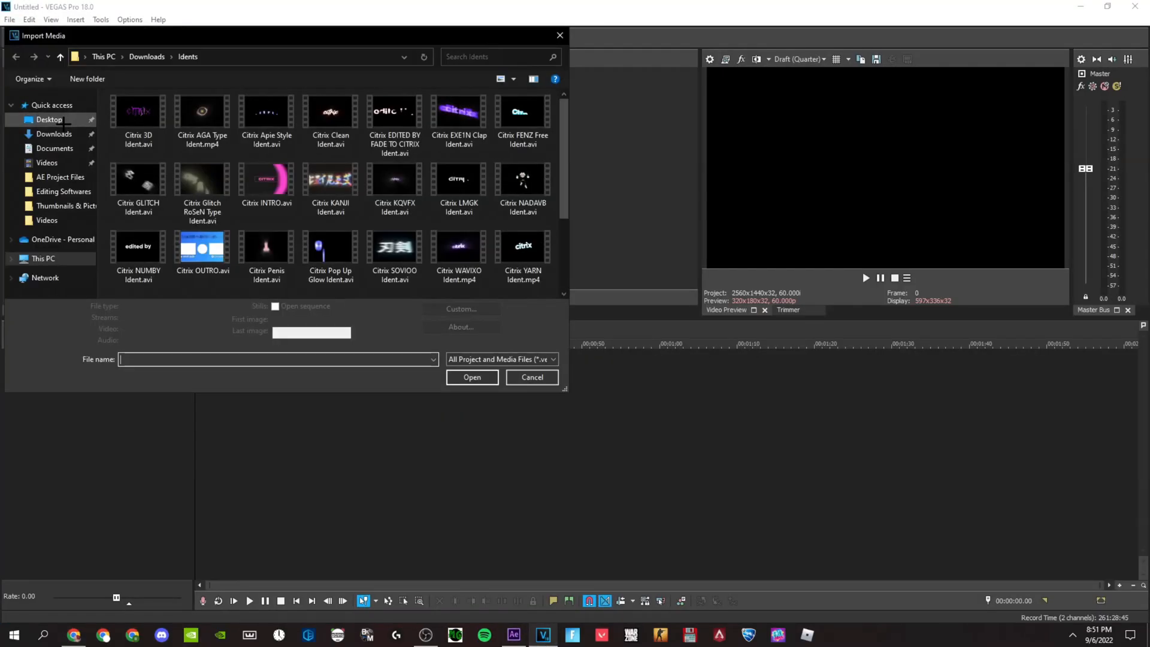
pyautogui.click(54, 134)
pyautogui.doubleClick(154, 157)
pyautogui.scroll(-3, 335, 210)
pyautogui.scroll(3, 266, 240)
pyautogui.doubleClick(523, 186)
# Step: Import the song yt5s.com - chinatown! (320 kbps).mp3 from the Downloads folder
pyautogui.click(54, 59)
pyautogui.click(54, 134)
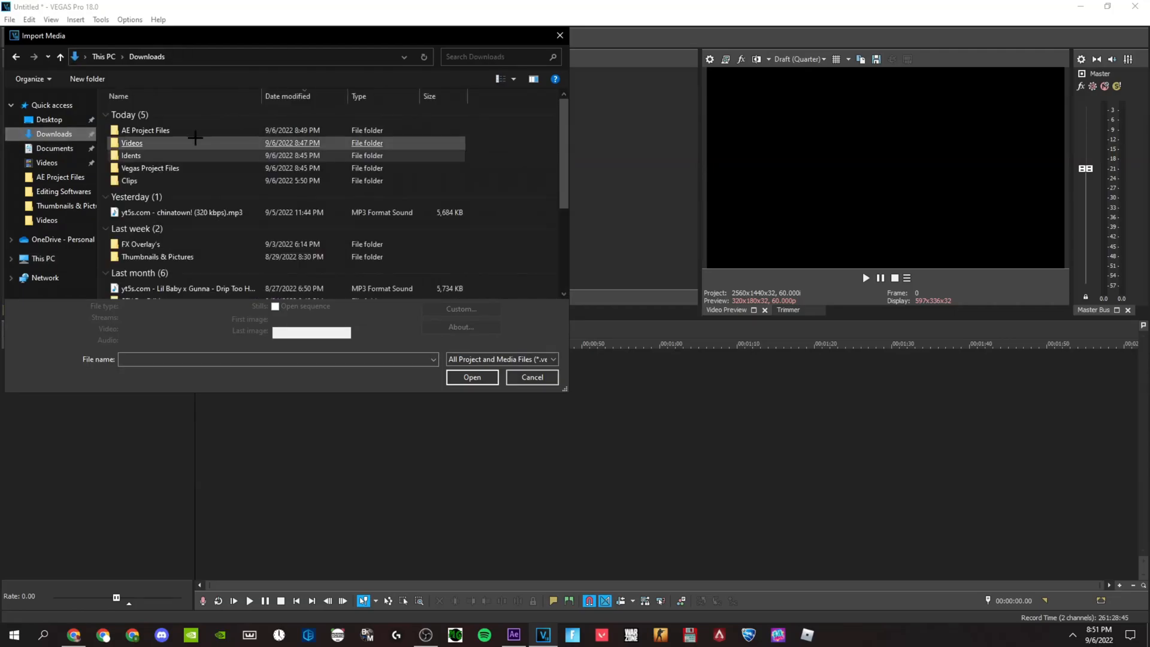
pyautogui.doubleClick(193, 212)
# Step: Import ec 151.mp4, BEST CLIP.mp4, clean ec 180.mp4, Quick Mongraal Classic.mp4 and window edit 151.mp4 from the Clips folder
pyautogui.click(53, 63)
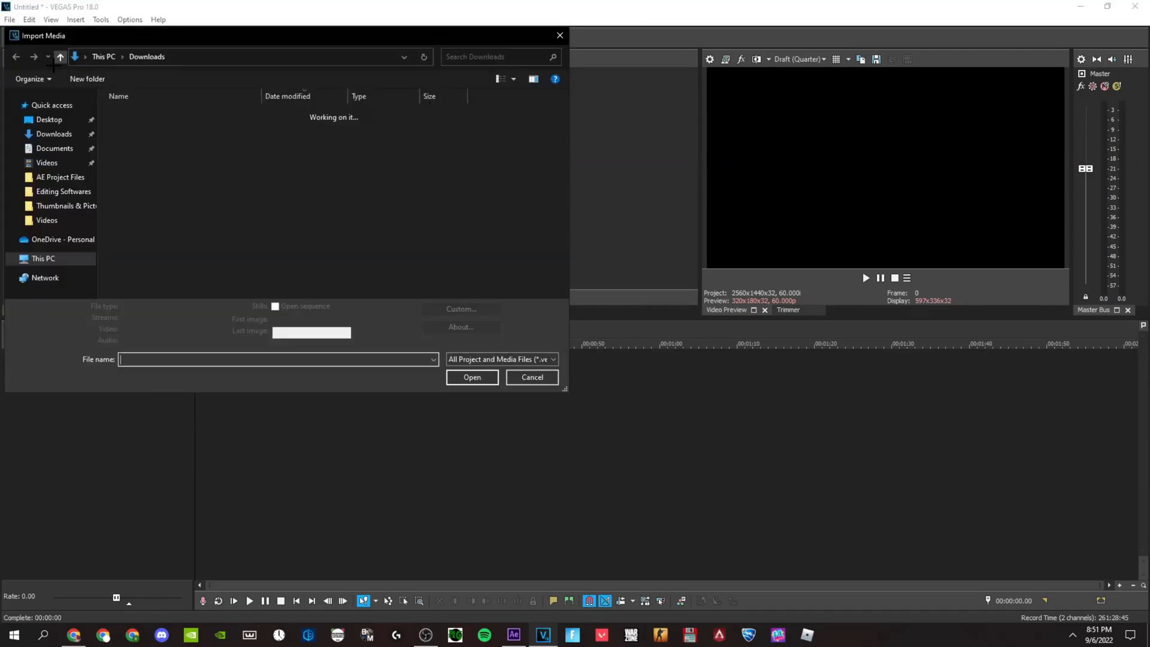
pyautogui.doubleClick(162, 180)
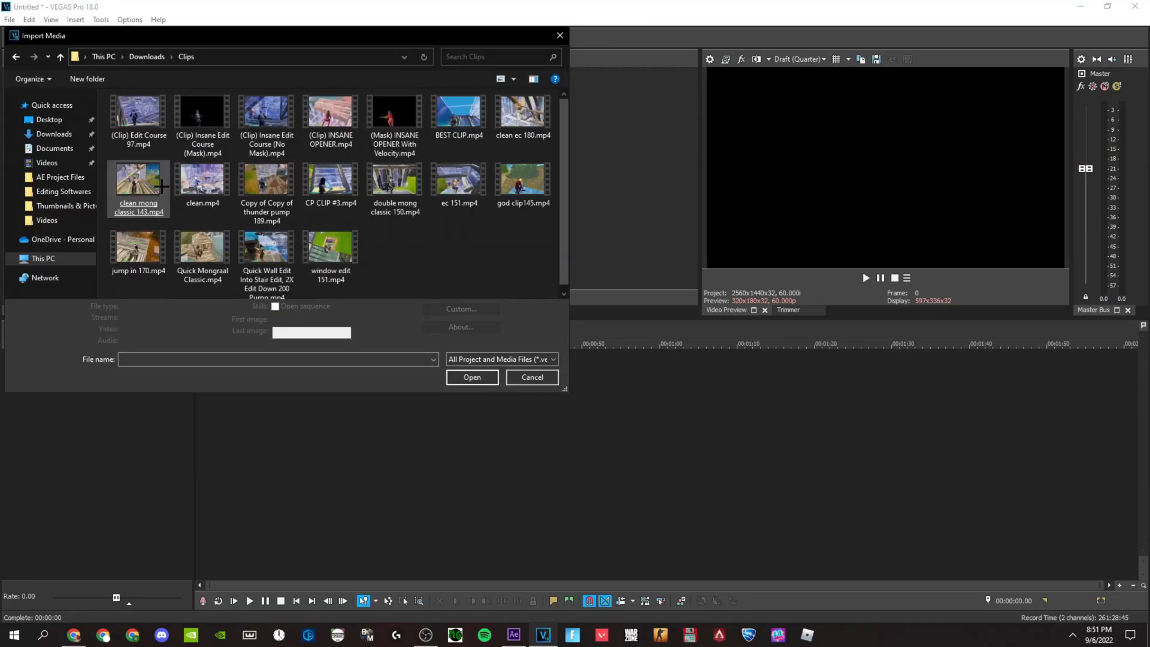
pyautogui.doubleClick(454, 188)
pyautogui.click(61, 58)
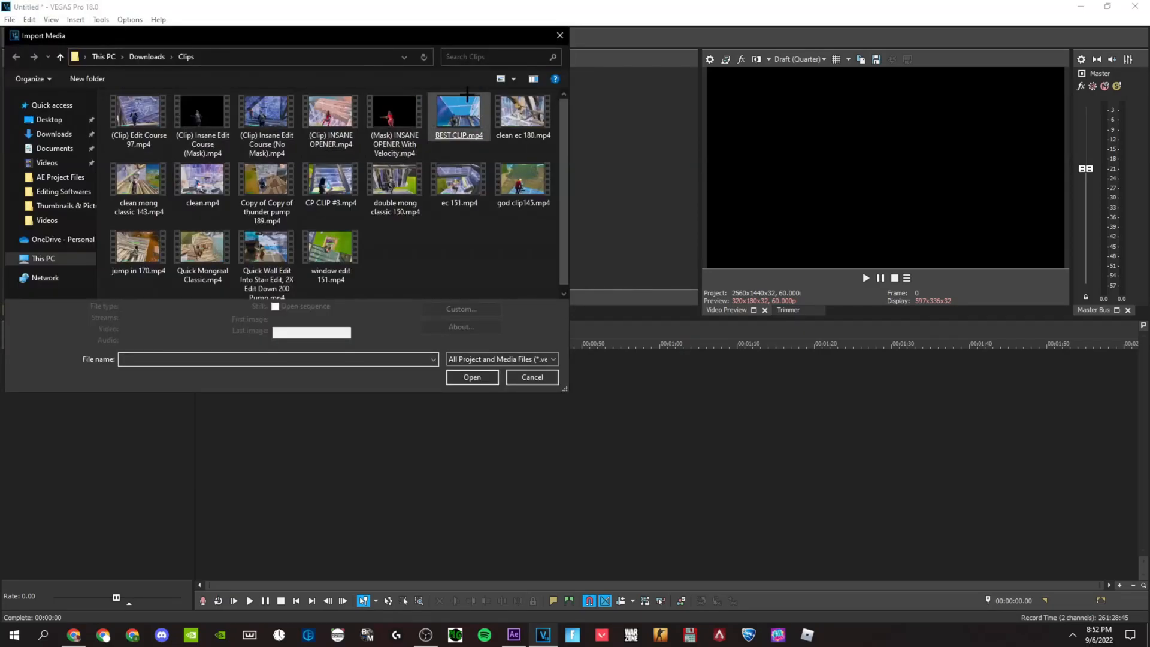
pyautogui.doubleClick(464, 120)
pyautogui.click(60, 59)
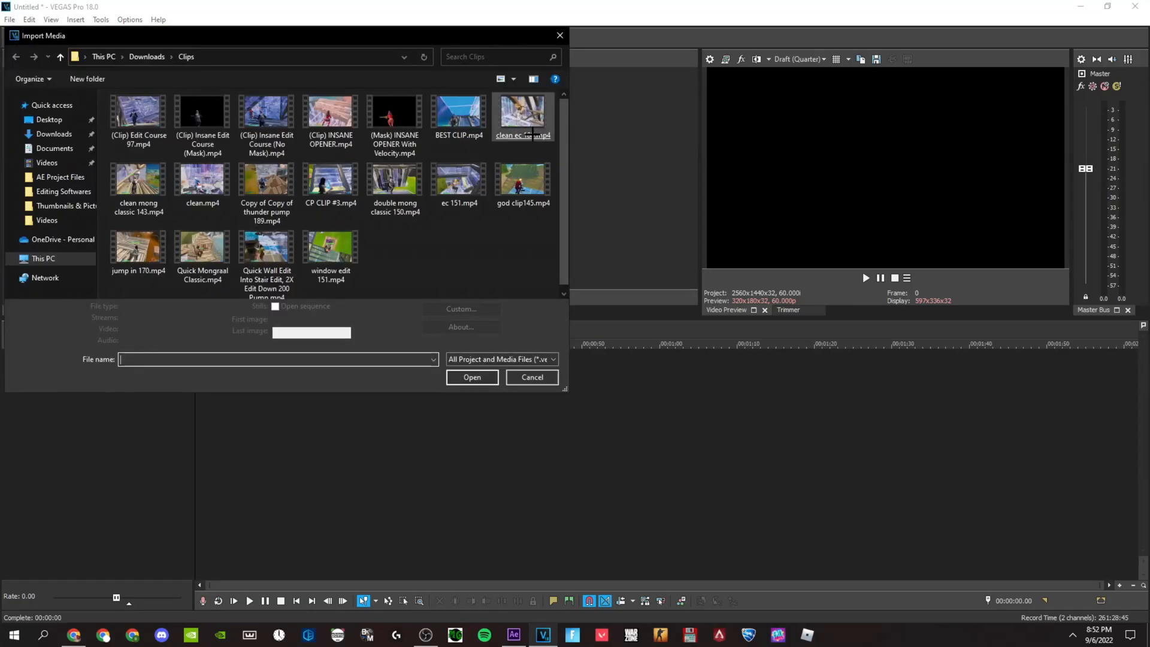
pyautogui.doubleClick(507, 142)
pyautogui.click(60, 59)
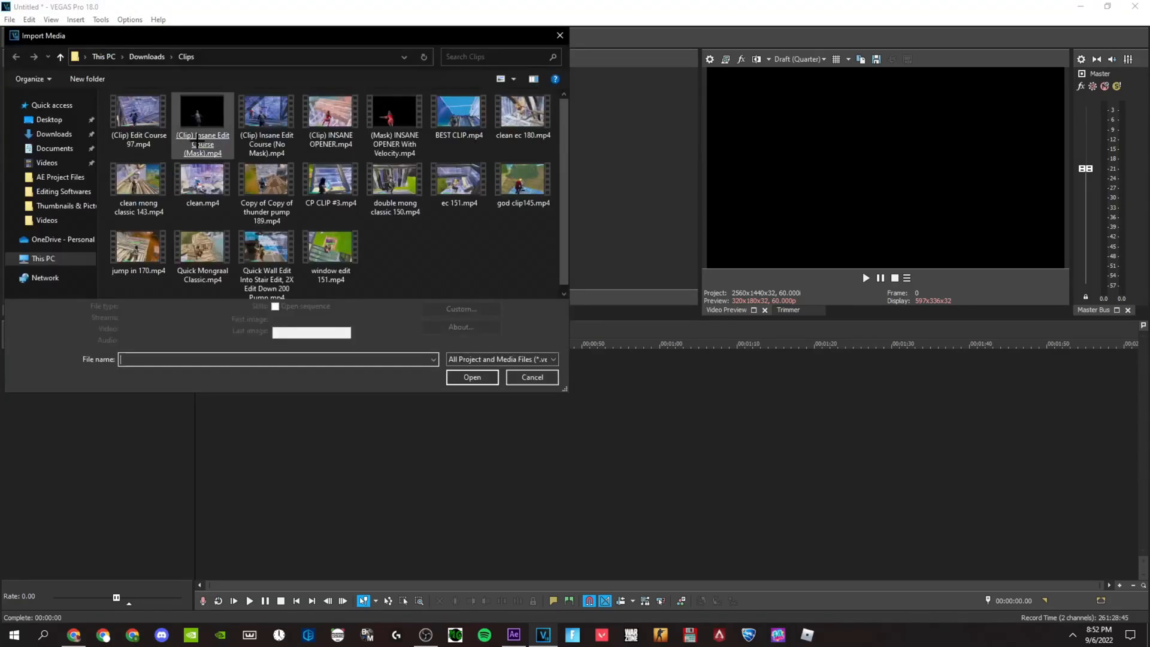
pyautogui.doubleClick(214, 256)
pyautogui.click(60, 59)
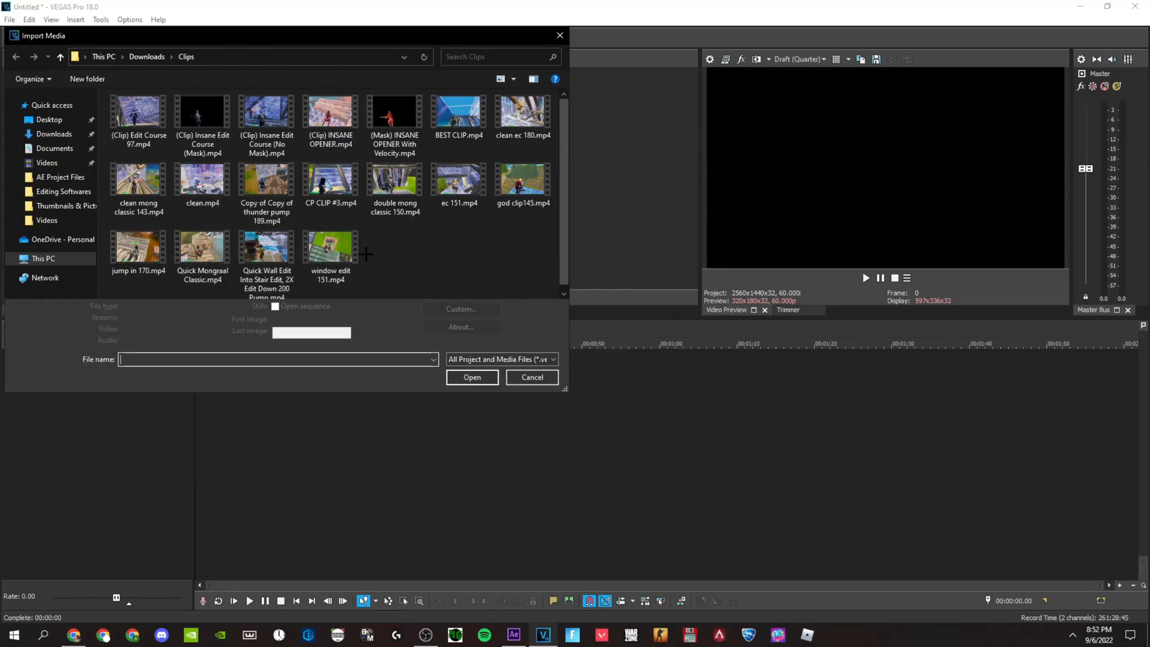
pyautogui.doubleClick(336, 251)
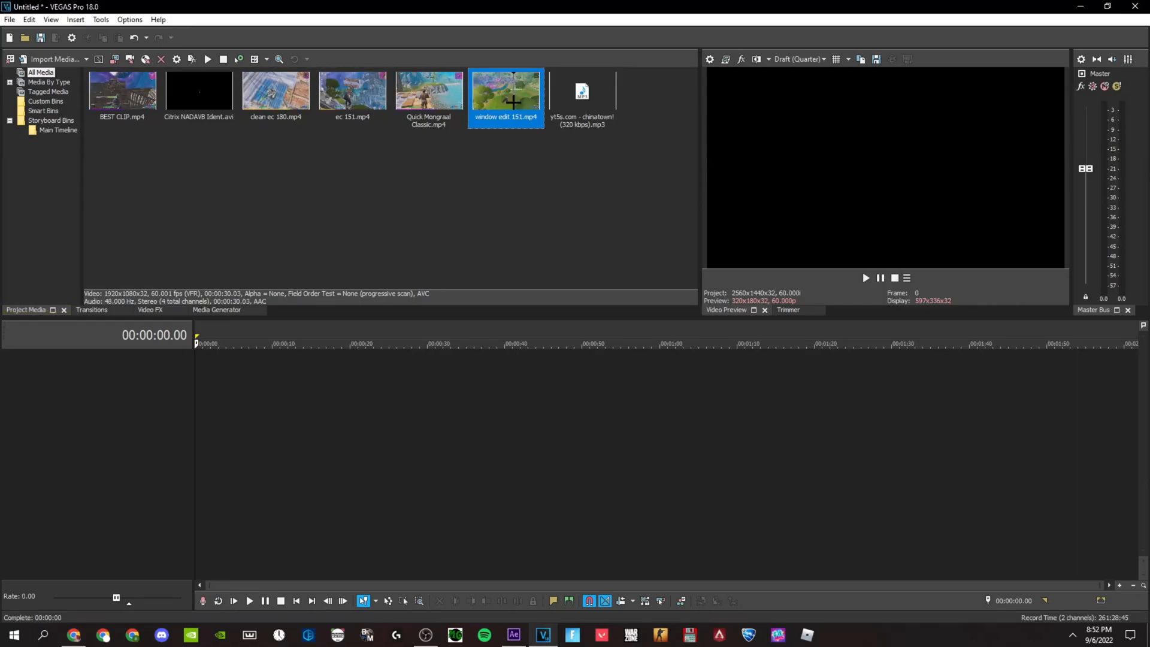
# Step: Place ec 151.mp4 at the start of the timeline, match the project video settings to it, and play it back
pyautogui.click(332, 113)
pyautogui.moveTo(158, 390); pyautogui.dragTo(196, 384)
pyautogui.click(247, 375)
pyautogui.scroll(3, 247, 374)
pyautogui.press('space')
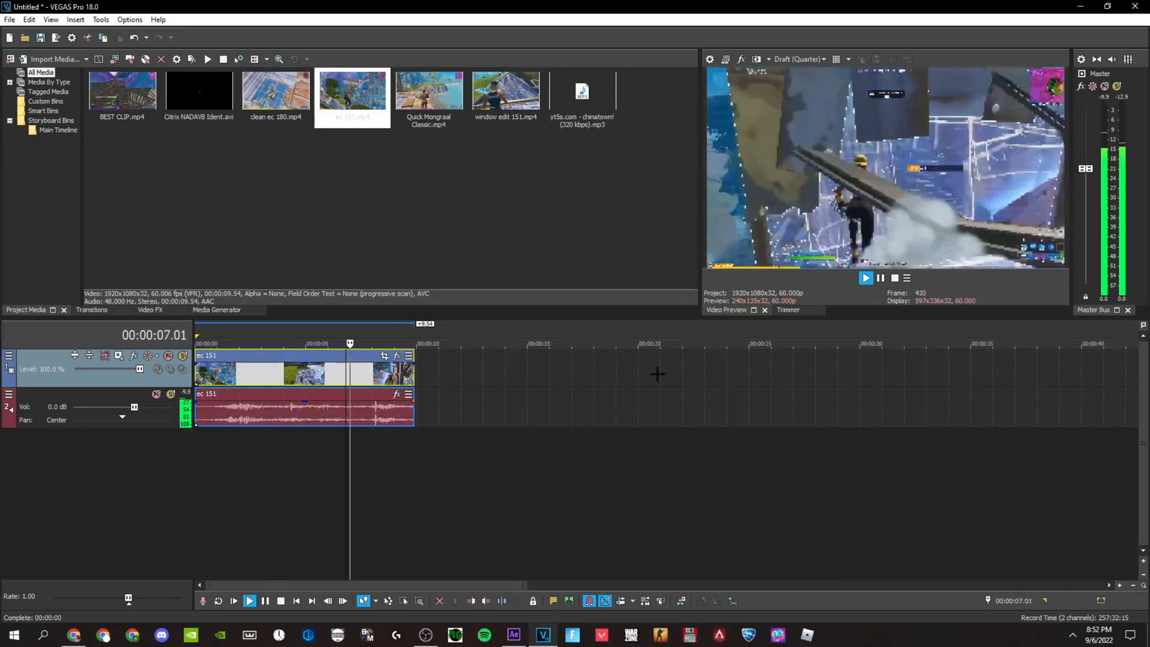
pyautogui.press('space')
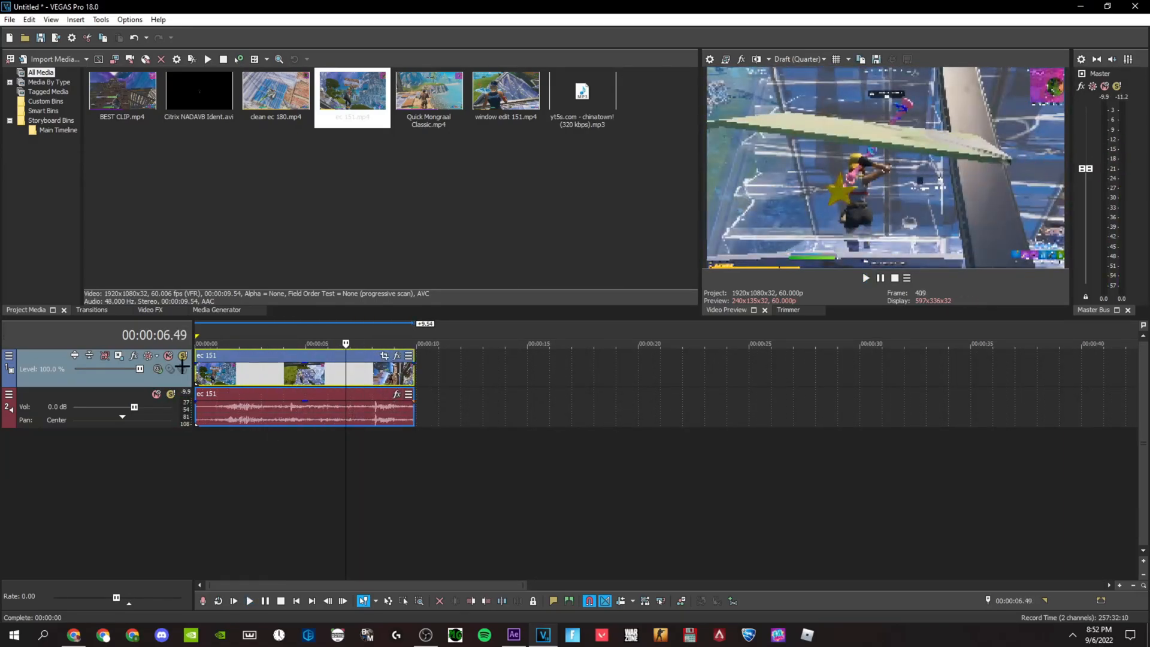
# Step: Narrow the track headers and add the chinatown! song on a new audio track below the ec 151 clip
pyautogui.doubleClick(193, 379)
pyautogui.moveTo(20, 380); pyautogui.dragTo(178, 378)
pyautogui.moveTo(582, 96); pyautogui.dragTo(321, 512)
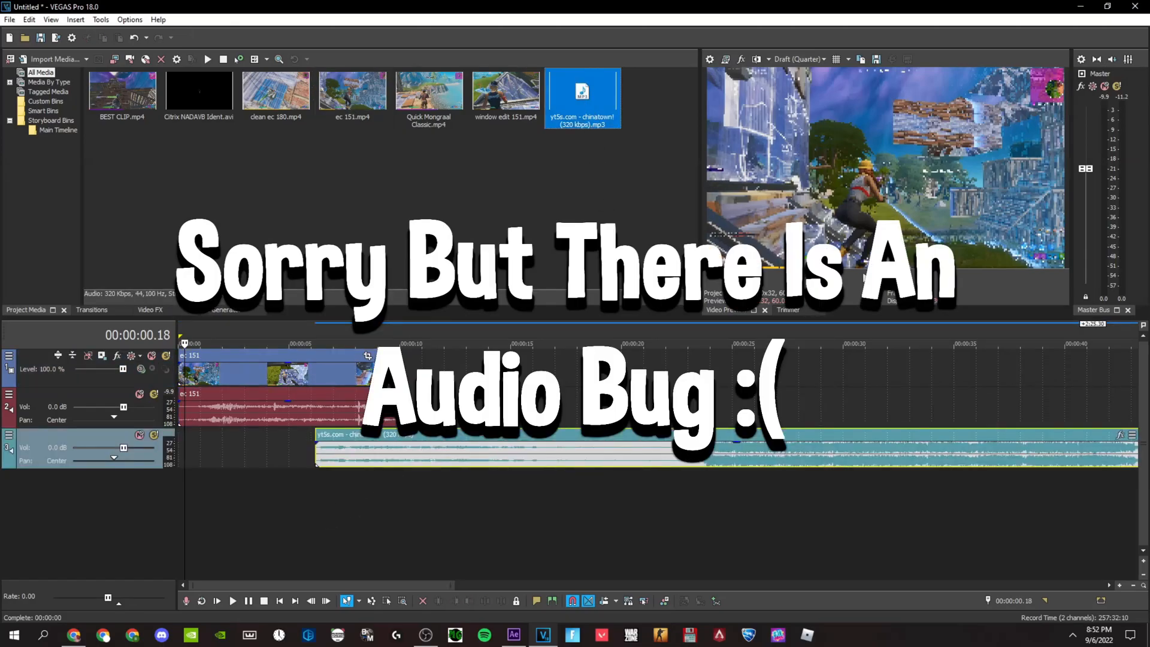
# Step: Locate the beat drop in the song's waveform and split the song there at 00:00:23.50
pyautogui.click(703, 408)
pyautogui.scroll(4, 702, 409)
pyautogui.scroll(4, 711, 430)
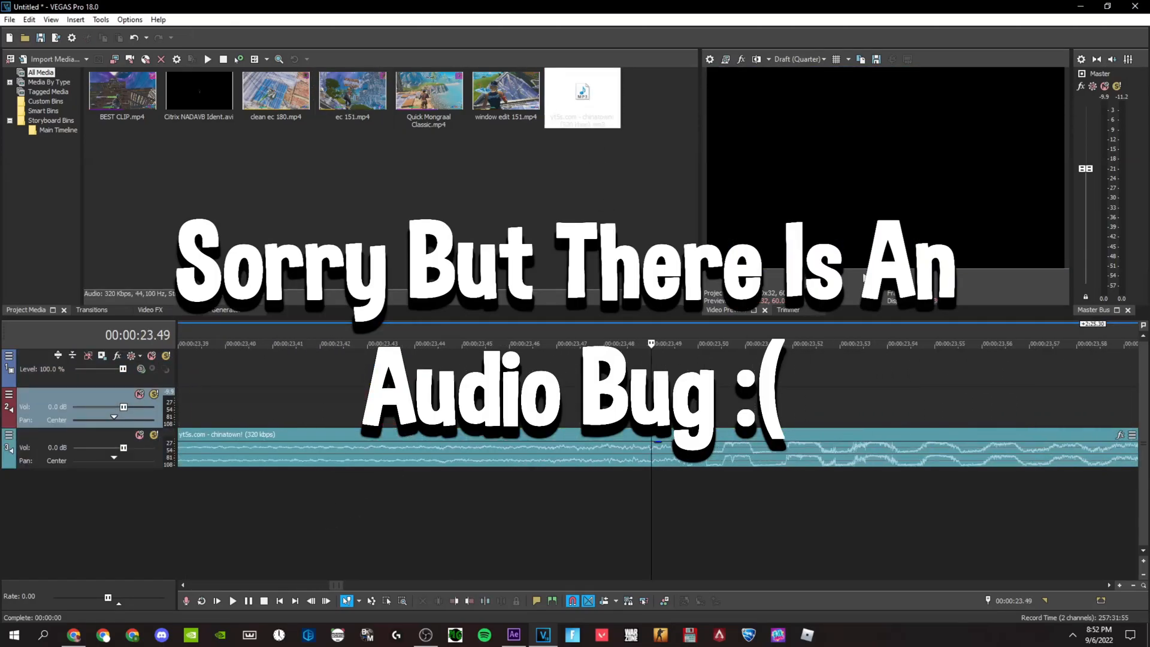
pyautogui.press('space')
pyautogui.press('space')
pyautogui.scroll(1, 718, 448)
pyautogui.scroll(1, 718, 448)
pyautogui.press('Right')
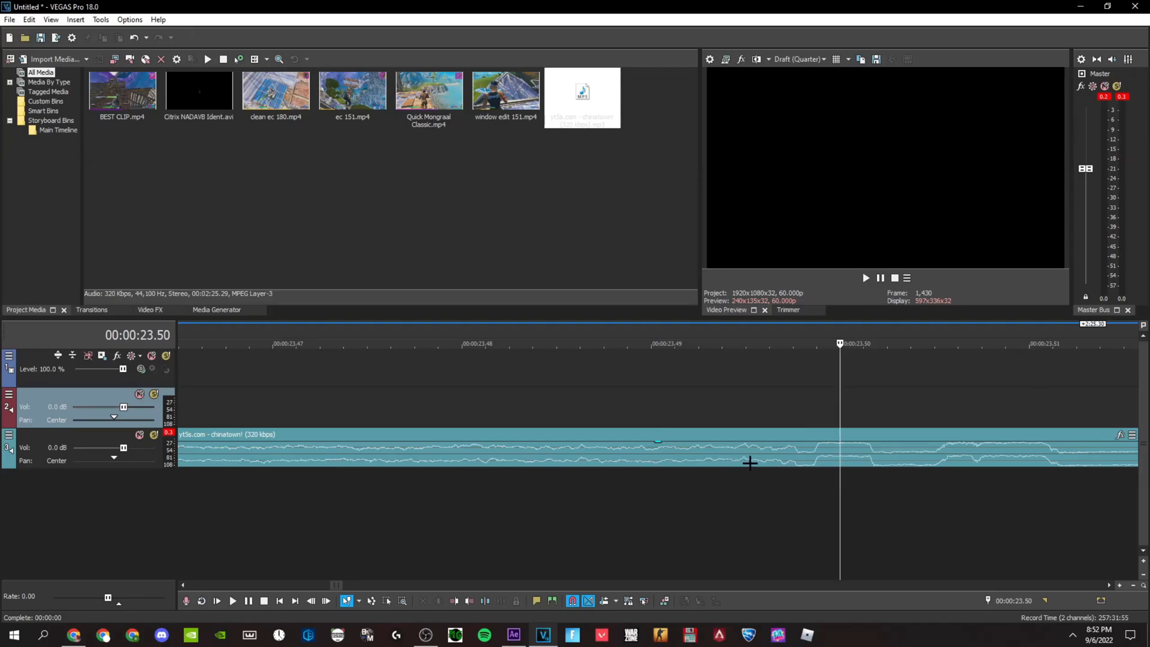
pyautogui.click(869, 462)
pyautogui.press('s')
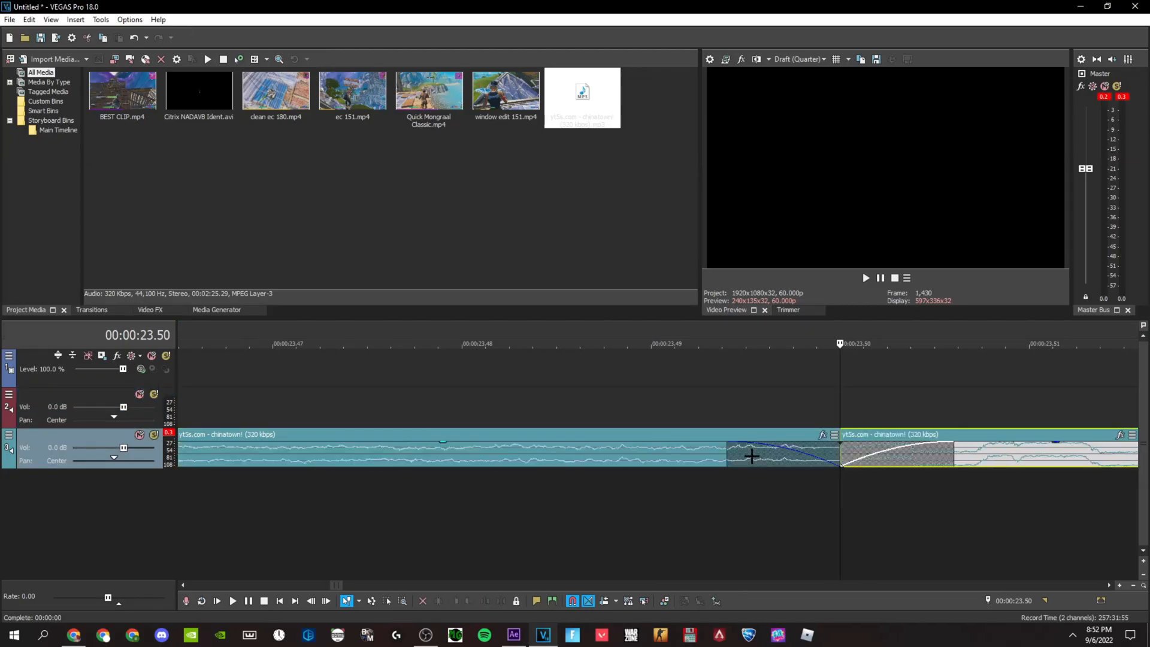
# Step: Delete the part of the song before the split and move the remaining part back towards the ec 151 clip
pyautogui.rightClick(745, 455)
pyautogui.click(779, 326)
pyautogui.scroll(-10, 679, 462)
pyautogui.moveTo(652, 459); pyautogui.dragTo(425, 459)
# Step: Find the exact frame of the shot in the ec 151 clip and mark it at 00:00:08.08
pyautogui.click(308, 451)
pyautogui.scroll(3, 546, 449)
pyautogui.scroll(3, 546, 449)
pyautogui.click(866, 278)
pyautogui.press('Left')
pyautogui.press('Left')
pyautogui.press('Left')
pyautogui.press('Left')
pyautogui.press('Right')
# Step: Set the video preview quality to Preview (Auto)
pyautogui.click(789, 59)
pyautogui.moveTo(787, 83)
pyautogui.click(859, 86)
# Step: Align the song's drop with the marker at 00:00:08.08 and extend the song's start back to the beginning of the timeline
pyautogui.scroll(-8, 742, 383)
pyautogui.moveTo(803, 468); pyautogui.dragTo(699, 457)
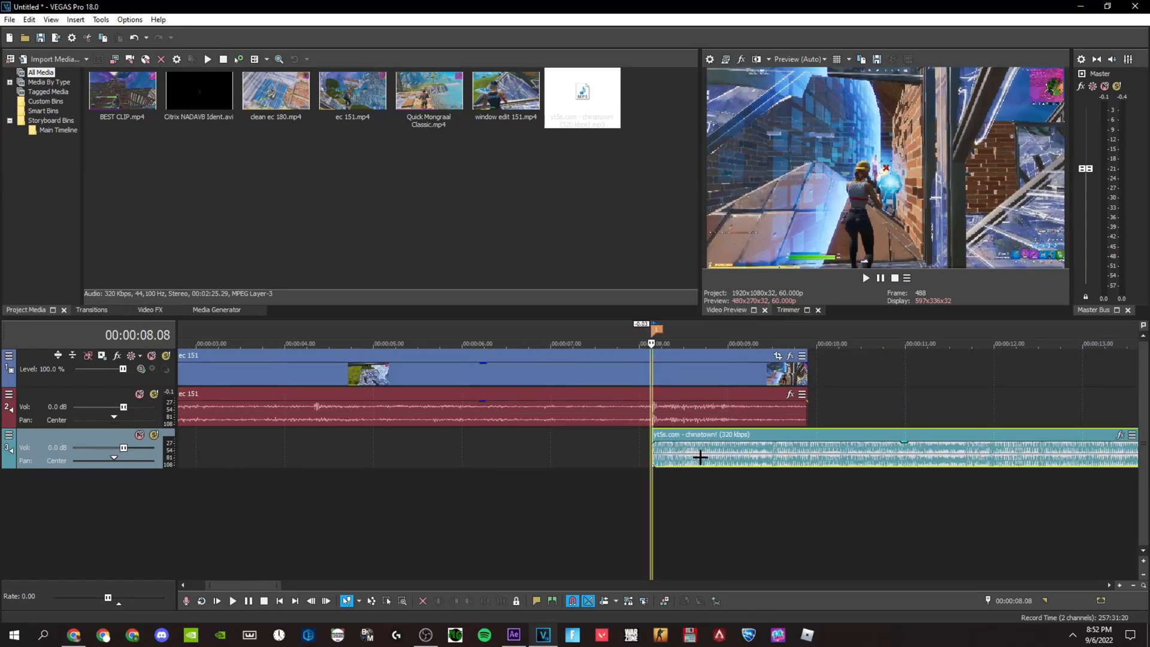
pyautogui.scroll(-4, 638, 452)
pyautogui.moveTo(448, 453); pyautogui.dragTo(80, 441)
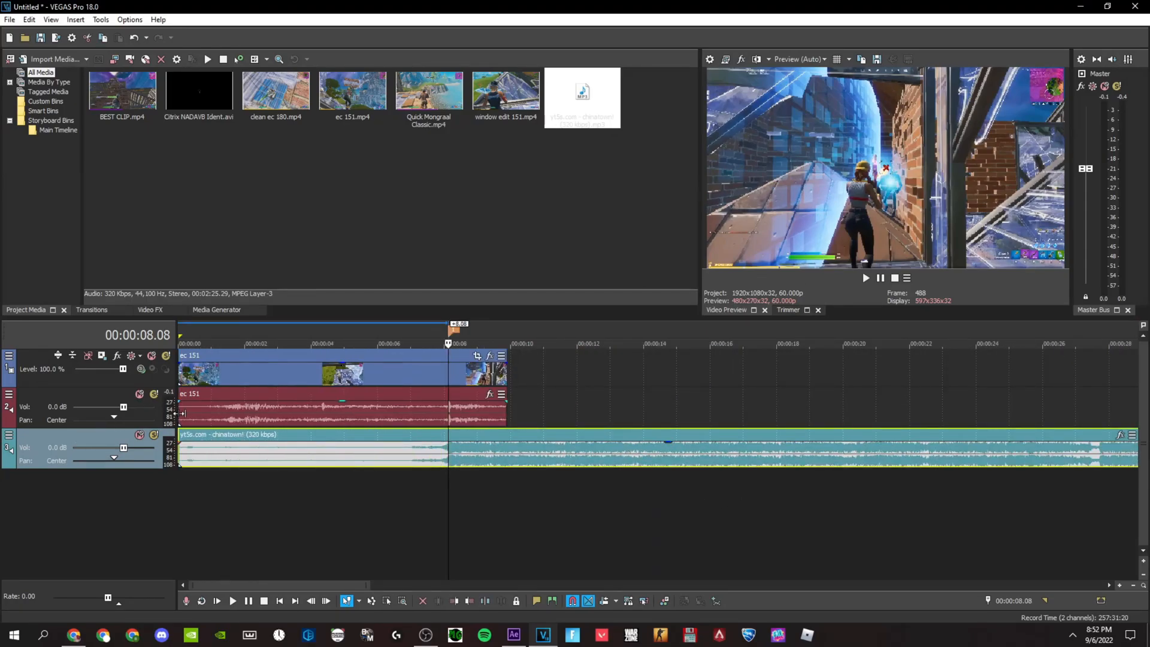
# Step: Add a 00:00:00.30 fade-in to the start of the song and give it a smooth S-shaped curve
pyautogui.click(181, 414)
pyautogui.scroll(6, 191, 443)
pyautogui.moveTo(179, 444); pyautogui.dragTo(383, 459)
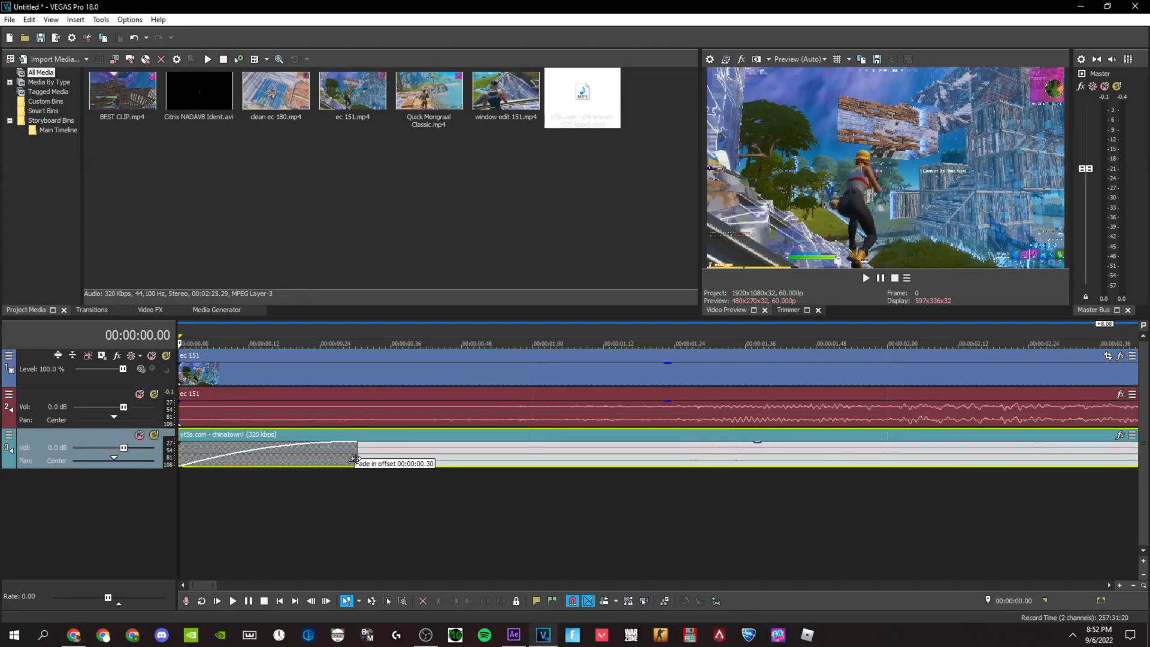
pyautogui.click(356, 453)
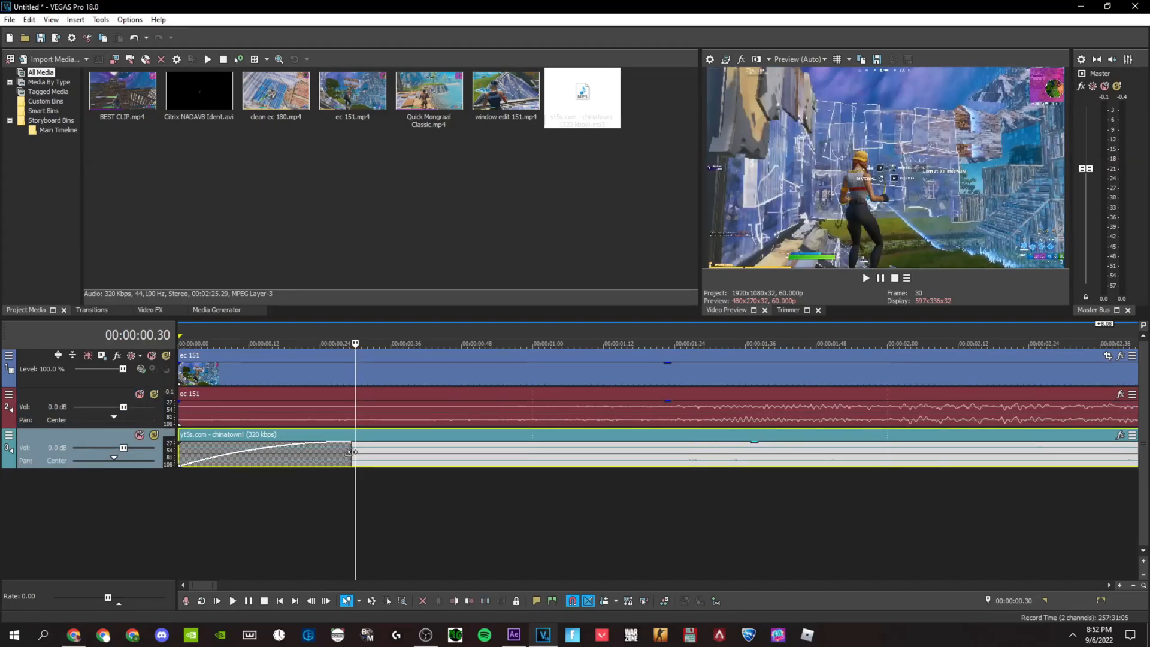
pyautogui.rightClick(352, 451)
pyautogui.click(378, 502)
pyautogui.rightClick(354, 456)
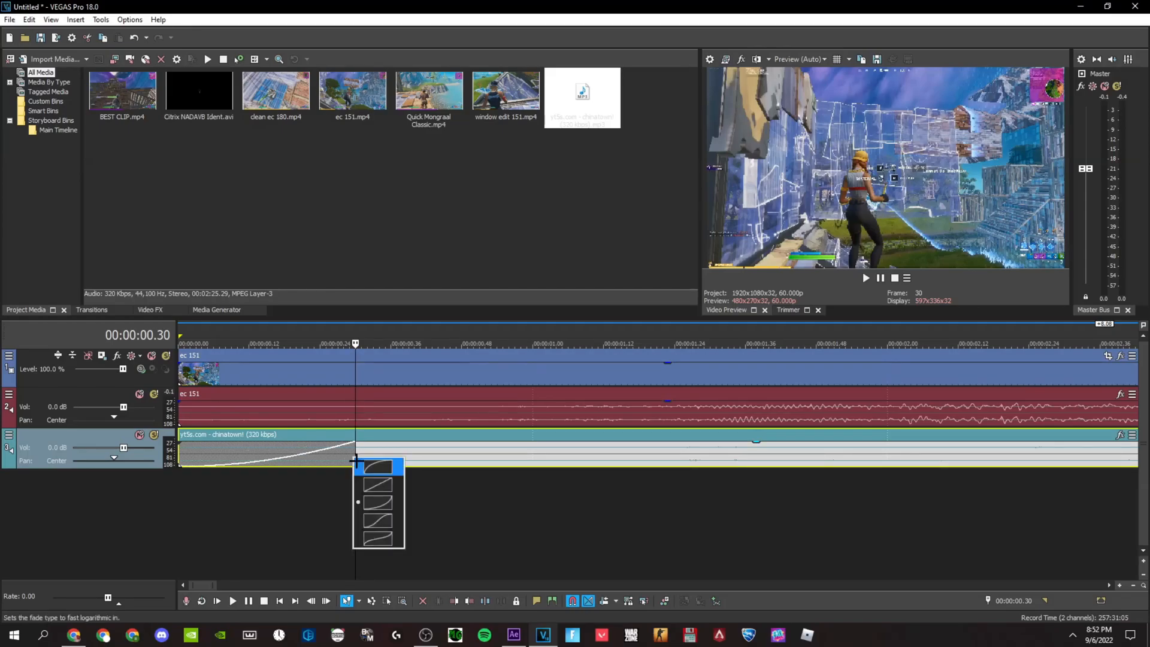
pyautogui.click(377, 519)
# Step: Play the song's opening and lengthen its fade-in to about 00:00:01.00
pyautogui.scroll(-4, 263, 486)
pyautogui.click(181, 487)
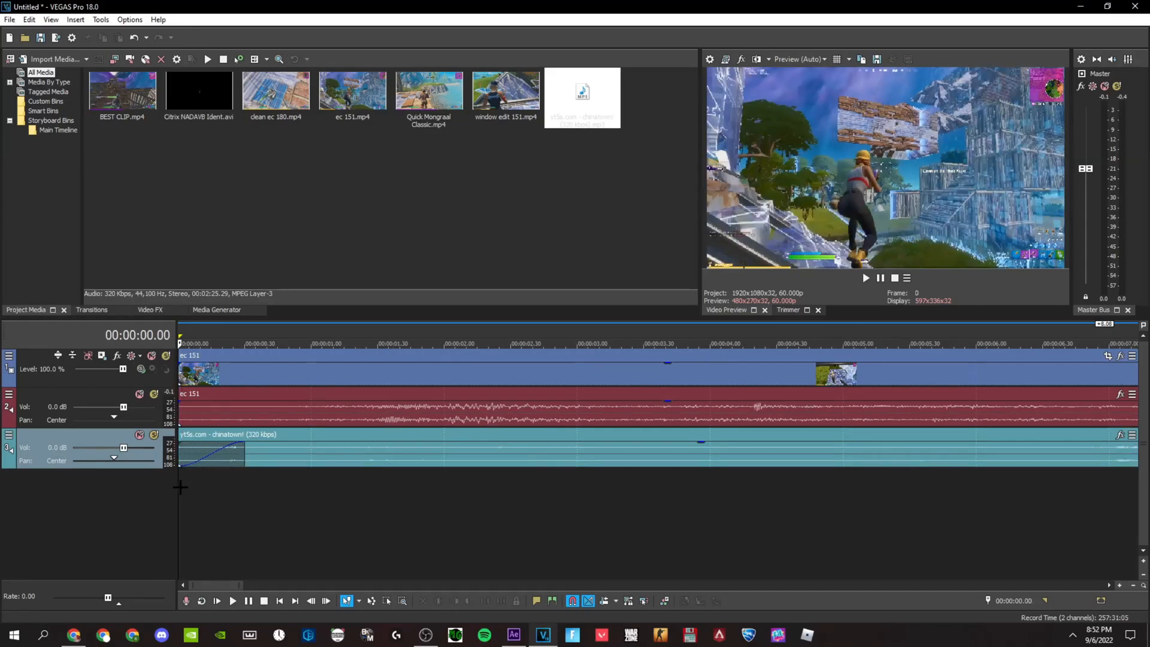
pyautogui.press('space')
pyautogui.press('space')
pyautogui.moveTo(243, 453); pyautogui.dragTo(268, 452)
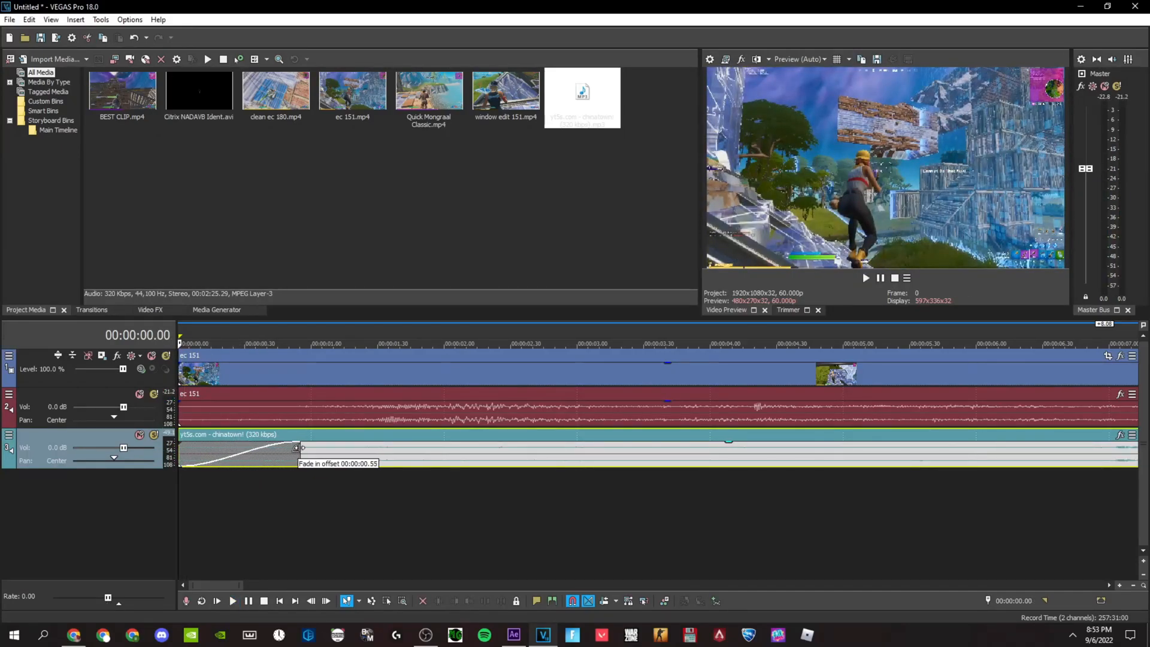
pyautogui.press('space')
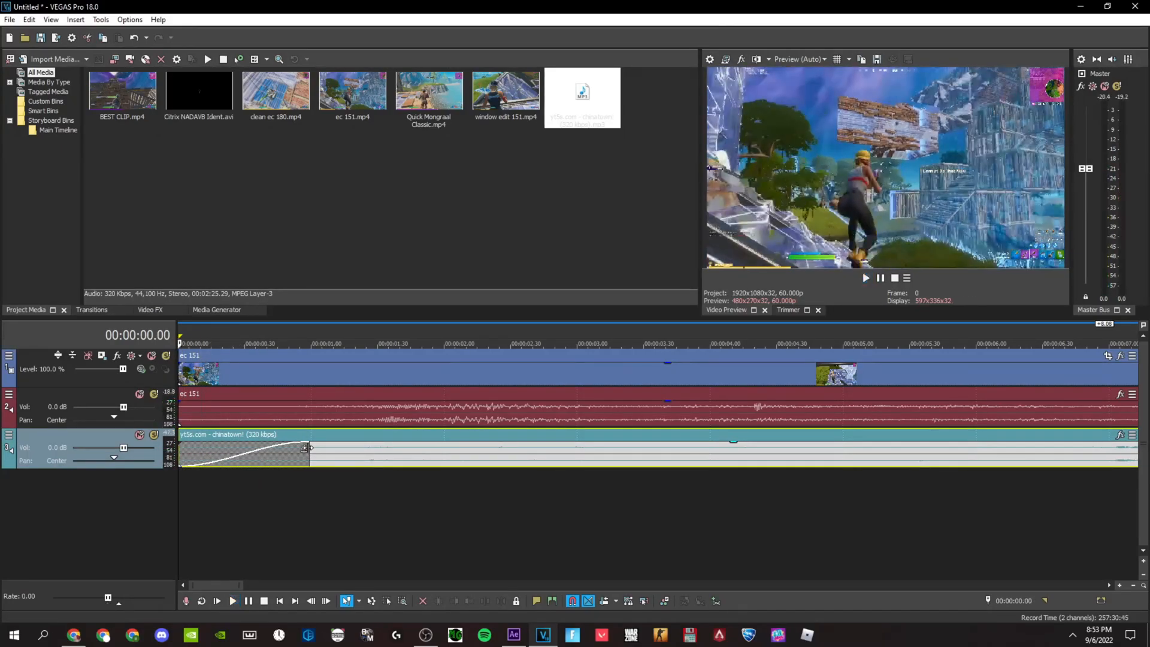
pyautogui.moveTo(307, 447); pyautogui.dragTo(309, 448)
pyautogui.click(179, 480)
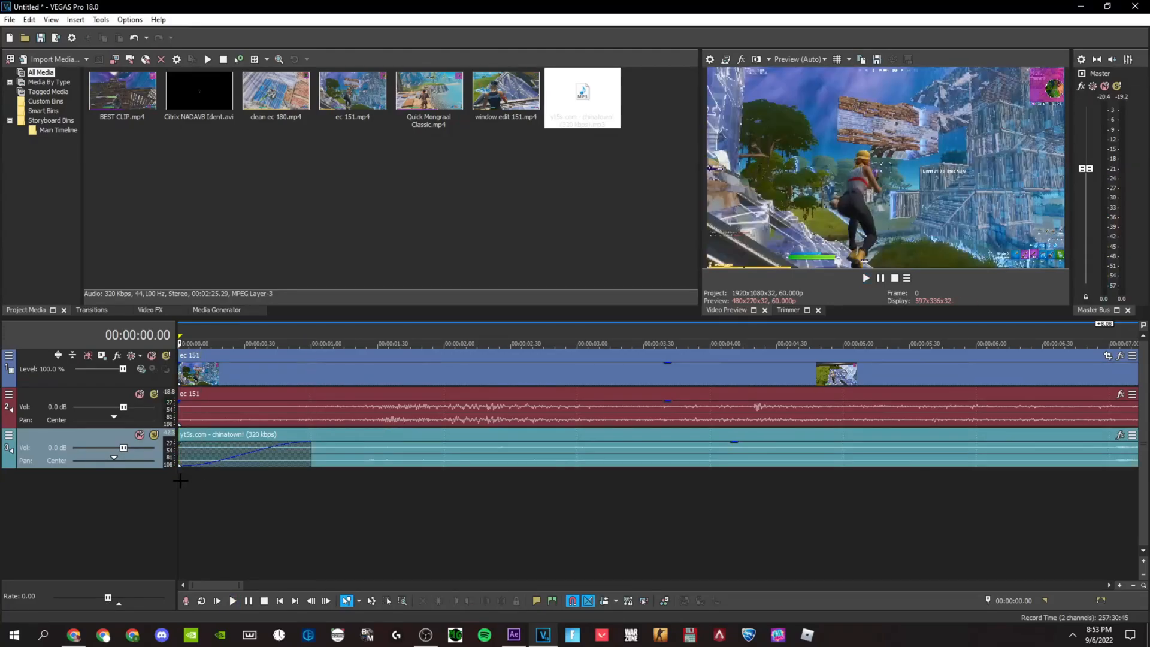
# Step: Play the song's opening and place the Citrix NADAVB Ident at the timeline start on a new track above the ec 151 clip
pyautogui.press('space')
pyautogui.press('space')
pyautogui.click(310, 375)
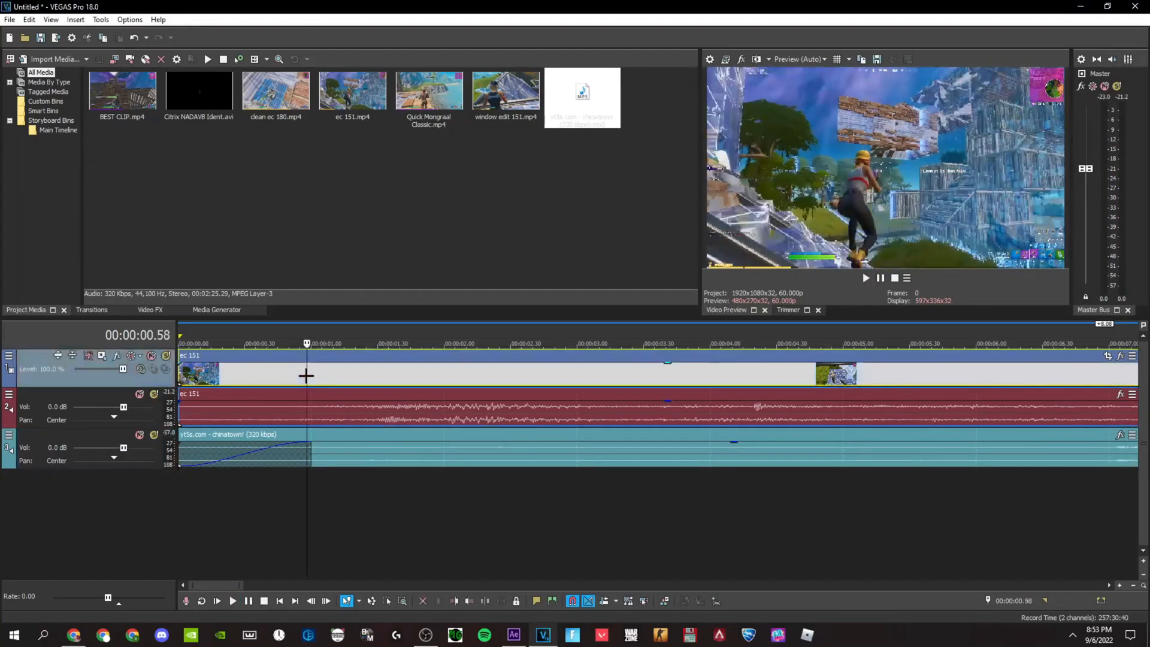
pyautogui.moveTo(198, 119); pyautogui.dragTo(184, 336)
pyautogui.scroll(-1, 197, 393)
# Step: Set the ident media's alpha channel to Straight (unmatted) so the gameplay track can show through it
pyautogui.rightClick(211, 373)
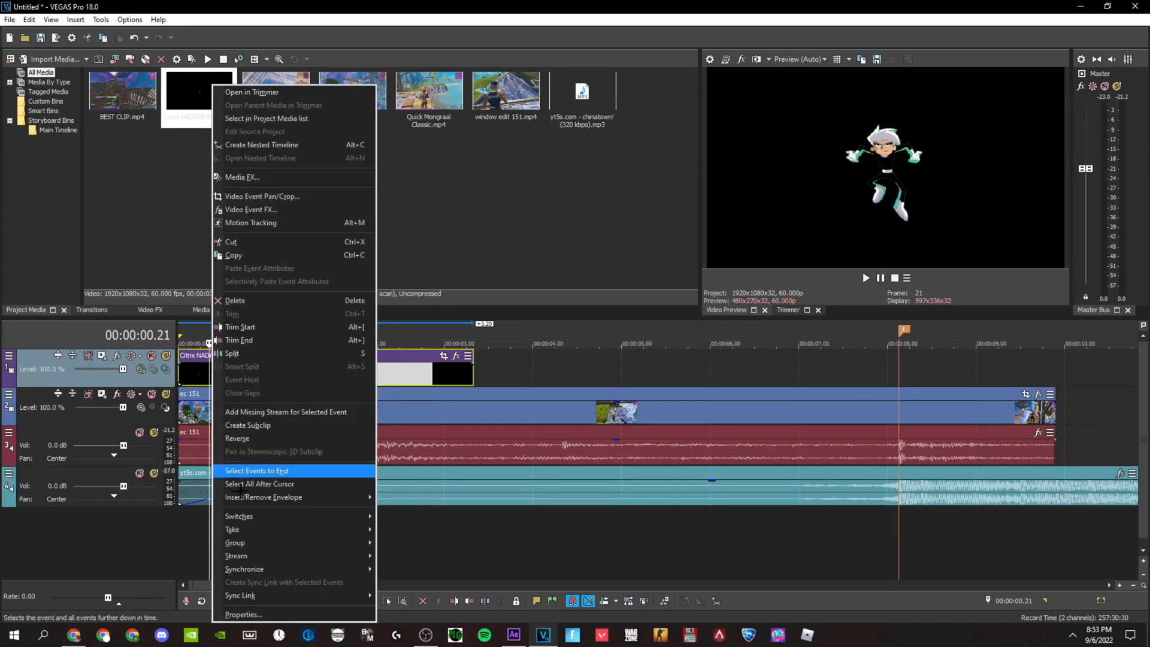
pyautogui.click(243, 614)
pyautogui.click(516, 109)
pyautogui.click(558, 321)
pyautogui.click(590, 348)
pyautogui.click(614, 444)
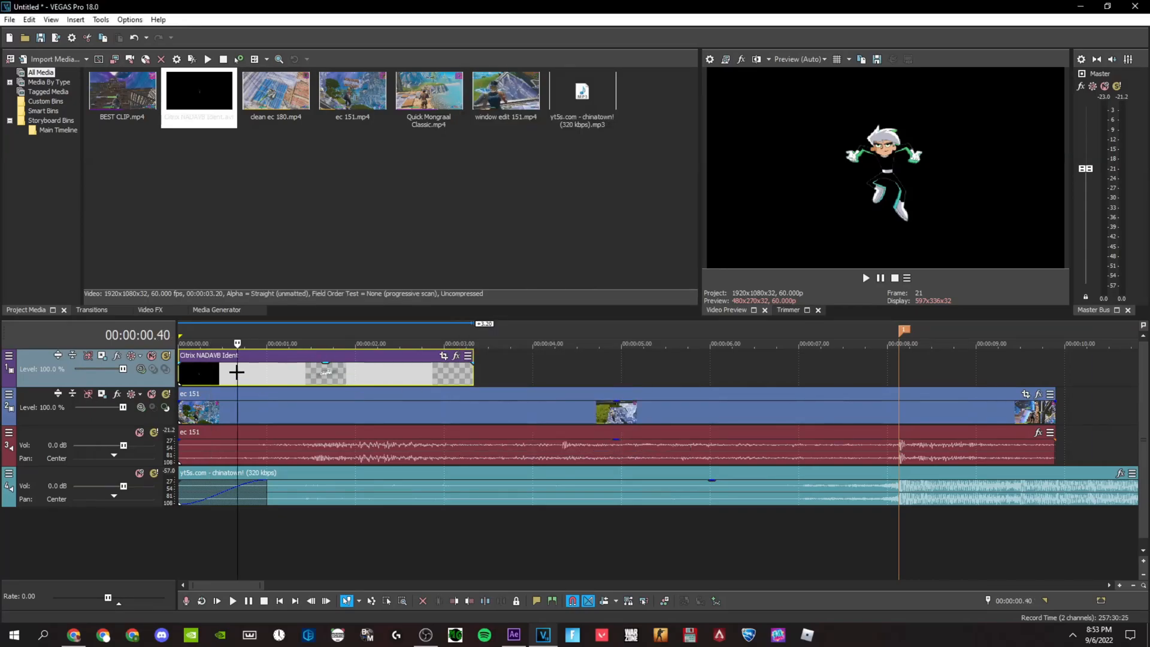
# Step: Play the first part of the ident to check how it runs over the song's opening
pyautogui.press('space')
pyautogui.press('space')
pyautogui.press('space')
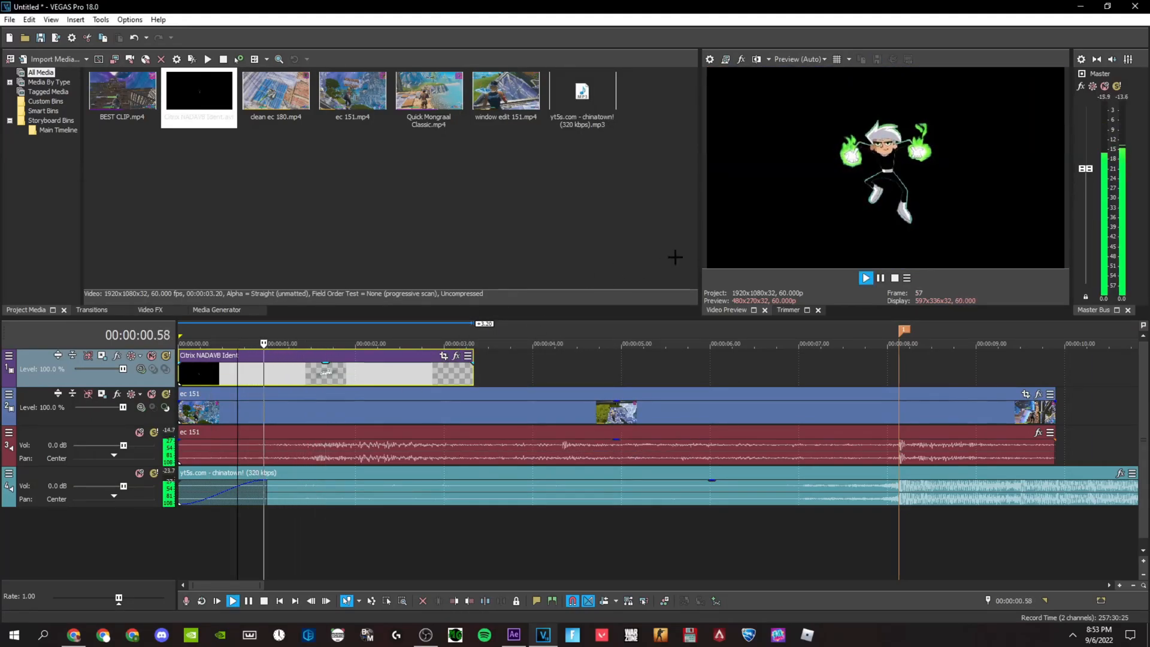
pyautogui.press('space')
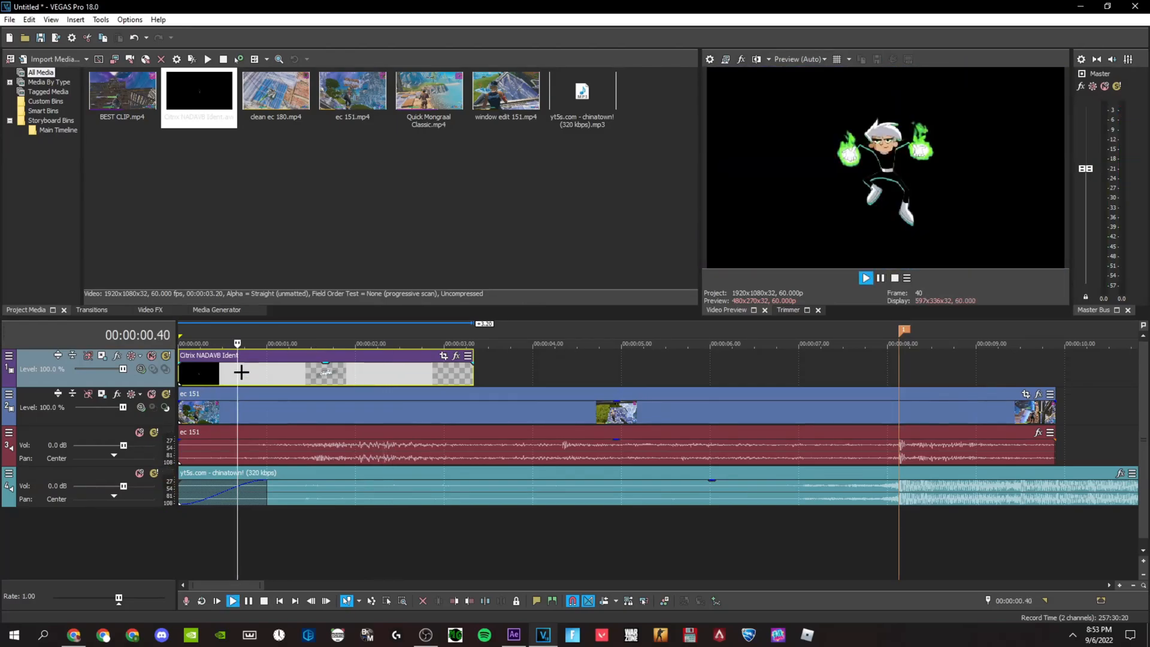
pyautogui.press('space')
pyautogui.click(292, 382)
pyautogui.click(278, 380)
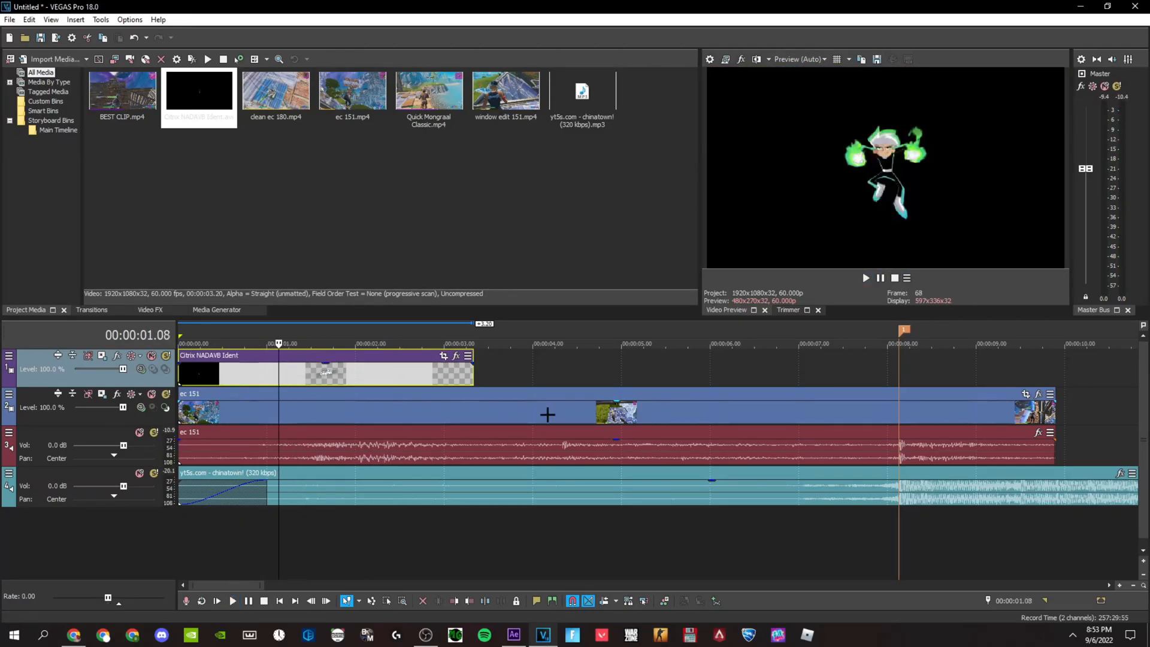
# Step: Locate the ident's first transparent frame at 00:00:01.17 and trim the start of the ec 151 clip to it
pyautogui.scroll(7, 536, 412)
pyautogui.press('Right')
pyautogui.press('Right')
pyautogui.press('Right')
pyautogui.press('Right')
pyautogui.press('Right')
pyautogui.press('Right')
pyautogui.press('Right')
pyautogui.press('Right')
pyautogui.press('Right')
pyautogui.press('Left')
pyautogui.press('Right')
pyautogui.scroll(-6, 602, 459)
pyautogui.scroll(7, 602, 460)
pyautogui.click(649, 409)
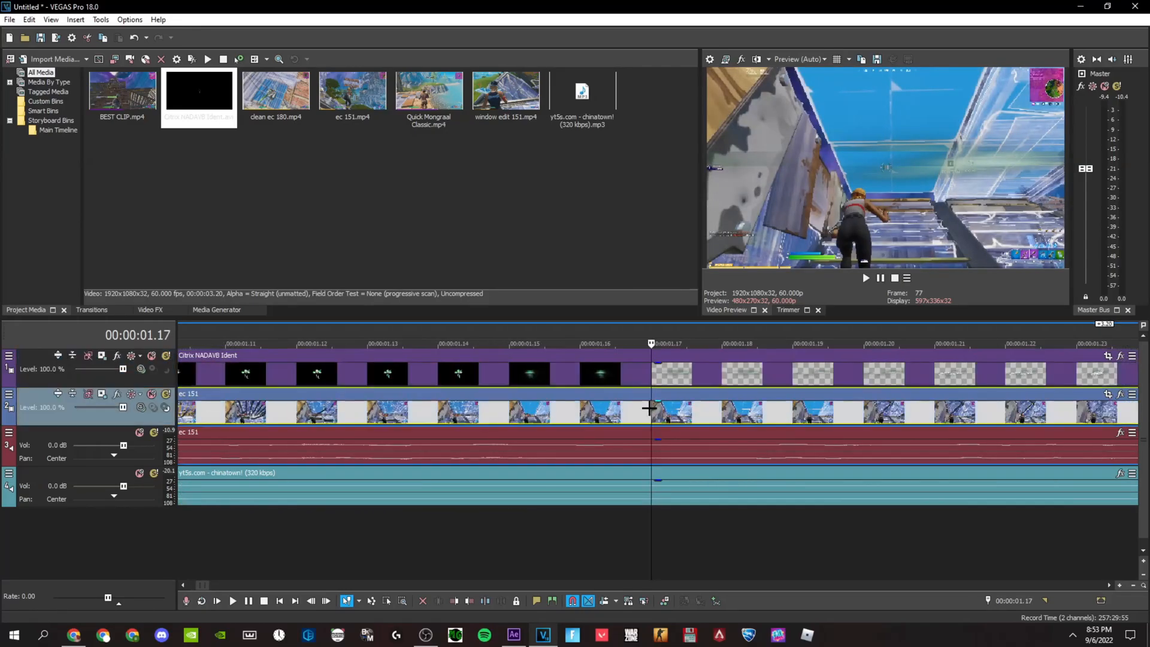
pyautogui.scroll(-7, 649, 409)
pyautogui.rightClick(560, 413)
pyautogui.click(596, 297)
# Step: Add 00:00:01.00 fade-ins to the start of the ec 151 clip's video and audio
pyautogui.moveTo(635, 396); pyautogui.dragTo(745, 407)
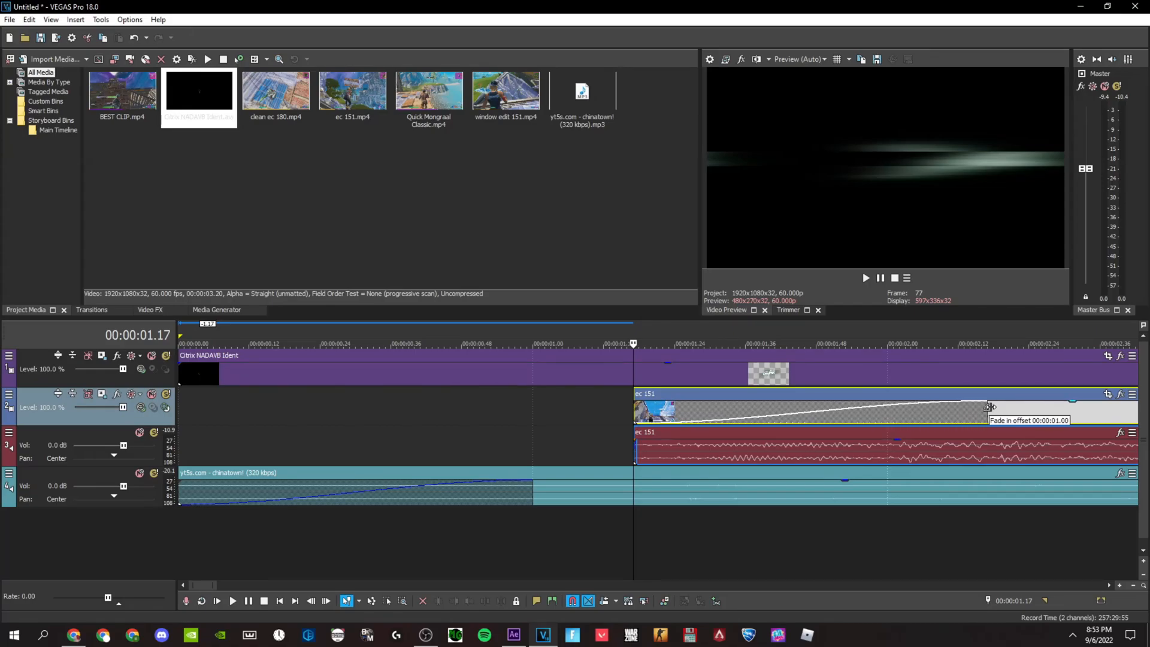
pyautogui.click(986, 409)
pyautogui.moveTo(632, 442); pyautogui.dragTo(983, 444)
# Step: Change the fade-in curves of the clip's audio and video to a slow-starting shape
pyautogui.rightClick(983, 444)
pyautogui.press('Escape')
pyautogui.rightClick(987, 444)
pyautogui.click(1007, 489)
pyautogui.rightClick(987, 423)
pyautogui.click(1012, 468)
pyautogui.scroll(-5, 757, 434)
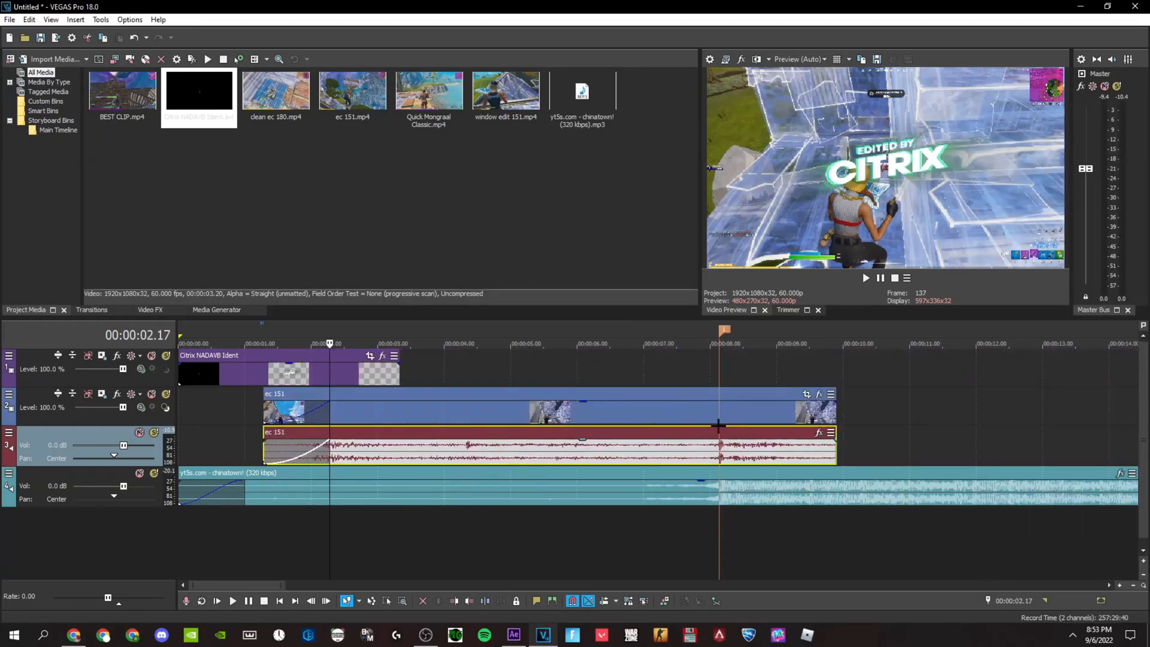
# Step: Play the intro to review the transition from the ident into the gameplay clip
pyautogui.click(230, 412)
pyautogui.press('space')
pyautogui.scroll(5, 411, 457)
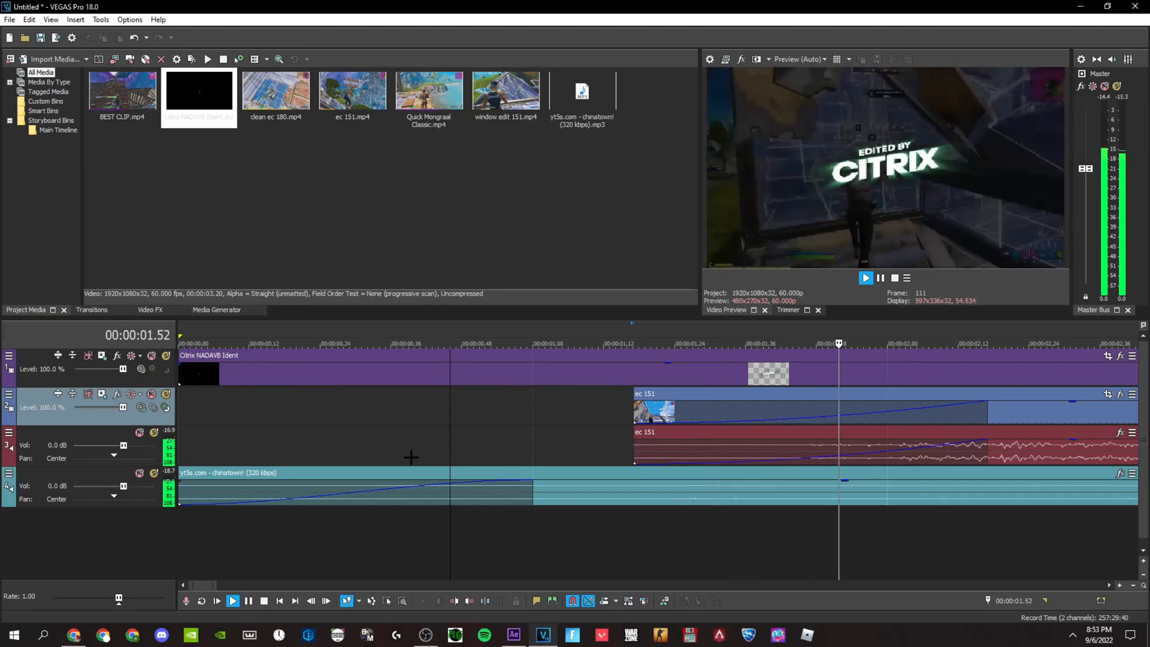
pyautogui.scroll(-5, 413, 455)
pyautogui.press('space')
pyautogui.press('space')
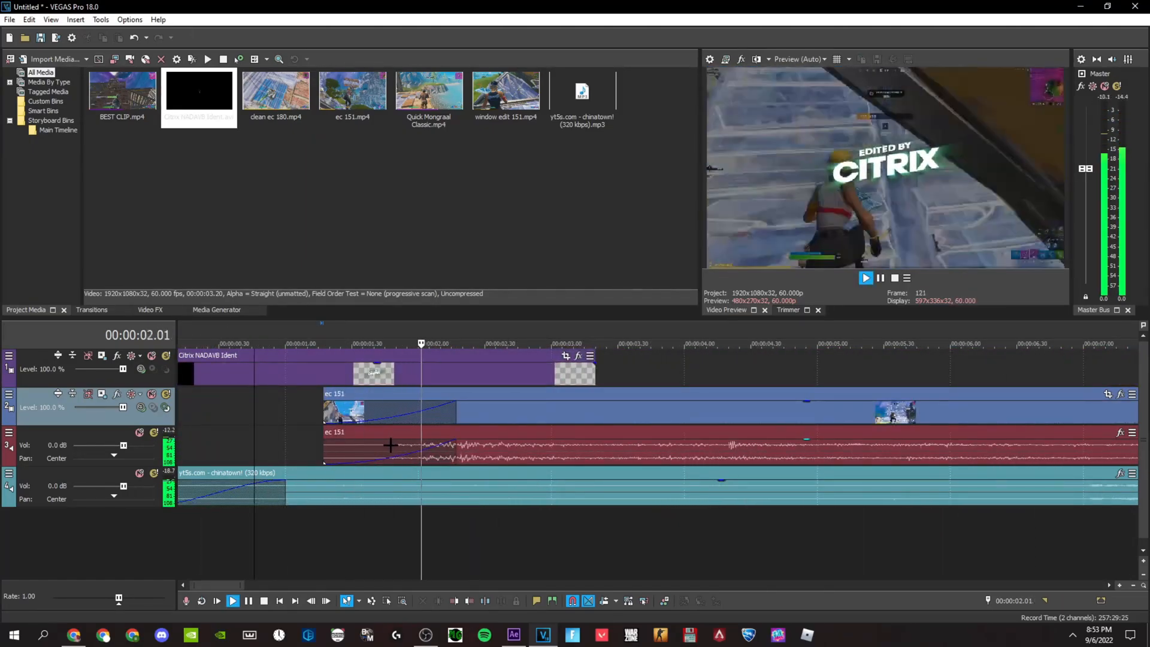
pyautogui.scroll(-5, 395, 444)
pyautogui.press('space')
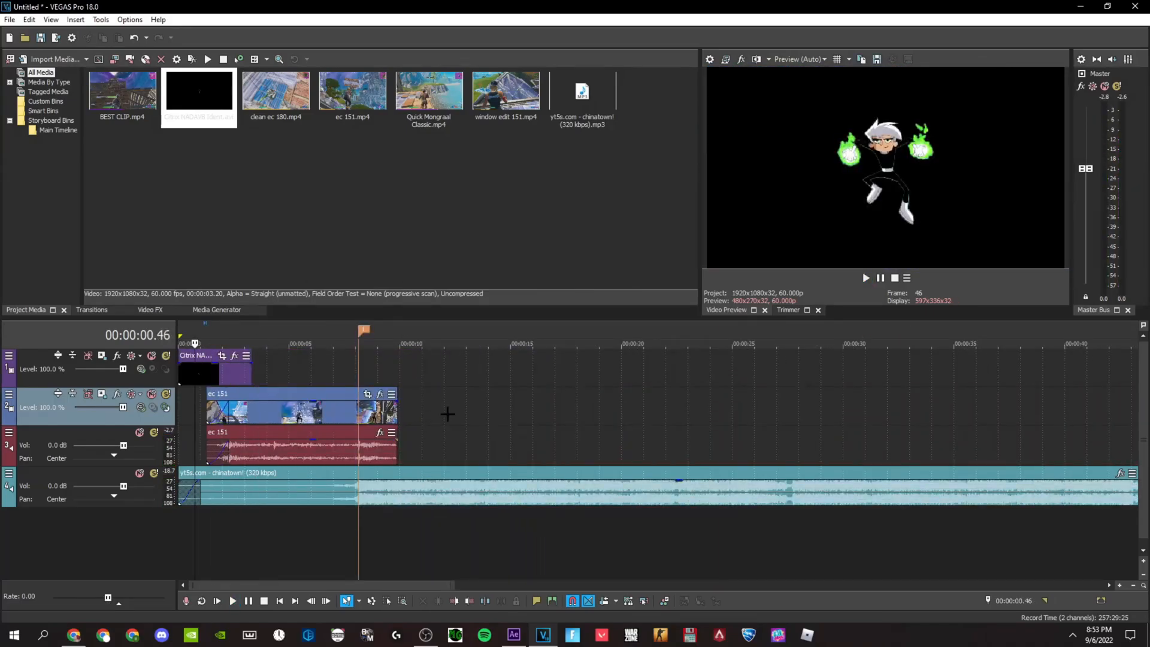
# Step: Add a composite level envelope to the gameplay video track
pyautogui.rightClick(447, 416)
pyautogui.click(641, 342)
pyautogui.scroll(5, 494, 396)
pyautogui.scroll(1, 494, 396)
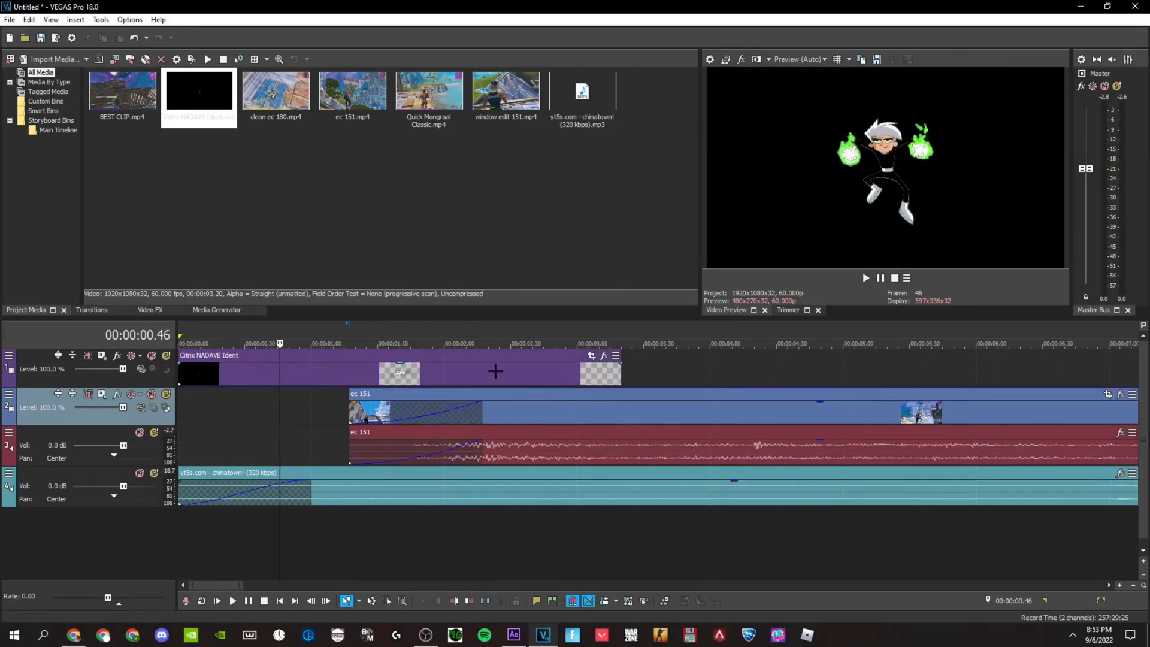
# Step: Step through the ident to 00:00:02.44 and add a composite level envelope point there on the gameplay video track
pyautogui.click(462, 374)
pyautogui.press('End')
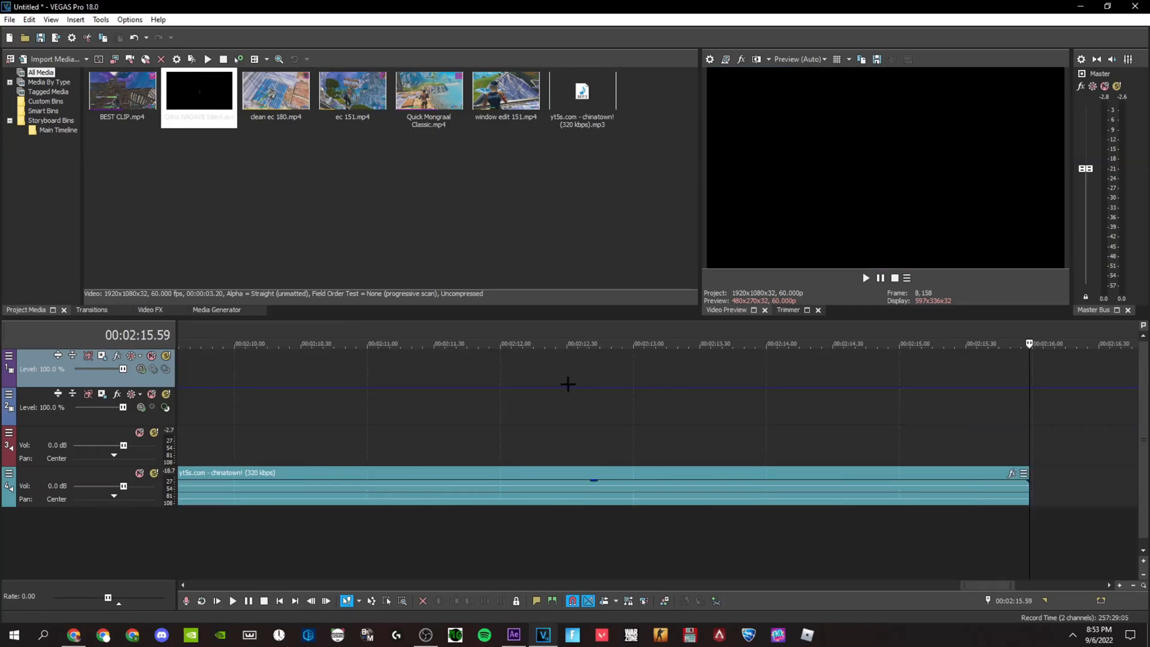
pyautogui.scroll(-10, 244, 367)
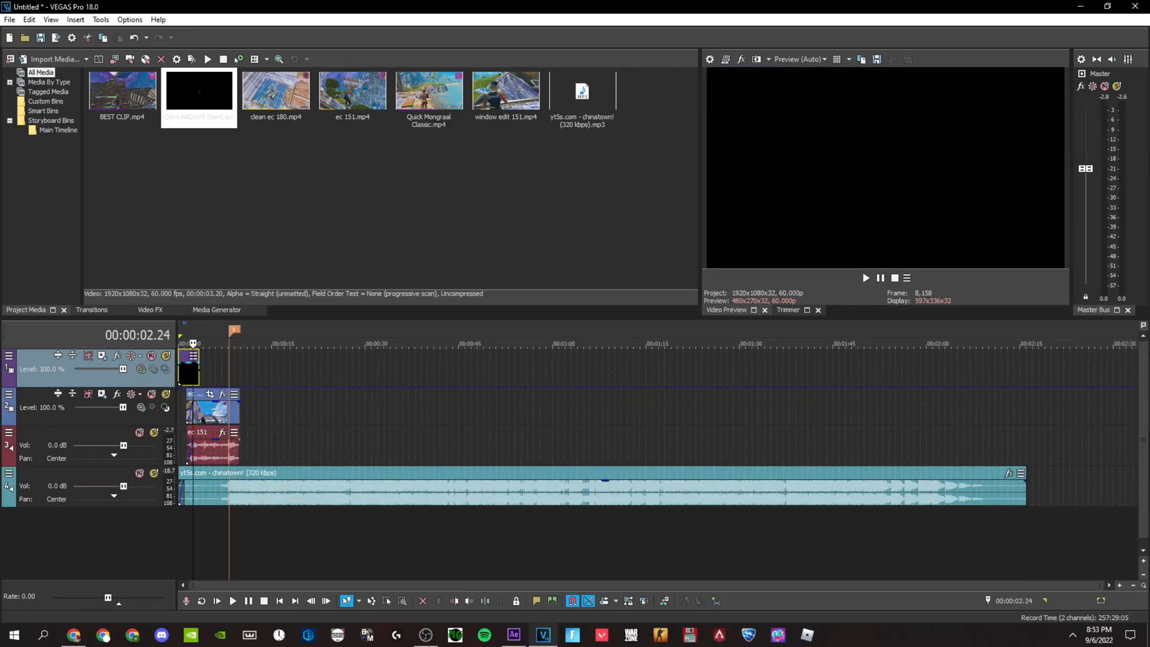
pyautogui.scroll(10, 506, 432)
pyautogui.press('Left')
pyautogui.press('Left')
pyautogui.press('Left')
pyautogui.press('Left')
pyautogui.press('Left')
pyautogui.press('Left')
pyautogui.press('Left')
pyautogui.press('Left')
pyautogui.press('Left')
pyautogui.press('Left')
pyautogui.press('Left')
pyautogui.press('Left')
pyautogui.press('Left')
pyautogui.press('Left')
pyautogui.press('Left')
pyautogui.press('Left')
pyautogui.press('Left')
pyautogui.press('Left')
pyautogui.press('Left')
pyautogui.press('Left')
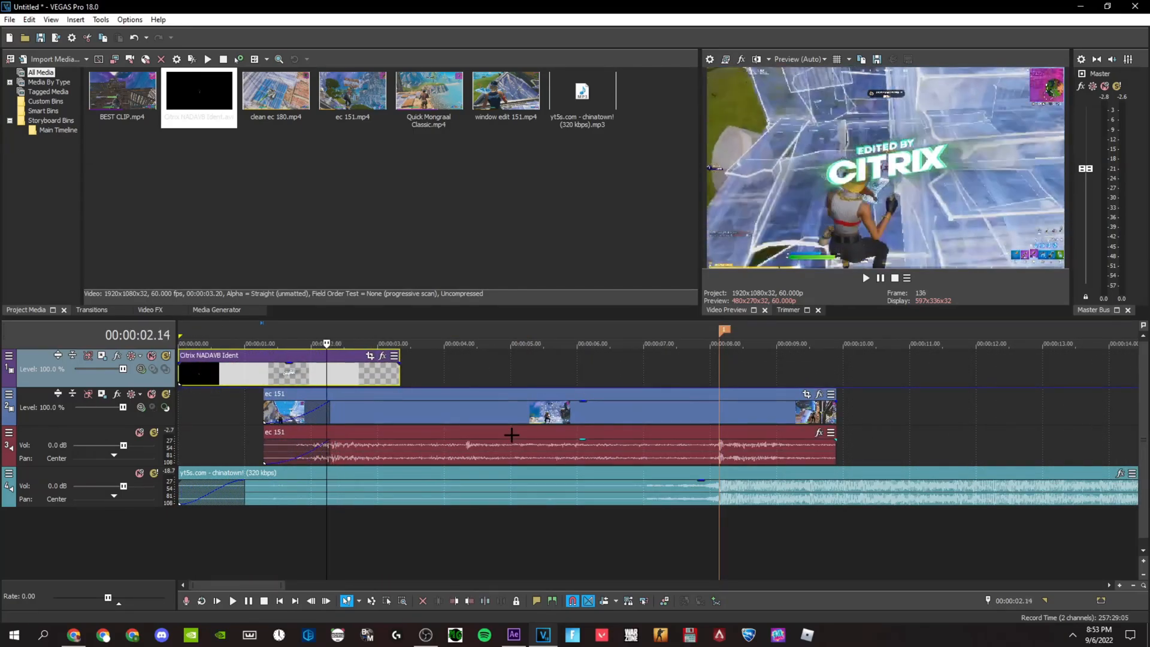
pyautogui.press('Right')
pyautogui.press('Right')
pyautogui.press('Right')
pyautogui.press('Right')
pyautogui.press('Right')
pyautogui.press('Right')
pyautogui.press('Right')
pyautogui.press('Right')
pyautogui.press('Right')
pyautogui.press('Right')
pyautogui.press('Right')
pyautogui.press('Right')
pyautogui.press('Right')
pyautogui.press('Right')
pyautogui.press('Right')
pyautogui.press('Right')
pyautogui.press('Right')
pyautogui.scroll(8, 636, 444)
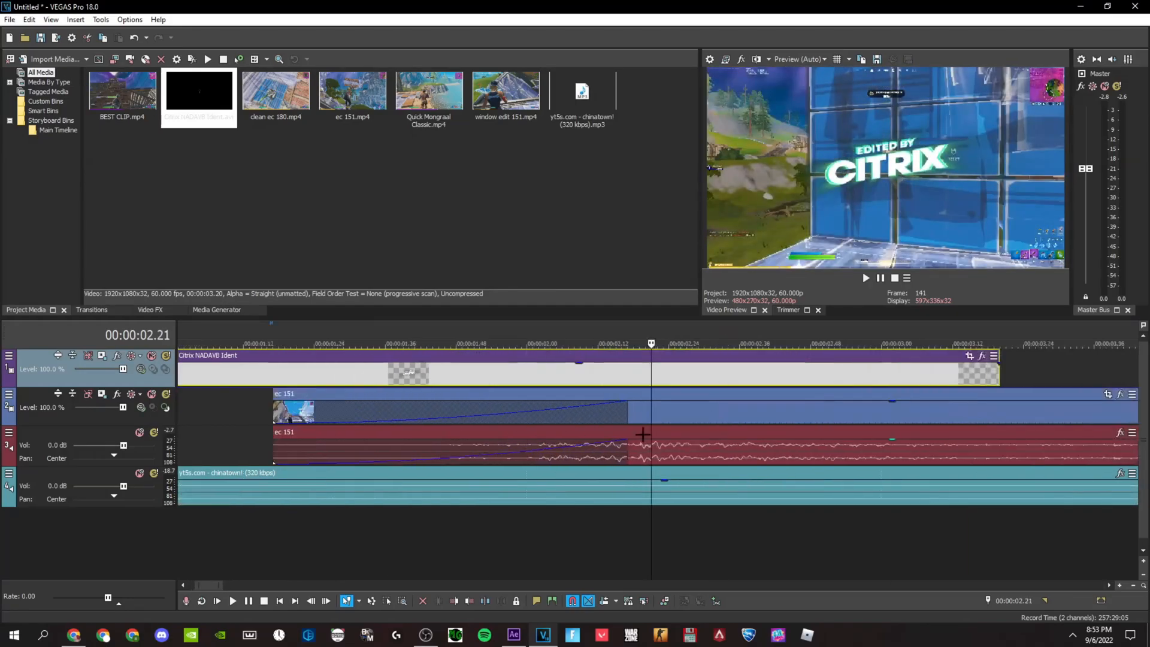
pyautogui.scroll(1, 674, 394)
pyautogui.press('Right')
pyautogui.press('Right')
pyautogui.press('Right')
pyautogui.press('Right')
pyautogui.press('Right')
pyautogui.press('Right')
pyautogui.press('Right')
pyautogui.press('Right')
pyautogui.press('Right')
pyautogui.press('Right')
pyautogui.press('Right')
pyautogui.press('Right')
pyautogui.press('Right')
pyautogui.press('Right')
pyautogui.press('Right')
pyautogui.press('Right')
pyautogui.press('Right')
pyautogui.press('Right')
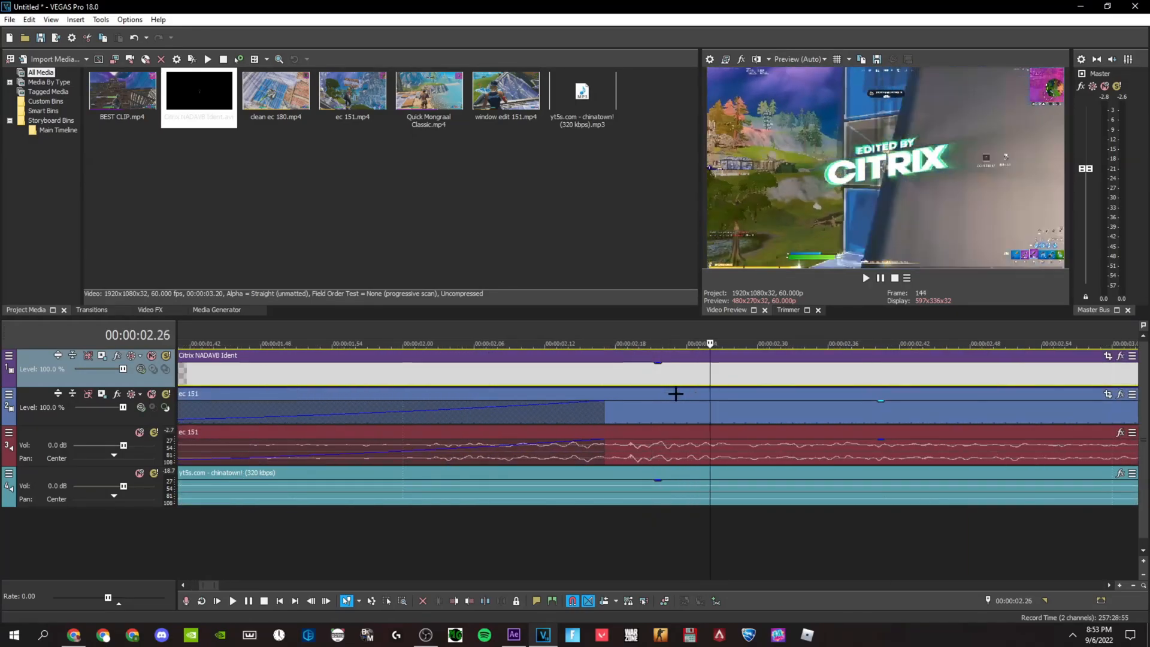
pyautogui.press('Right')
pyautogui.press('Right')
pyautogui.press('Right')
pyautogui.press('Right')
pyautogui.press('Right')
pyautogui.press('Right')
pyautogui.press('Right')
pyautogui.press('Right')
pyautogui.press('Right')
pyautogui.press('Right')
pyautogui.press('Right')
pyautogui.press('Right')
pyautogui.press('Right')
pyautogui.press('Left')
pyautogui.press('Left')
pyautogui.press('Left')
pyautogui.press('Left')
pyautogui.press('Left')
pyautogui.press('Left')
pyautogui.press('Left')
pyautogui.press('Left')
pyautogui.press('Left')
pyautogui.press('Left')
pyautogui.press('Left')
pyautogui.press('Right')
pyautogui.press('Right')
pyautogui.press('Right')
pyautogui.rightClick(938, 388)
pyautogui.press('Escape')
pyautogui.scroll(-4, 810, 395)
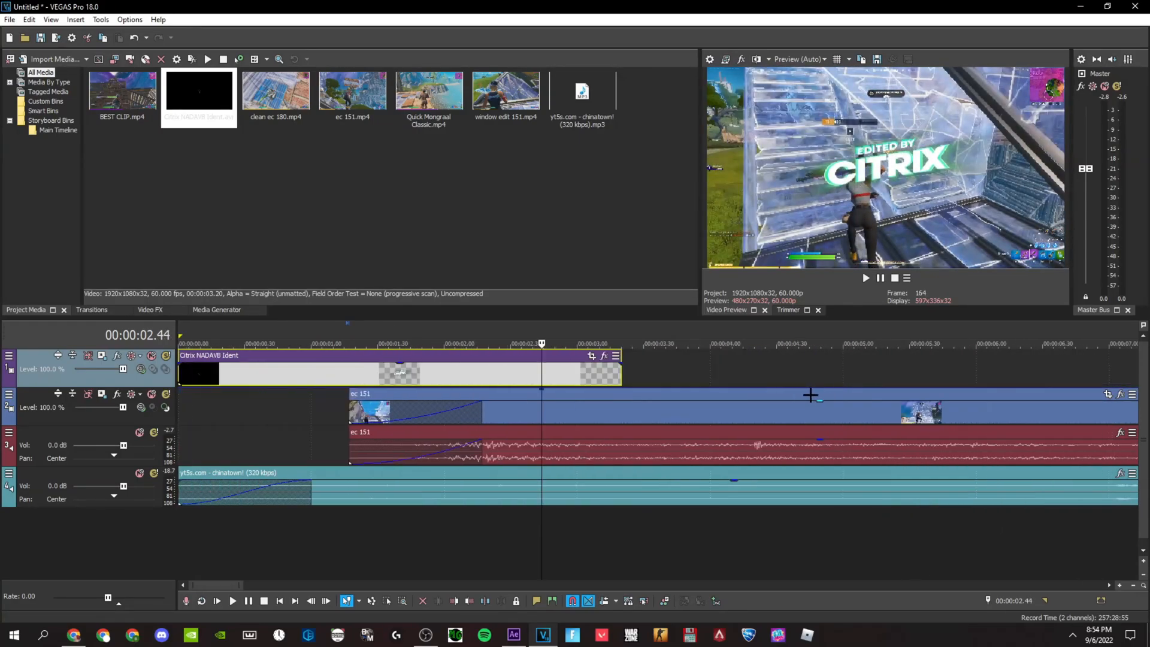
# Step: Add a second composite level point at the ident's end with a smooth curve, and lower the level before 00:00:02.44 to 35%
pyautogui.click(606, 375)
pyautogui.scroll(2, 629, 379)
pyautogui.rightClick(686, 386)
pyautogui.press('Escape')
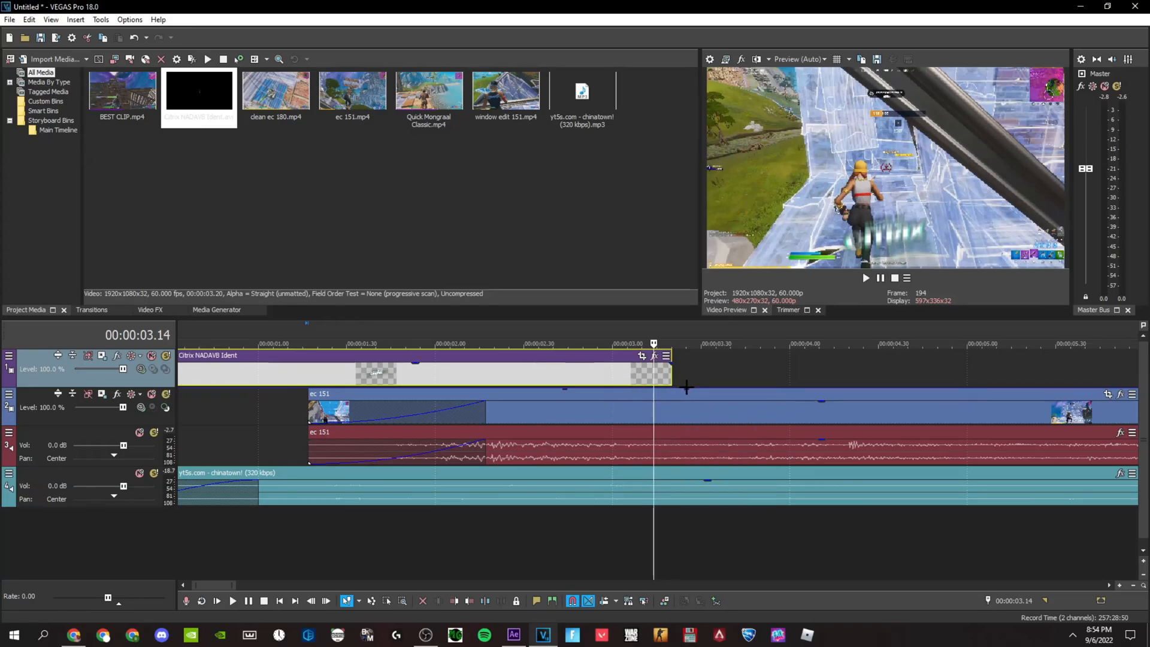
pyautogui.moveTo(490, 386); pyautogui.dragTo(488, 416)
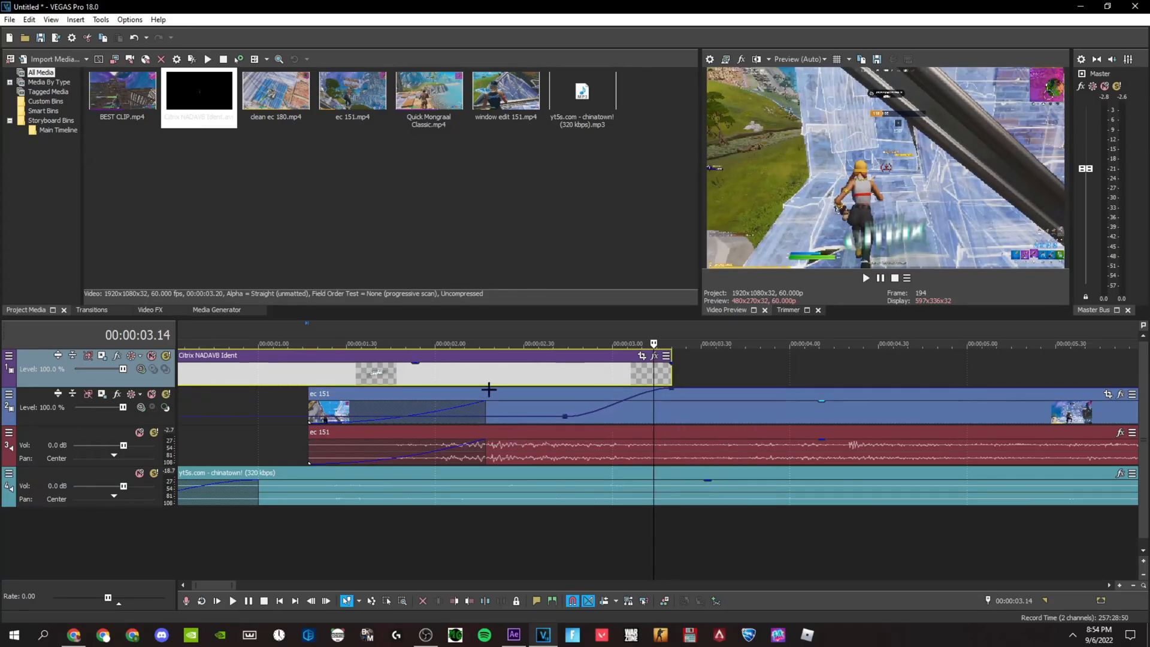
pyautogui.click(496, 382)
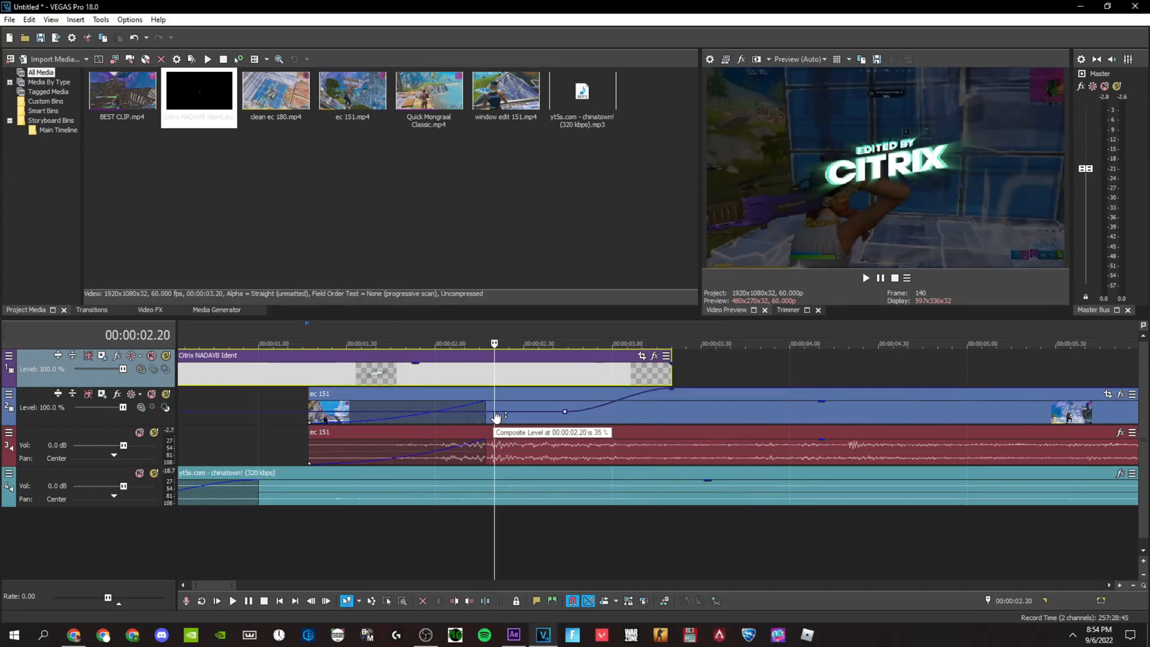
# Step: Play from 00:00:01.17 to review the darkened gameplay behind the ident's text
pyautogui.scroll(-5, 412, 408)
pyautogui.click(228, 380)
pyautogui.press('space')
pyautogui.scroll(2, 300, 408)
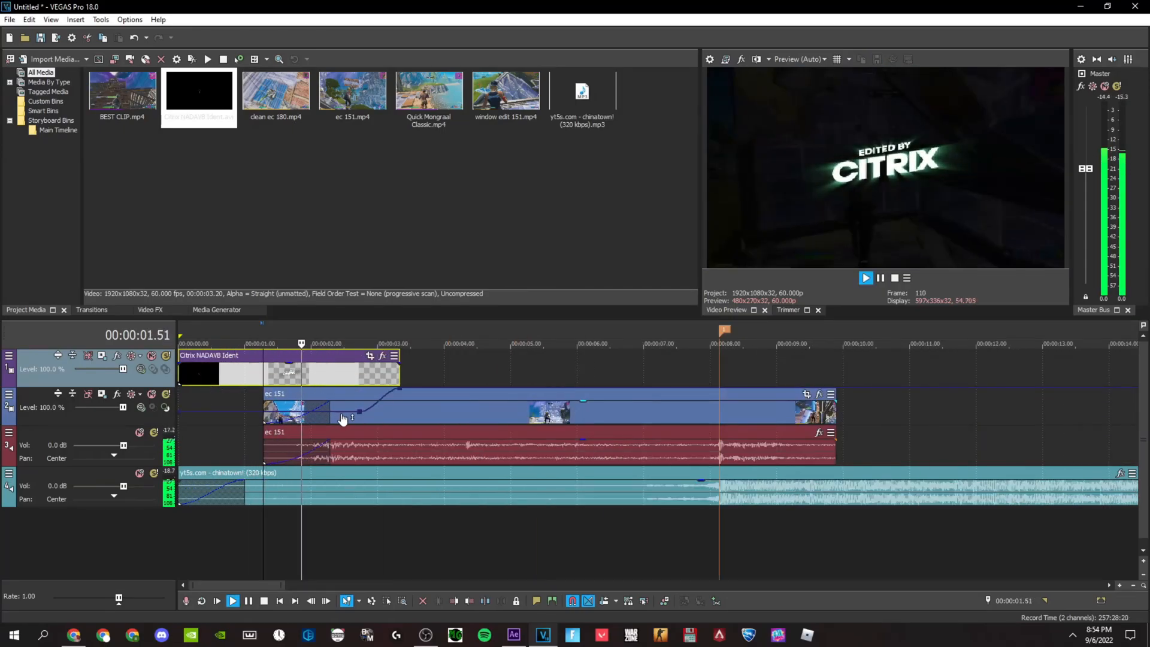
pyautogui.press('space')
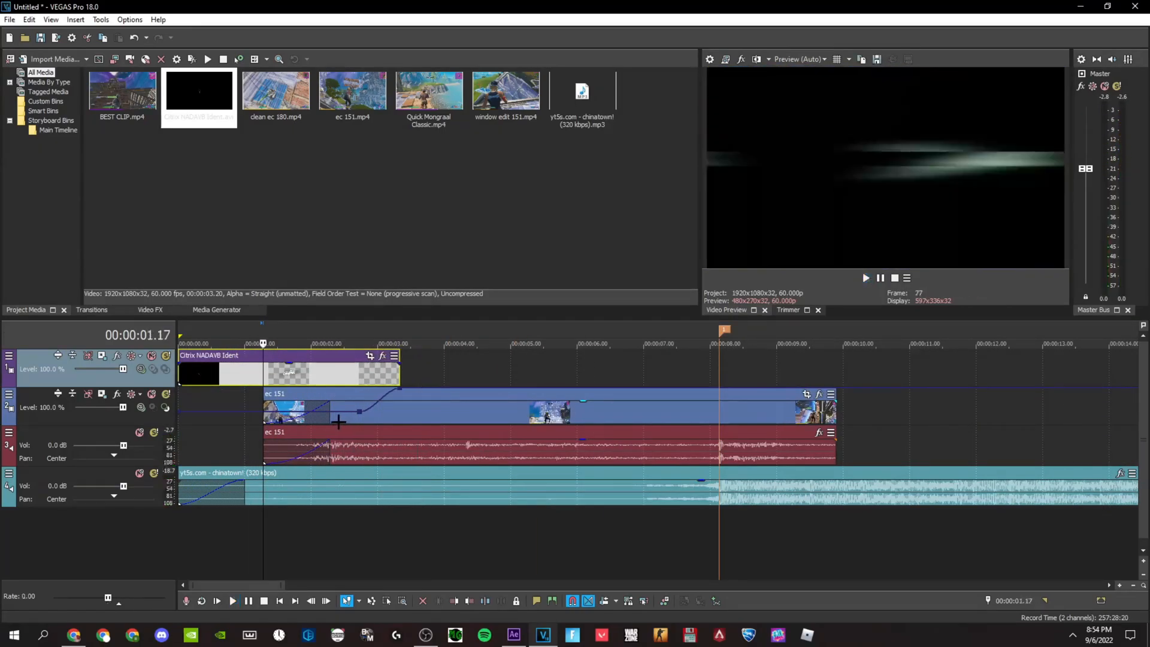
# Step: Change the fade curve of the composite level rise at the ident's end, and play back the reveal of the gameplay
pyautogui.rightClick(377, 398)
pyautogui.click(400, 456)
pyautogui.press('space')
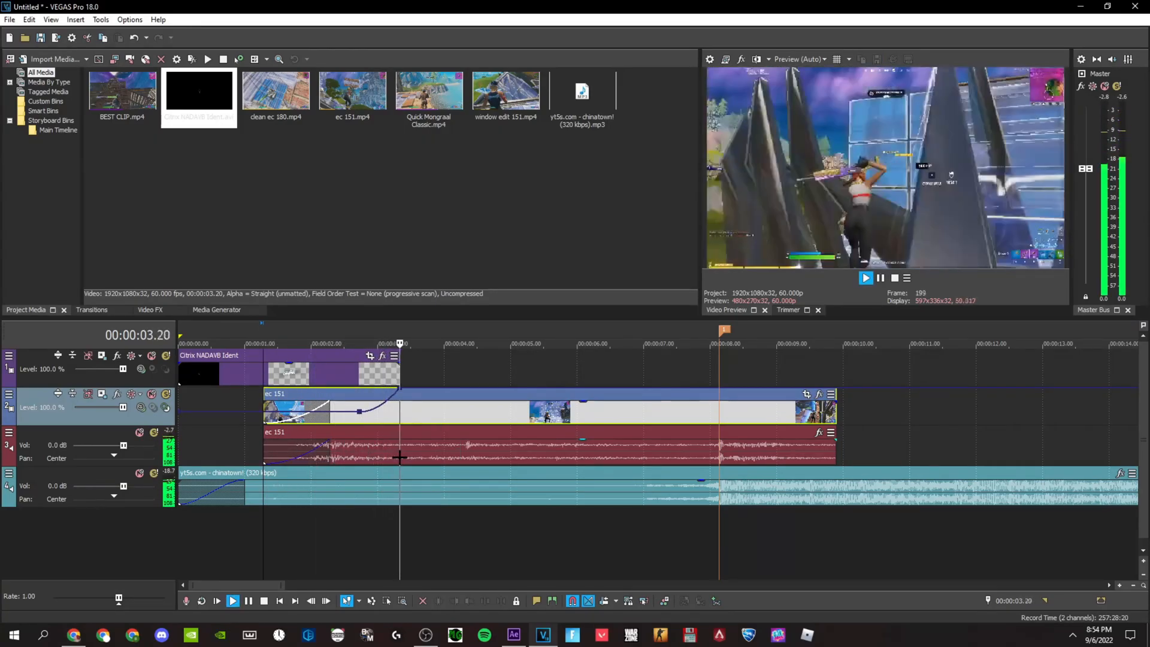
pyautogui.press('space')
# Step: Split the gameplay video at 00:00:07.18, 50 frames before the drop marker
pyautogui.click(717, 408)
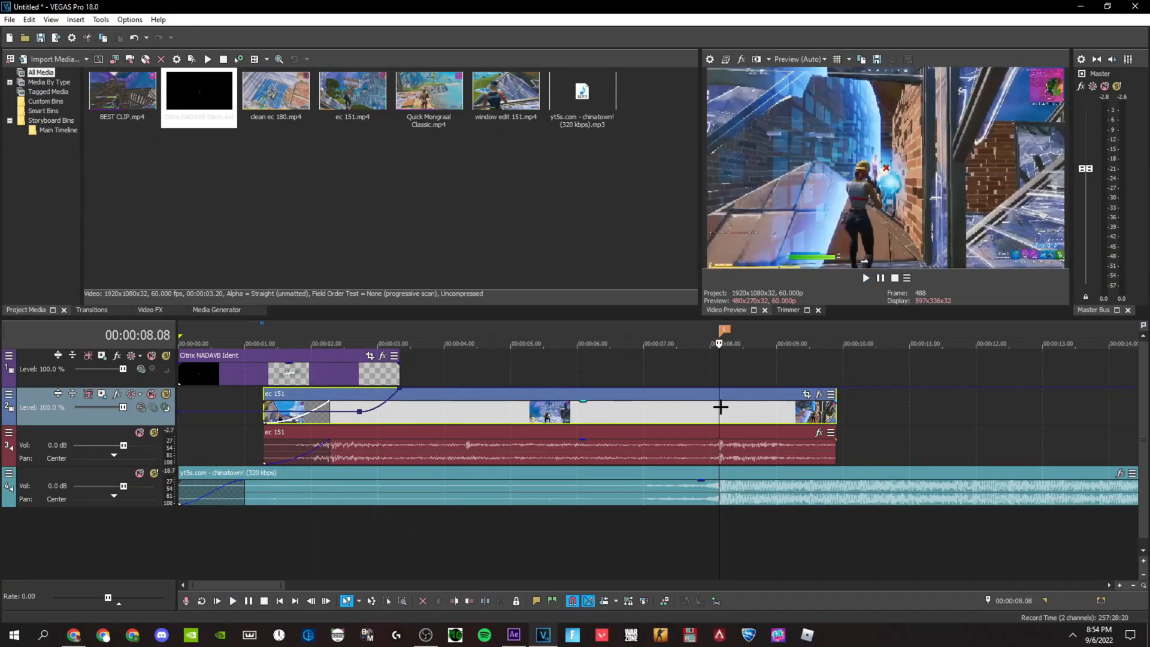
pyautogui.scroll(4, 713, 419)
pyautogui.write('-50')
pyautogui.press('Return')
pyautogui.press('s')
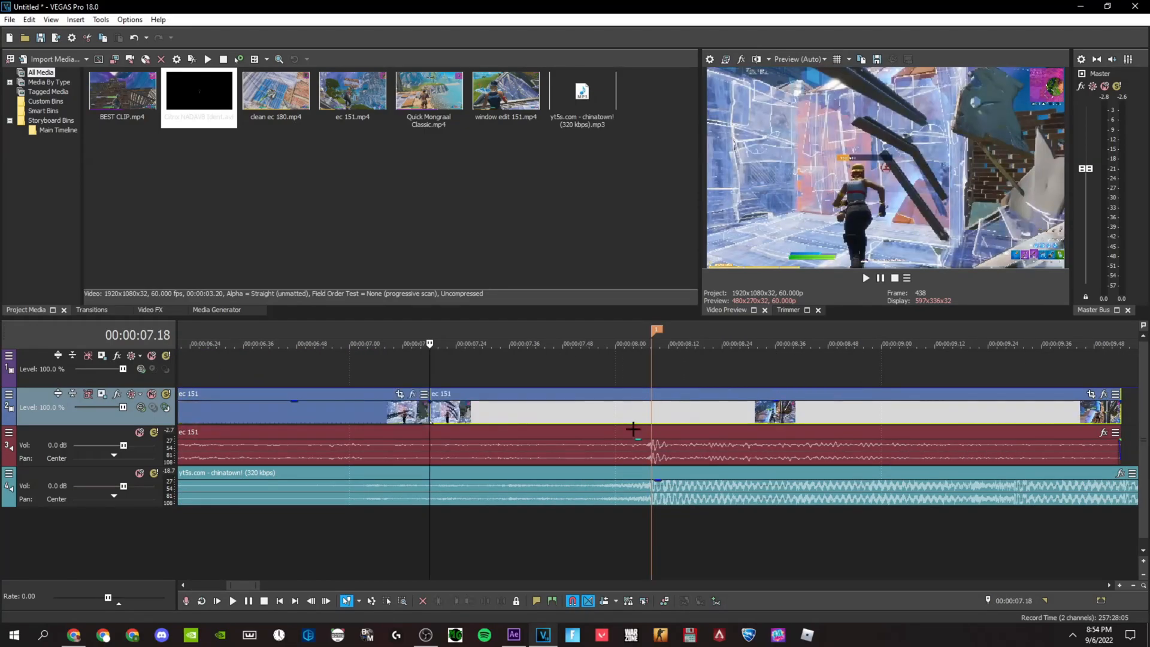
# Step: Add a velocity envelope to the gameplay video segment after the split
pyautogui.click(653, 413)
pyautogui.rightClick(675, 411)
pyautogui.moveTo(764, 497)
pyautogui.click(862, 497)
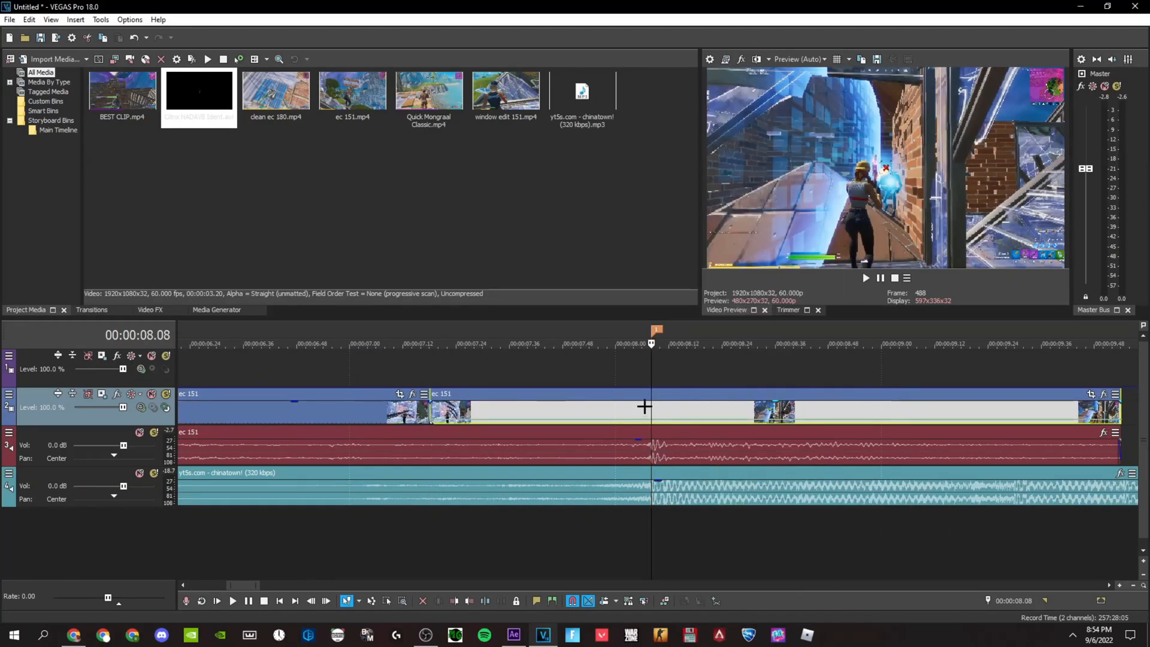
# Step: Add a velocity point at the drop marker, 00:00:08.08, and set it to 400%
pyautogui.rightClick(670, 423)
pyautogui.click(679, 429)
pyautogui.moveTo(670, 423); pyautogui.dragTo(651, 410)
pyautogui.rightClick(652, 410)
pyautogui.click(696, 252)
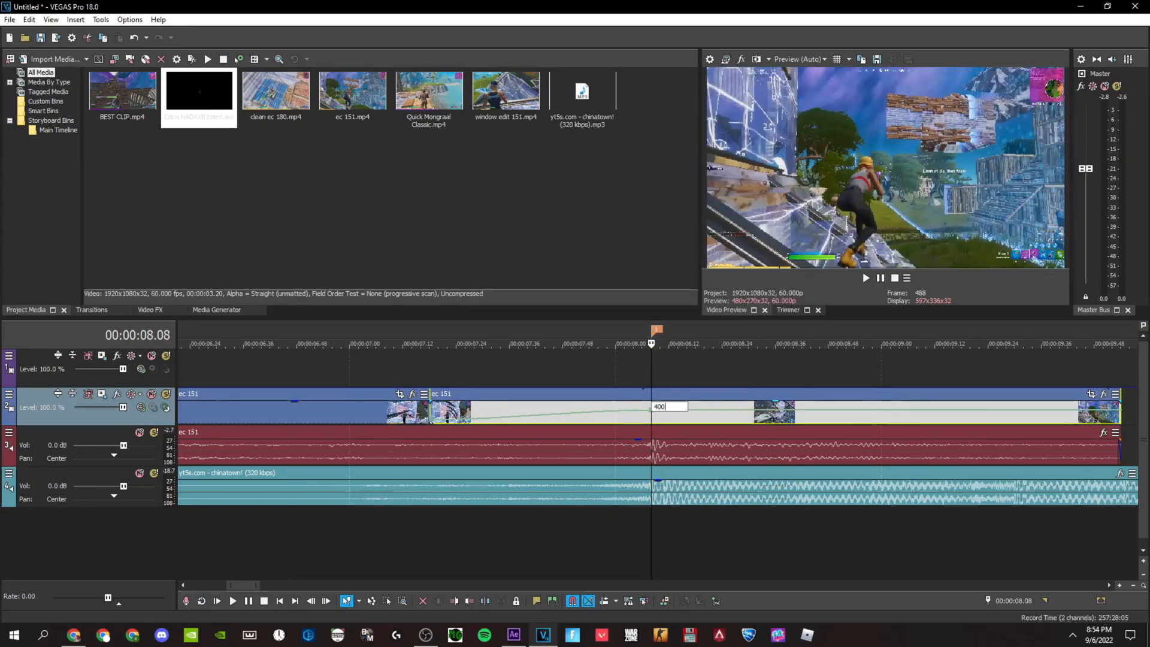
pyautogui.write('400')
pyautogui.press('Return')
pyautogui.rightClick(675, 410)
pyautogui.rightClick(670, 412)
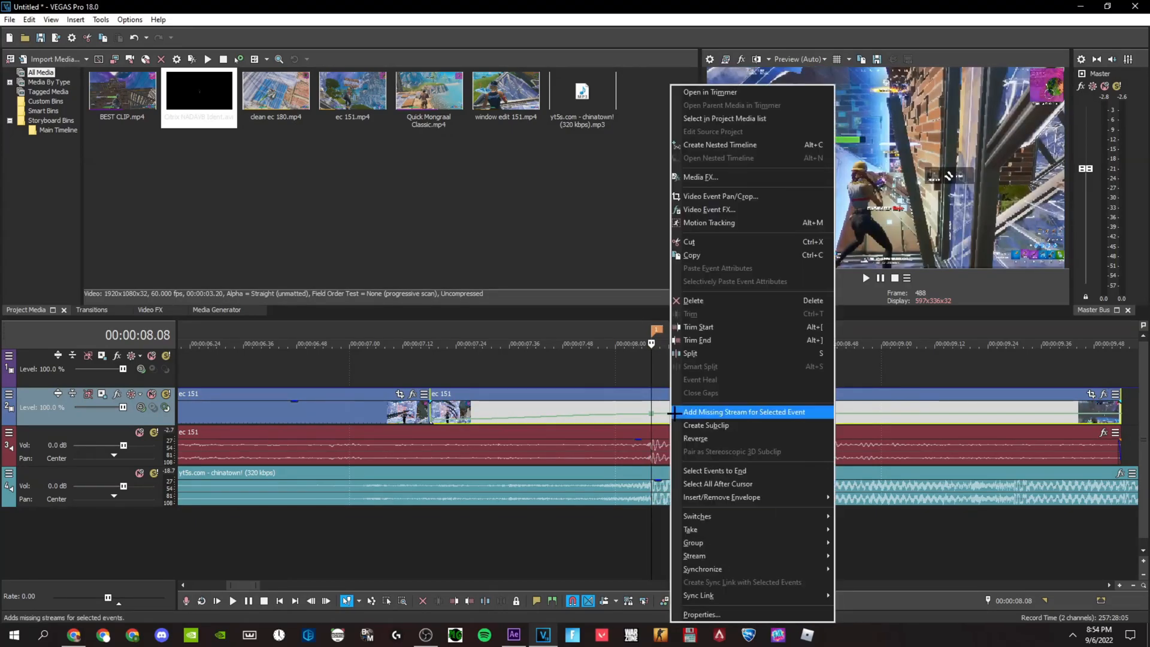
pyautogui.click(670, 412)
pyautogui.hotkey('ctrl', 'z')
# Step: Add a second velocity point at the drop marker and give it a lower velocity than the first
pyautogui.rightClick(663, 412)
pyautogui.click(666, 421)
pyautogui.rightClick(652, 420)
pyautogui.click(681, 263)
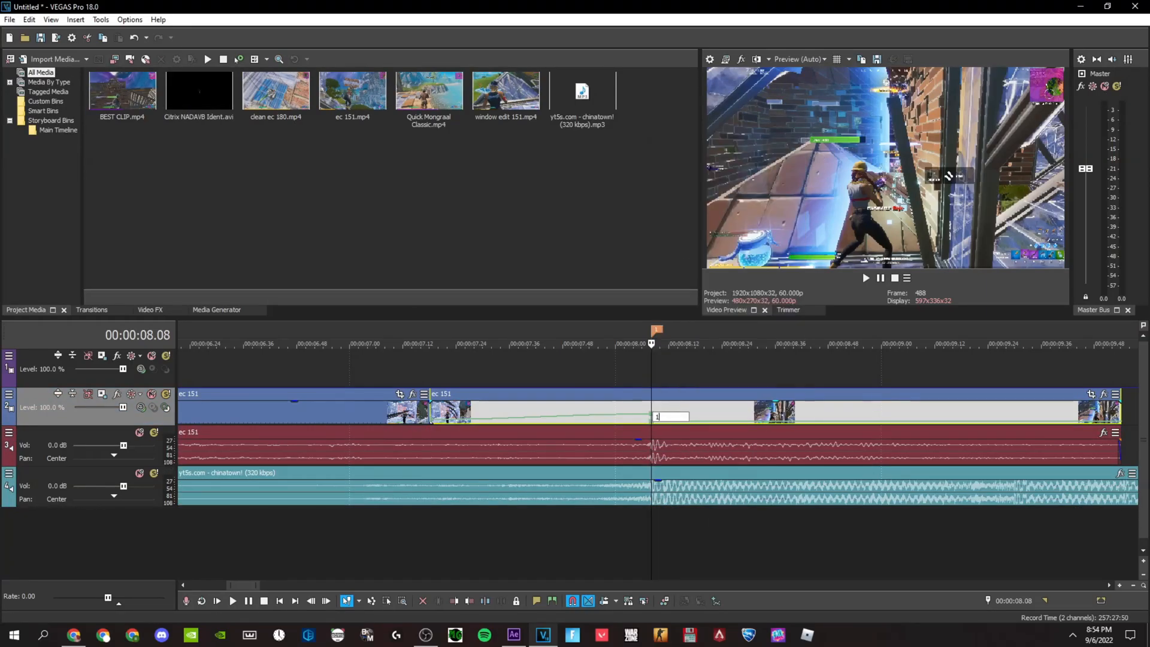
pyautogui.write('200')
pyautogui.press('Return')
# Step: Add a velocity point at 00:00:08.14, six frames after the drop marker, and set it to 50%
pyautogui.press('Right')
pyautogui.press('Right')
pyautogui.press('Right')
pyautogui.press('Right')
pyautogui.press('Right')
pyautogui.press('Right')
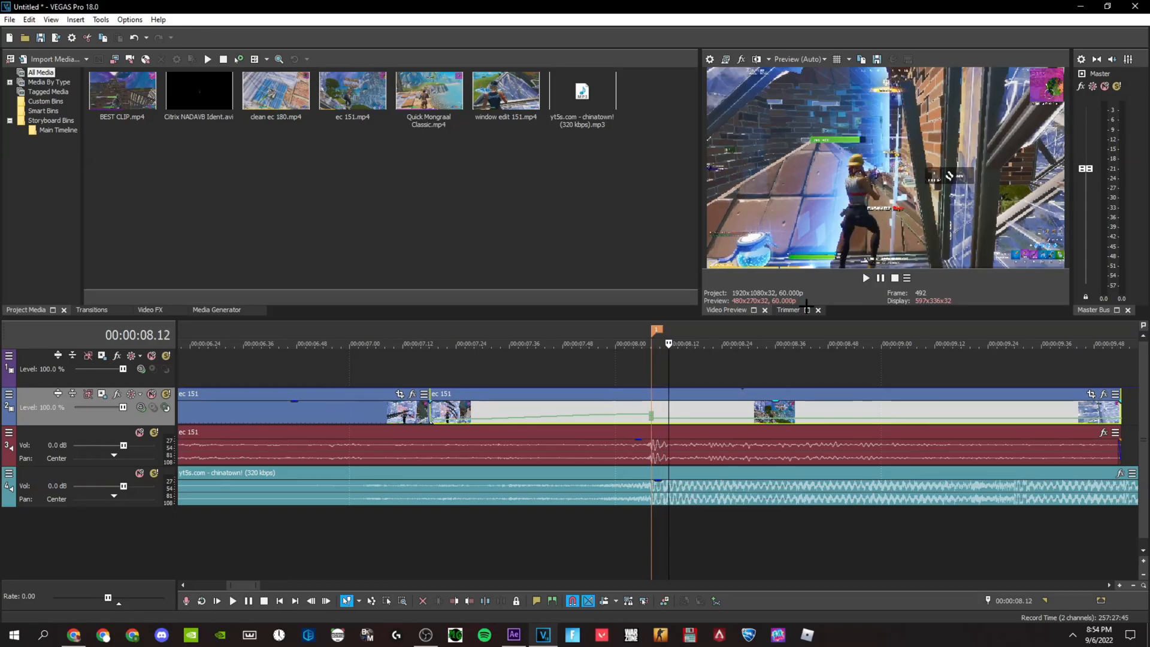
pyautogui.scroll(2, 725, 447)
pyautogui.scroll(3, 725, 447)
pyautogui.rightClick(656, 413)
pyautogui.click(669, 421)
pyautogui.rightClick(653, 419)
pyautogui.click(674, 257)
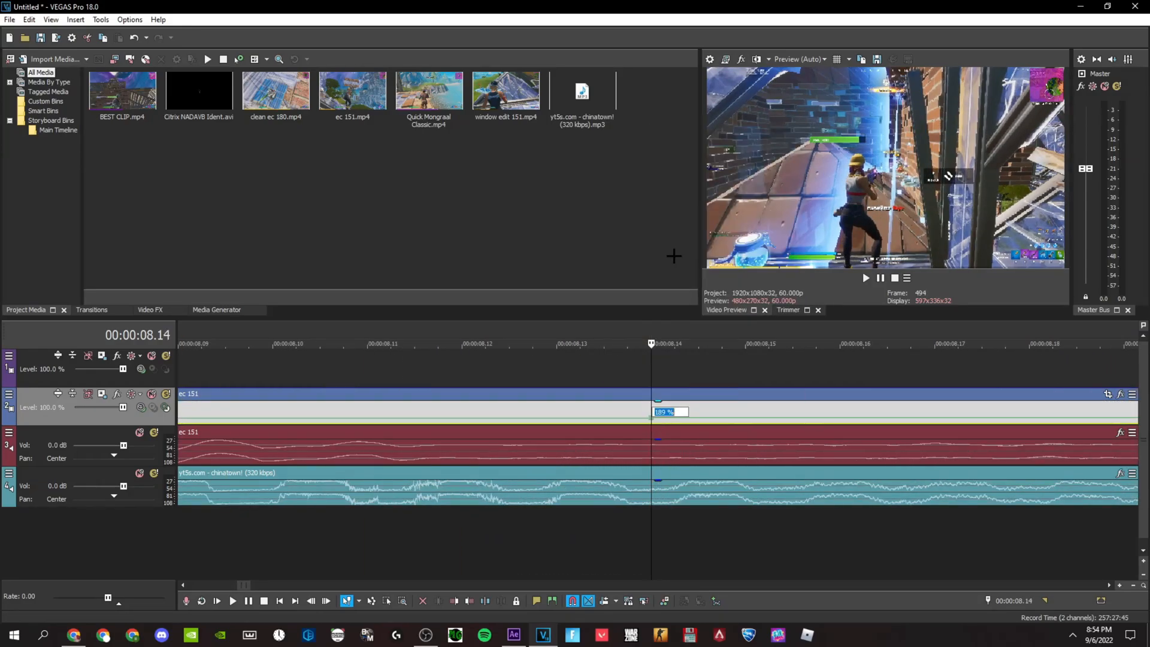
pyautogui.write('50')
pyautogui.press('Return')
# Step: Go back 12 frames to 00:00:08.02, add a velocity point there and set it to 40%
pyautogui.scroll(-5, 722, 509)
pyautogui.write('-12')
pyautogui.press('Return')
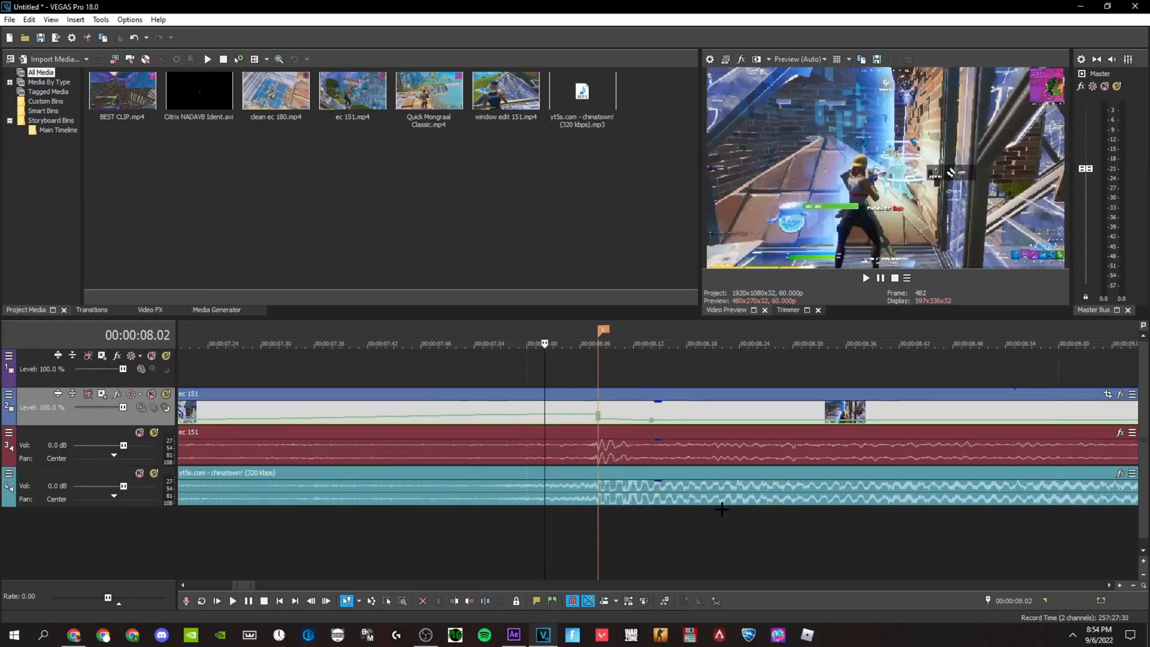
pyautogui.scroll(6, 596, 452)
pyautogui.rightClick(662, 414)
pyautogui.click(669, 421)
pyautogui.rightClick(653, 412)
pyautogui.click(669, 254)
pyautogui.write('40')
pyautogui.press('Return')
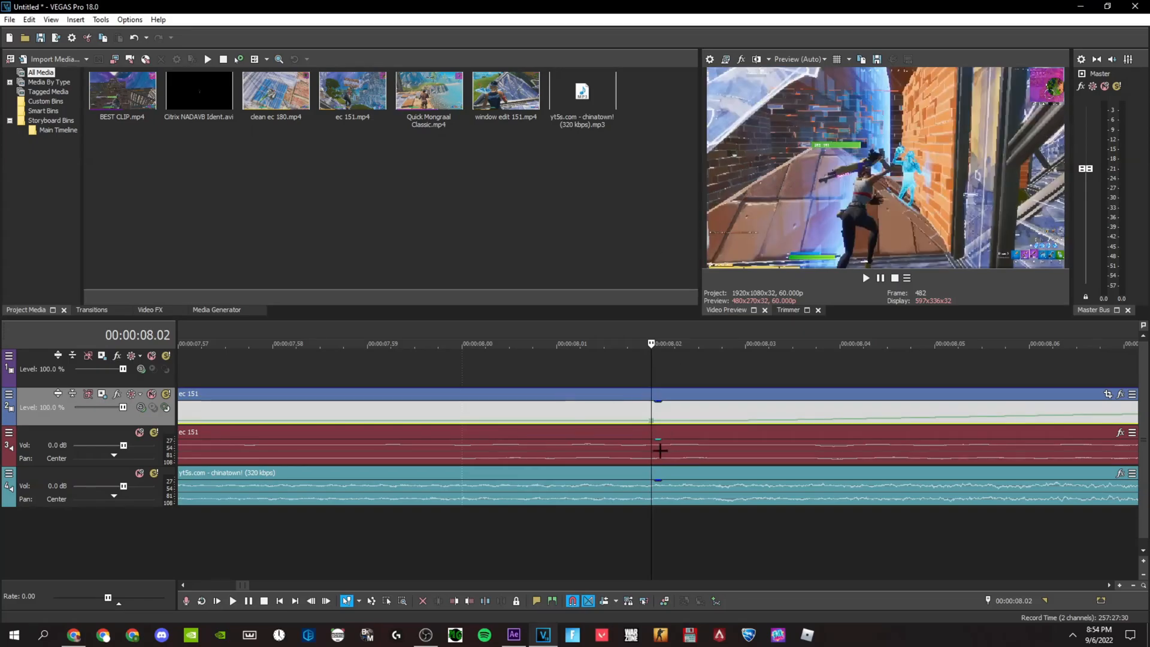
# Step: Add a velocity point at 00:00:07.48, 20 frames before the drop marker, and lower its velocity
pyautogui.scroll(-6, 659, 449)
pyautogui.click(707, 378)
pyautogui.hotkey('ctrl', 'g')
pyautogui.write('-20')
pyautogui.press('Return')
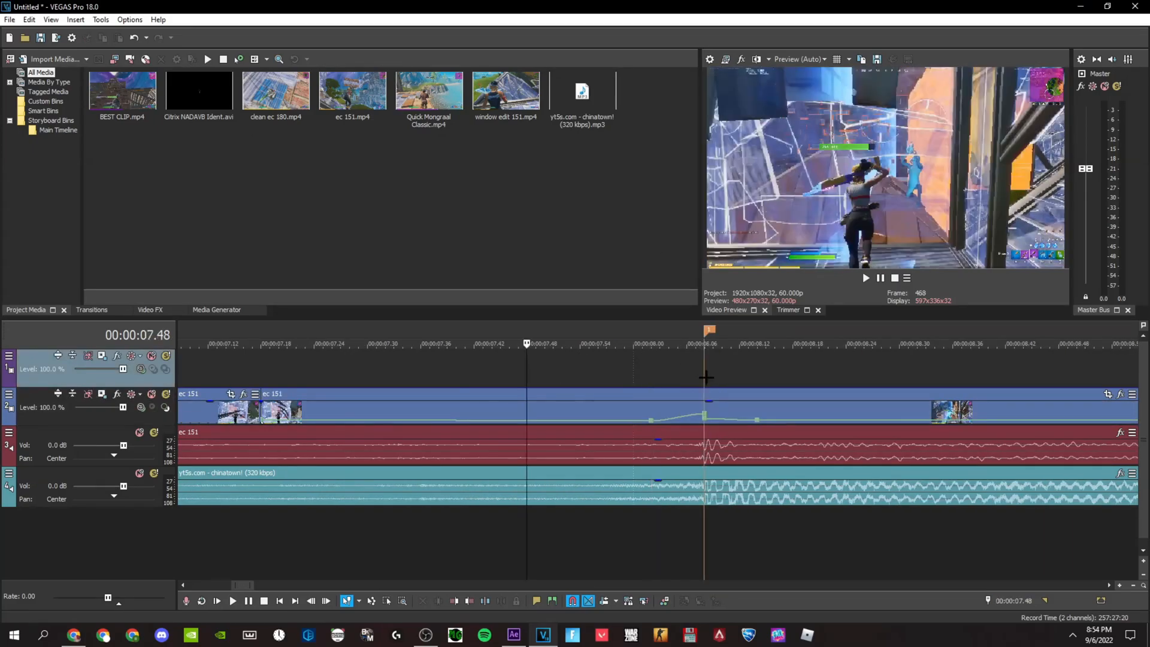
pyautogui.scroll(5, 659, 419)
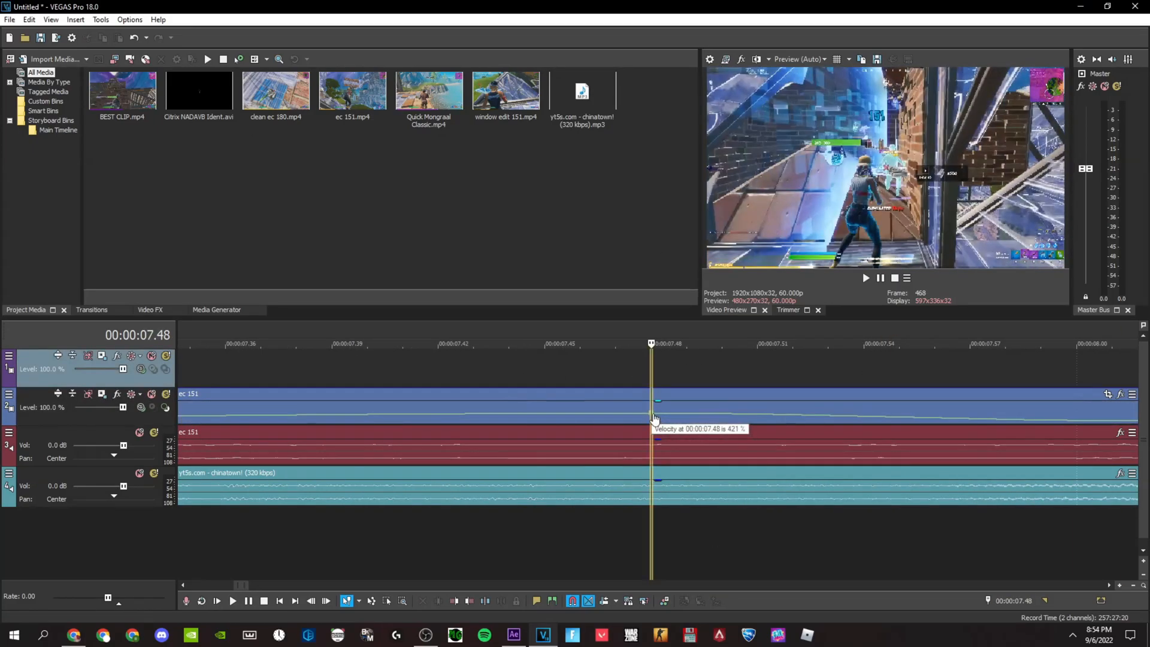
pyautogui.rightClick(654, 413)
pyautogui.click(693, 182)
# Step: Change the project's video size to 2560x1440 and play the velocity-ramped shot from 00:00:07.48
pyautogui.scroll(-6, 775, 425)
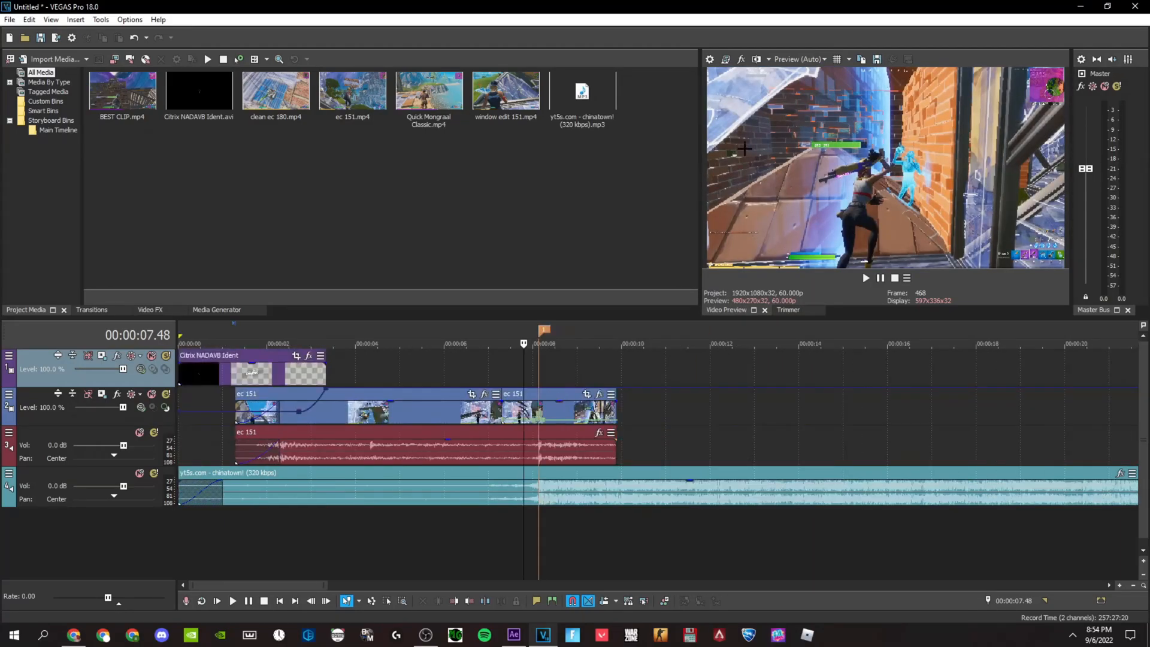
pyautogui.click(711, 60)
pyautogui.click(638, 96)
pyautogui.click(599, 246)
pyautogui.click(578, 504)
pyautogui.press('space')
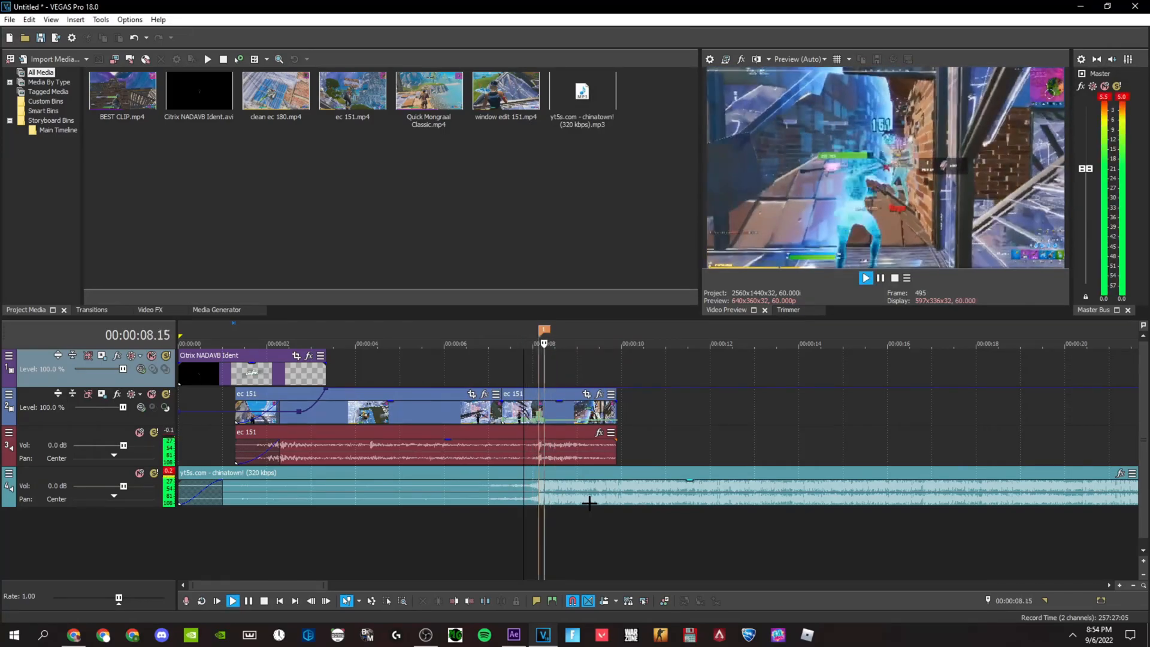
pyautogui.press('space')
# Step: Insert a new audio track above the song's track
pyautogui.scroll(-10, 904, 491)
pyautogui.rightClick(1059, 489)
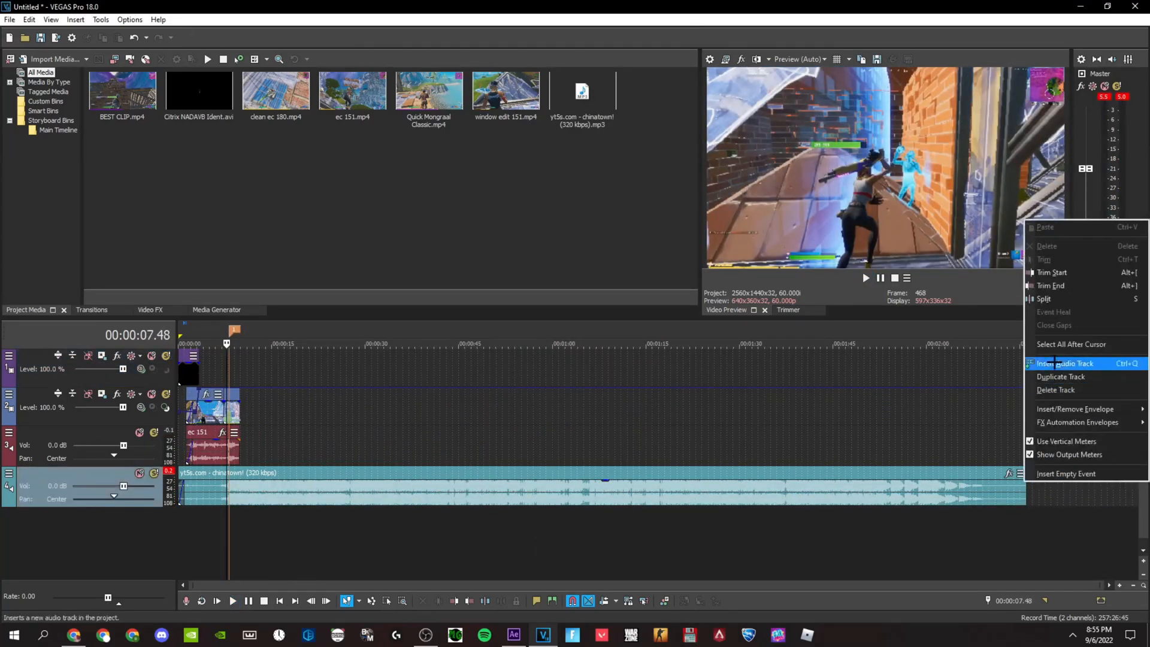
pyautogui.click(1049, 364)
# Step: Import the Crisp Pump Kill sound effect from the SFX For Editing folder in Downloads
pyautogui.scroll(5, 1010, 365)
pyautogui.click(58, 58)
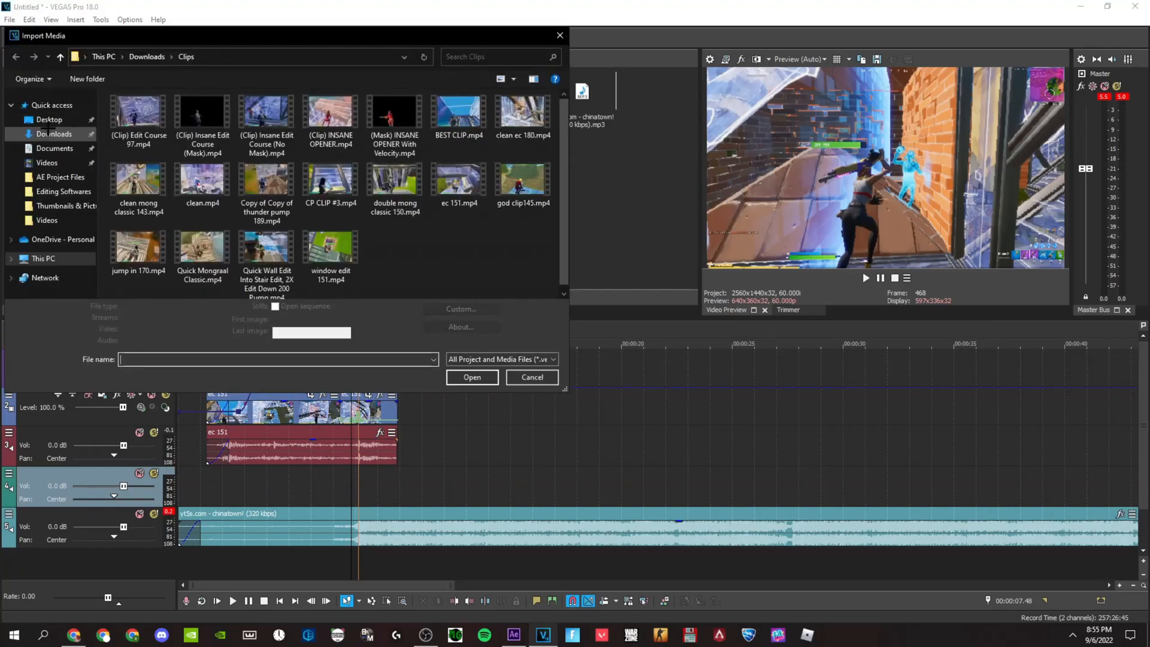
pyautogui.click(54, 134)
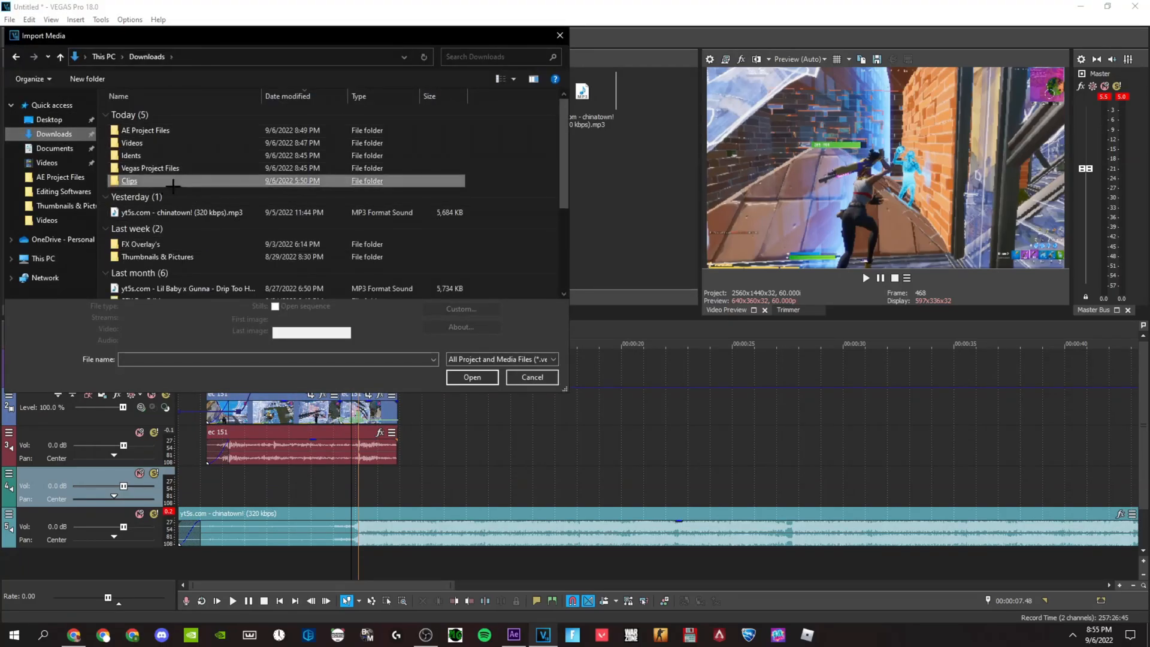
pyautogui.scroll(-1, 167, 183)
pyautogui.click(159, 240)
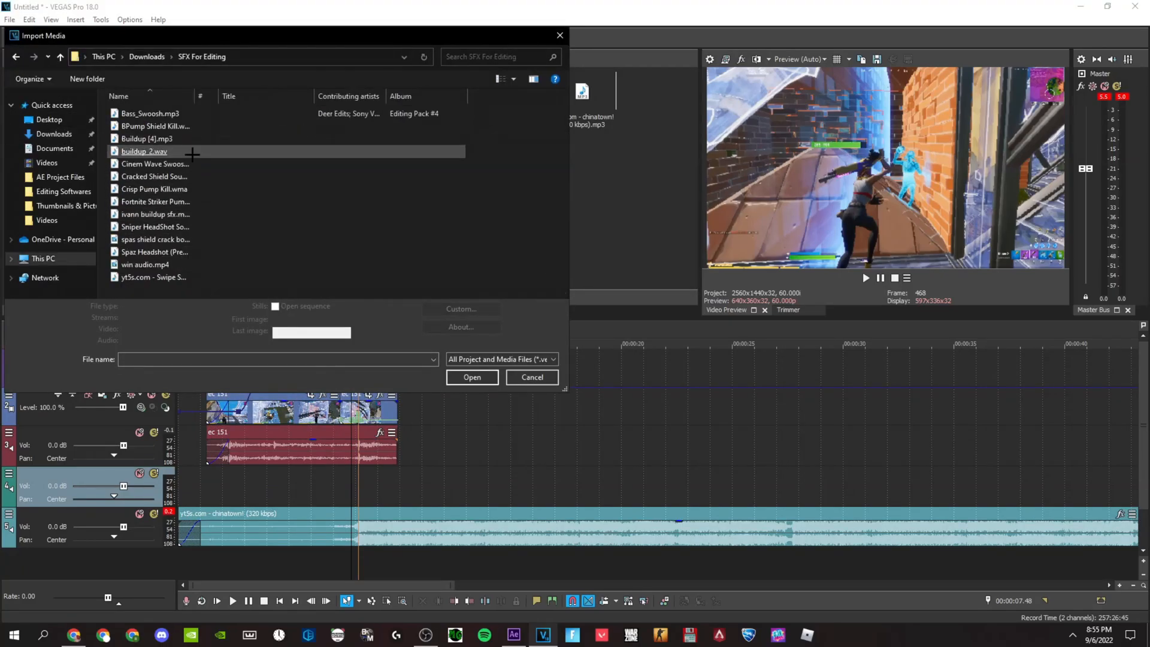
pyautogui.doubleClick(162, 189)
# Step: Place the Crisp Pump Kill sound on the new audio track, starting at the drop marker at 00:00:08.08
pyautogui.moveTo(365, 481); pyautogui.dragTo(364, 482)
pyautogui.click(351, 482)
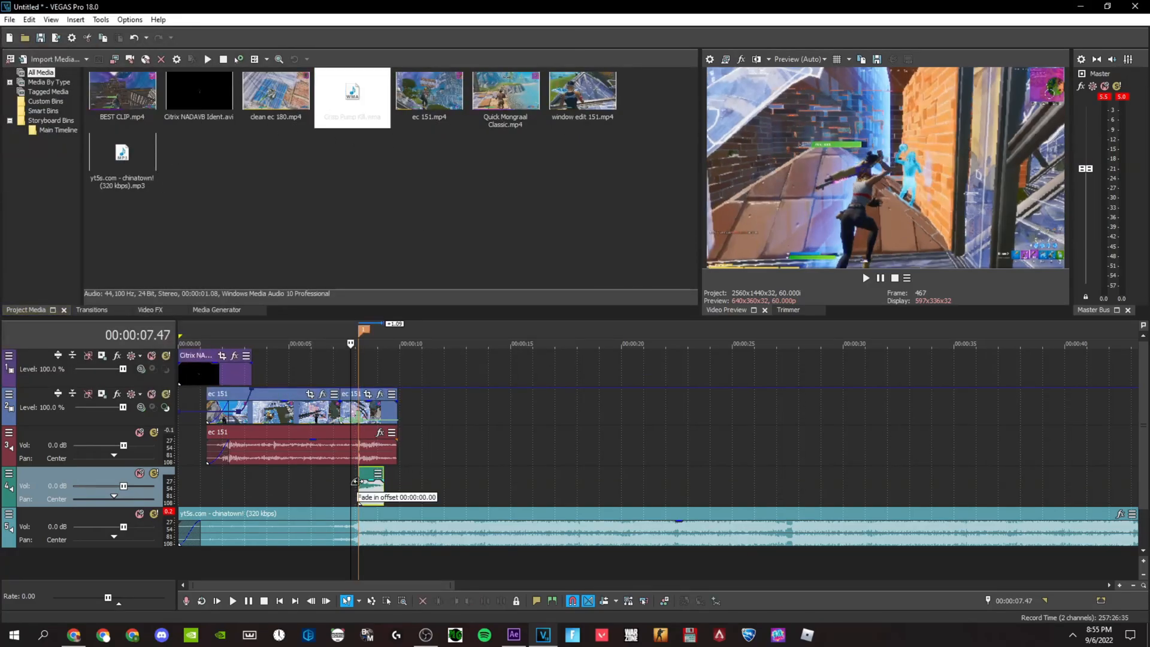
pyautogui.doubleClick(370, 485)
pyautogui.scroll(12, 567, 485)
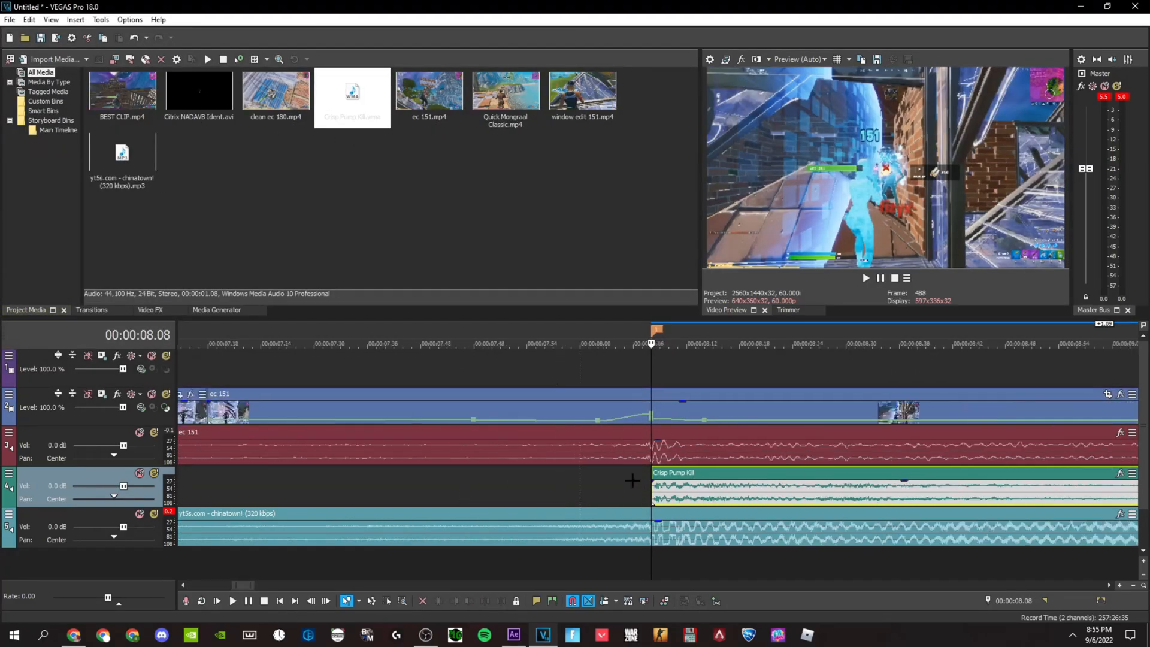
# Step: Trim the gameplay audio so that it ends at the drop marker, 00:00:08.08
pyautogui.scroll(-12, 639, 487)
pyautogui.click(687, 454)
pyautogui.rightClick(689, 454)
pyautogui.click(710, 324)
pyautogui.scroll(-5, 563, 371)
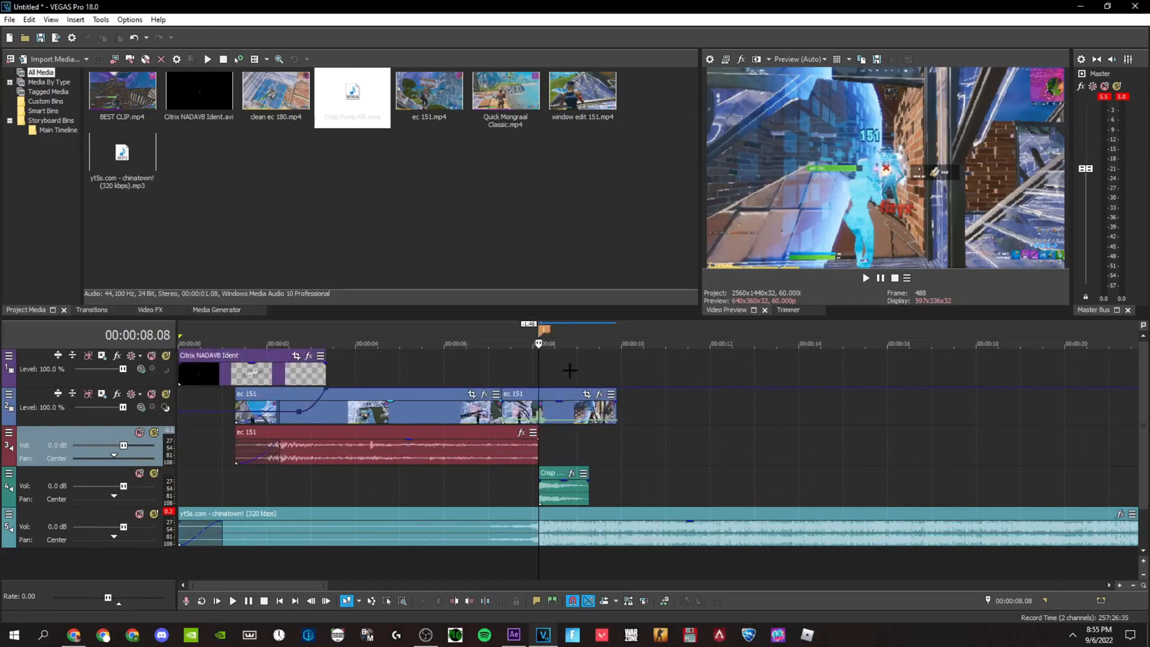
# Step: Play from 00:00:07.11 through the drop to review the shot with the pump sound
pyautogui.click(496, 385)
pyautogui.press('space')
pyautogui.scroll(2, 539, 408)
pyautogui.press('space')
pyautogui.press('space')
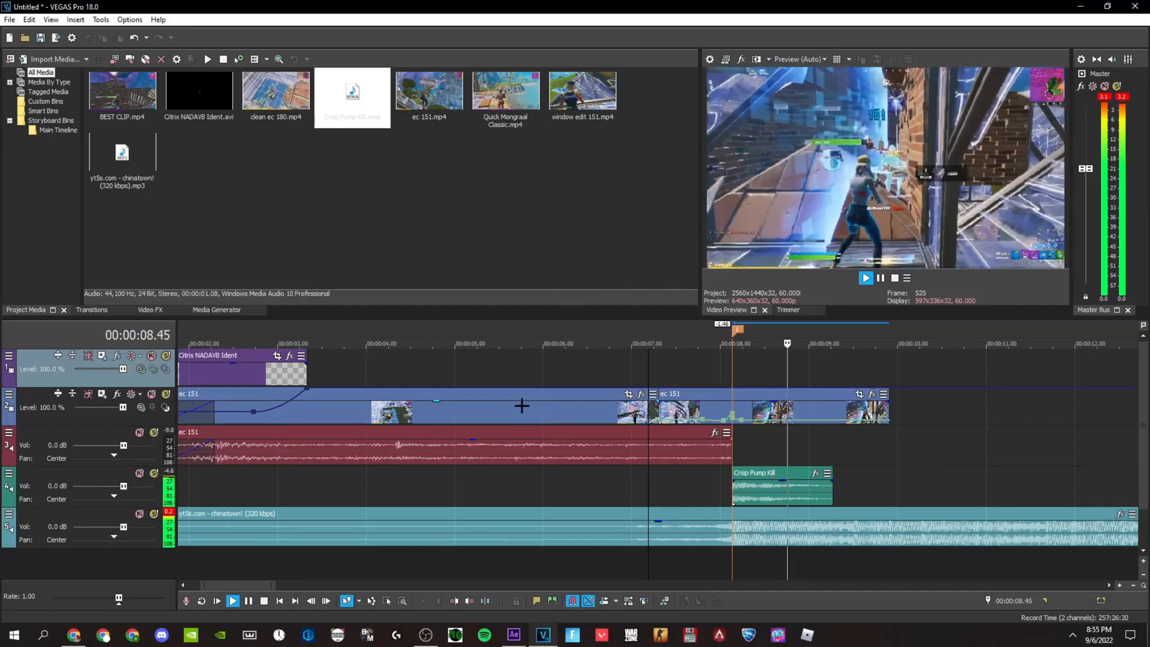
pyautogui.press('space')
# Step: Set the Crisp Pump Kill track's volume to 2 dB and replay the drop
pyautogui.doubleClick(45, 486)
pyautogui.press('Return')
pyautogui.press('space')
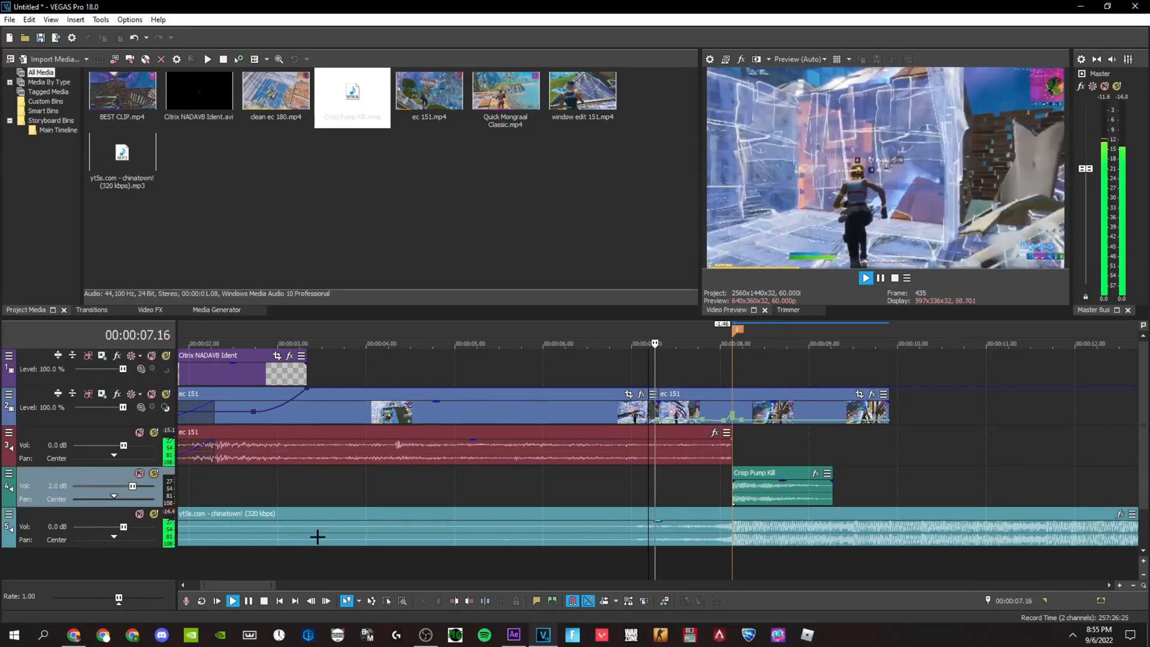
pyautogui.press('space')
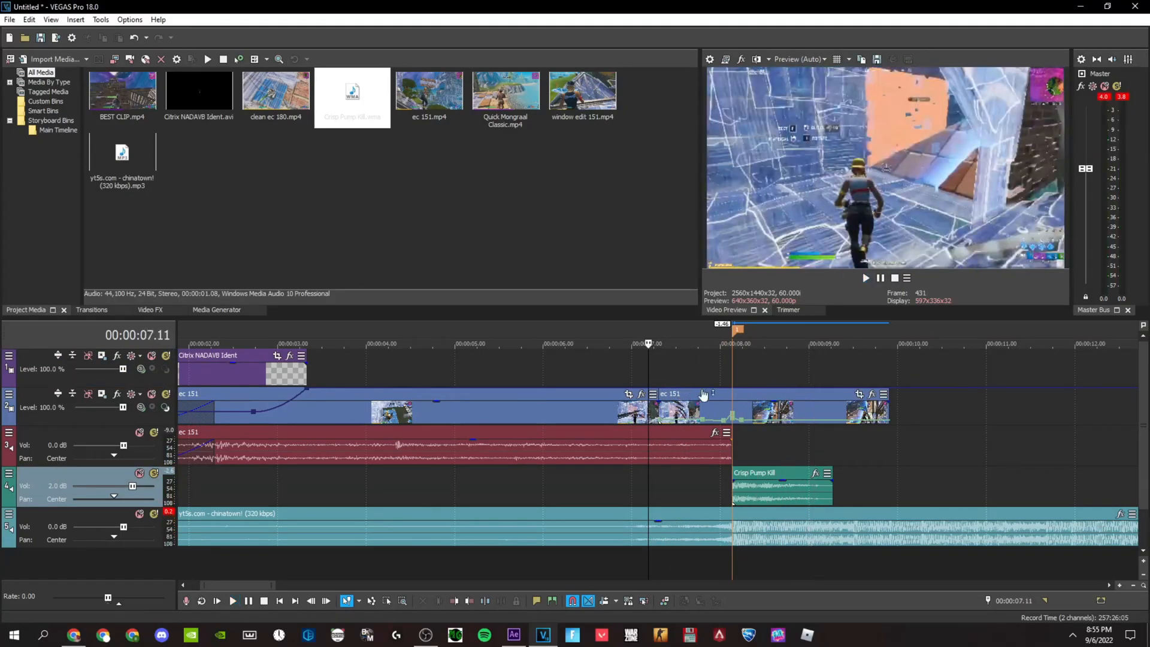
pyautogui.click(730, 370)
pyautogui.scroll(8, 729, 371)
pyautogui.scroll(-10, 686, 393)
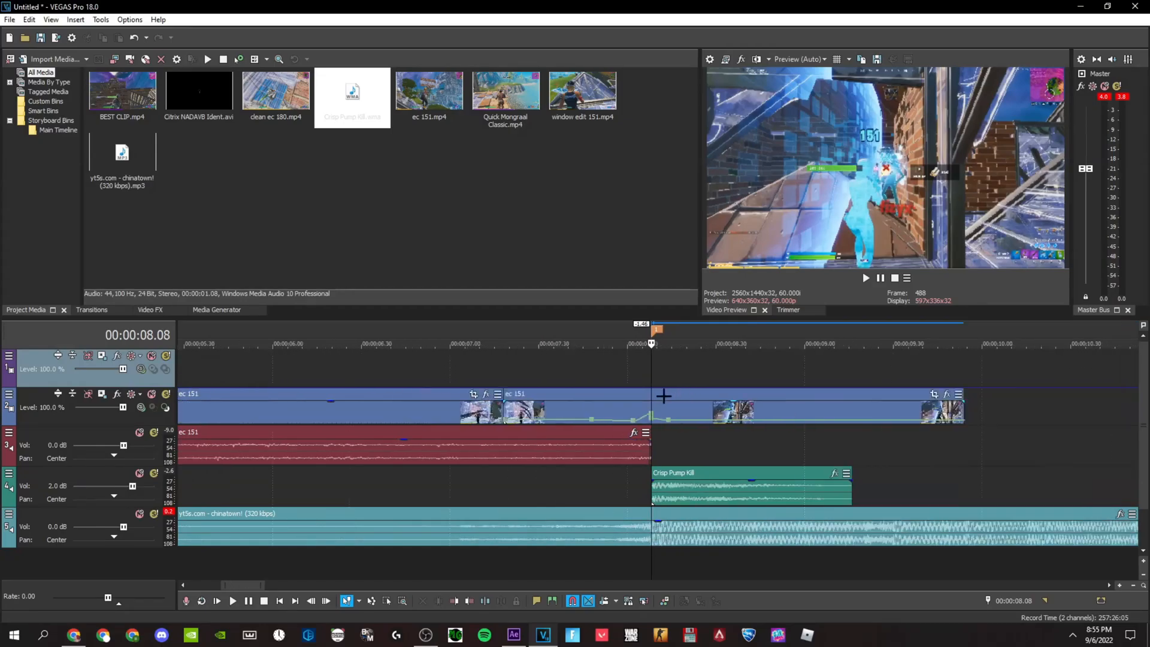
pyautogui.click(667, 397)
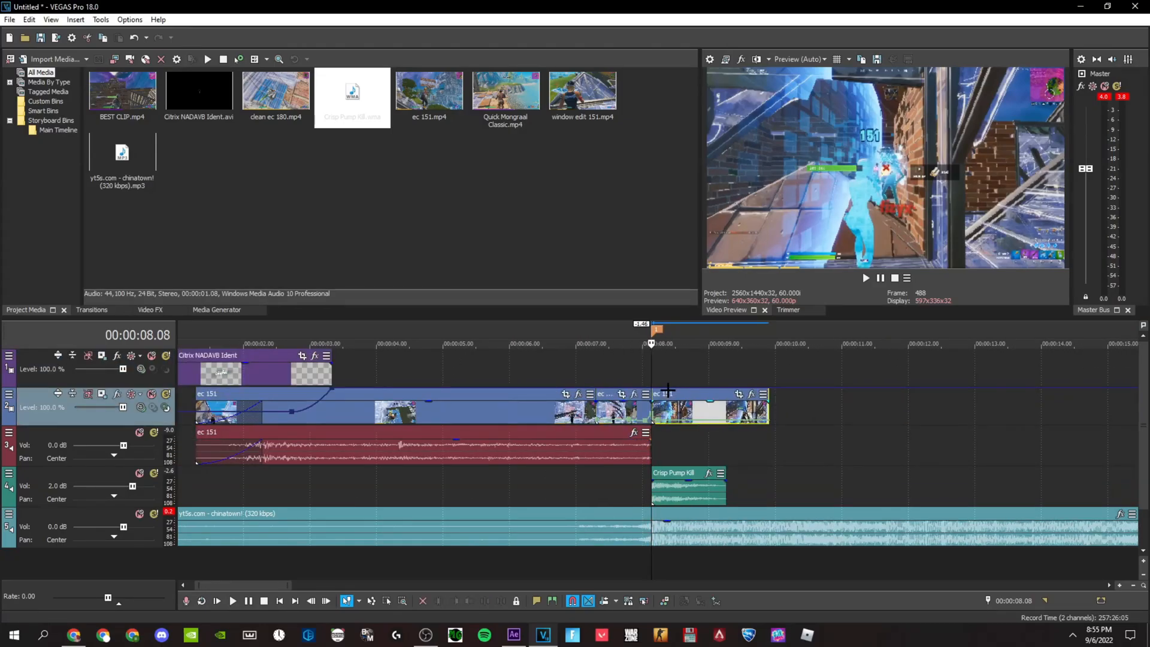
pyautogui.scroll(4, 667, 380)
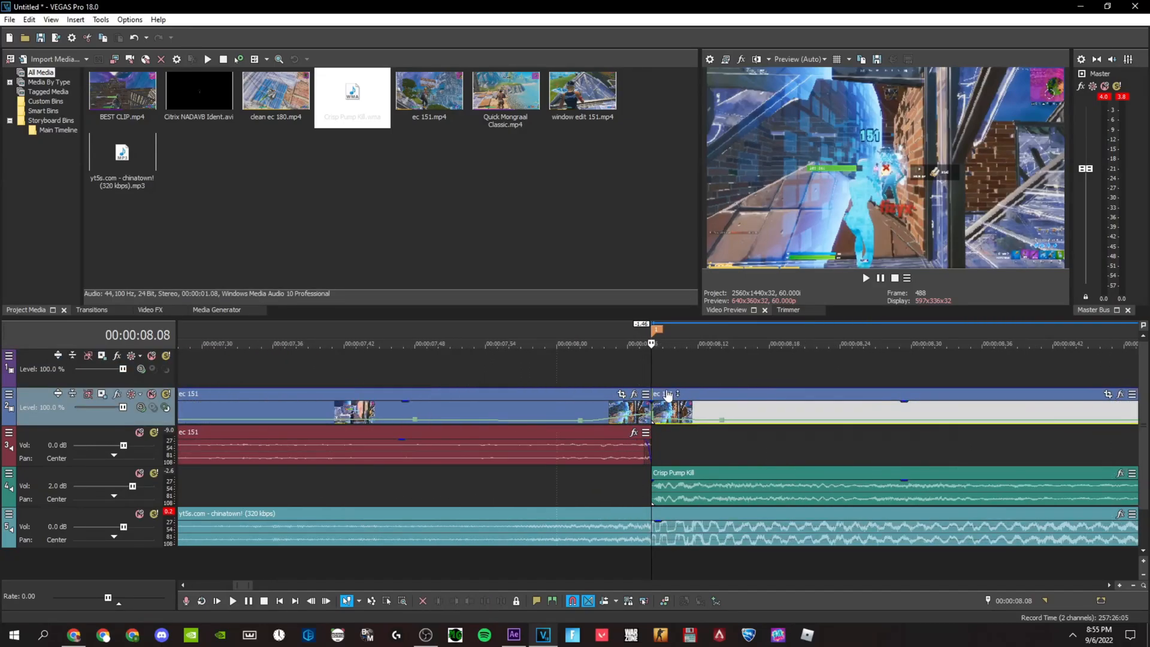
pyautogui.click(633, 395)
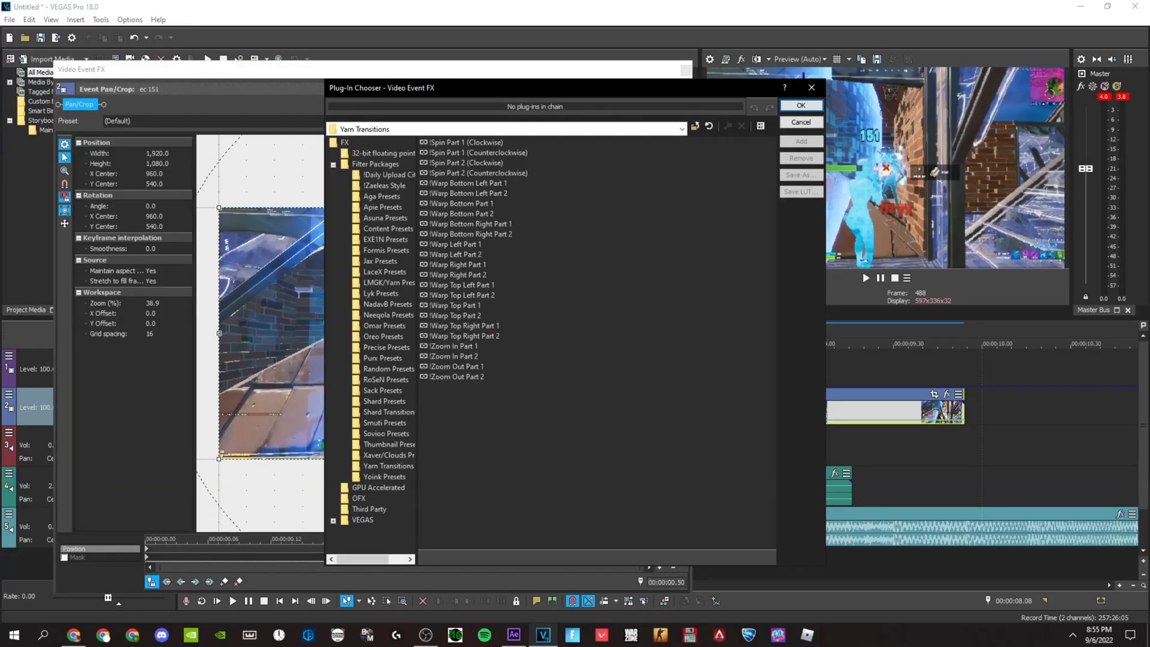
pyautogui.click(818, 88)
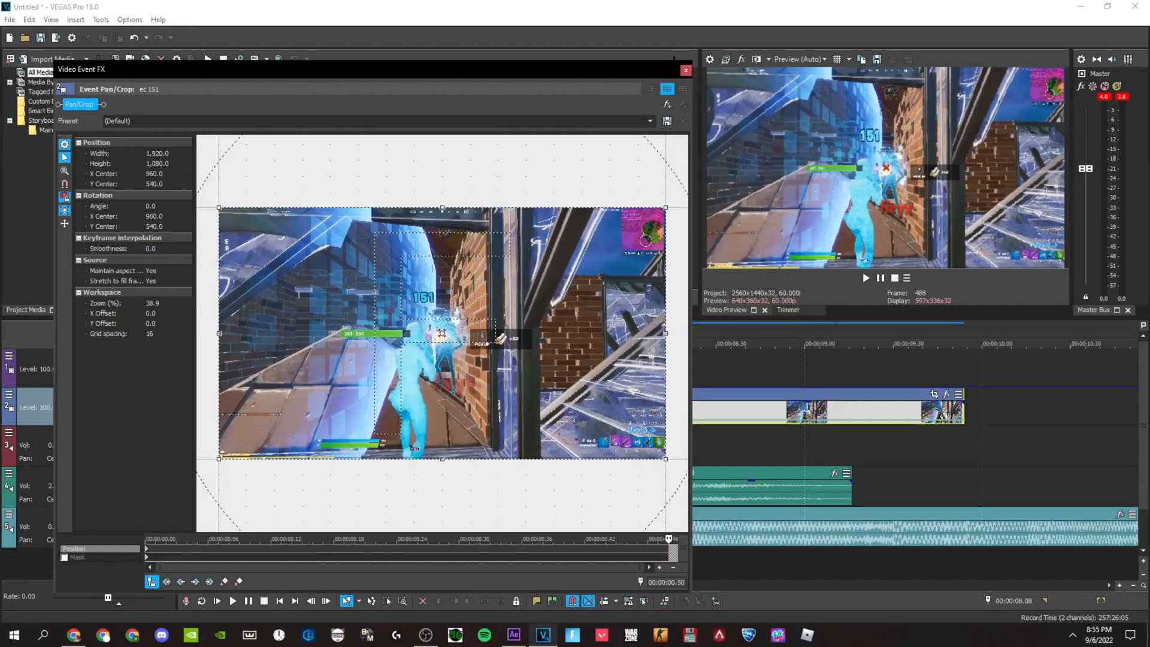
pyautogui.click(686, 70)
pyautogui.scroll(-2, 653, 392)
pyautogui.scroll(2, 654, 393)
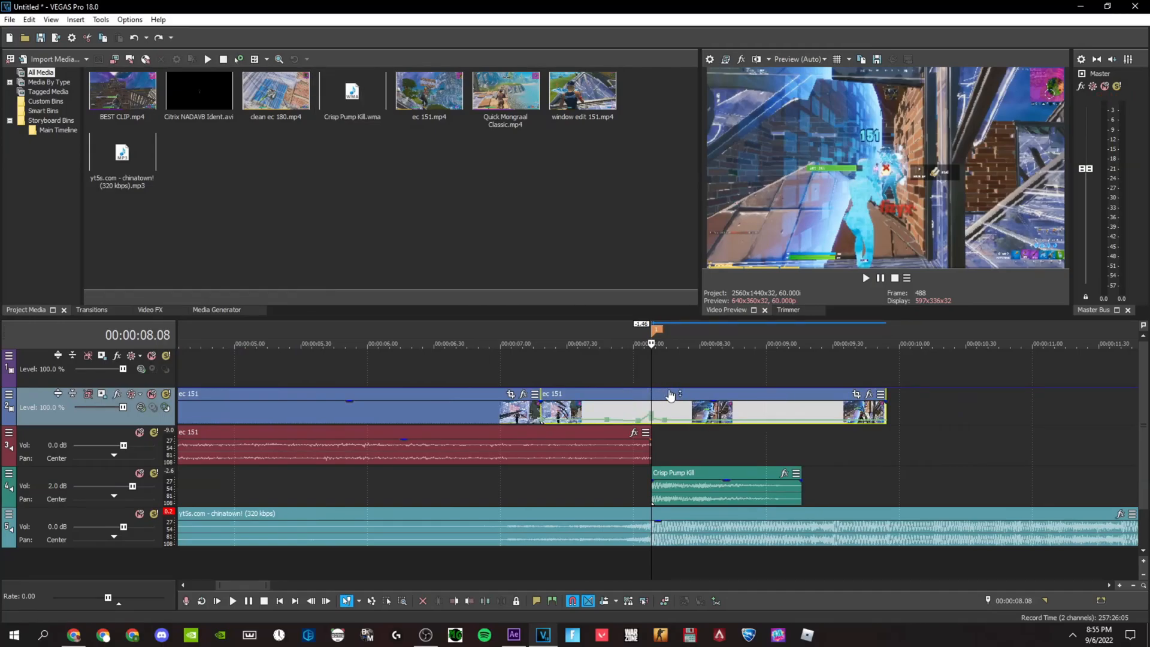
pyautogui.click(869, 394)
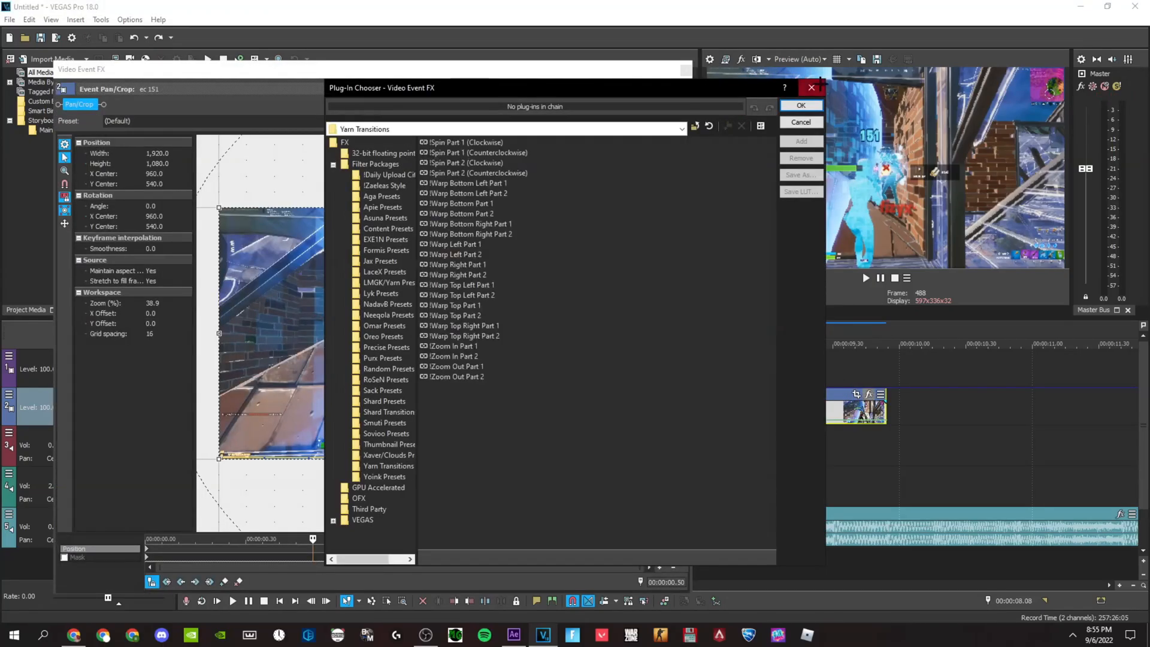
pyautogui.click(817, 86)
pyautogui.click(686, 70)
# Step: Try splitting the shot at 00:00:07.48, before the drop, and open the effect chooser for the second part
pyautogui.press('Return')
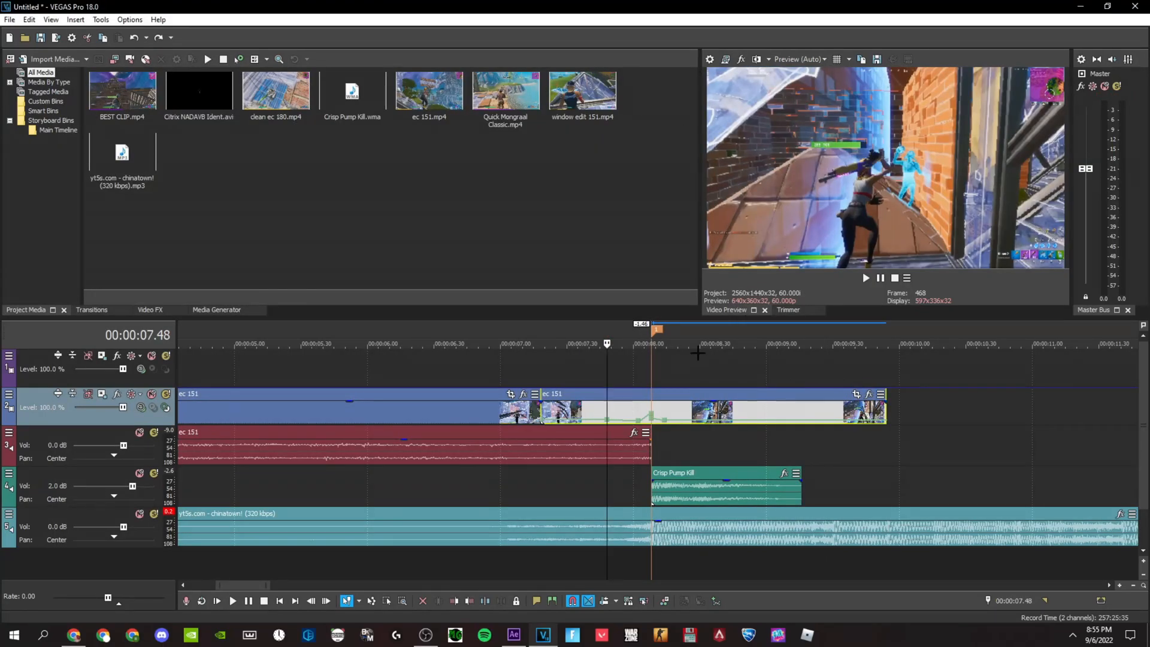
pyautogui.scroll(6, 737, 431)
pyautogui.press('s')
pyautogui.scroll(-7, 739, 413)
pyautogui.click(820, 394)
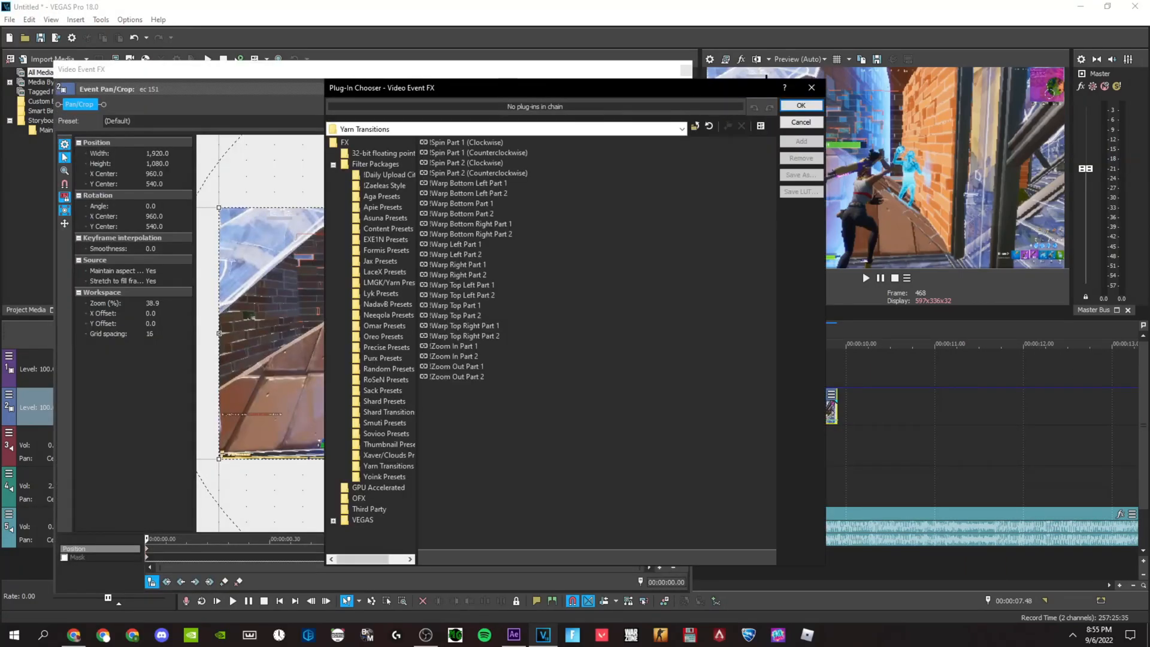
pyautogui.click(800, 88)
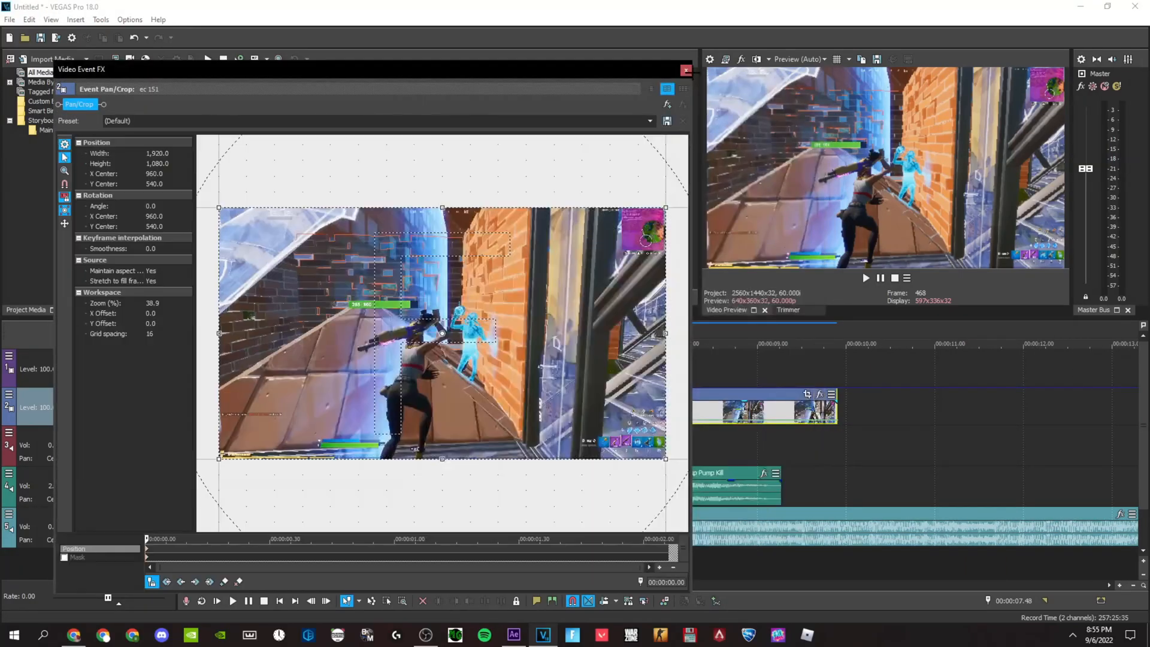
pyautogui.click(685, 70)
pyautogui.scroll(-6, 581, 429)
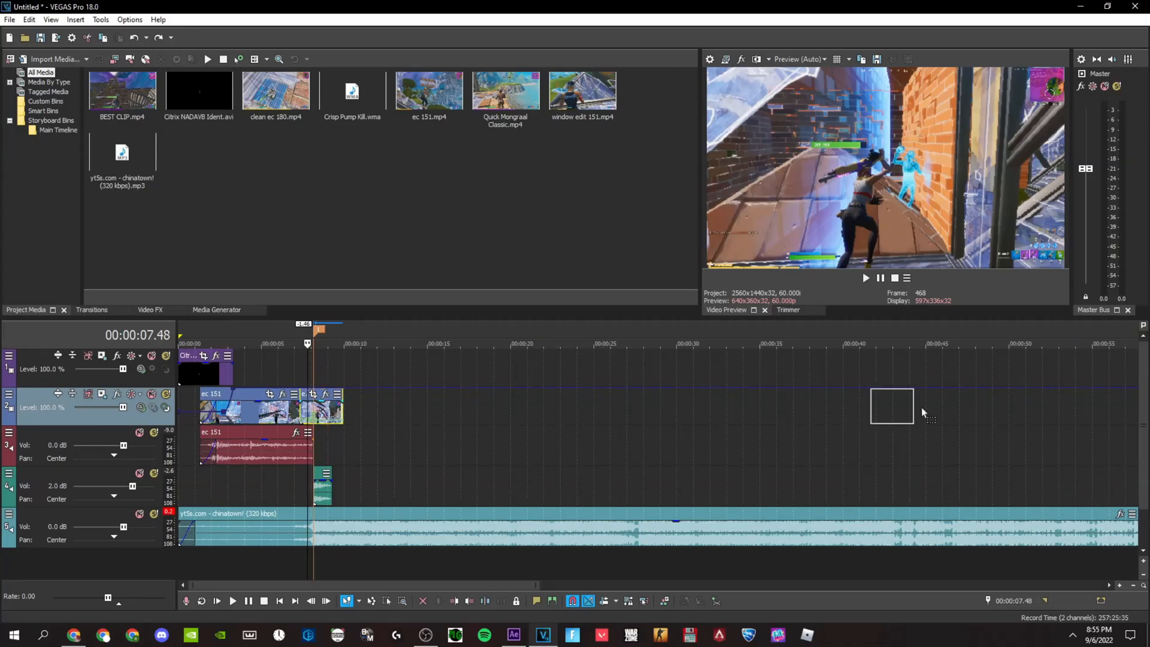
# Step: Split the shot at 00:00:07.48 and apply the [CITRIX] NadavB Impact ALL (-20) preset to the part after the split
pyautogui.scroll(5, 603, 406)
pyautogui.scroll(8, 807, 376)
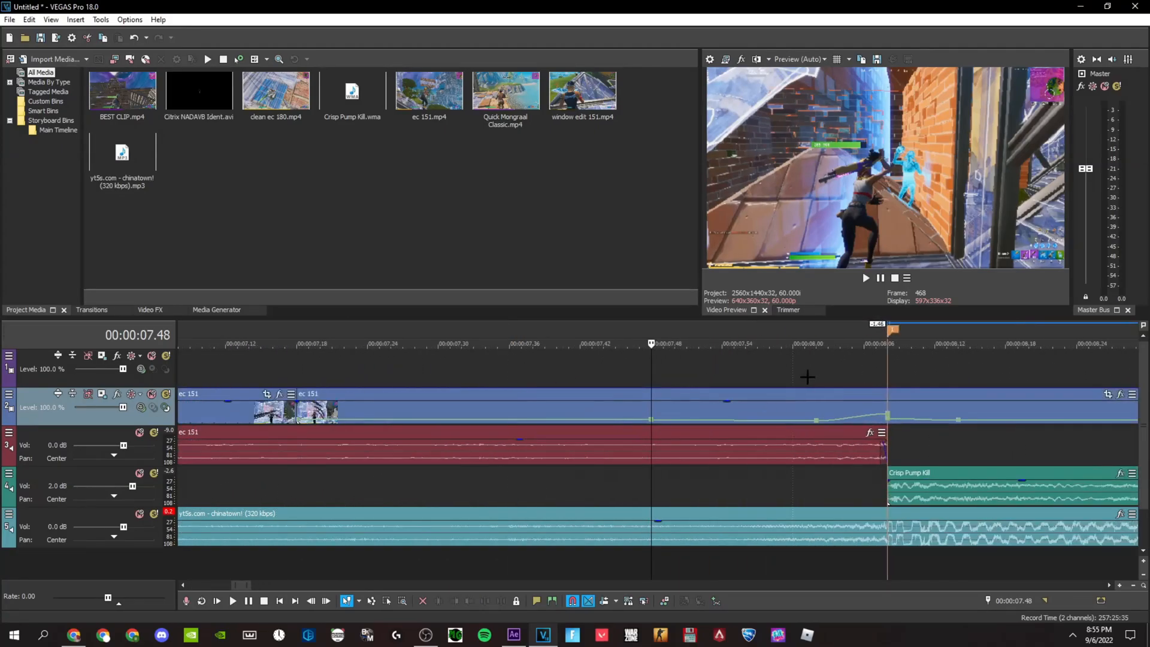
pyautogui.scroll(-5, 650, 411)
pyautogui.click(819, 394)
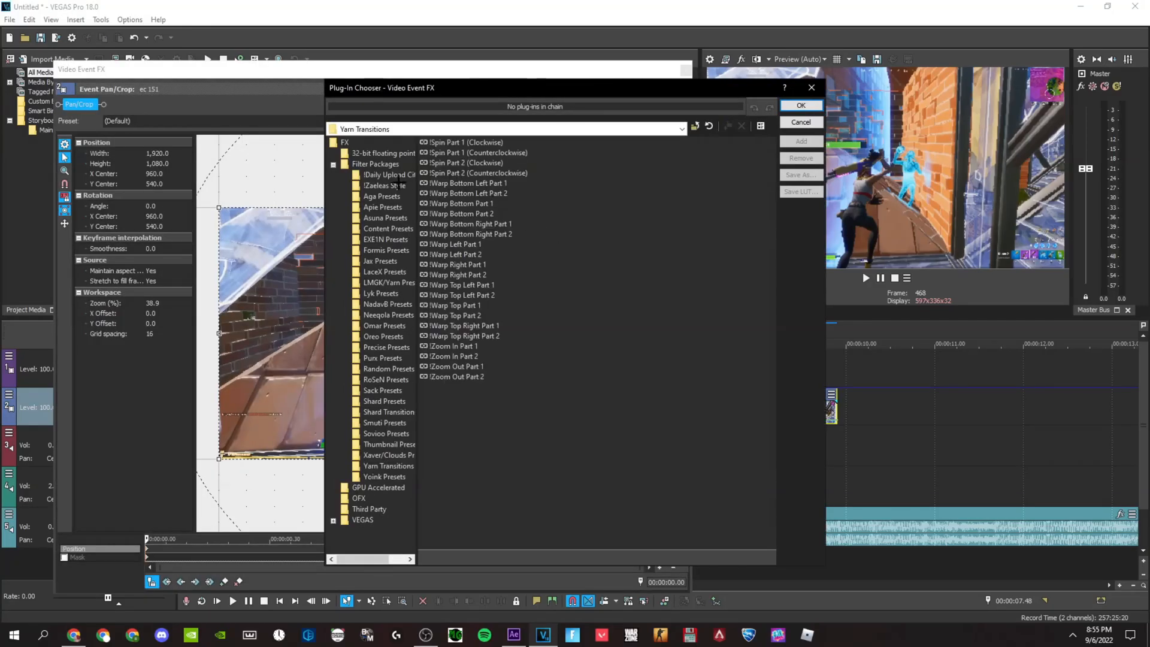
pyautogui.click(396, 304)
pyautogui.click(492, 157)
pyautogui.click(801, 141)
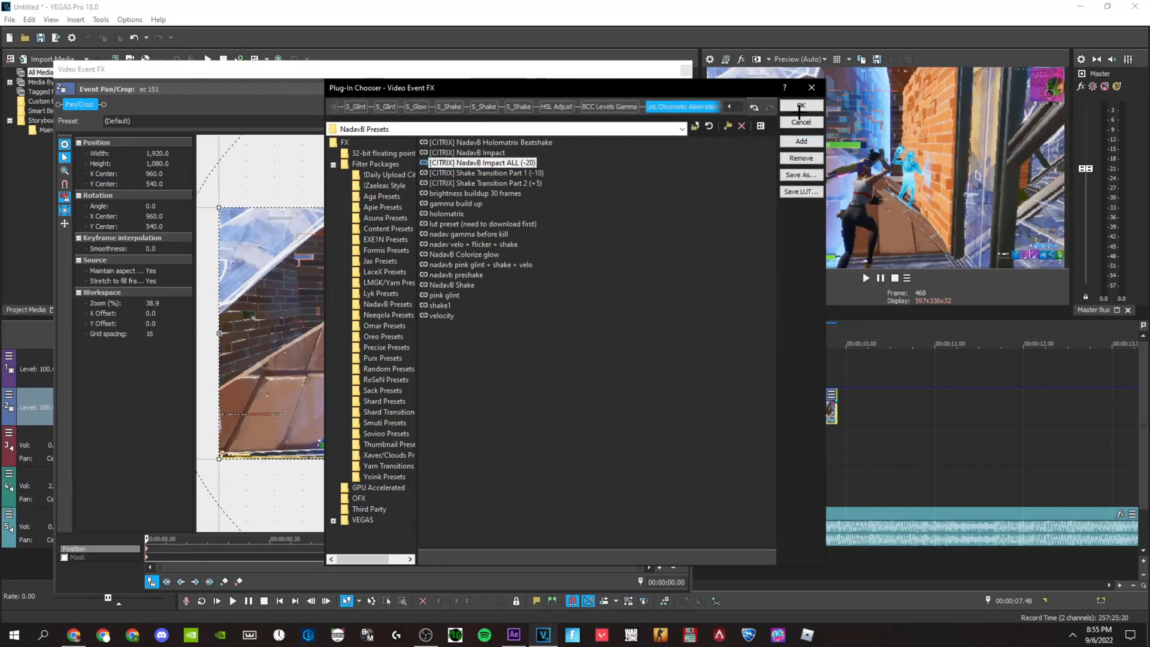
pyautogui.click(799, 106)
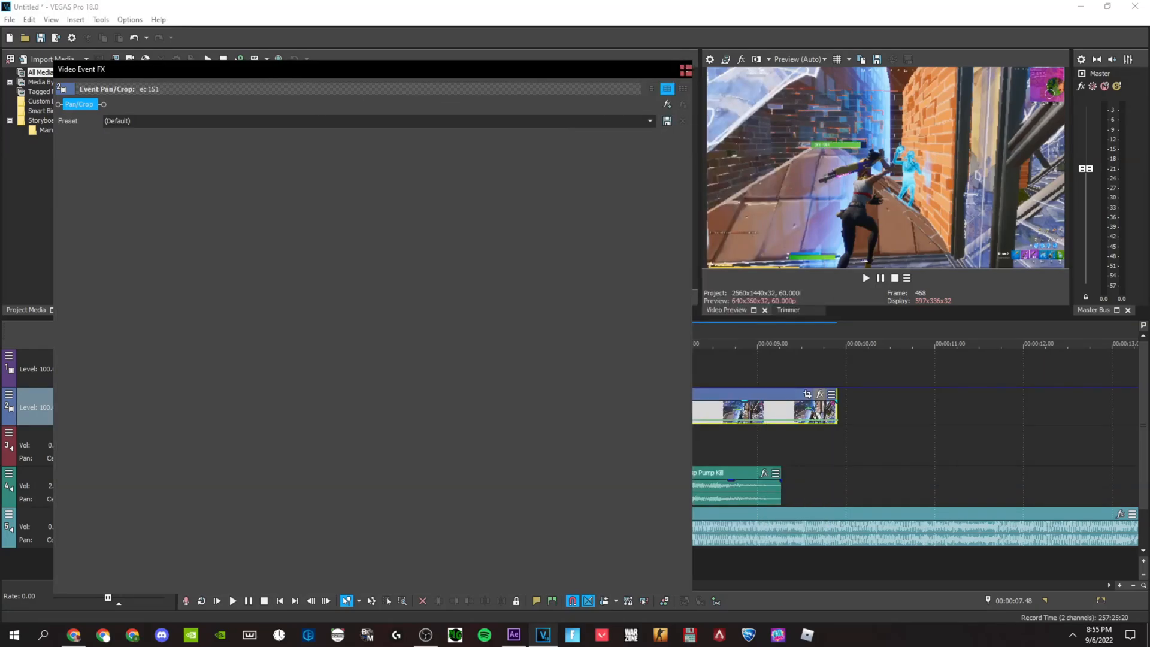
pyautogui.click(686, 70)
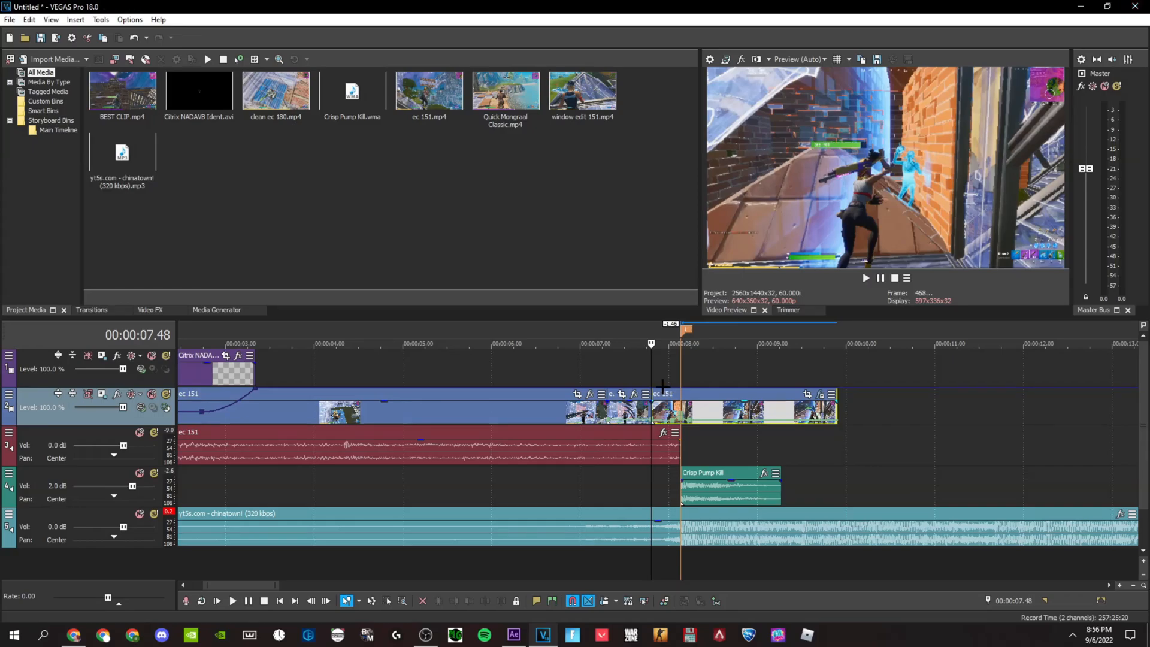
# Step: Play repeatedly from 00:00:07.48 through the drop to review the impact effect
pyautogui.press('space')
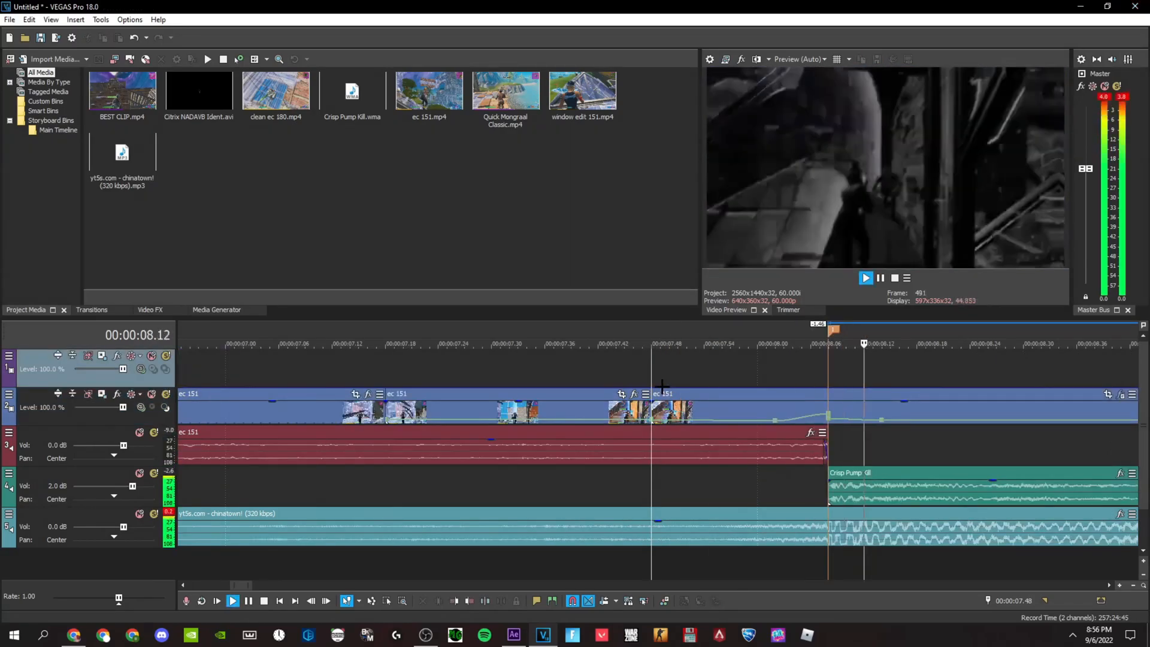
pyautogui.press('space')
pyautogui.press('space')
pyautogui.press('space')
pyautogui.press('space')
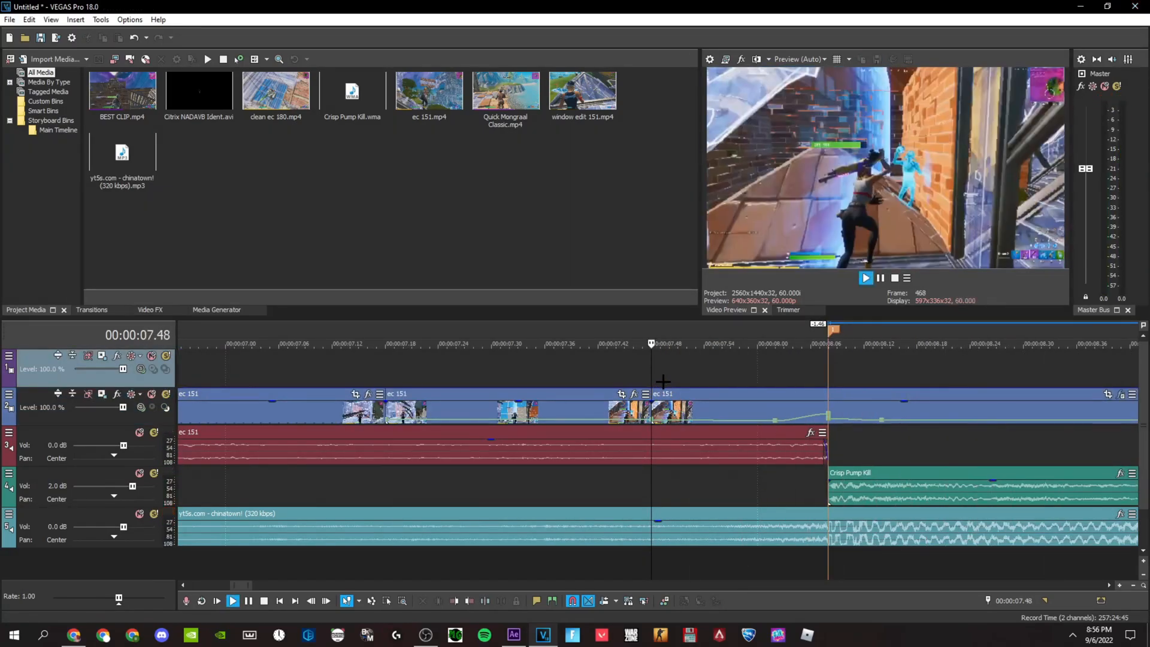
pyautogui.press('space')
pyautogui.press('space')
pyautogui.press('space')
pyautogui.scroll(-2, 628, 409)
pyautogui.scroll(-5, 628, 409)
# Step: View Mask (2).mov in the Masks subfolder of Clips in Google Drive and look at the mask composition in After Effects
pyautogui.click(78, 637)
pyautogui.doubleClick(246, 170)
pyautogui.click(1120, 463)
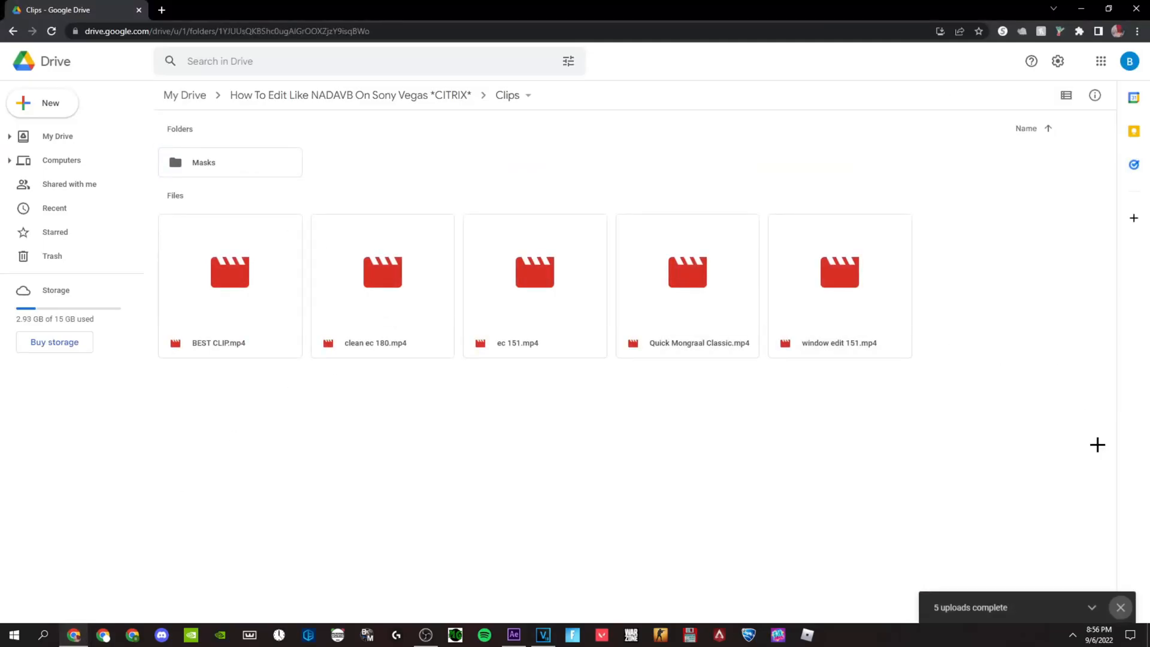
pyautogui.doubleClick(248, 148)
pyautogui.doubleClick(229, 198)
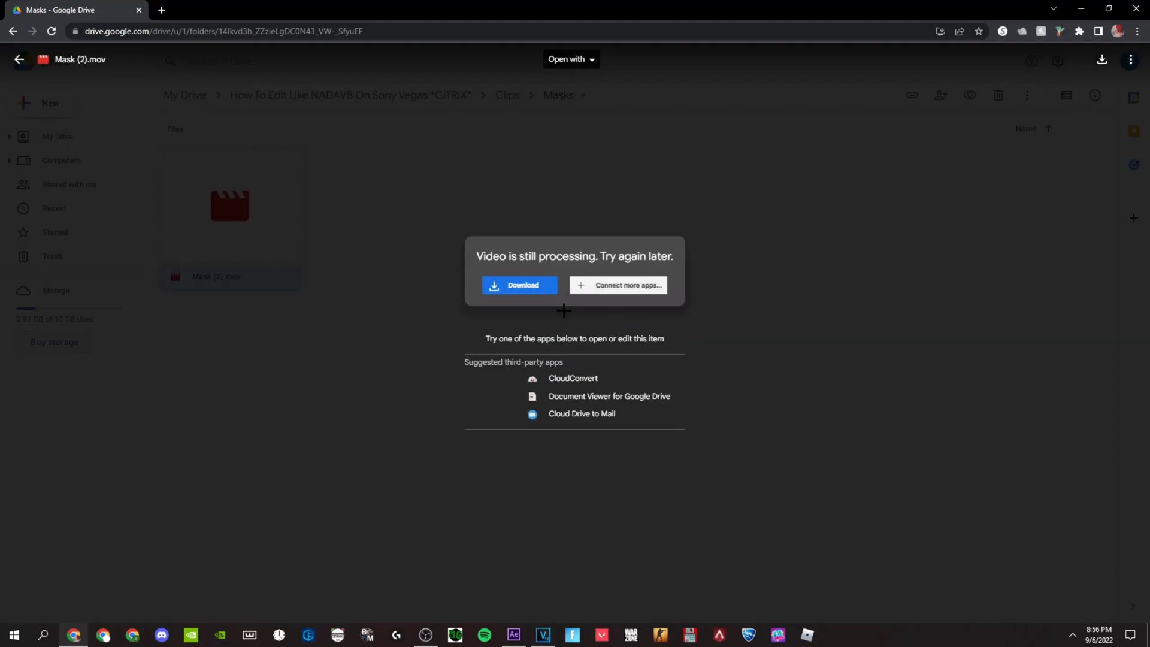
pyautogui.click(625, 570)
pyautogui.click(513, 635)
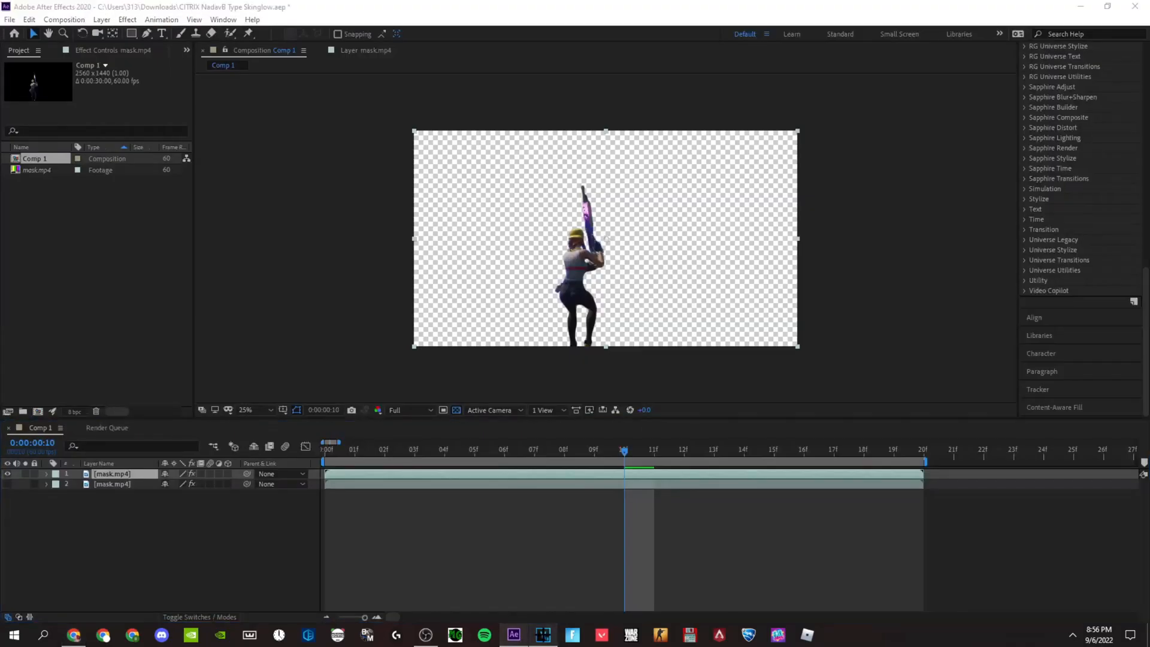
# Step: Return to VEGAS Pro and duplicate the clip starting at 00:00:07.48 onto the video track above it
pyautogui.click(543, 635)
pyautogui.scroll(4, 514, 541)
pyautogui.press('space')
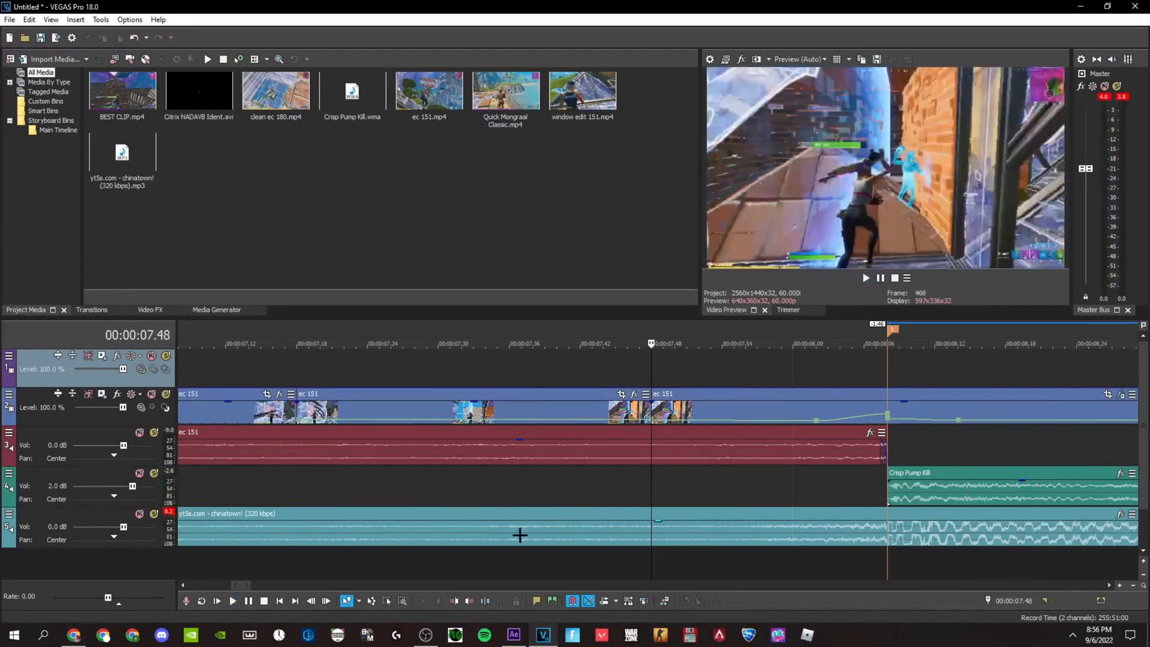
pyautogui.scroll(-4, 519, 534)
pyautogui.moveTo(690, 408); pyautogui.dragTo(693, 372)
# Step: Remove all effects from the duplicate clip on the upper track and mute the lower video track
pyautogui.click(911, 357)
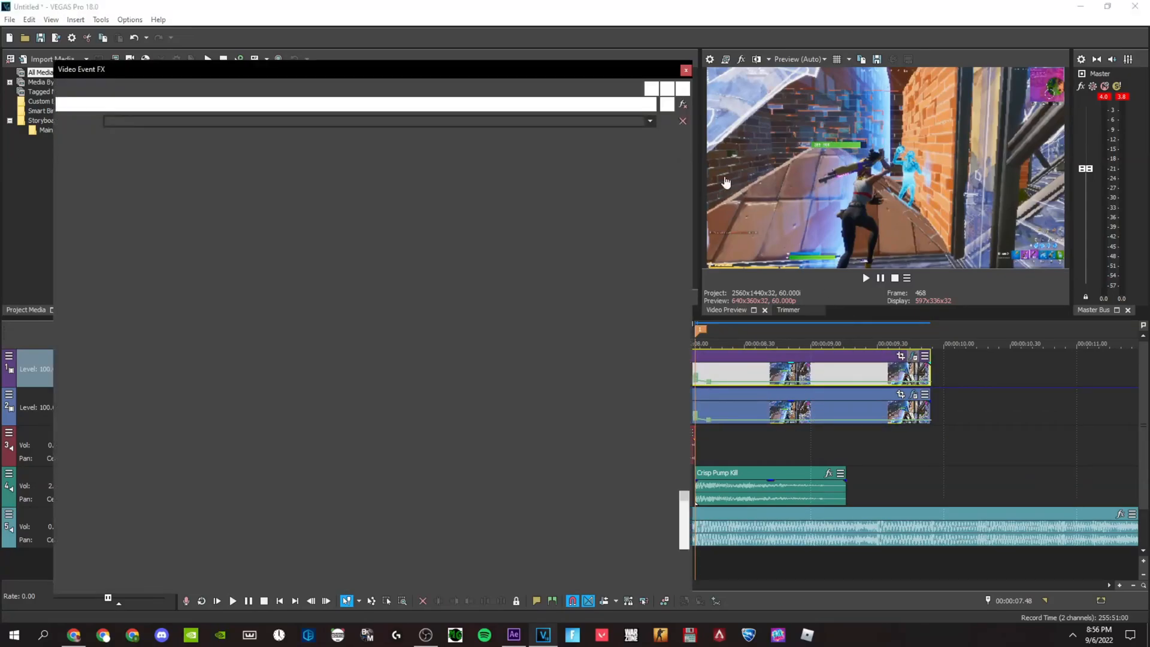
pyautogui.click(682, 104)
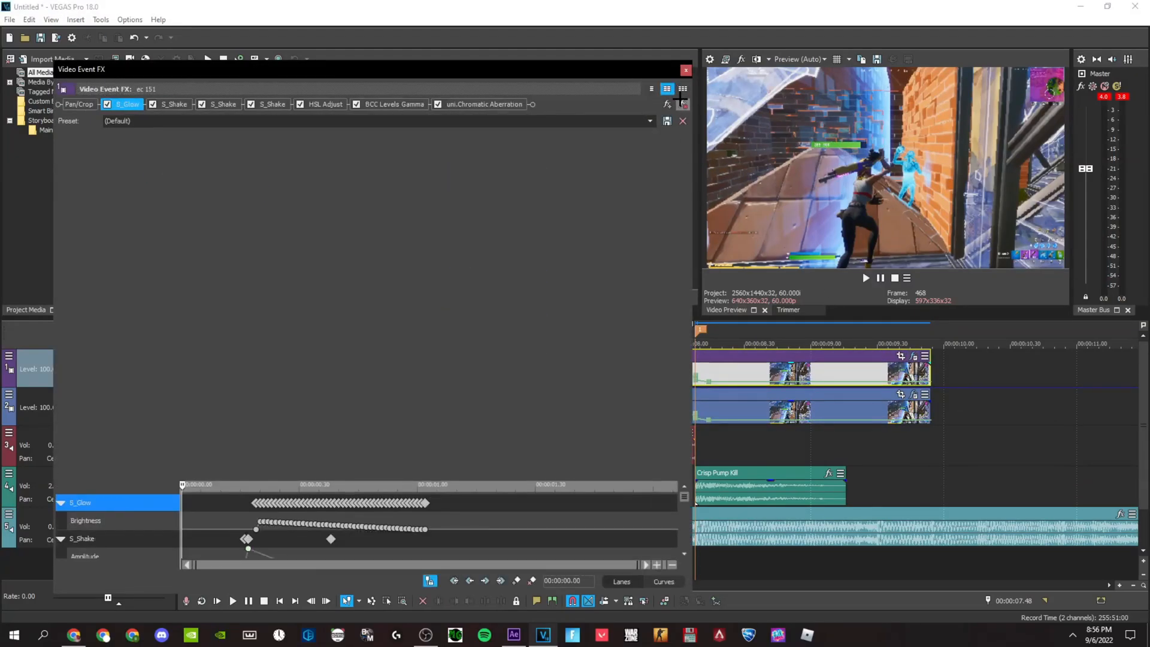
pyautogui.click(683, 104)
pyautogui.click(682, 104)
pyautogui.click(682, 104)
pyautogui.click(683, 104)
pyautogui.click(682, 104)
pyautogui.click(682, 103)
pyautogui.click(682, 103)
pyautogui.click(681, 103)
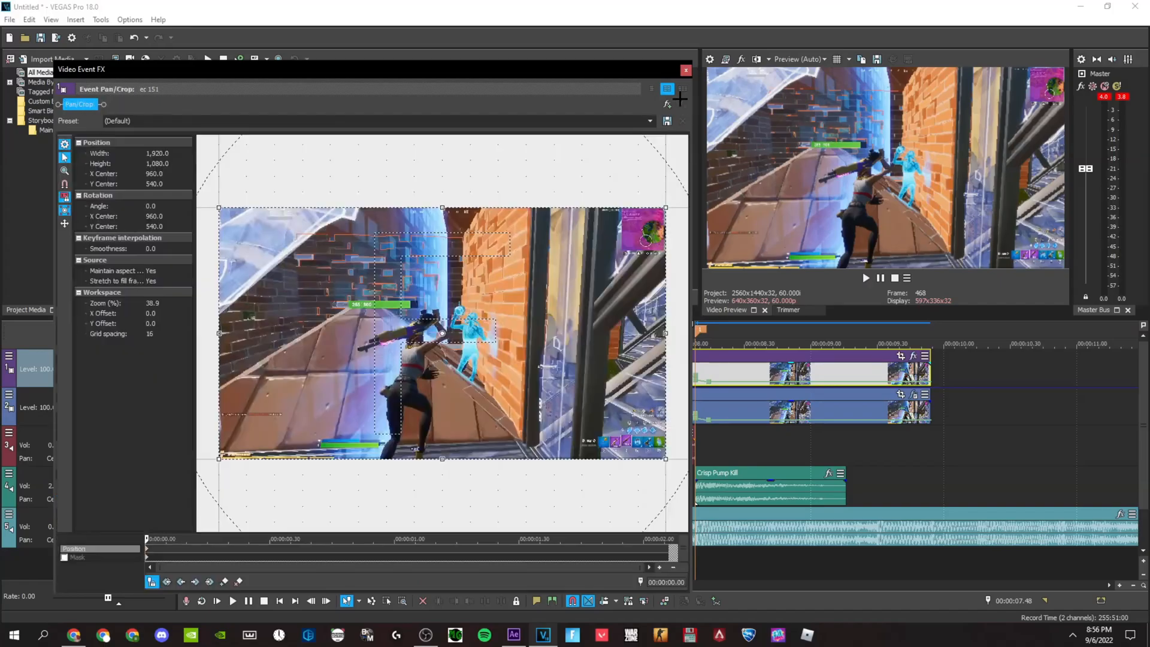
pyautogui.click(685, 72)
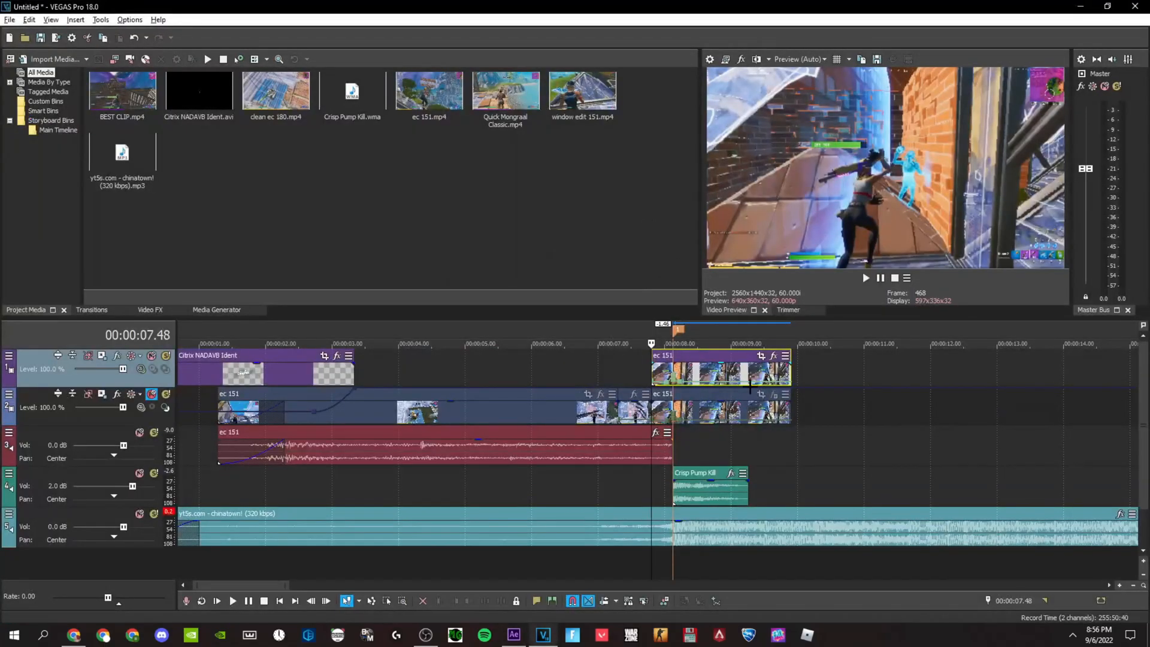
# Step: Switch to After Effects and preview the masked character animation in Comp 1
pyautogui.hotkey('alt', 'Tab')
pyautogui.hotkey('alt', 'Tab')
pyautogui.hotkey('alt', 'Tab')
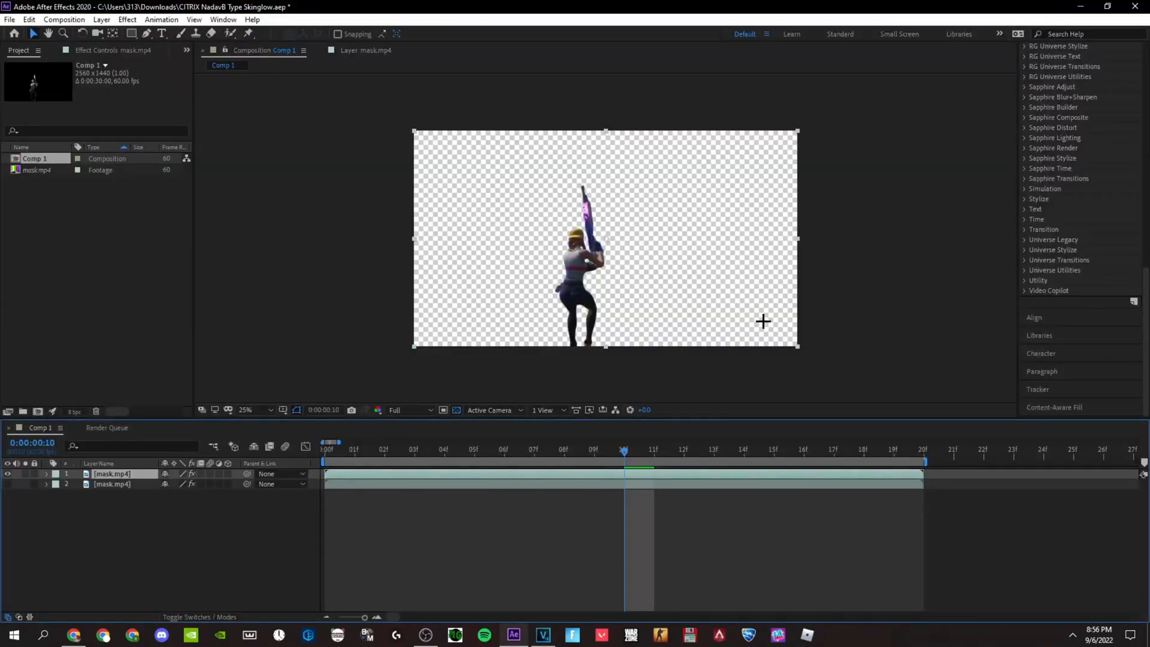
pyautogui.press('space')
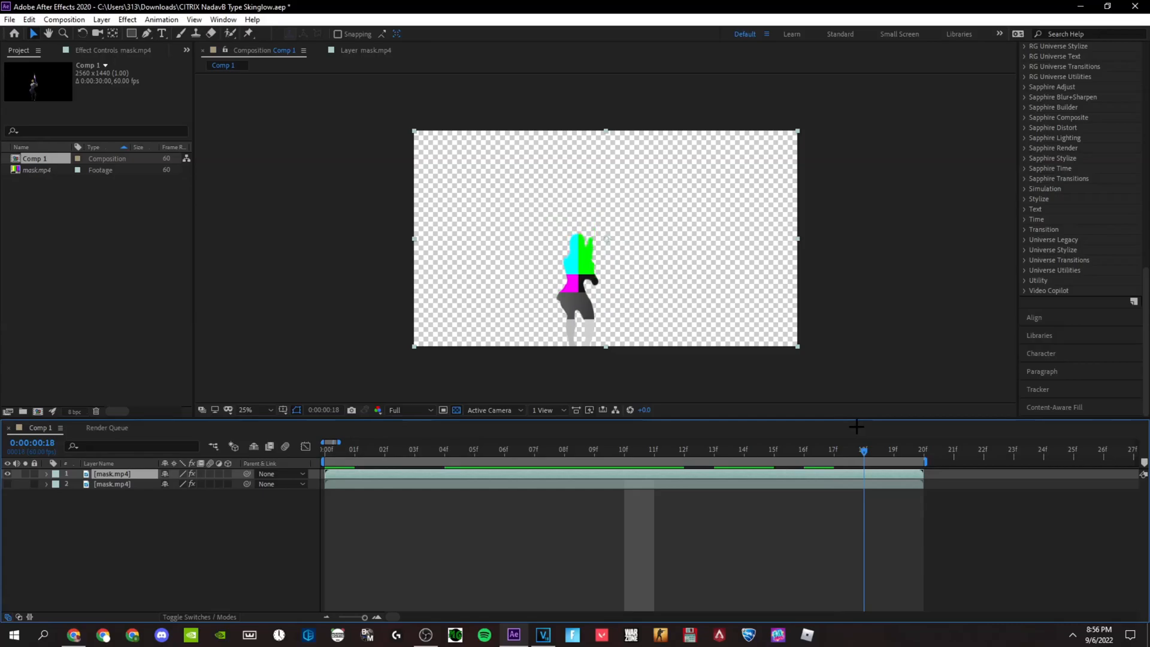
# Step: Switch back to VEGAS Pro and play the effect-free duplicate clip from 00:00:07.48
pyautogui.hotkey('alt', 'Tab')
pyautogui.scroll(4, 684, 408)
pyautogui.press('space')
pyautogui.press('space')
pyautogui.press('space')
pyautogui.press('space')
# Step: Split the duplicate clip at the drop marker, 00:00:08.08, and delete the part after it
pyautogui.scroll(-4, 690, 384)
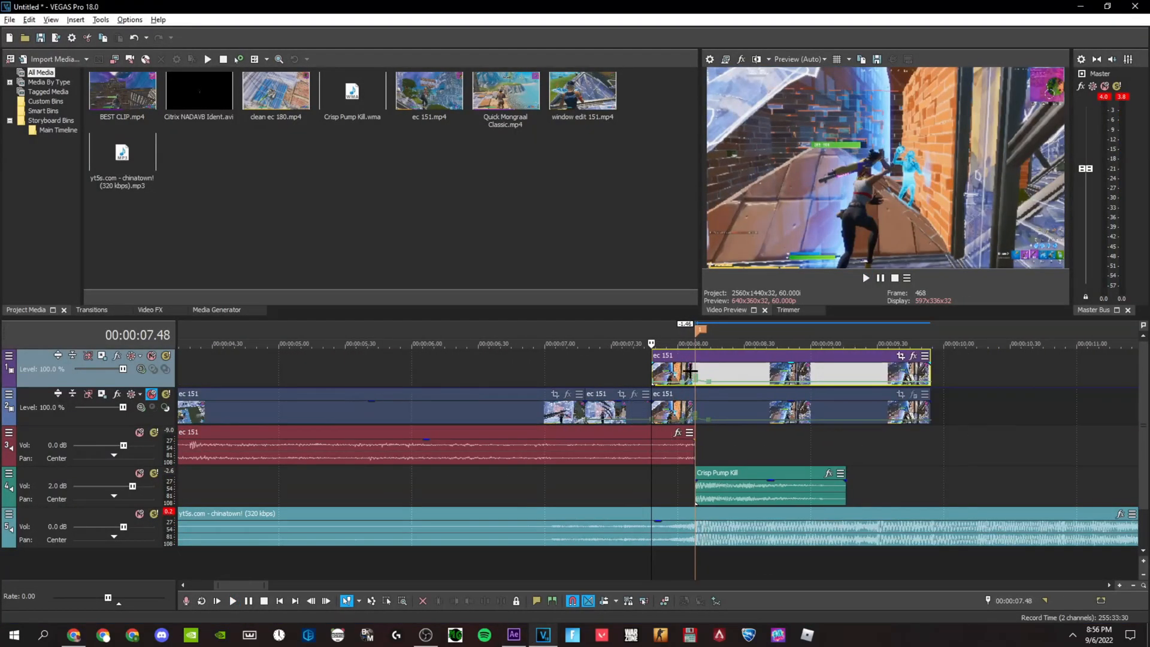
pyautogui.scroll(2, 684, 366)
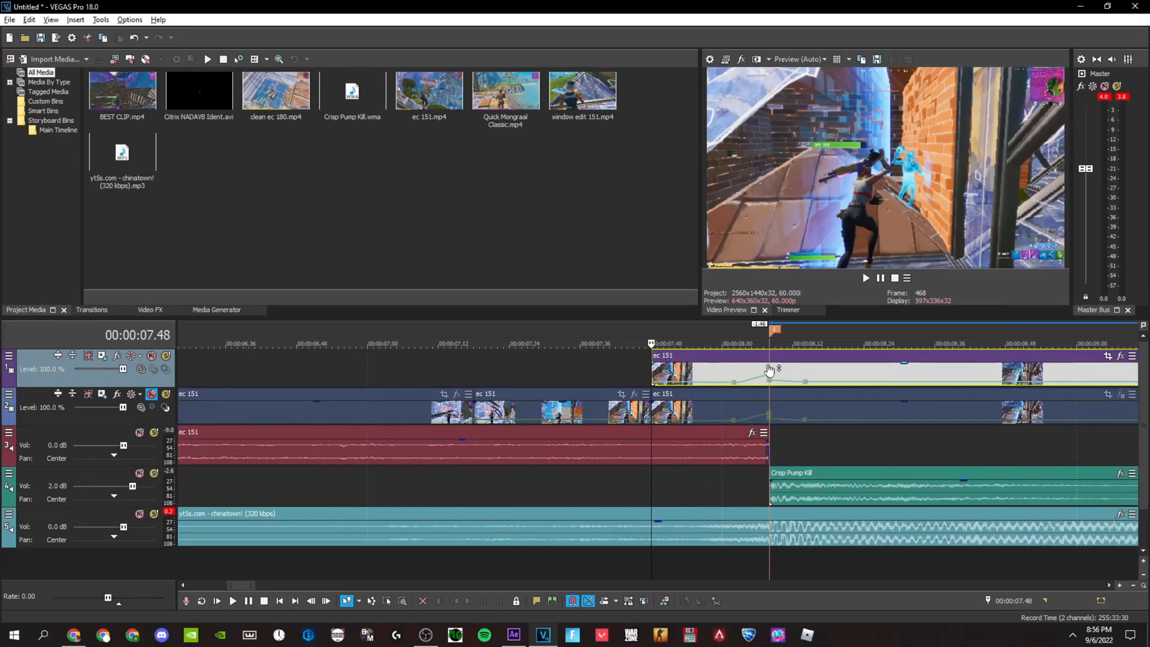
pyautogui.click(772, 367)
pyautogui.press('s')
pyautogui.rightClick(779, 368)
pyautogui.click(829, 301)
pyautogui.scroll(-4, 629, 372)
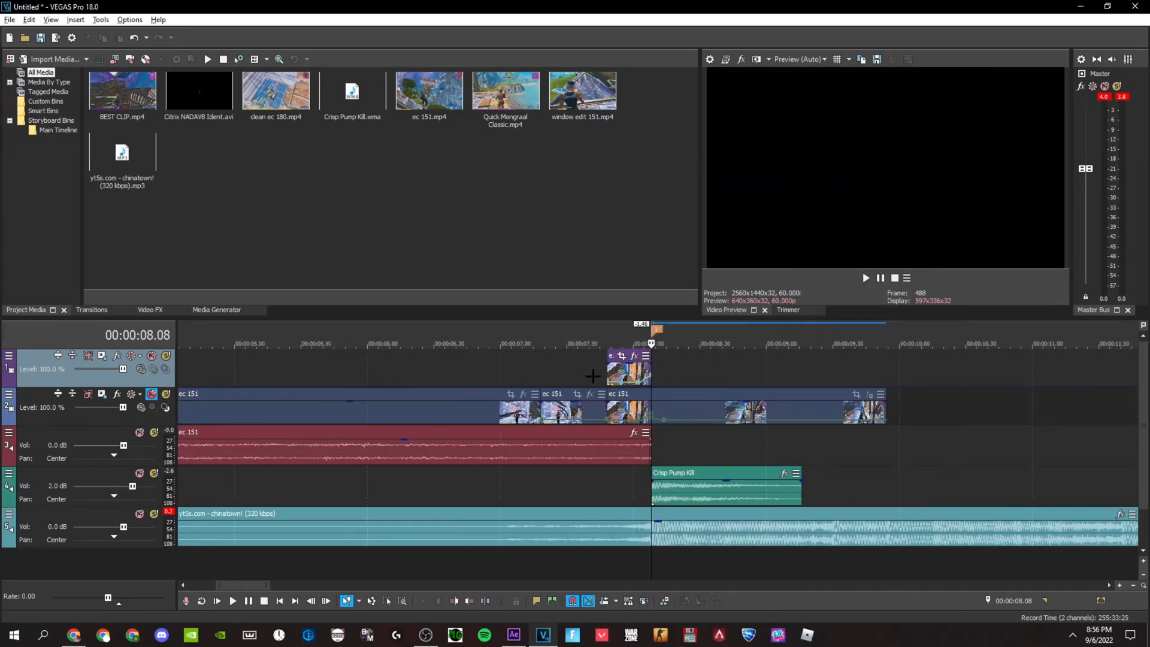
# Step: Mark the range from 00:00:07.45 to 00:00:08.08 around the short duplicate and look at the mask composition in After Effects
pyautogui.click(605, 375)
pyautogui.click(619, 481)
pyautogui.moveTo(600, 482); pyautogui.dragTo(650, 477)
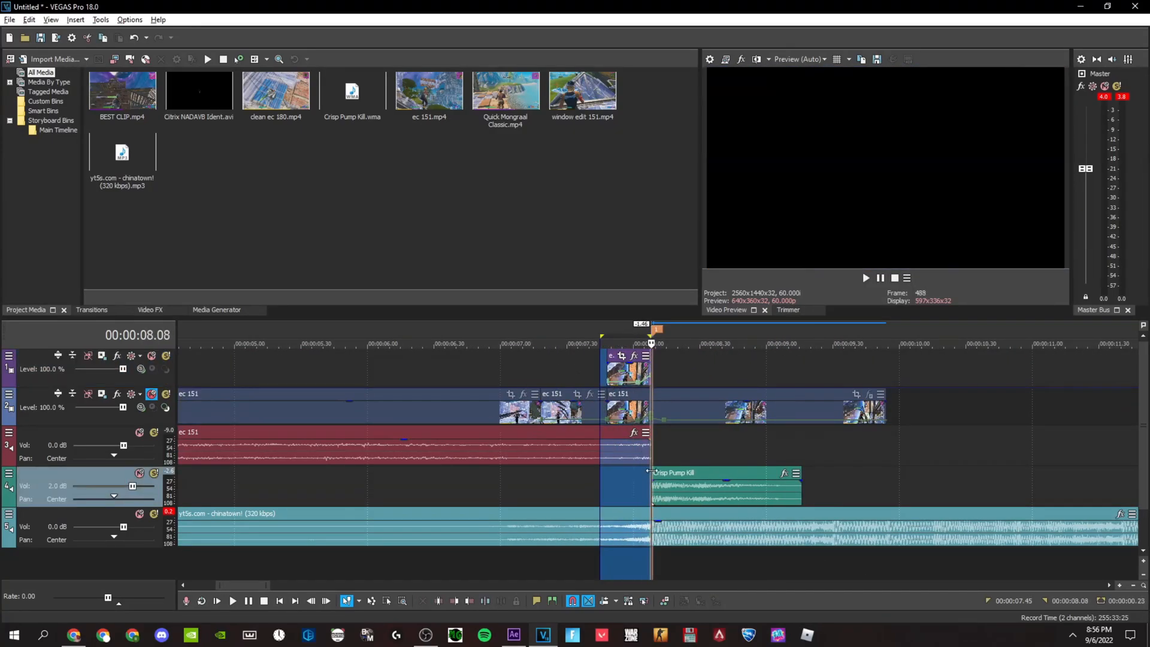
pyautogui.hotkey('alt', 'Tab')
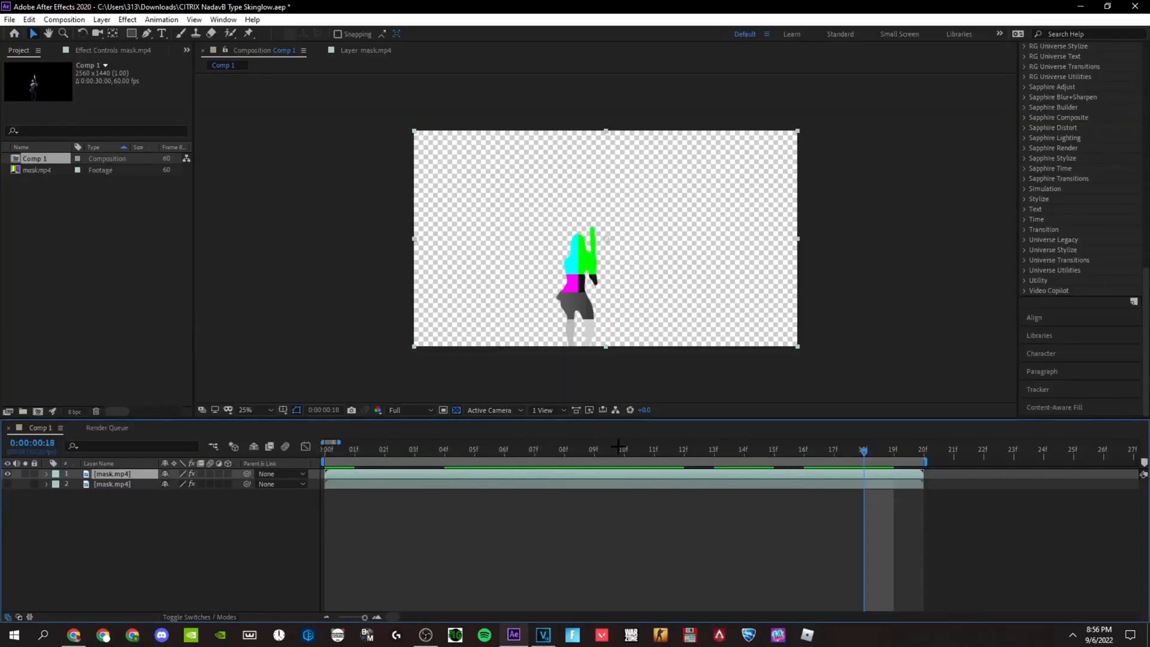
pyautogui.hotkey('alt', 'Tab')
# Step: Open the short duplicate clip's Pan/Crop settings at 00:00:07.48 and enable its mask
pyautogui.click(608, 372)
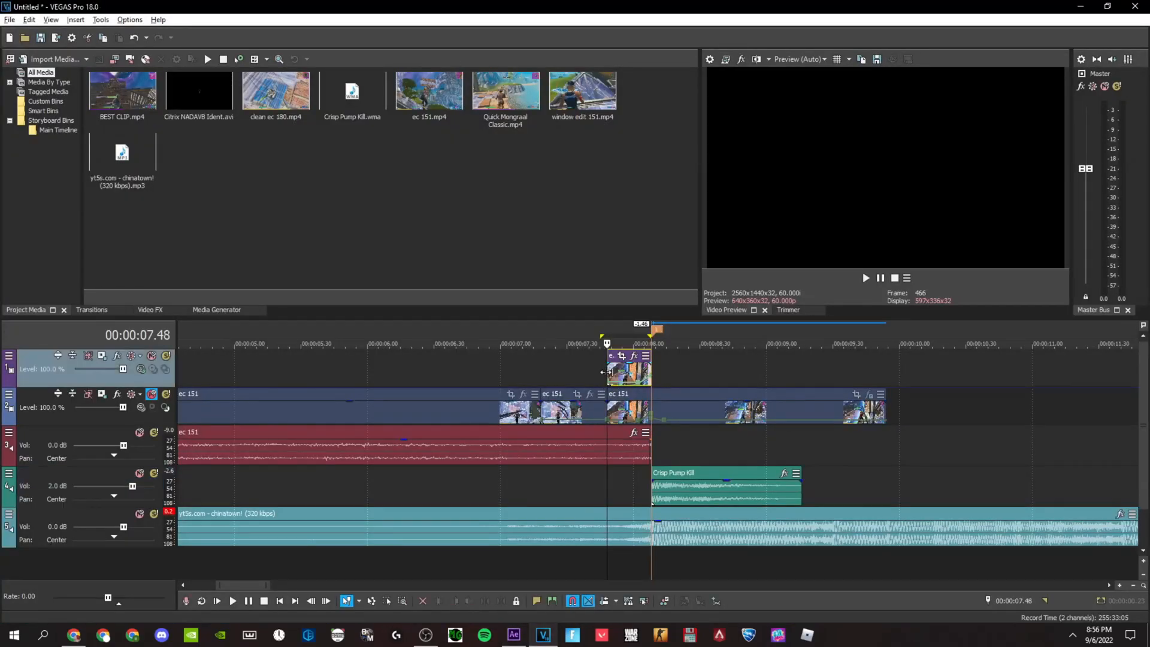
pyautogui.scroll(5, 609, 373)
pyautogui.scroll(-2, 818, 380)
pyautogui.click(739, 355)
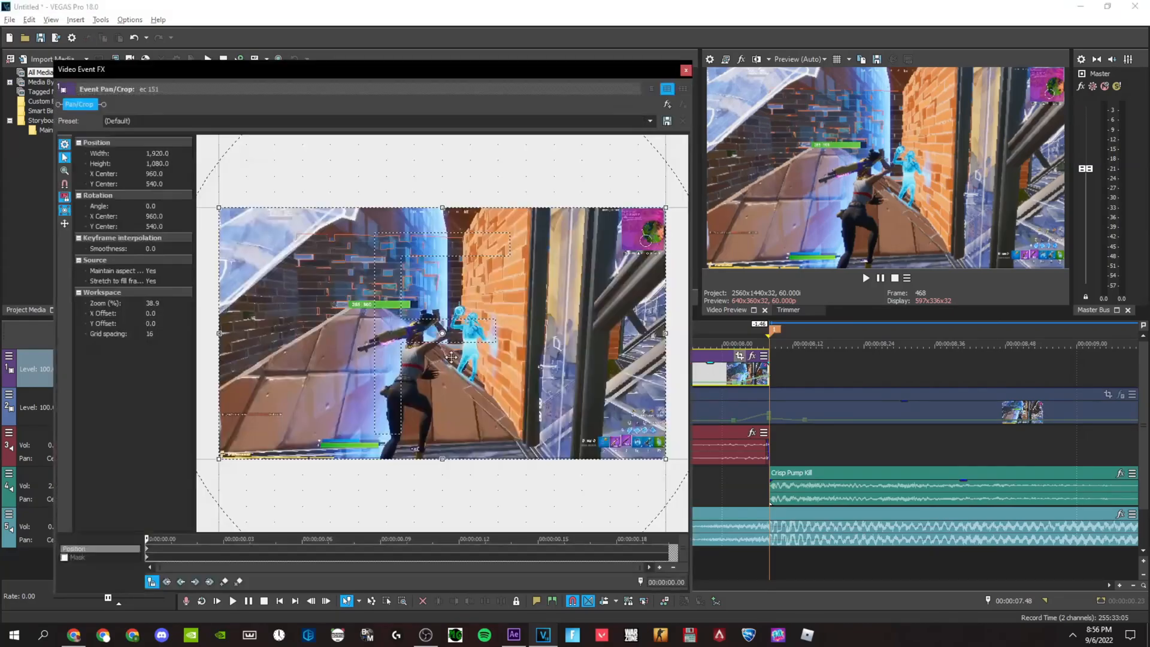
pyautogui.click(64, 557)
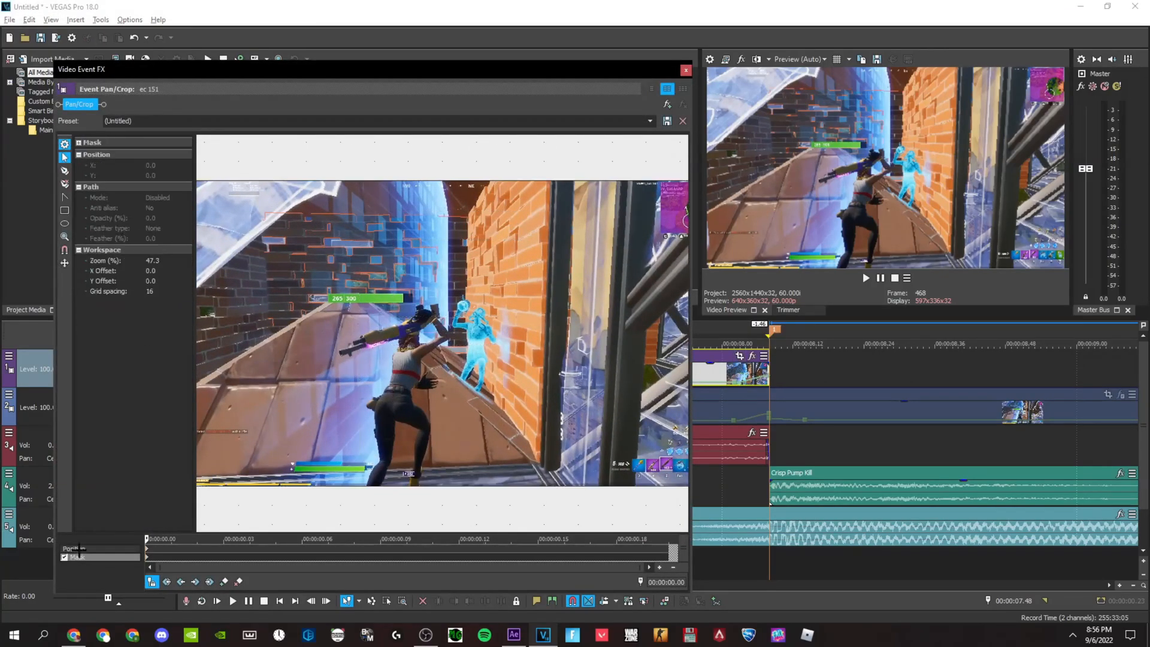
# Step: Trace a partial mask path along the player character's back and gun, and close the Pan/Crop settings
pyautogui.click(372, 357)
pyautogui.scroll(2, 408, 384)
pyautogui.hotkey('ctrl', 'z')
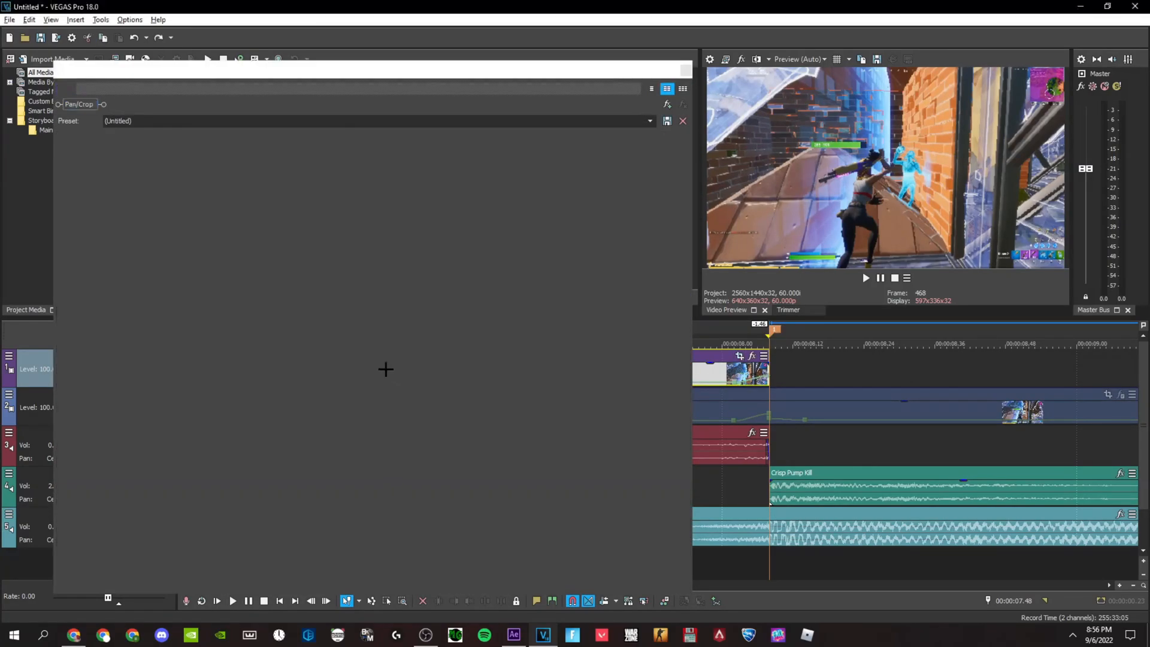
pyautogui.hotkey('ctrl', 'z')
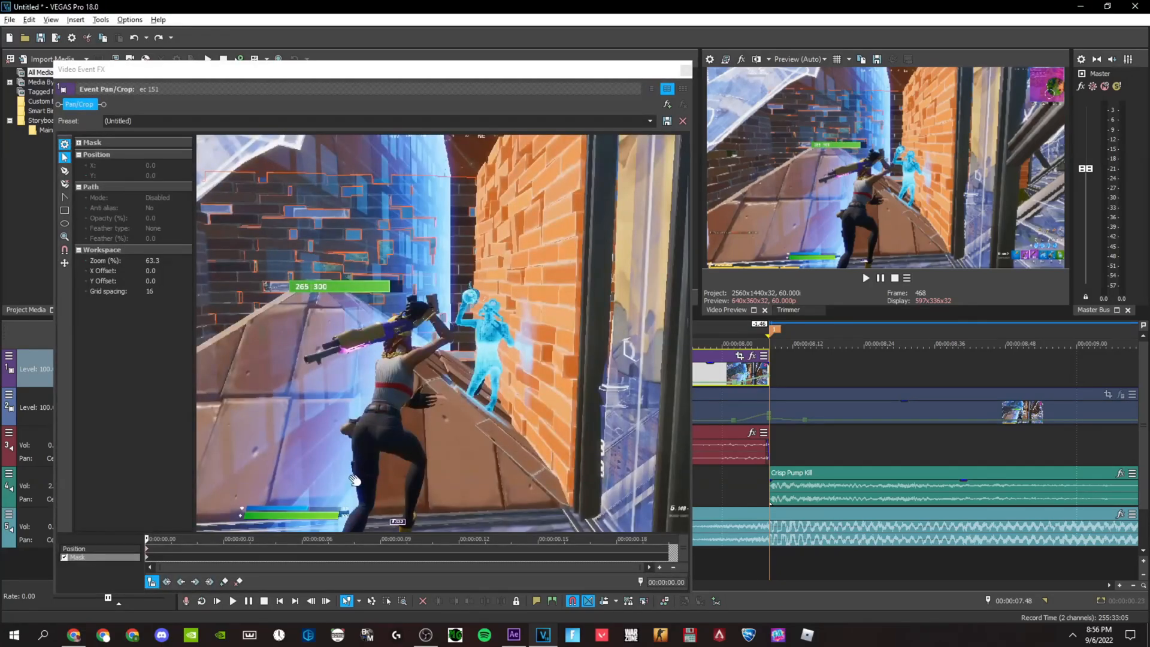
pyautogui.click(353, 456)
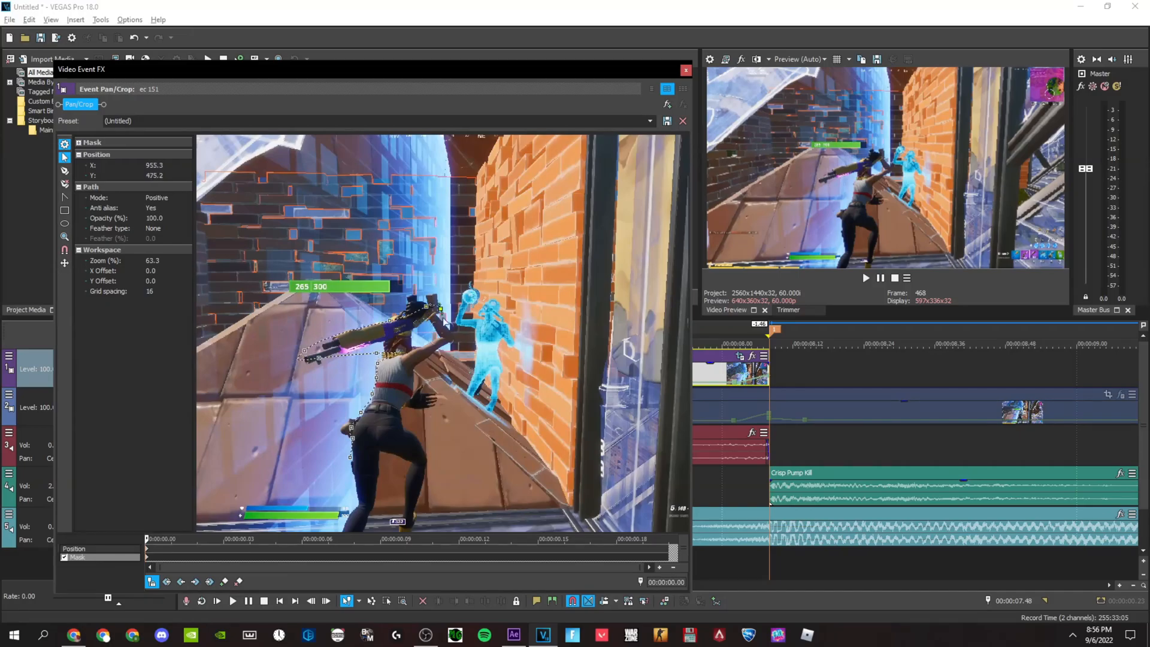
pyautogui.click(686, 71)
# Step: Delete the masked duplicate clip and undo the deletion
pyautogui.scroll(-3, 674, 354)
pyautogui.rightClick(658, 372)
pyautogui.click(680, 300)
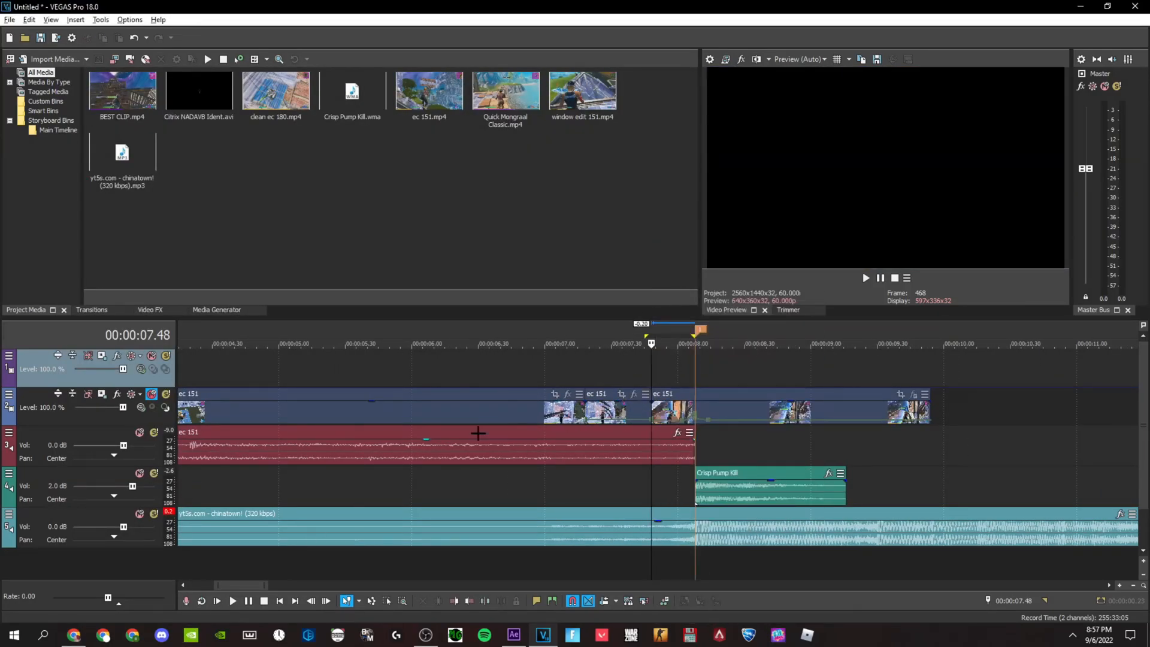
pyautogui.hotkey('ctrl', 'z')
# Step: Mark the span of the masked duplicate clip up to the drop marker and switch to the mask composition in After Effects
pyautogui.click(725, 362)
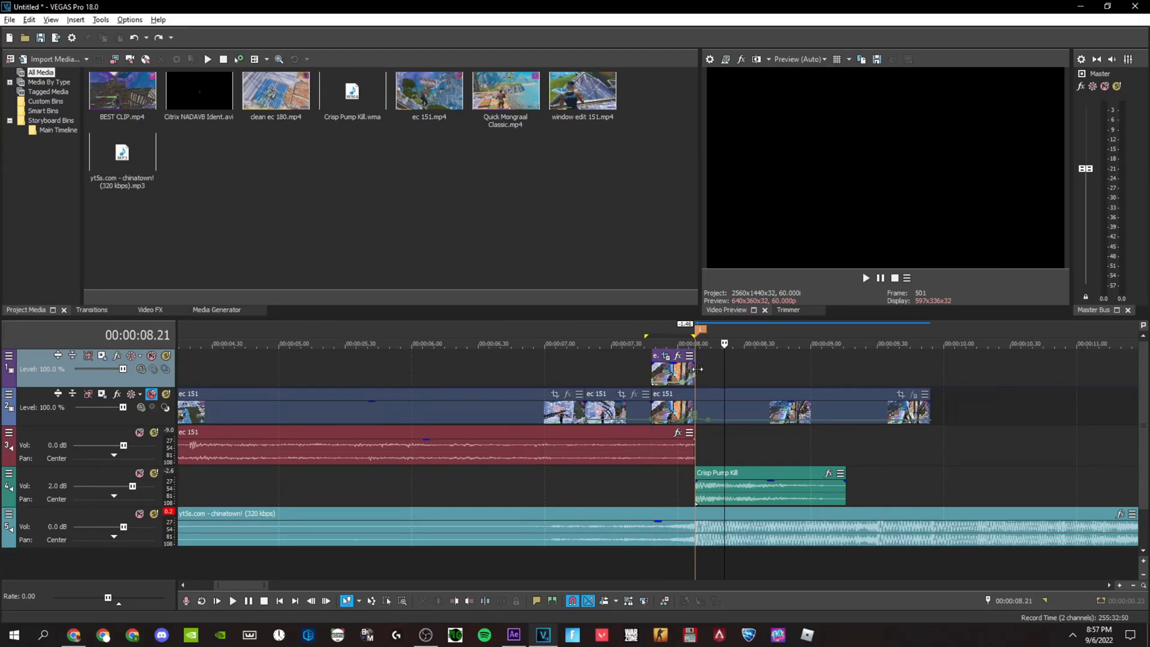
pyautogui.click(653, 373)
pyautogui.moveTo(652, 495); pyautogui.dragTo(695, 494)
pyautogui.click(651, 494)
pyautogui.click(514, 635)
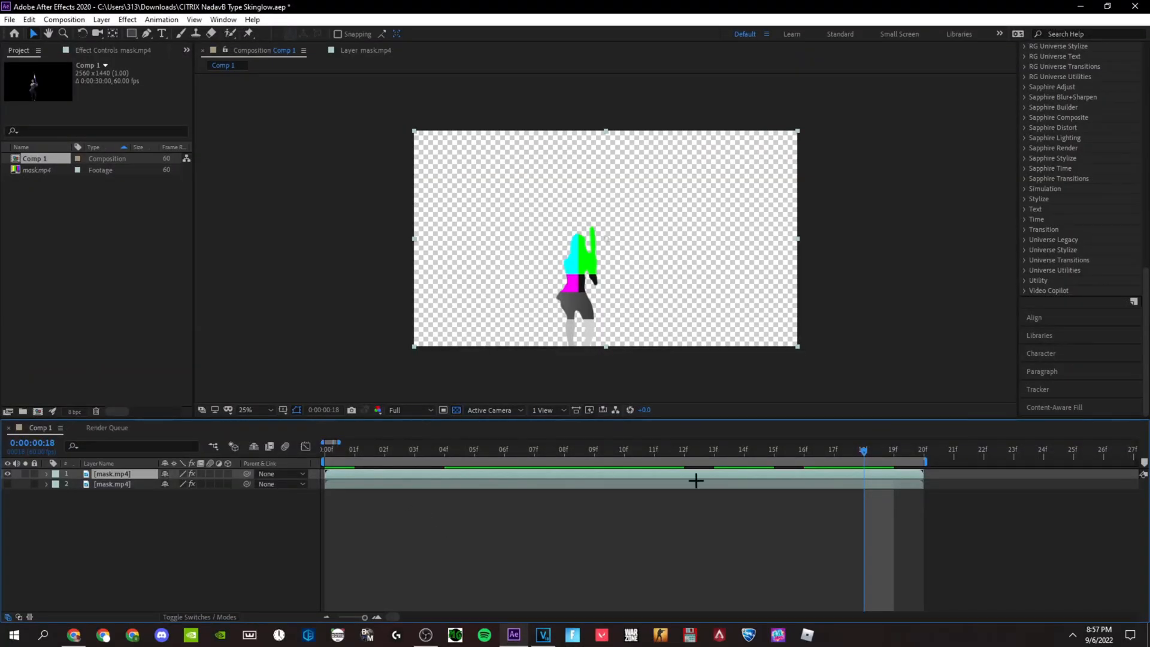
# Step: Play back the existing mask animation in Comp 1 from its first frame
pyautogui.moveTo(359, 616); pyautogui.dragTo(351, 615)
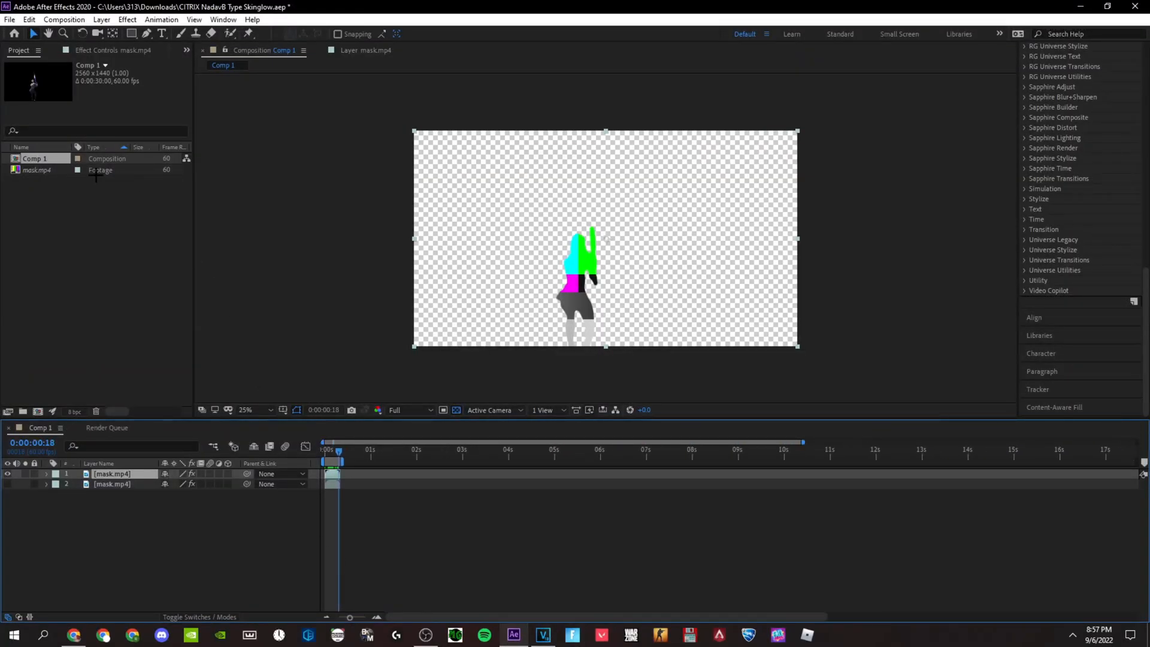
pyautogui.moveTo(332, 458); pyautogui.dragTo(316, 453)
pyautogui.moveTo(350, 617); pyautogui.dragTo(365, 617)
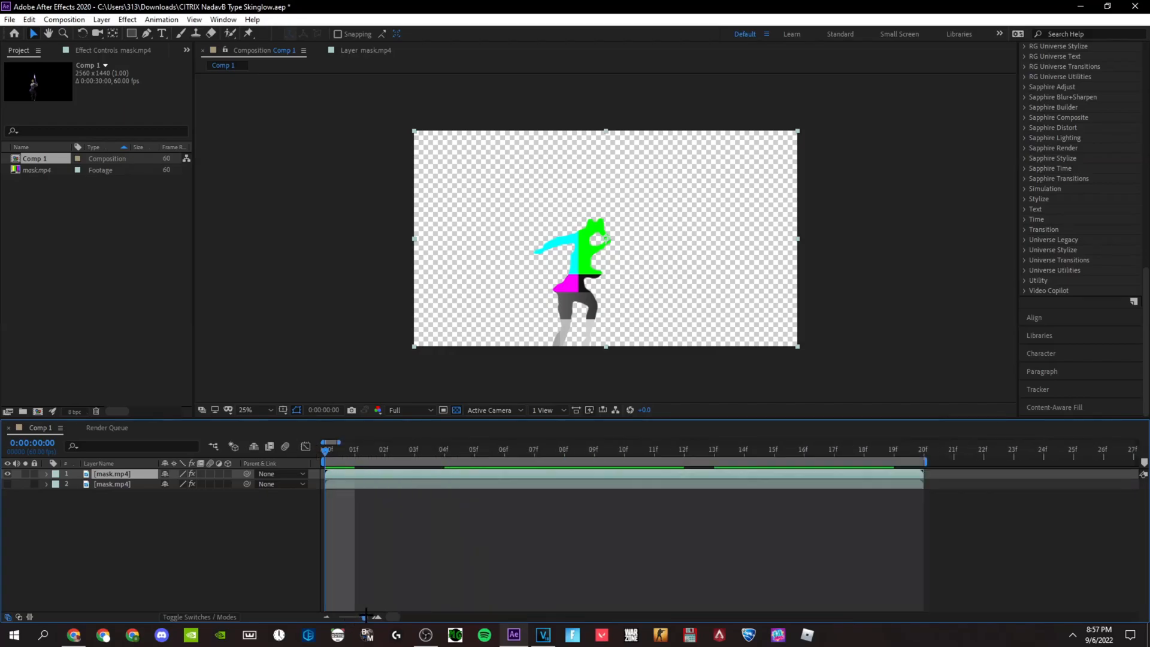
pyautogui.press('space')
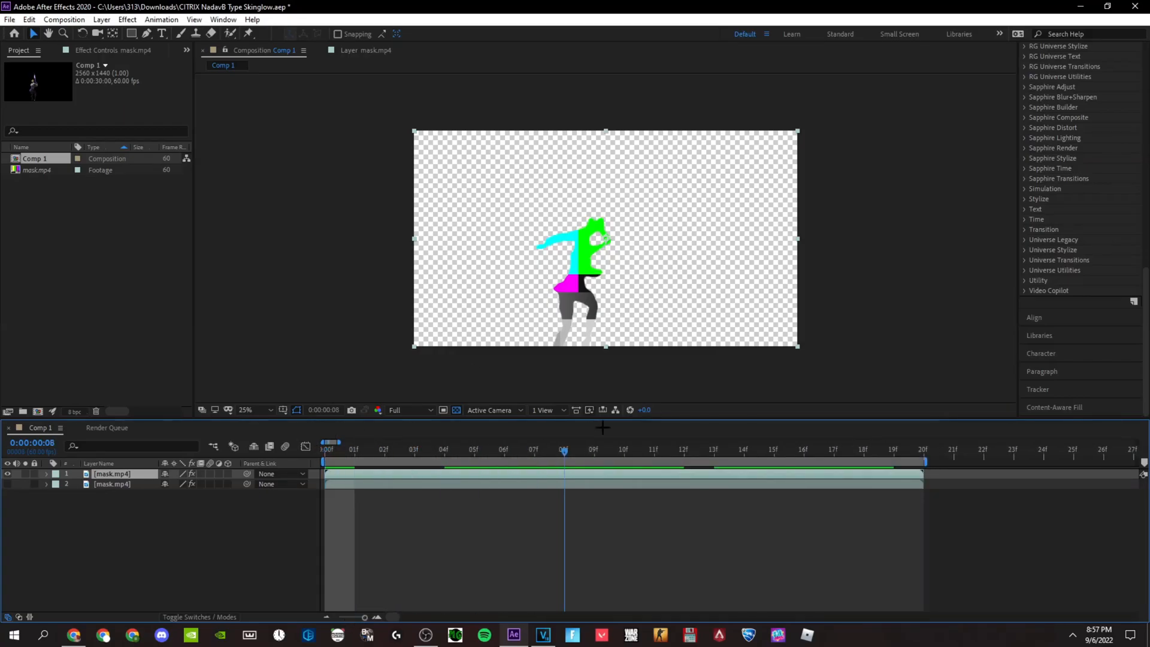
pyautogui.press('space')
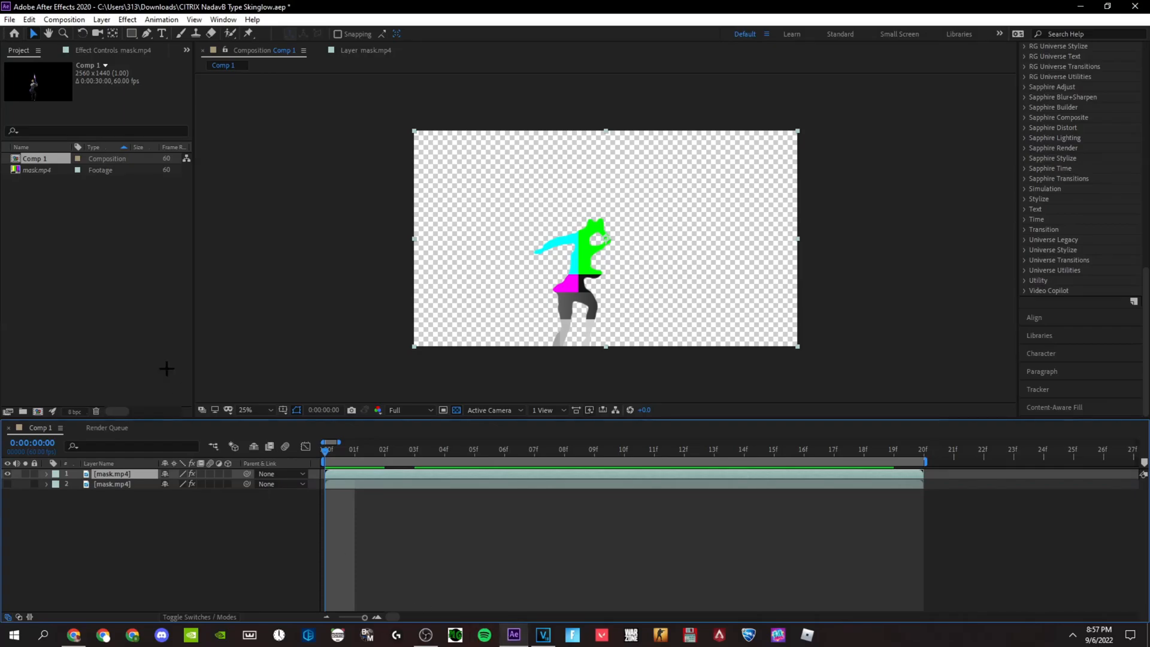
# Step: Switch to VEGAS Pro, open the short duplicate clip's Pan/Crop mask keyframe options, and close the settings
pyautogui.click(543, 635)
pyautogui.scroll(3, 676, 401)
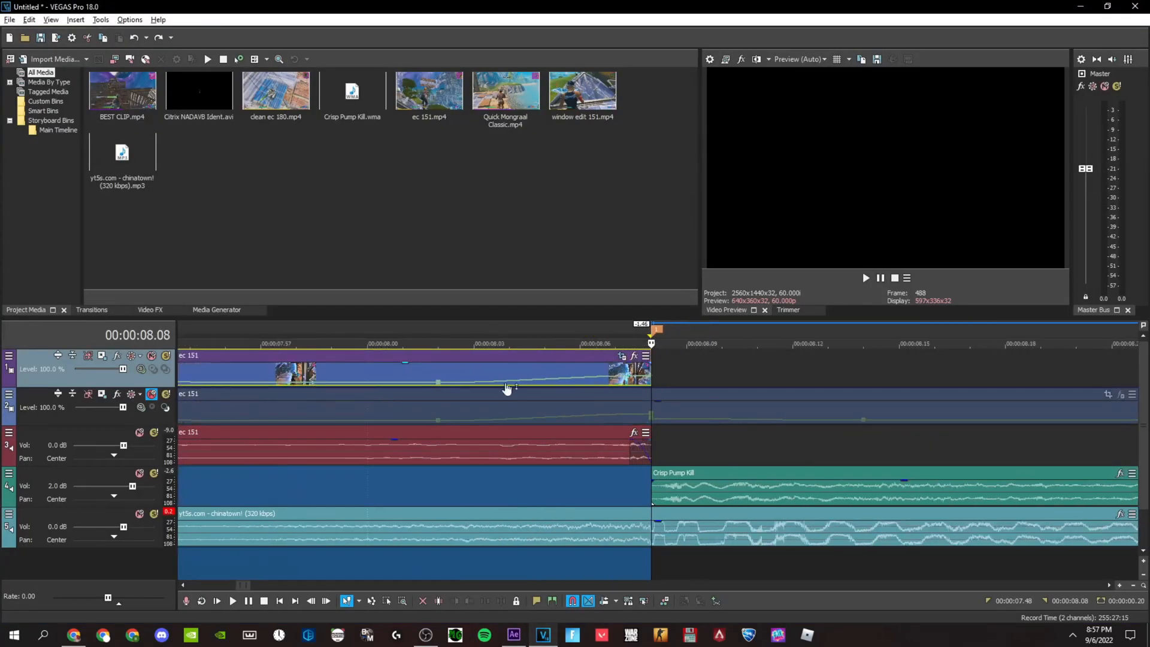
pyautogui.scroll(-1, 519, 376)
pyautogui.click(621, 357)
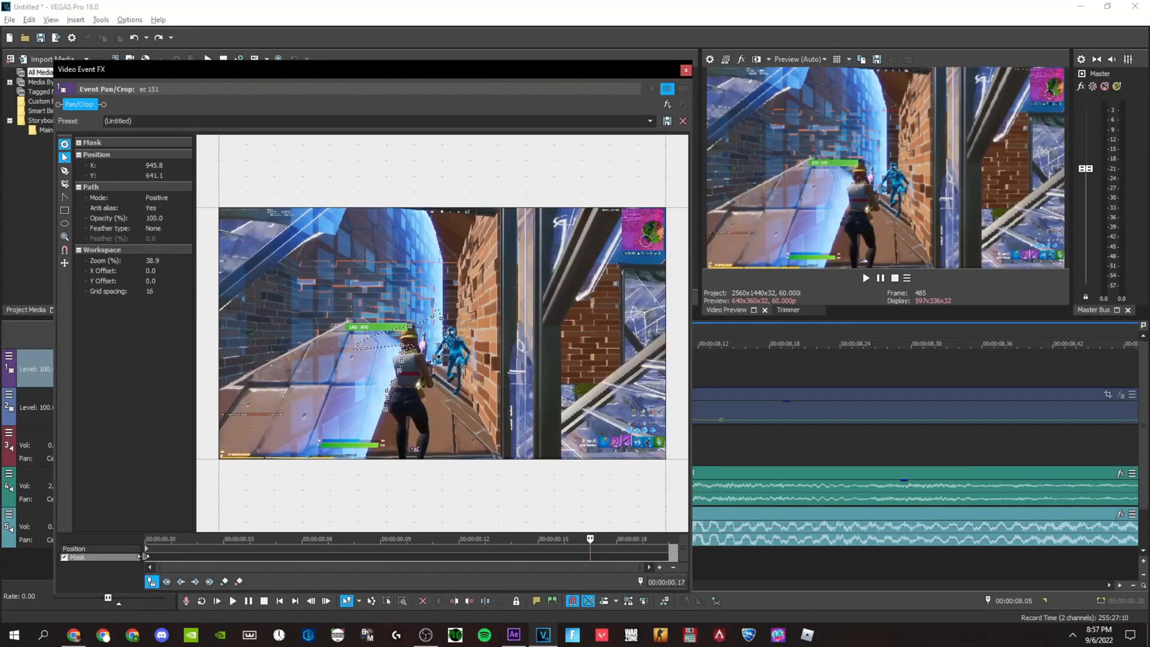
pyautogui.rightClick(147, 558)
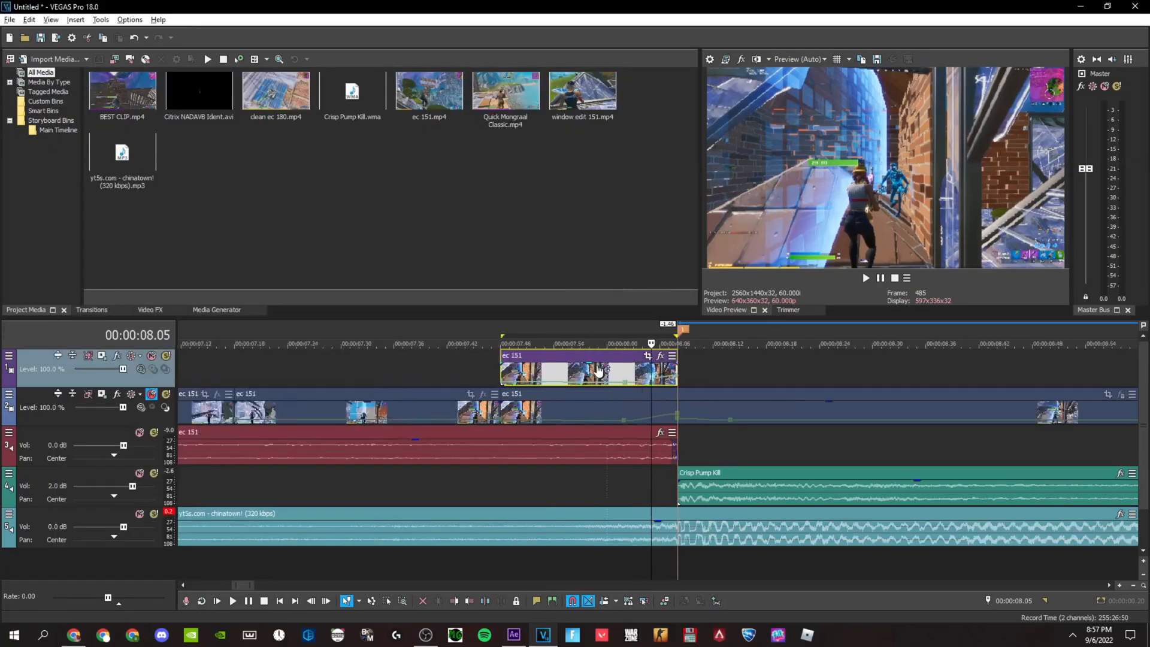
# Step: Mark the time range from the short duplicate clip's start at 00:00:07.48 to the drop marker at 00:00:08.08
pyautogui.scroll(-3, 601, 383)
pyautogui.moveTo(580, 491); pyautogui.dragTo(651, 488)
pyautogui.click(624, 487)
pyautogui.click(661, 484)
pyautogui.moveTo(574, 483); pyautogui.dragTo(664, 485)
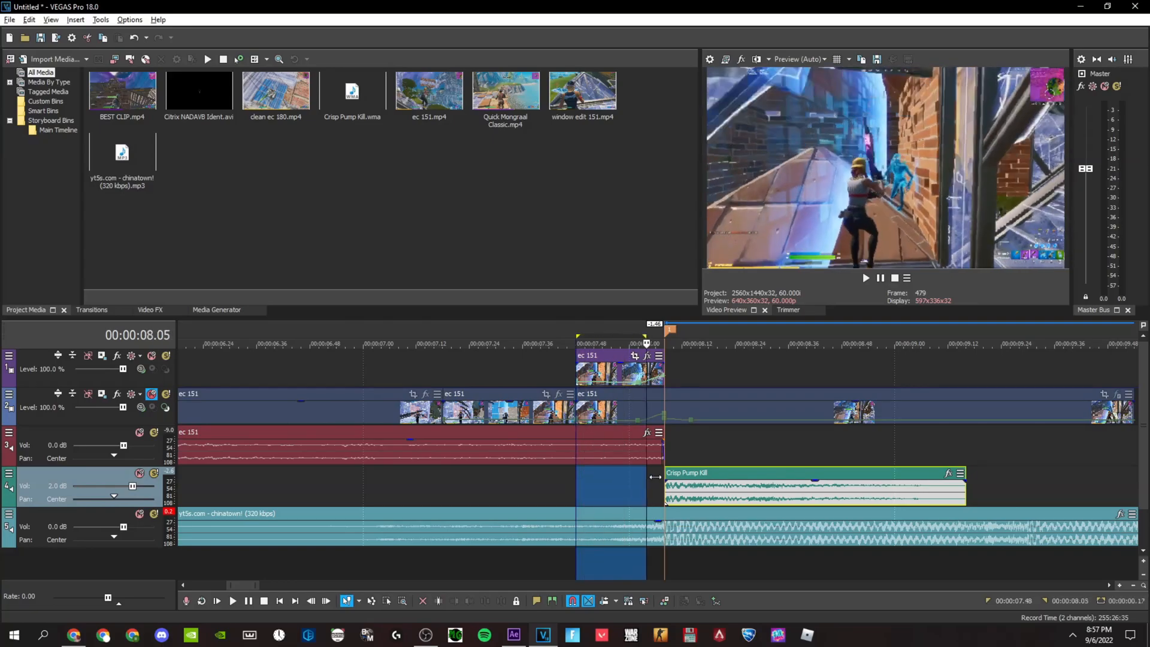
# Step: Render the marked range as mask.mp4 in the Videos folder with the 1440p 60FPS 2K Citrix's Render Settings template
pyautogui.click(55, 38)
pyautogui.write('mask')
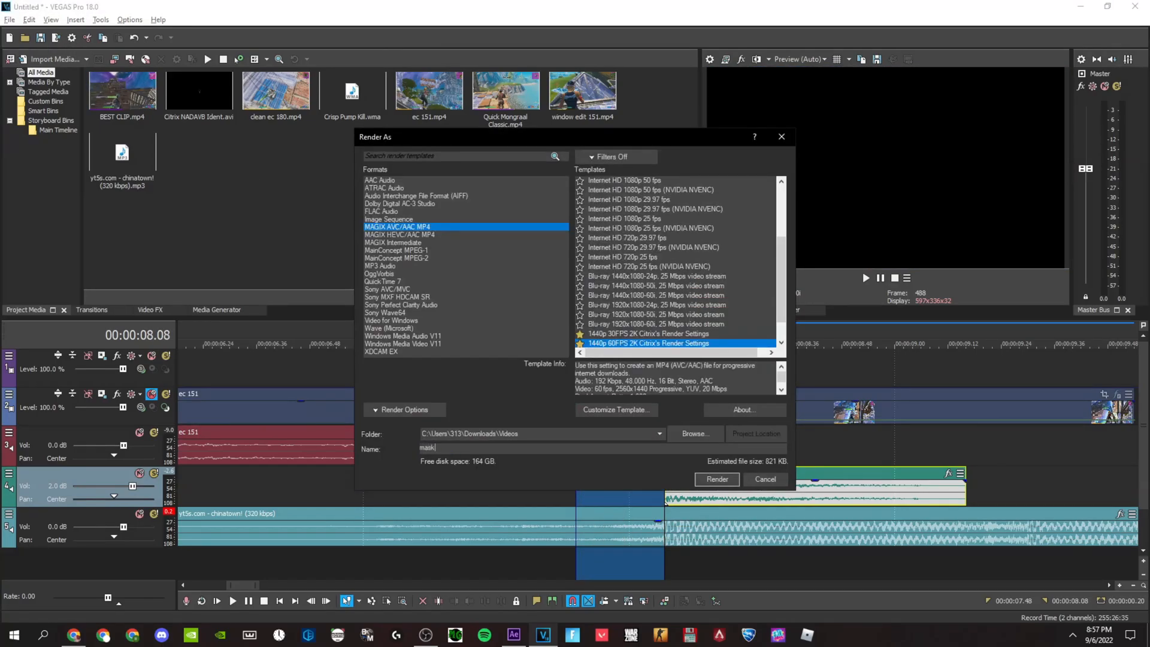
pyautogui.click(722, 479)
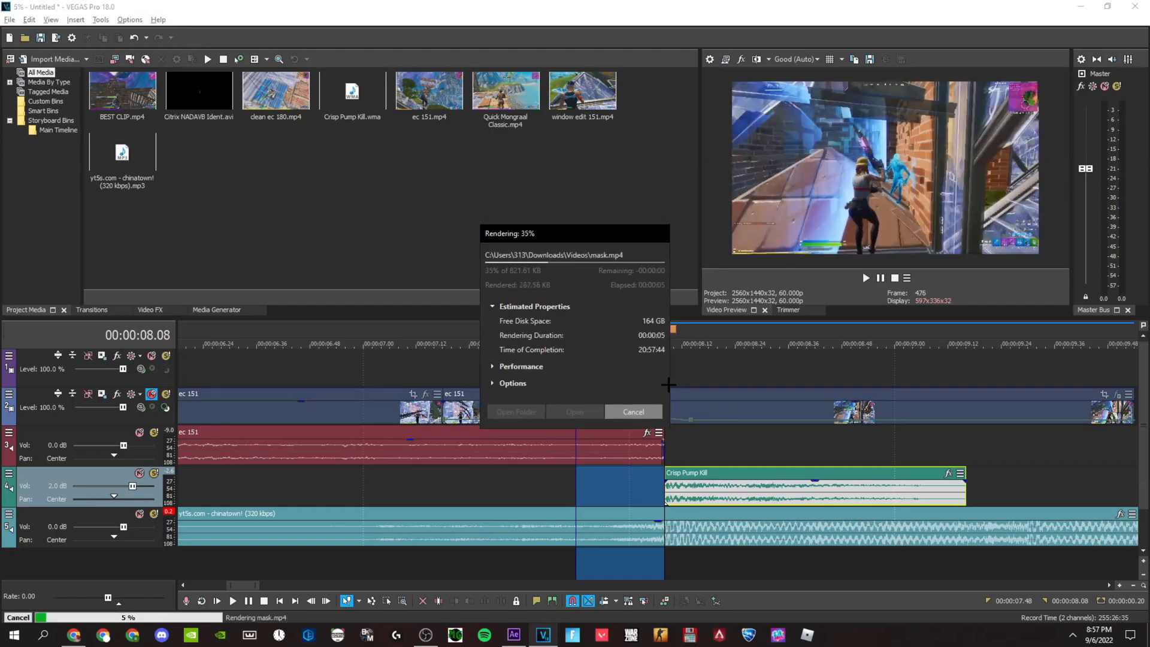
pyautogui.click(650, 415)
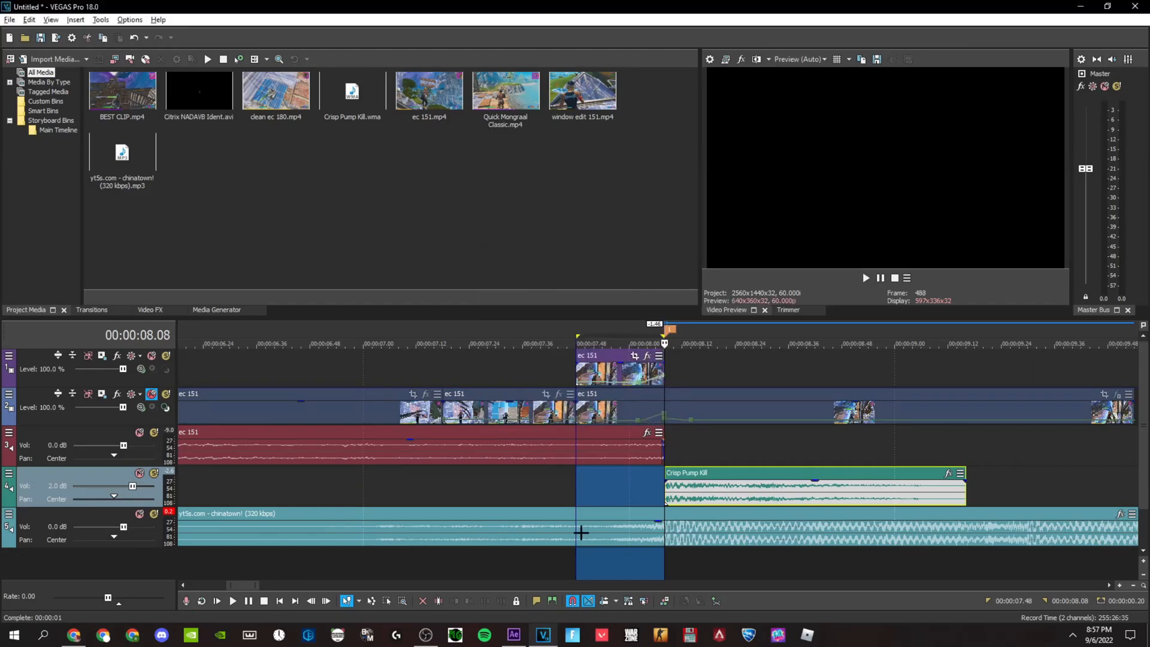
# Step: Switch to After Effects and delete the visible mask.mp4 layer from Comp 1
pyautogui.click(513, 634)
pyautogui.keyDown('shift'); pyautogui.click(37, 170); pyautogui.keyUp('shift')
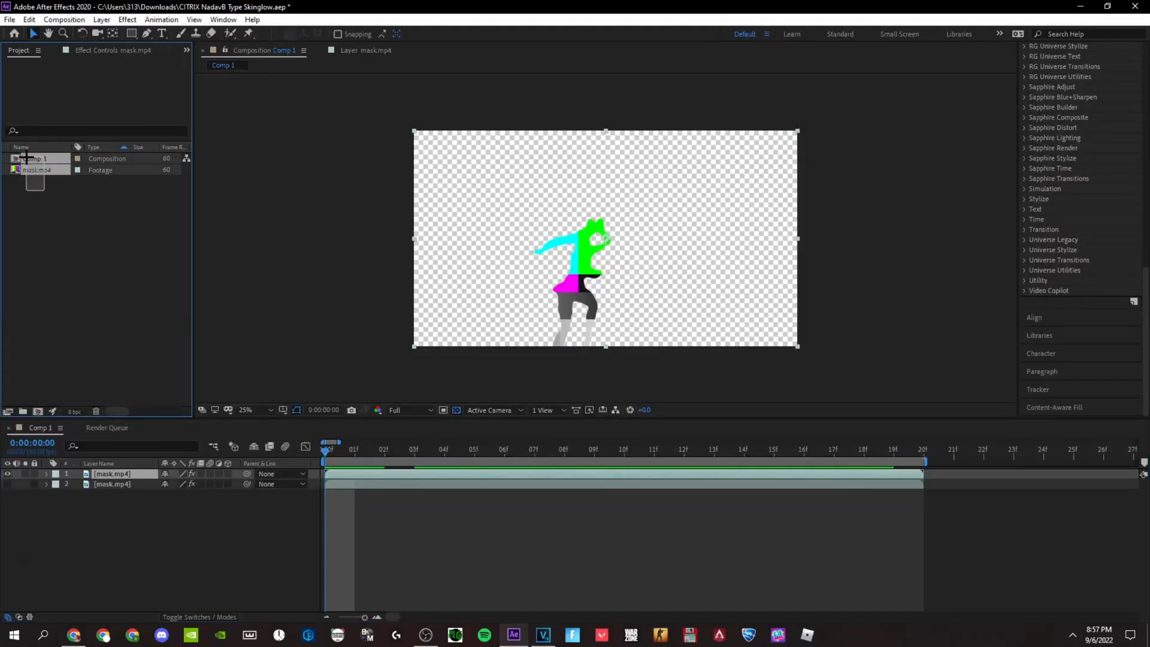
pyautogui.click(31, 184)
pyautogui.rightClick(37, 170)
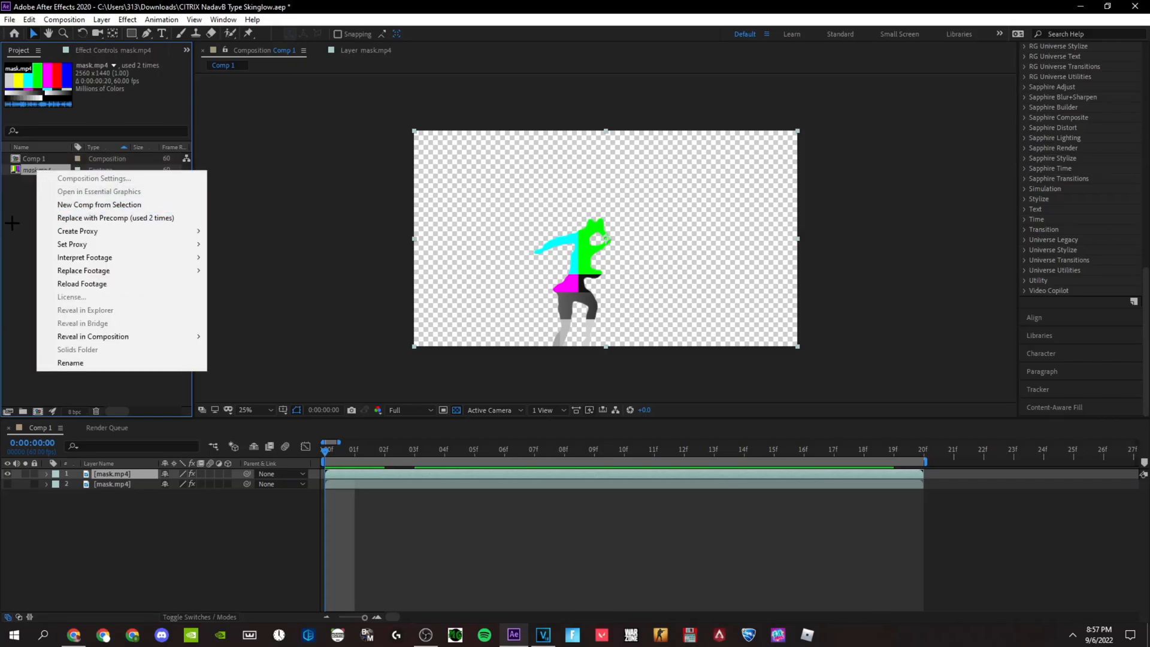
pyautogui.click(13, 225)
pyautogui.click(110, 514)
pyautogui.click(108, 483)
pyautogui.press('Delete')
pyautogui.click(116, 478)
pyautogui.click(47, 172)
pyautogui.press('Delete')
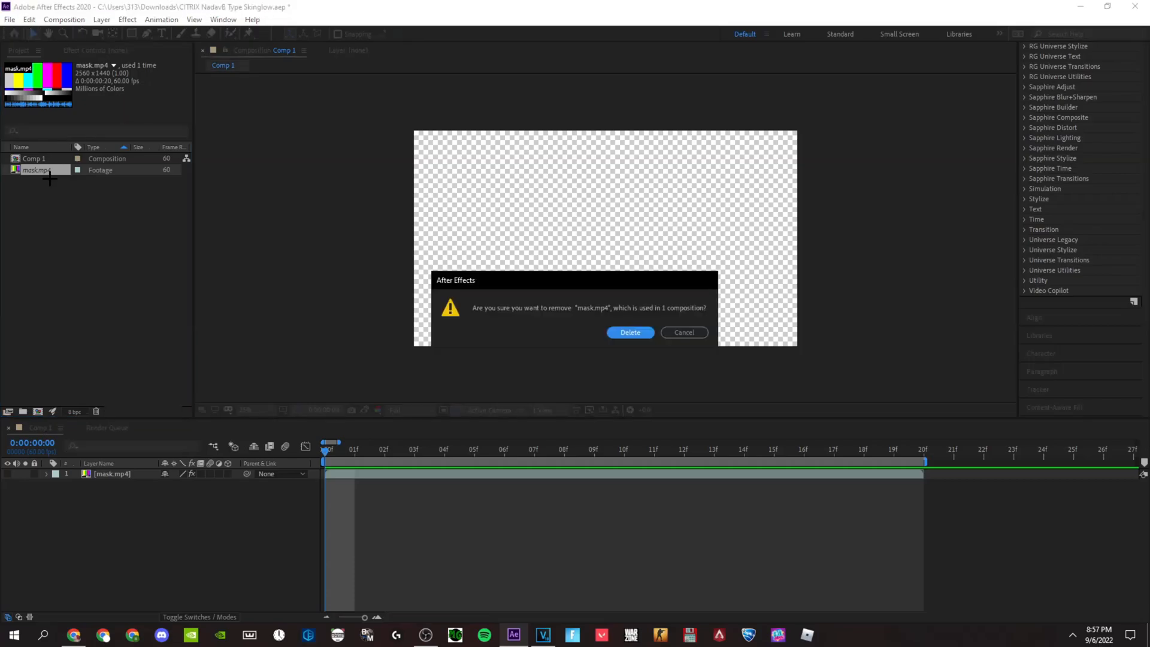
pyautogui.click(677, 333)
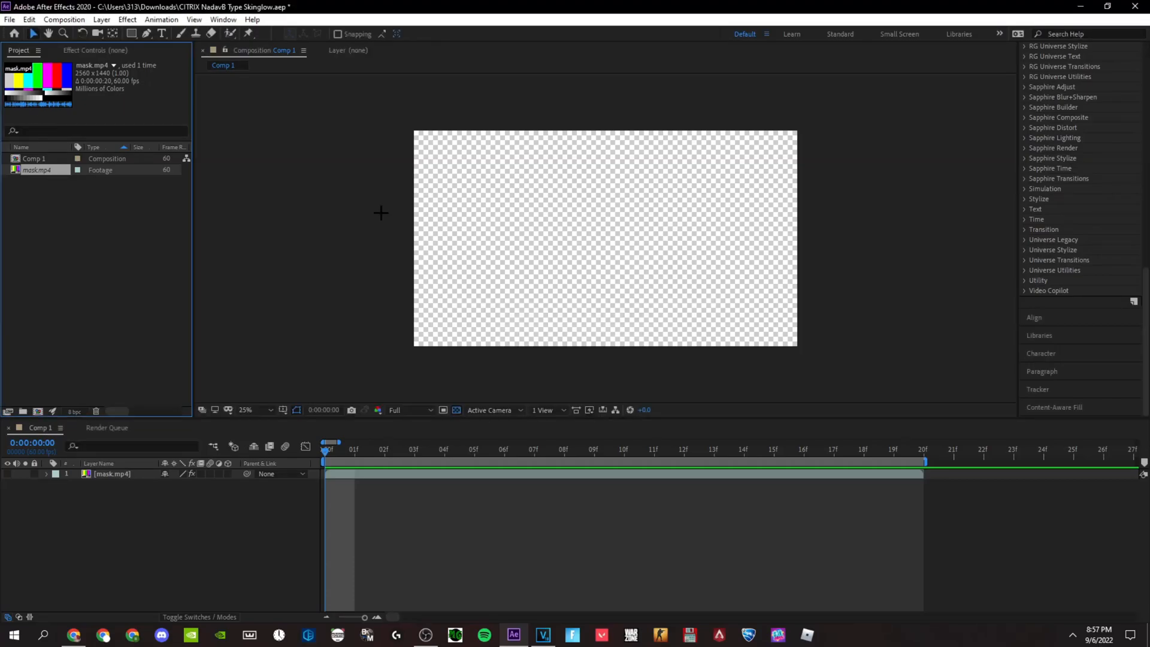
# Step: Import the newly rendered mask.mp4 from the Videos folder in Downloads
pyautogui.rightClick(31, 206)
pyautogui.moveTo(115, 275)
pyautogui.click(287, 208)
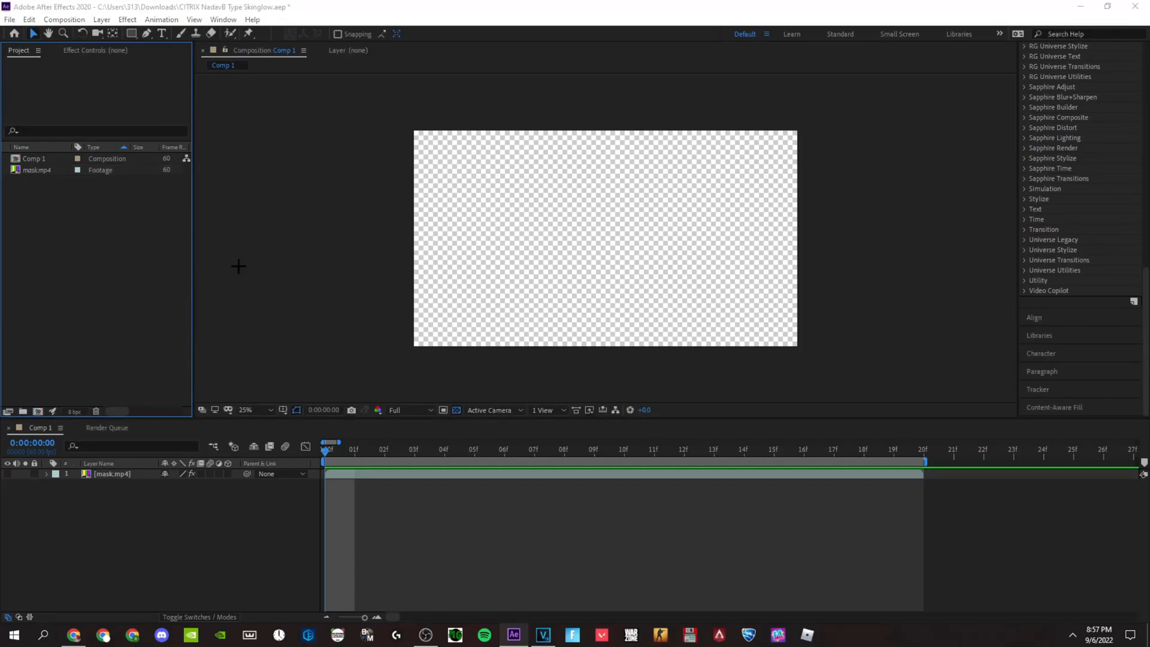
pyautogui.click(56, 133)
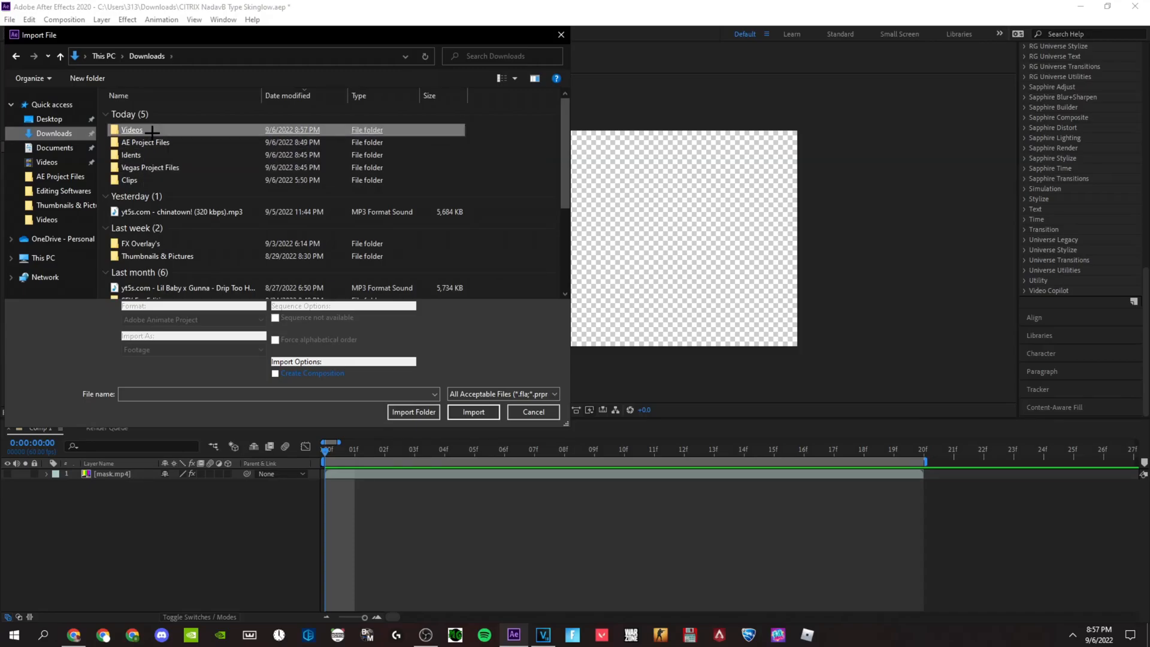
pyautogui.doubleClick(157, 124)
pyautogui.click(479, 132)
pyautogui.doubleClick(446, 136)
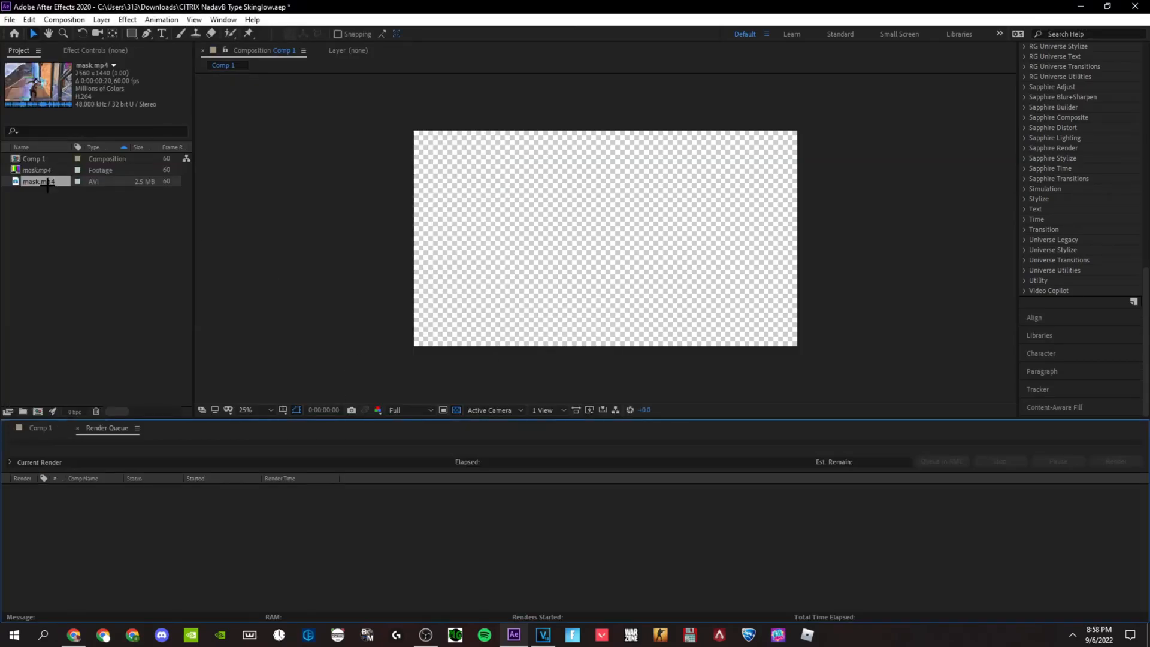
# Step: Place the imported mask.mp4 footage as the top layer of Comp 1 and play it back
pyautogui.moveTo(48, 182); pyautogui.dragTo(48, 202)
pyautogui.moveTo(25, 430); pyautogui.dragTo(113, 473)
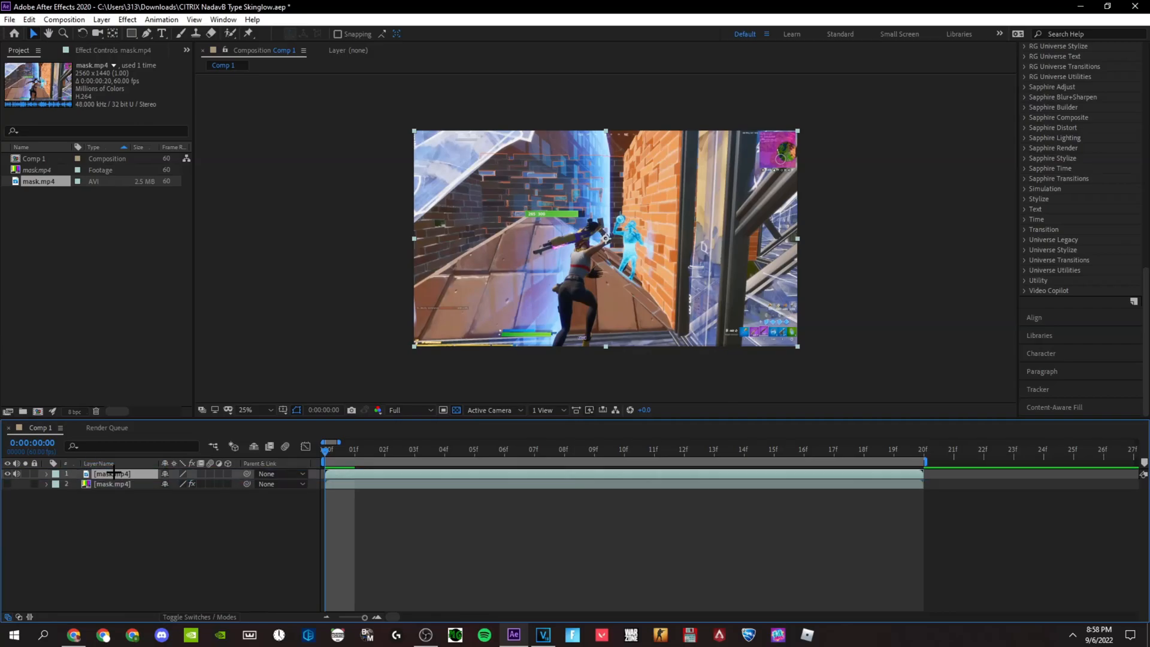
pyautogui.press('space')
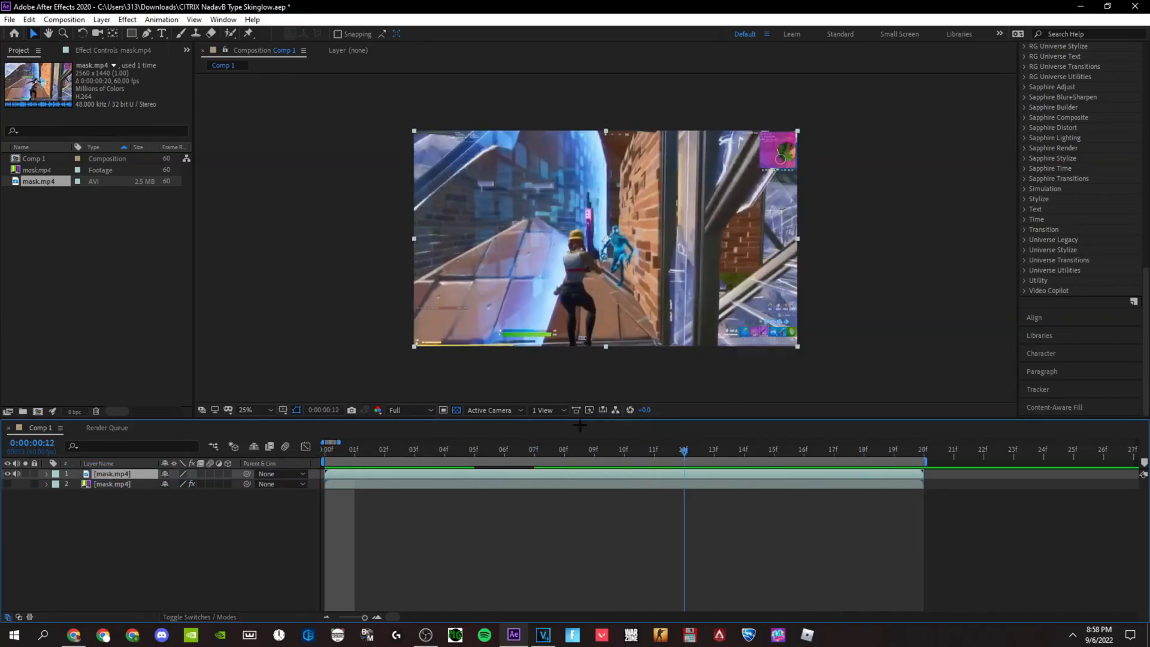
pyautogui.press('space')
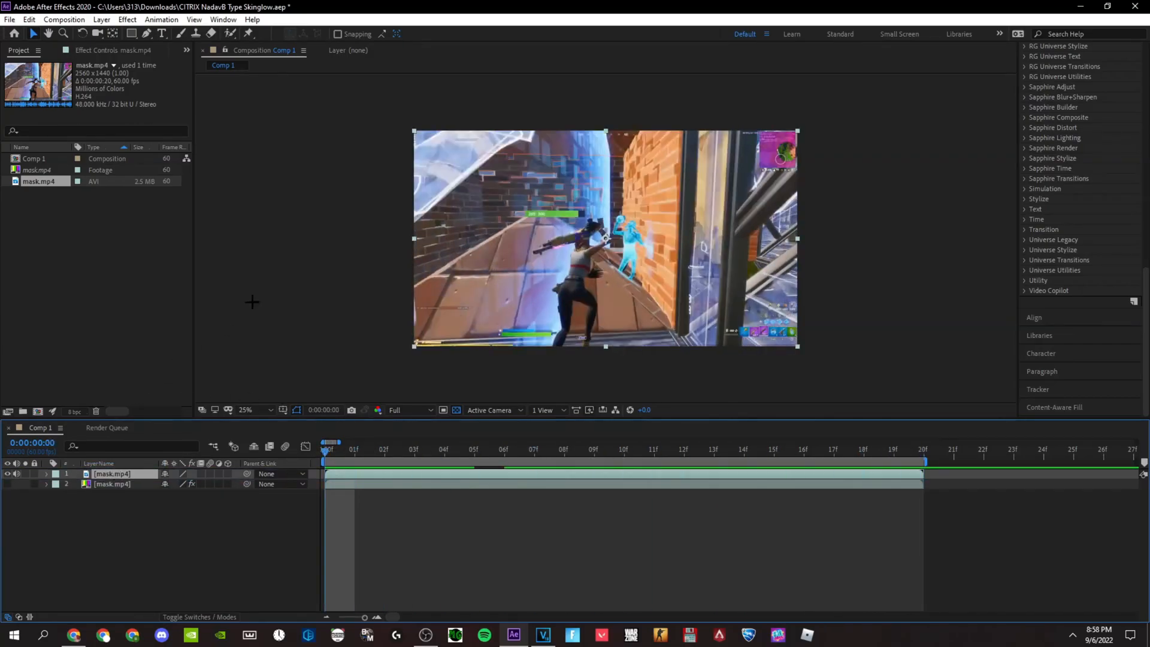
# Step: Open the gameplay layer for the Roto Brush tool and paint a foreground stroke down the player character's torso on the first frame
pyautogui.click(231, 33)
pyautogui.scroll(7, 565, 228)
pyautogui.scroll(-7, 566, 228)
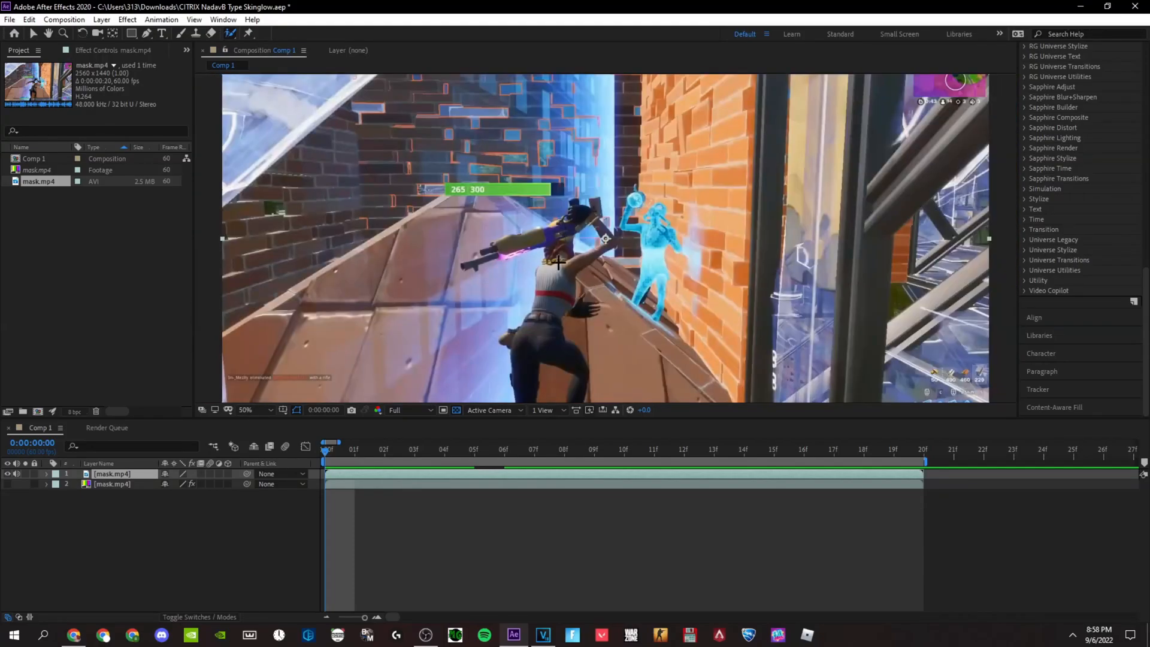
pyautogui.doubleClick(556, 267)
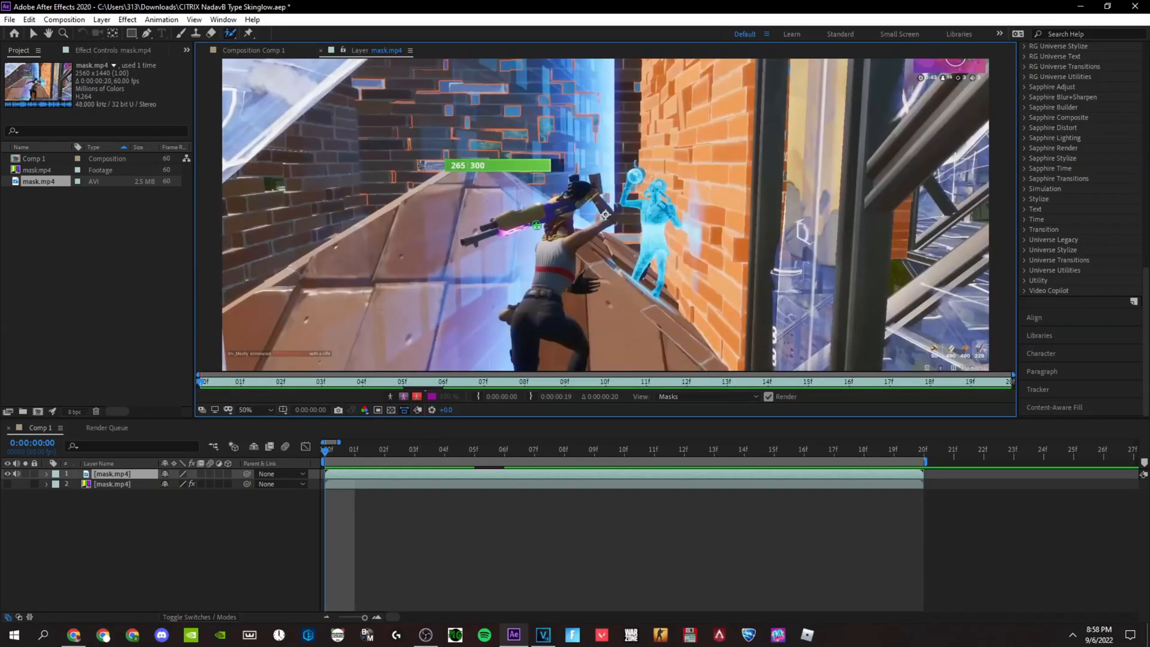
pyautogui.press(',')
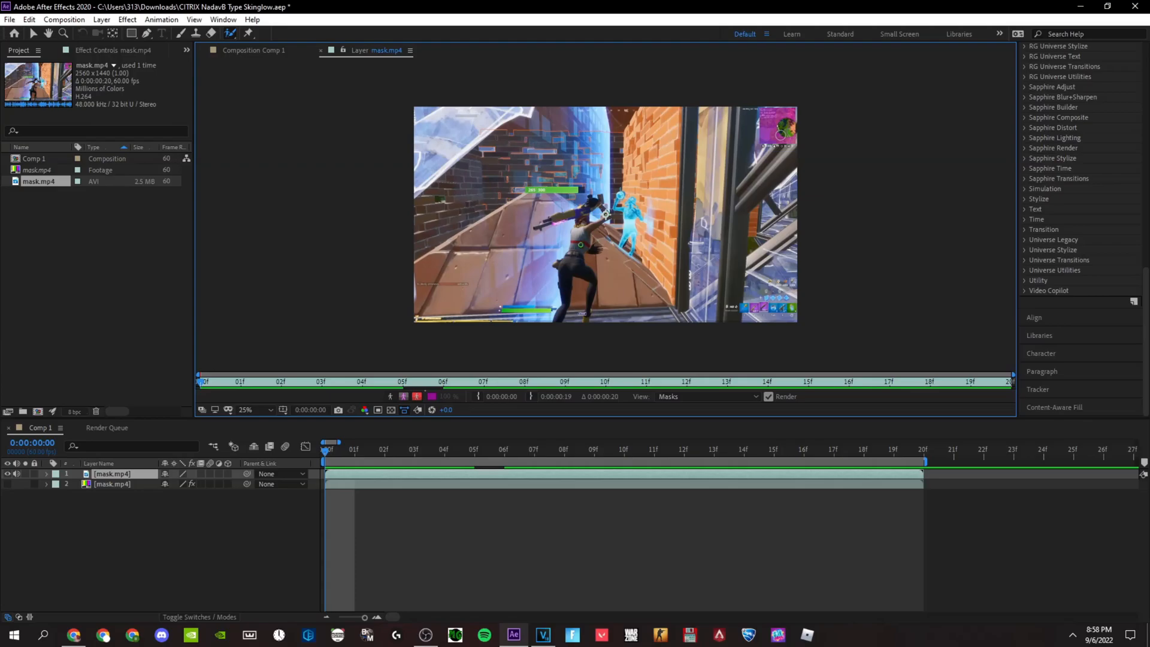
pyautogui.press('.')
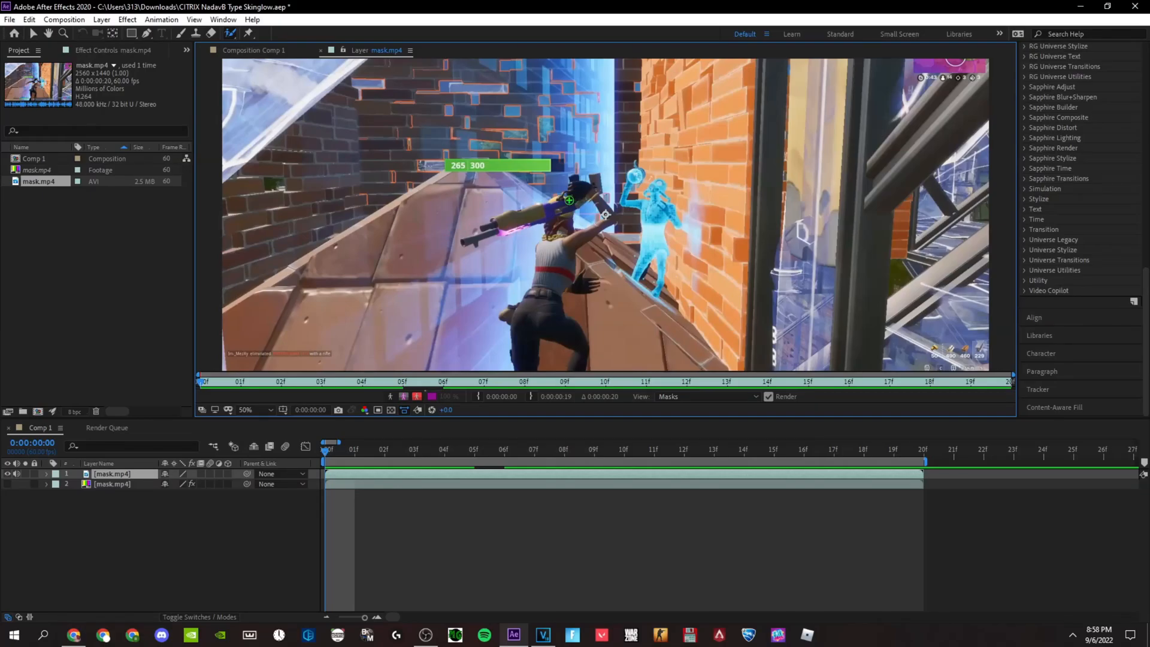
pyautogui.moveTo(565, 221); pyautogui.dragTo(560, 289)
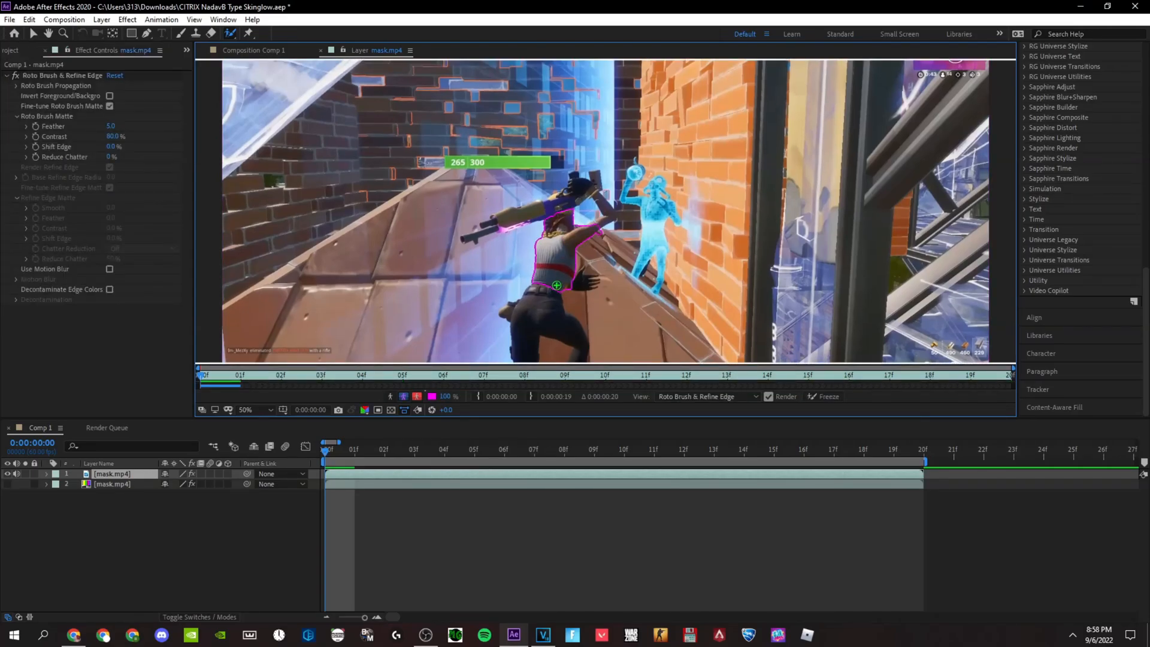
# Step: Extend the Roto Brush selection over the player character's head, gun and legs on the first frame
pyautogui.scroll(-2, 556, 286)
pyautogui.scroll(2, 564, 275)
pyautogui.moveTo(560, 210); pyautogui.dragTo(479, 227)
pyautogui.scroll(-1, 577, 210)
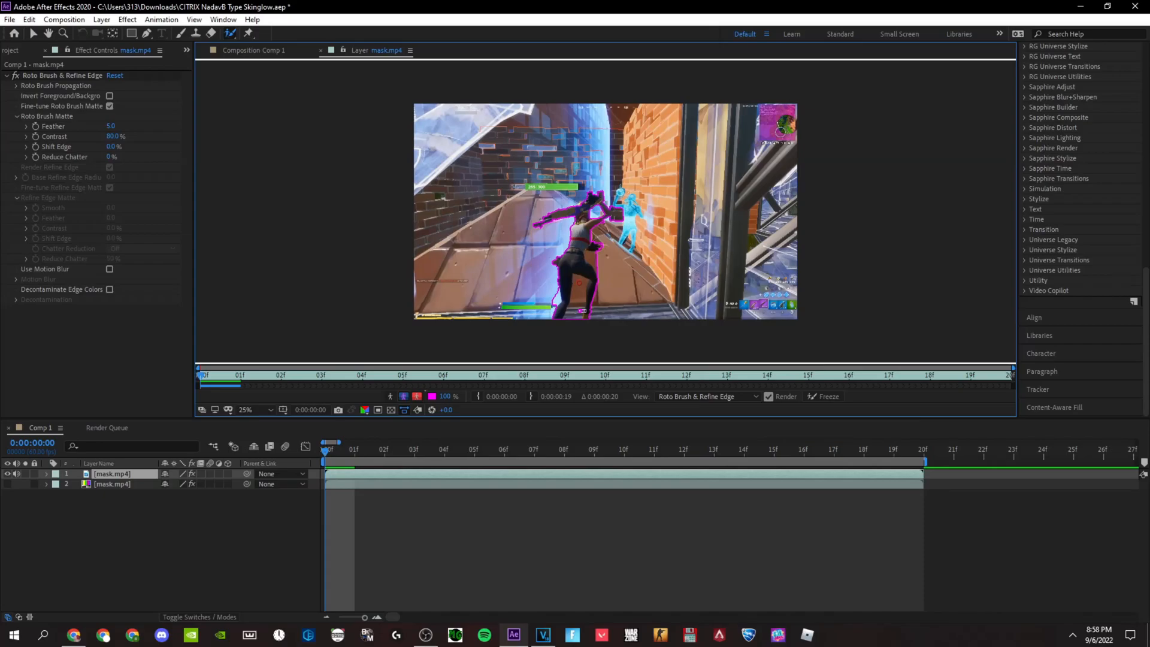
pyautogui.moveTo(573, 303); pyautogui.dragTo(553, 312)
pyautogui.scroll(1, 581, 311)
pyautogui.scroll(-1, 569, 322)
pyautogui.scroll(1, 529, 329)
pyautogui.scroll(-1, 529, 328)
# Step: Propagate the Roto Brush selection through to frame 17 and freeze it
pyautogui.click(355, 451)
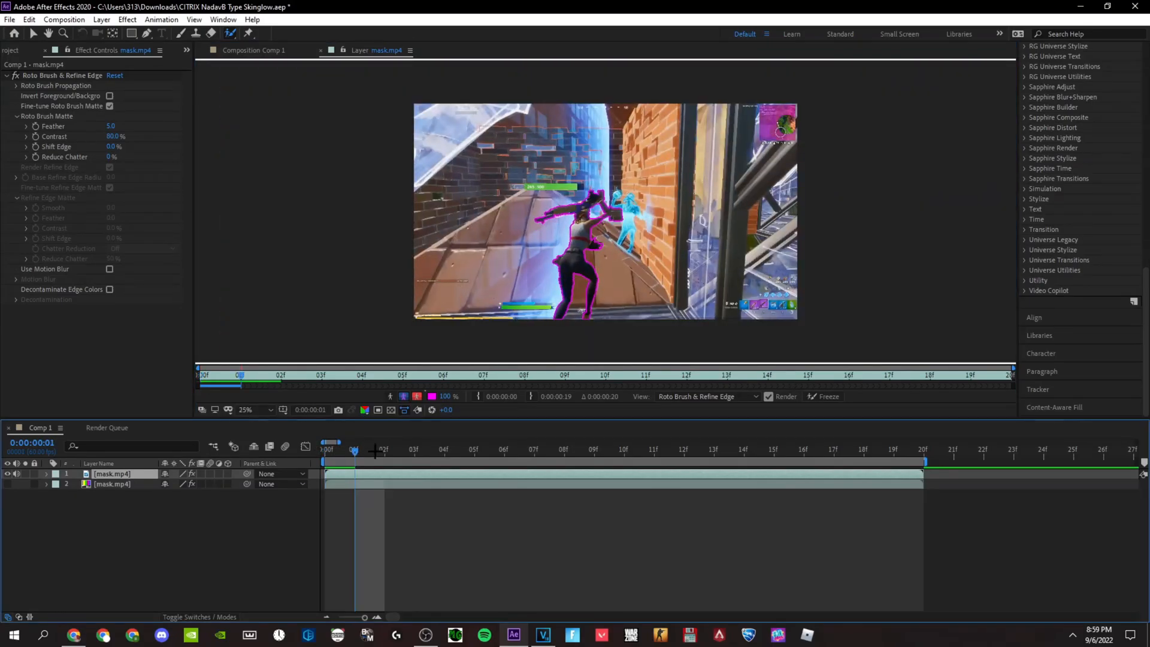
pyautogui.moveTo(356, 453); pyautogui.dragTo(412, 449)
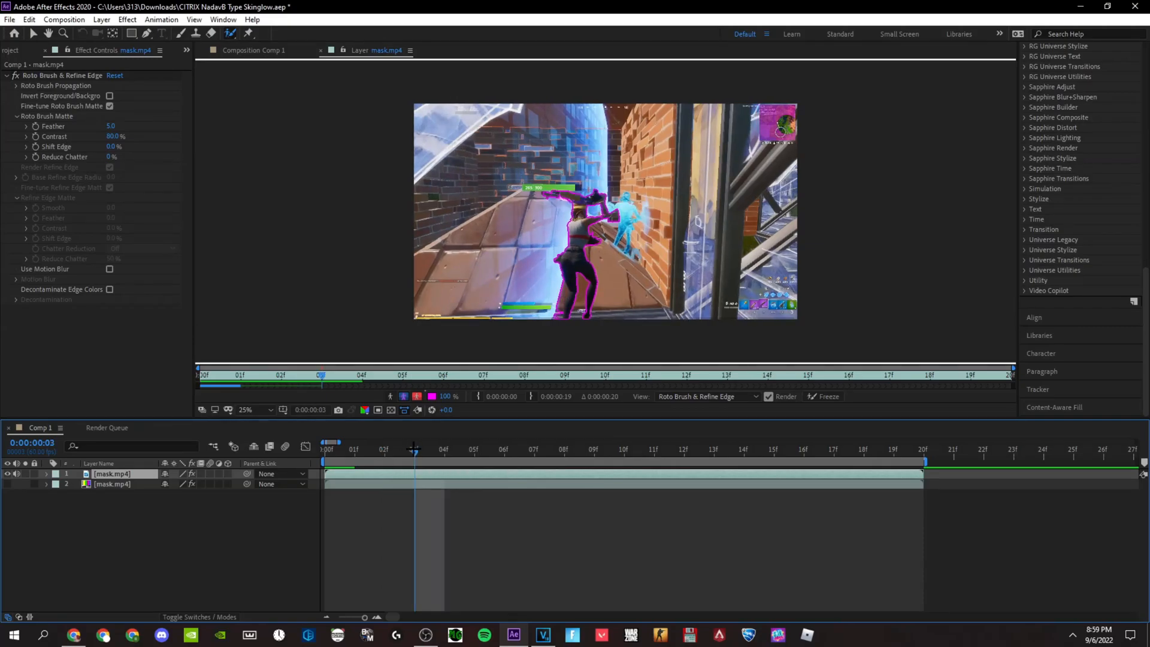
pyautogui.scroll(2, 556, 302)
pyautogui.scroll(-2, 556, 302)
pyautogui.moveTo(415, 451)
pyautogui.mouseDown()
pyautogui.moveTo(906, 449)
pyautogui.moveTo(834, 447)
pyautogui.mouseUp()
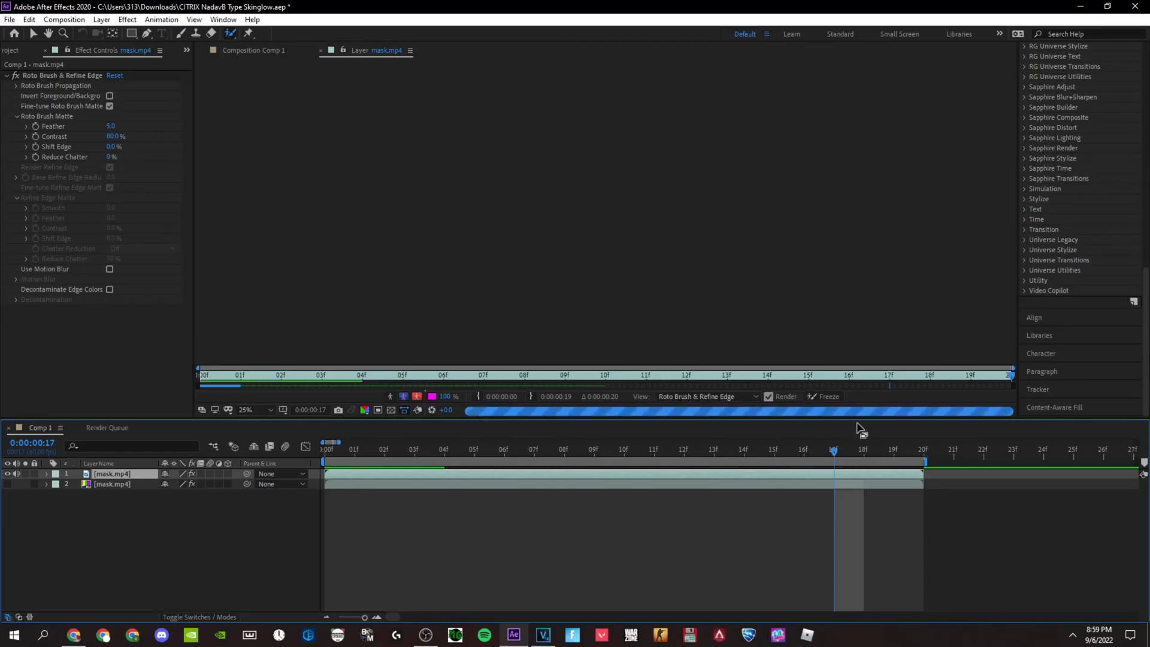
pyautogui.click(823, 397)
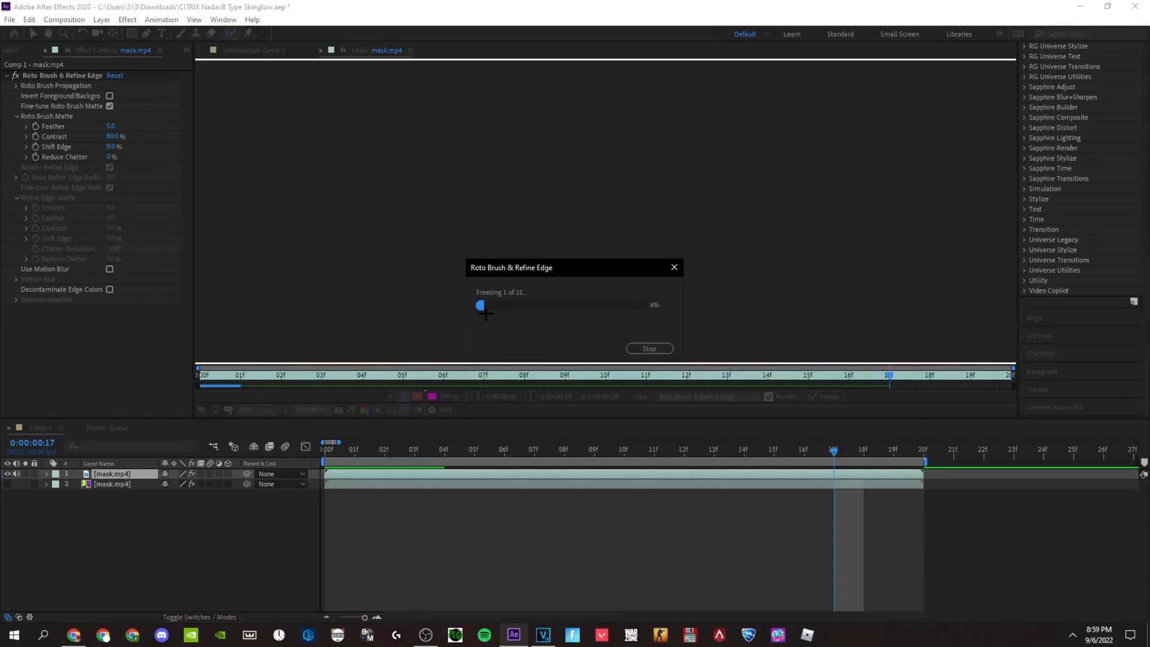
pyautogui.click(643, 347)
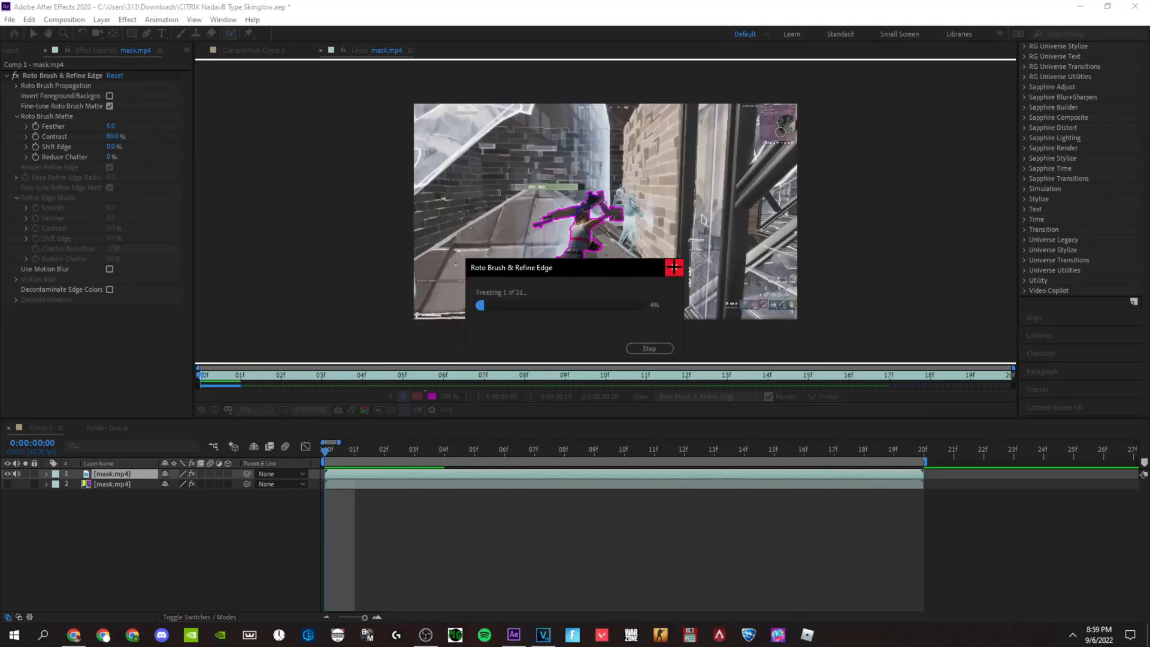
# Step: Return to Comp 1 and inspect the cut-out character from frame 17 back to frame 6 against the transparency grid
pyautogui.click(248, 52)
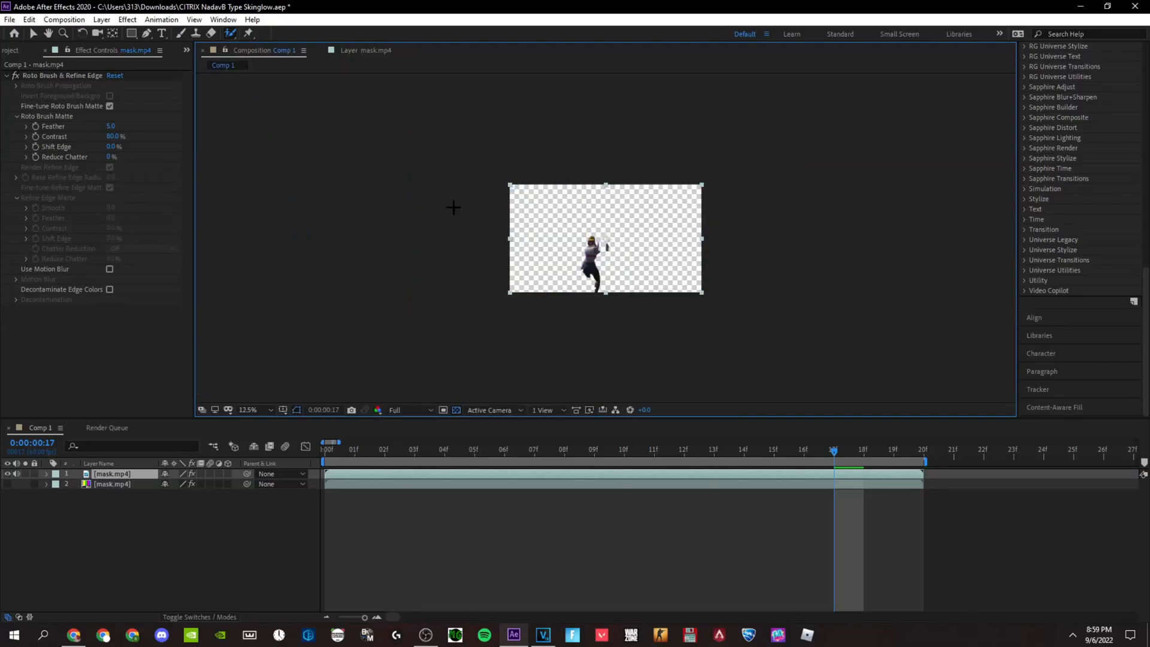
pyautogui.moveTo(833, 448); pyautogui.dragTo(501, 287)
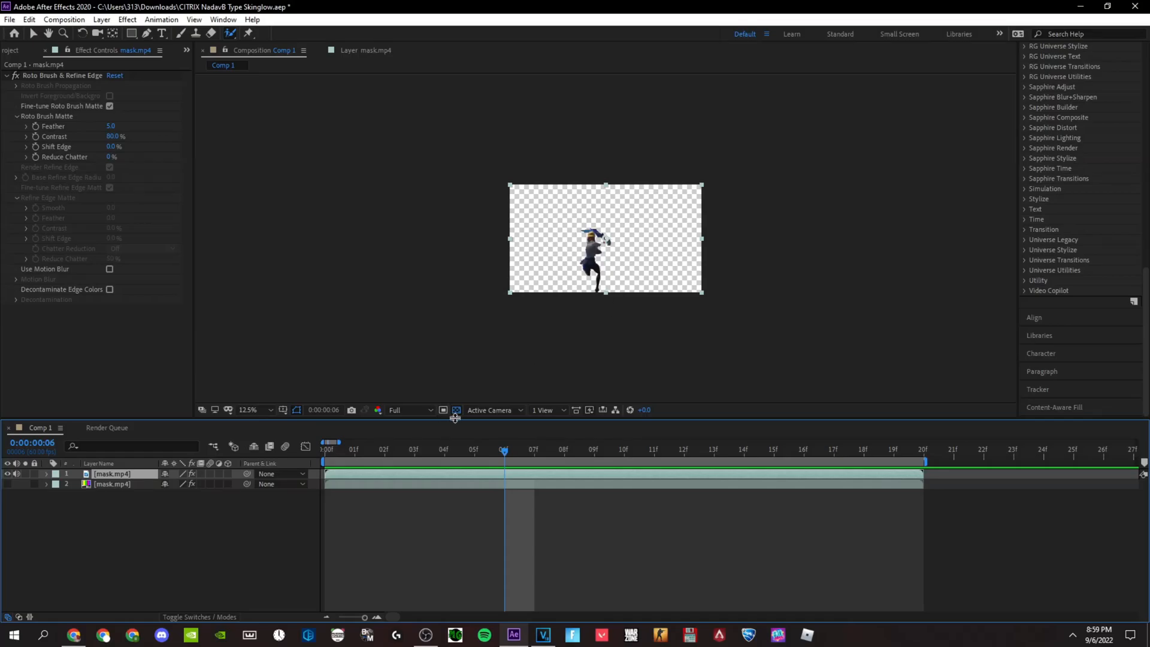
pyautogui.click(456, 409)
pyautogui.click(457, 410)
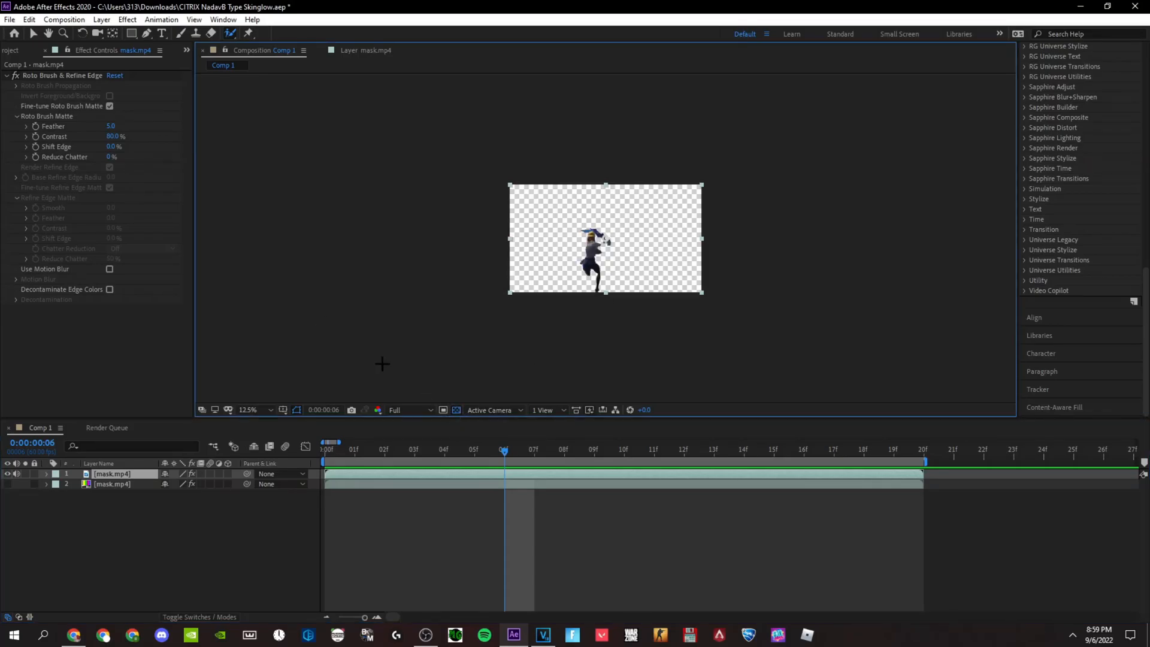
# Step: Show the lower mask.mp4 layer in Comp 1 and duplicate the Roto Brush cutout layer
pyautogui.click(16, 51)
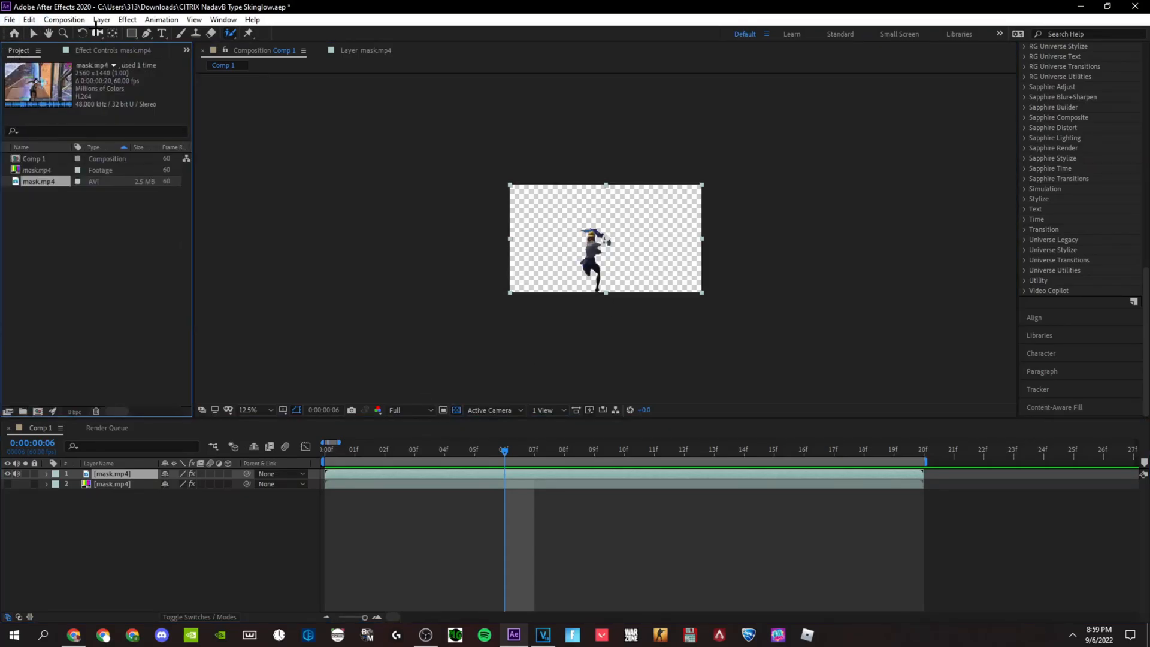
pyautogui.click(8, 484)
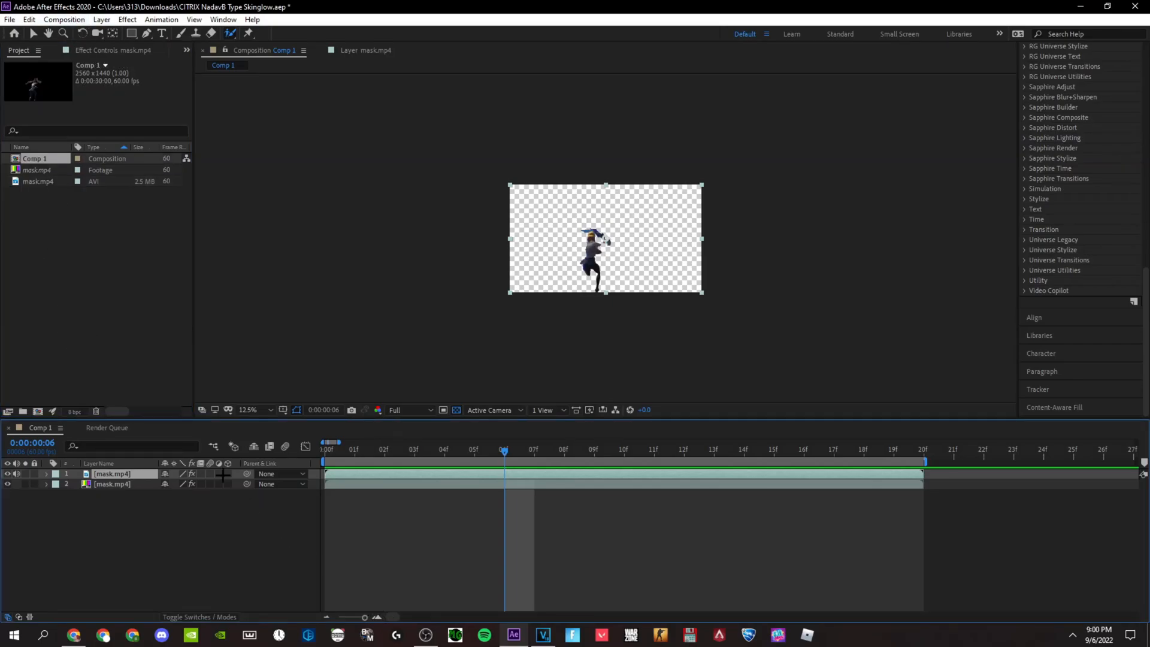
pyautogui.hotkey('ctrl', 'd')
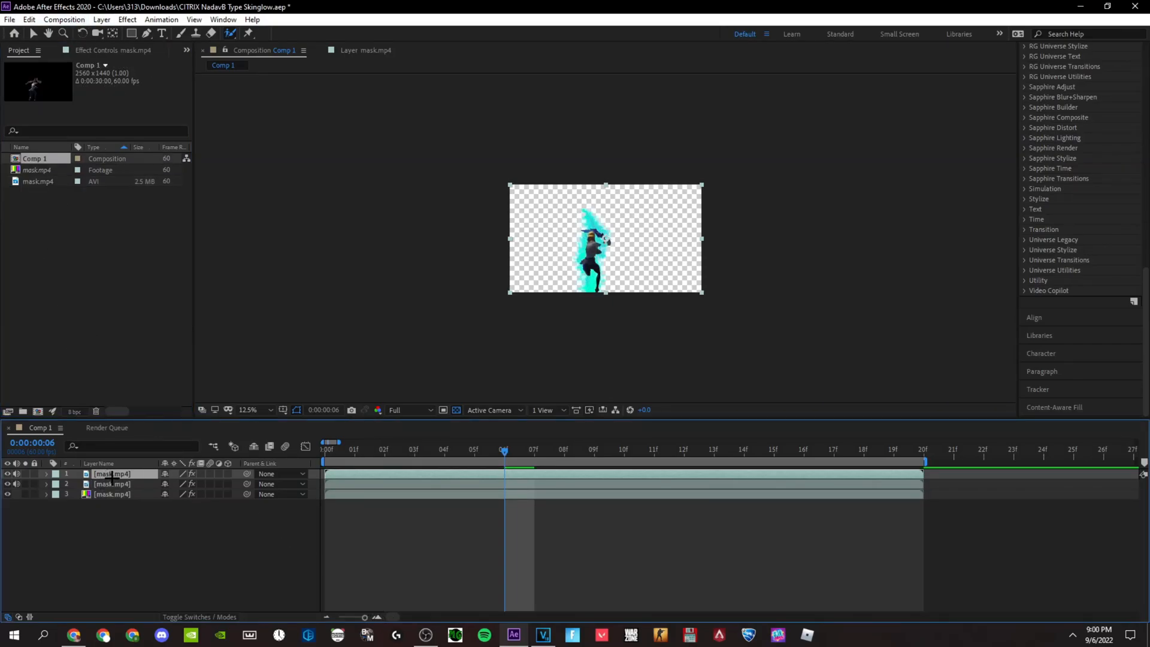
# Step: Remove the Roto Brush & Refine Edge effect from the bottom mask.mp4 layer
pyautogui.click(108, 484)
pyautogui.click(114, 474)
pyautogui.click(108, 494)
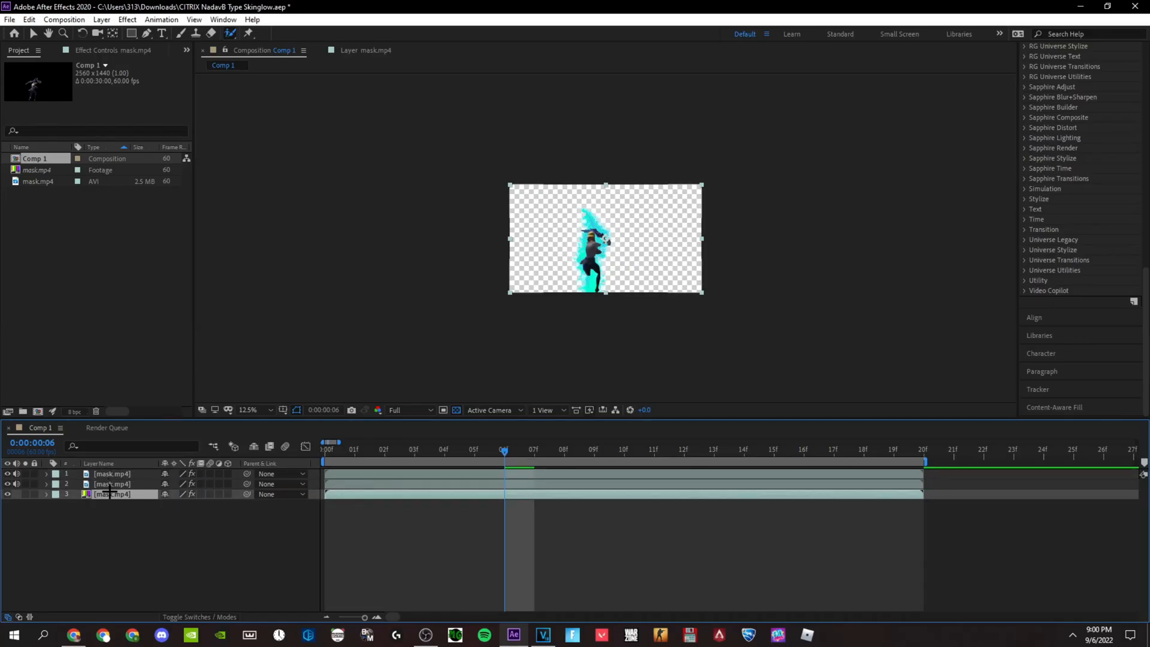
pyautogui.click(108, 53)
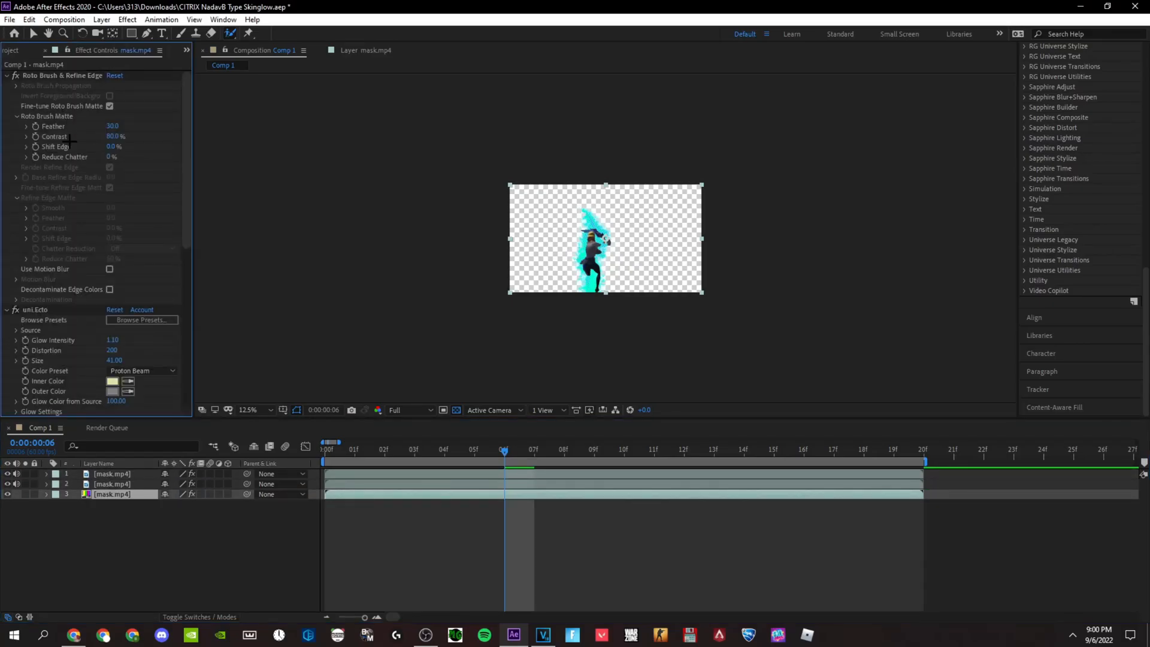
pyautogui.click(60, 76)
pyautogui.press('Delete')
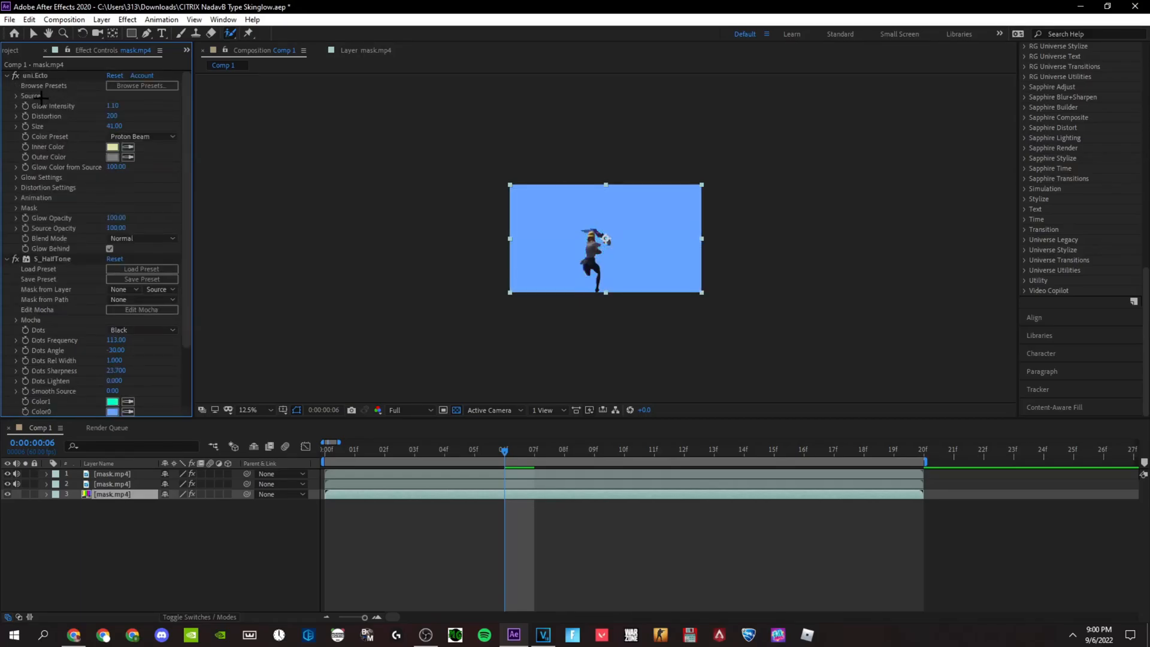
# Step: Copy the uni.Ecto and S_HalfTone effects from the bottom layer onto the middle cutout layer and hide the bottom layer
pyautogui.hotkey('ctrl', 'a')
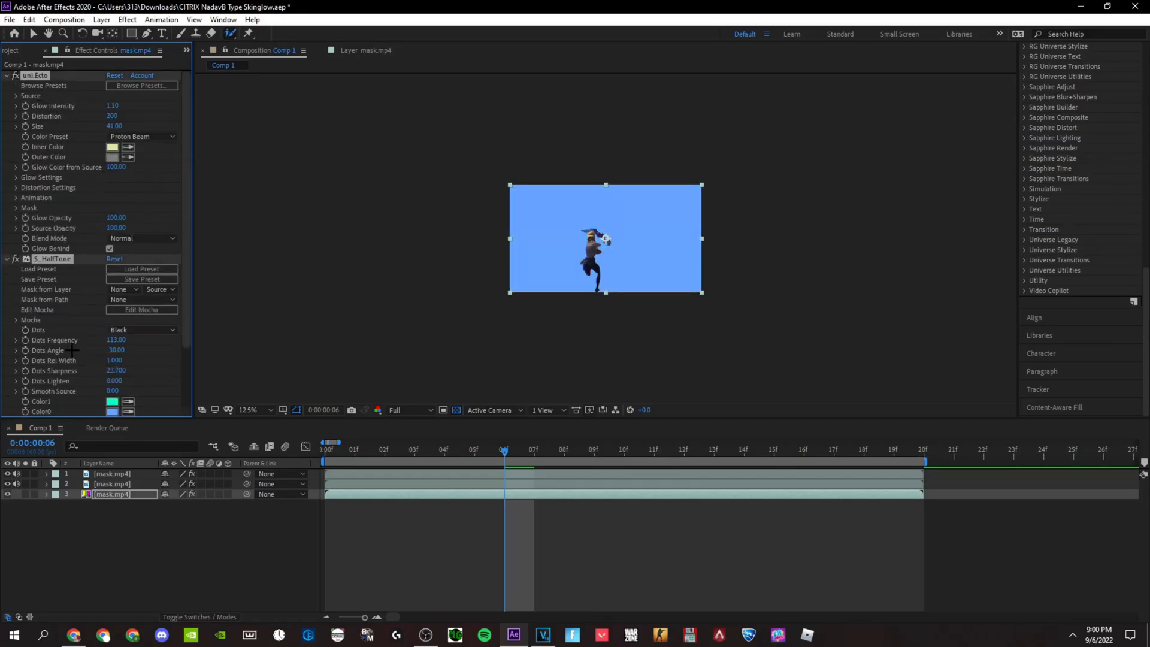
pyautogui.click(126, 483)
pyautogui.click(103, 344)
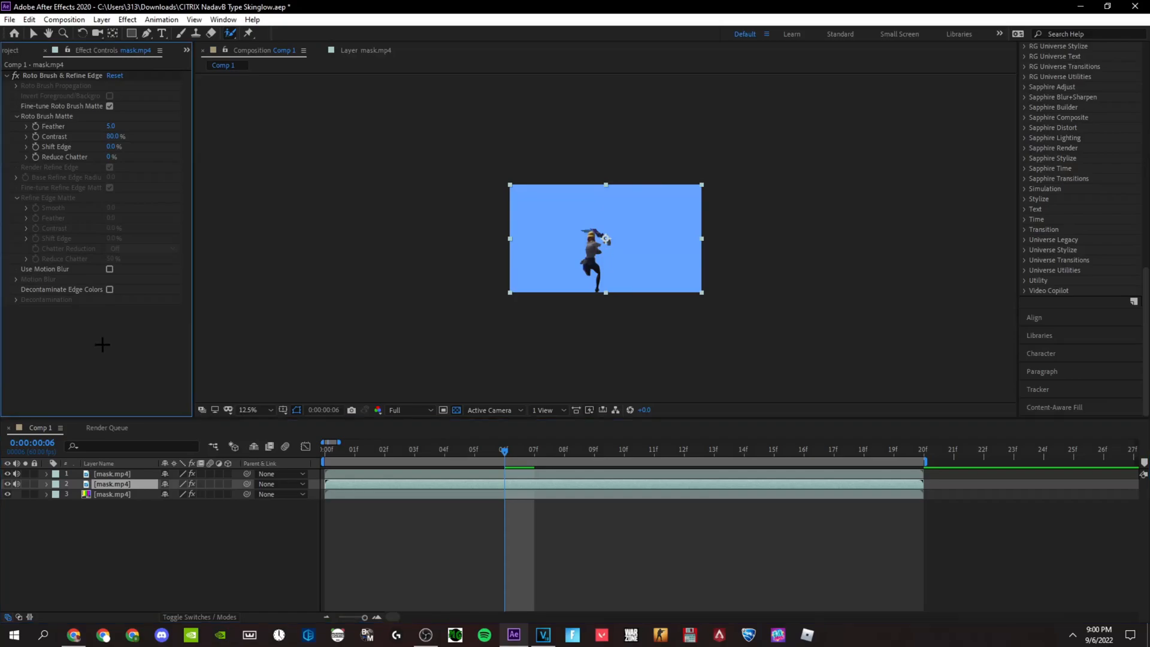
pyautogui.hotkey('ctrl', 'v')
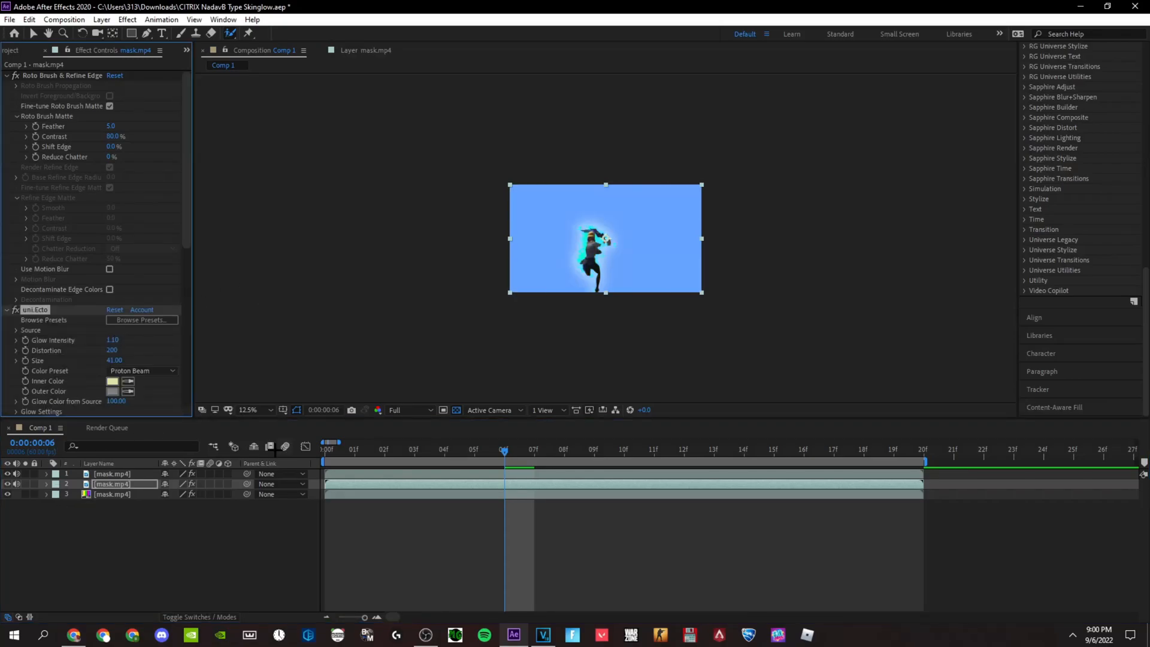
pyautogui.click(7, 495)
# Step: Open the render queue for Comp 1 and close After Effects
pyautogui.moveTo(502, 450); pyautogui.dragTo(325, 452)
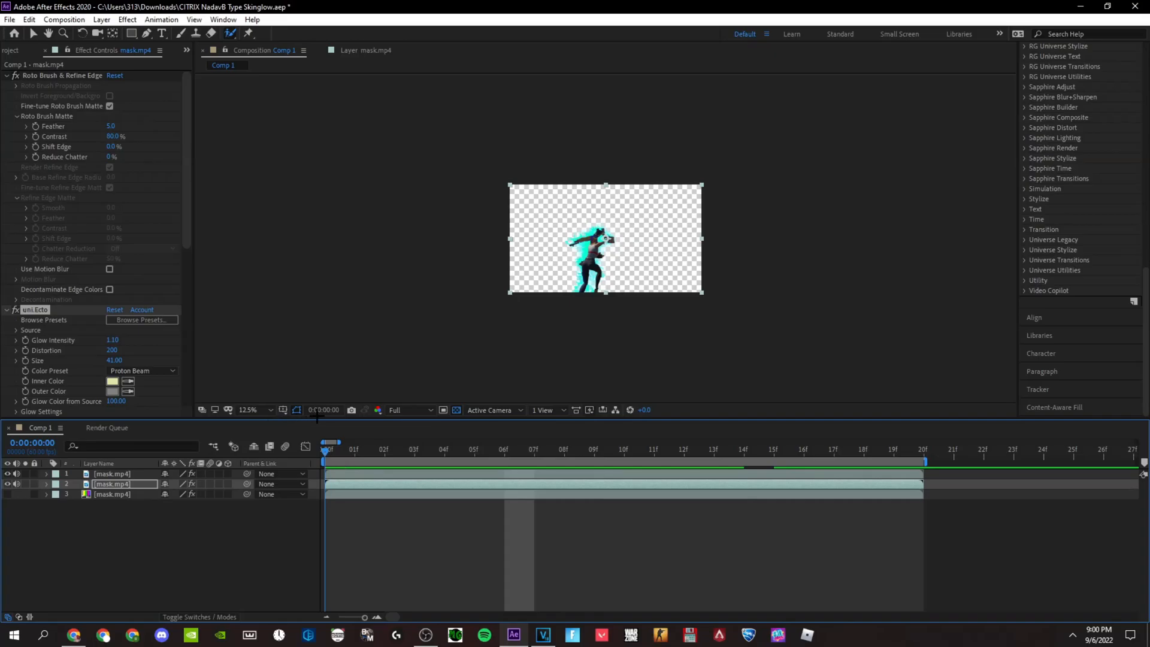
pyautogui.click(127, 427)
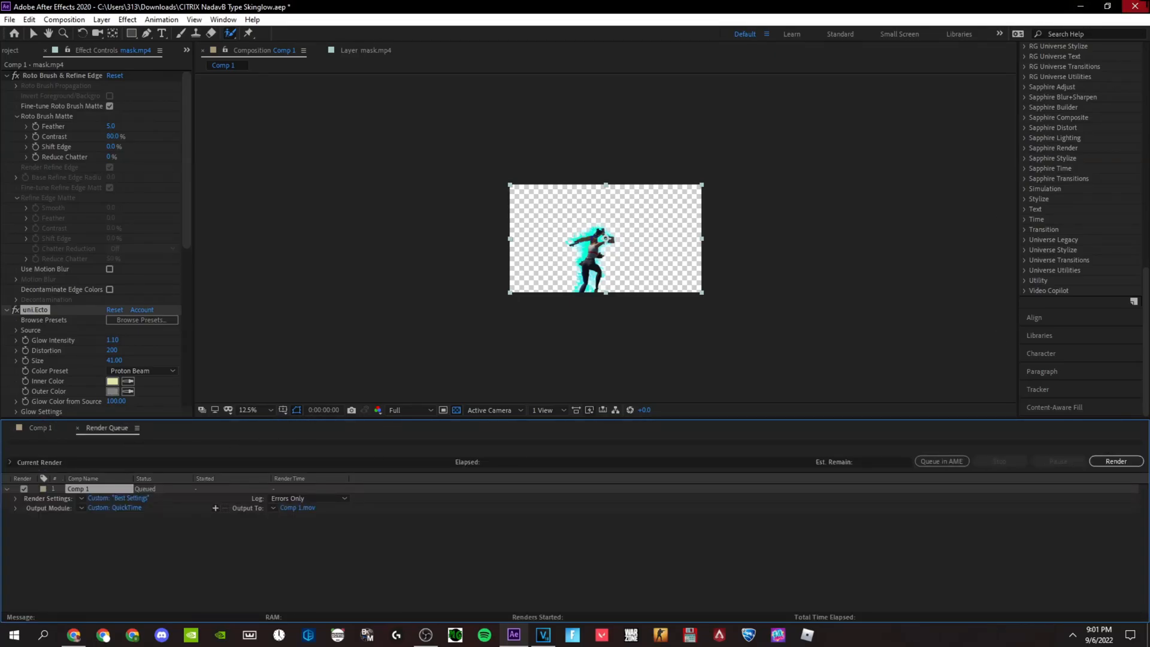
pyautogui.click(1135, 5)
pyautogui.click(603, 333)
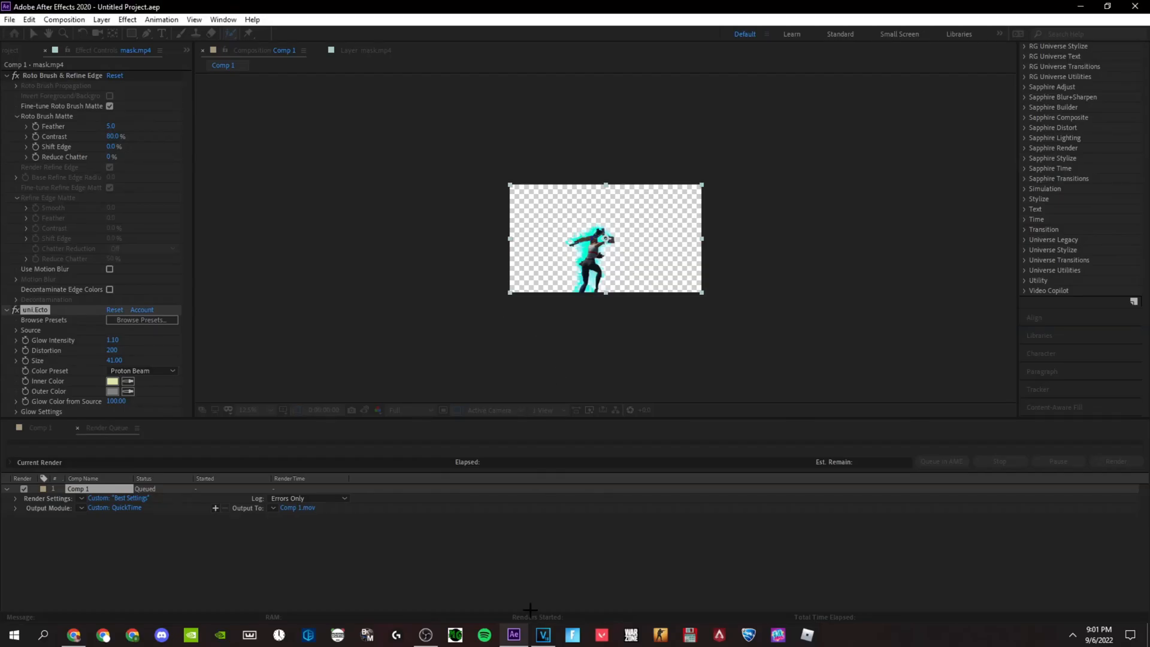
# Step: Switch to VEGAS Pro, import the rendered mask.mov and place it on the top video track at 00:00:07.48
pyautogui.scroll(-2, 579, 373)
pyautogui.scroll(1, 650, 370)
pyautogui.rightClick(669, 366)
pyautogui.click(688, 301)
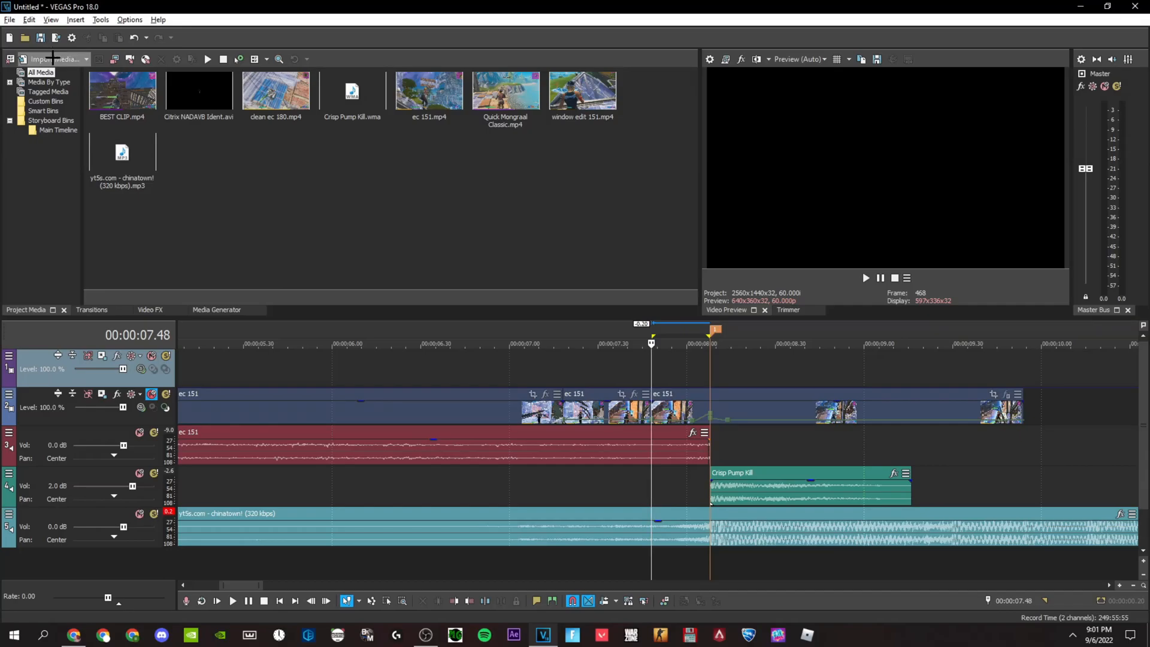
pyautogui.click(51, 59)
pyautogui.click(52, 133)
pyautogui.click(188, 122)
pyautogui.doubleClick(402, 131)
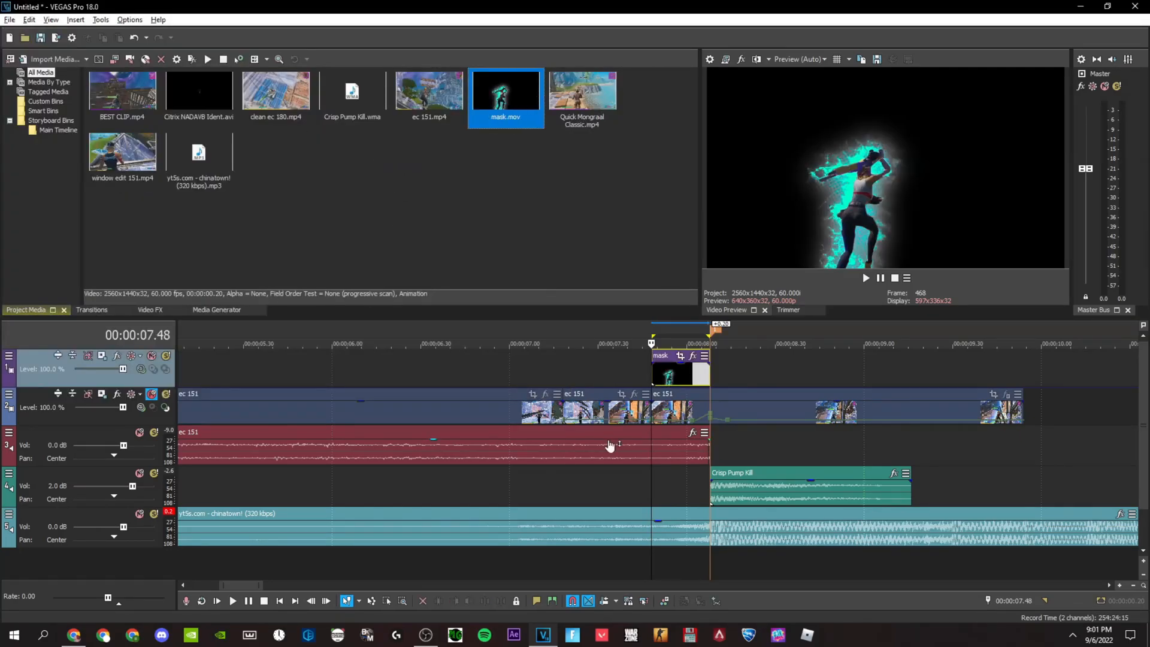
# Step: Set the alpha channel of the mask clip's media to Premultiplied
pyautogui.click(654, 376)
pyautogui.scroll(-4, 654, 376)
pyautogui.scroll(4, 452, 375)
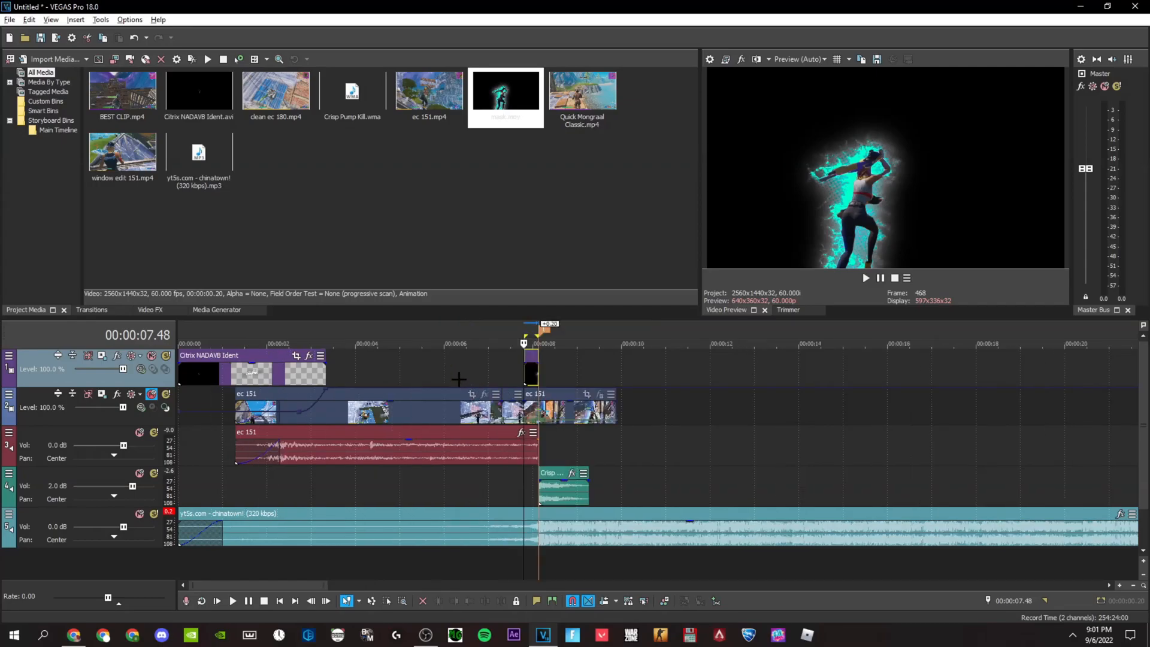
pyautogui.rightClick(659, 375)
pyautogui.click(706, 611)
pyautogui.click(518, 108)
pyautogui.click(611, 321)
pyautogui.click(585, 357)
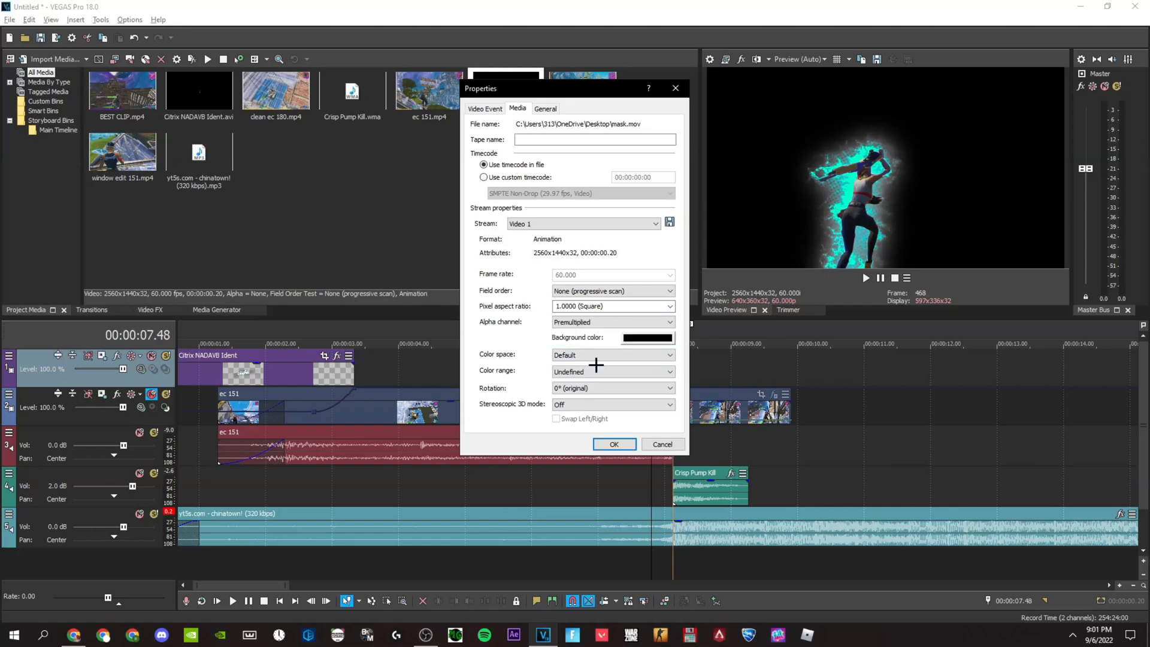
pyautogui.click(614, 443)
# Step: Play back the mask clip from 00:00:07.48 to check its transparency
pyautogui.scroll(2, 677, 379)
pyautogui.scroll(2, 677, 378)
pyautogui.press('space')
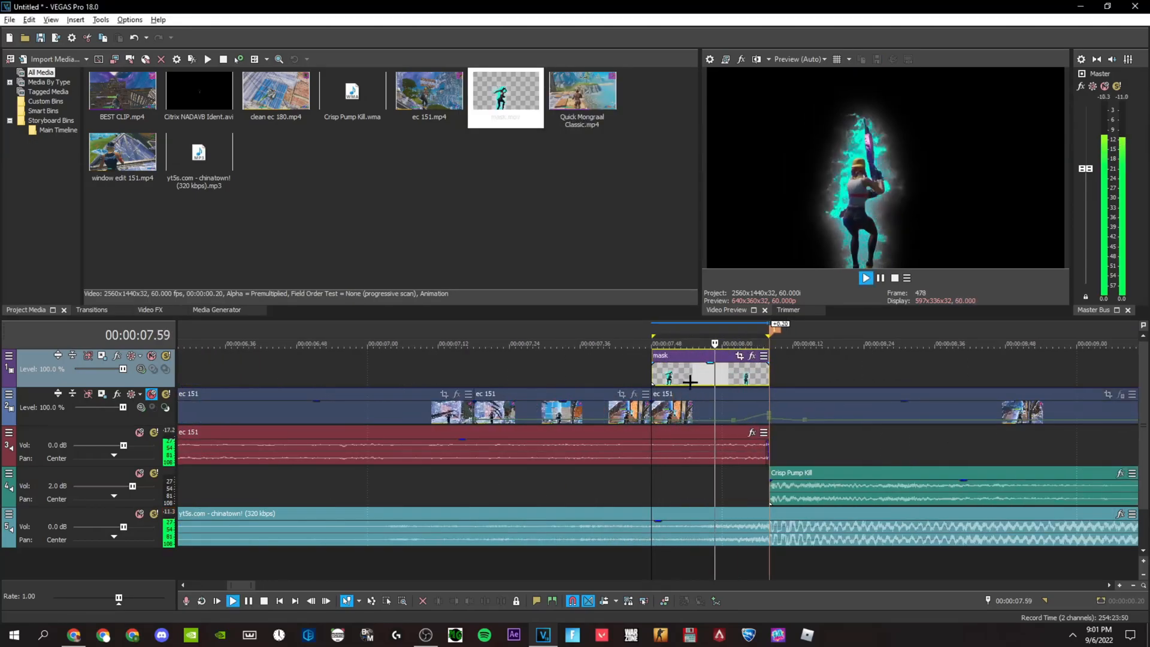
pyautogui.press('space')
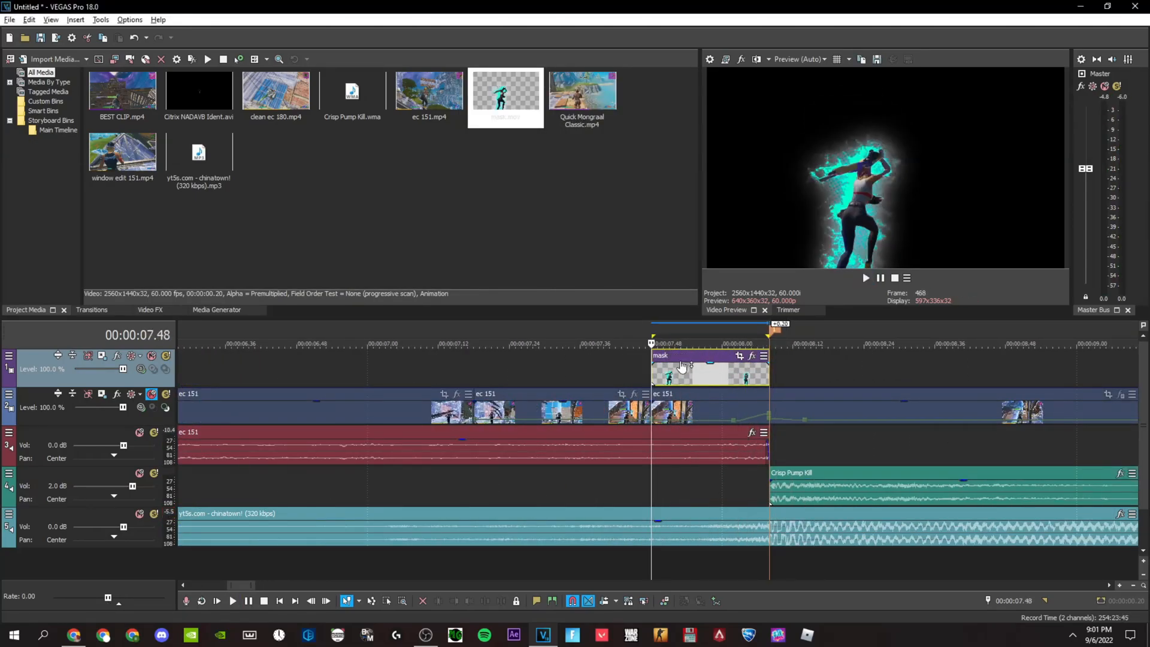
# Step: Set the alpha channel of the mask clip's media to Premultiplied (dirty)
pyautogui.rightClick(676, 371)
pyautogui.click(709, 477)
pyautogui.rightClick(713, 376)
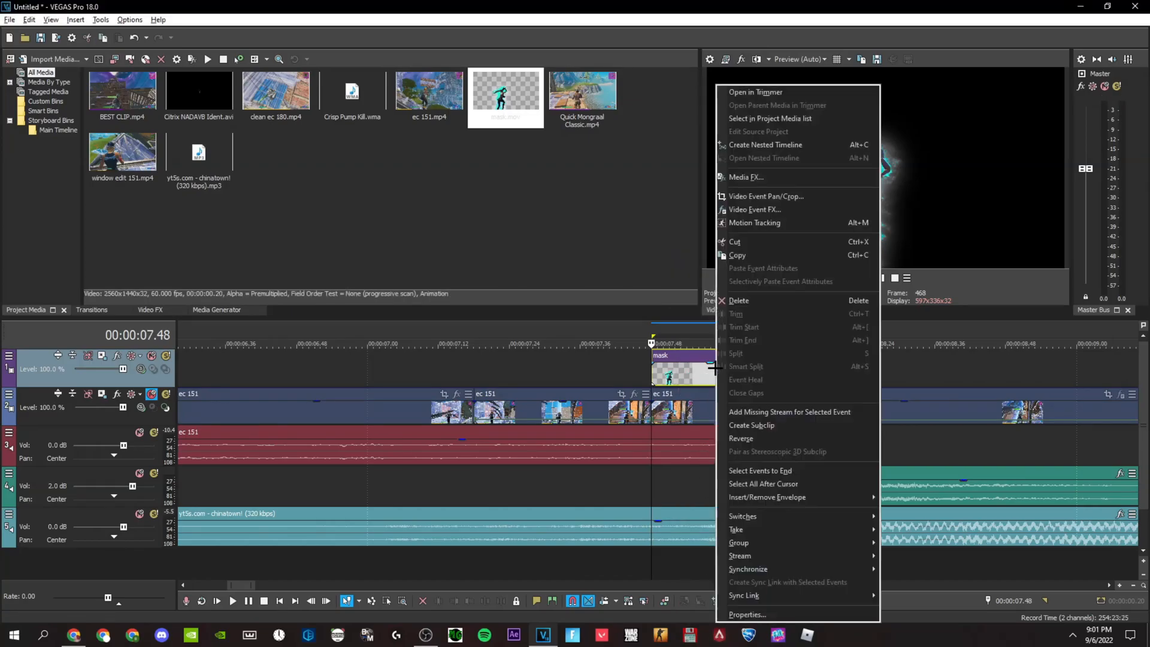
pyautogui.click(743, 617)
pyautogui.click(516, 108)
pyautogui.click(671, 321)
pyautogui.click(599, 344)
pyautogui.click(616, 441)
# Step: Unmute the ec 151 gameplay video track and play the glowing mask clip over it
pyautogui.press('space')
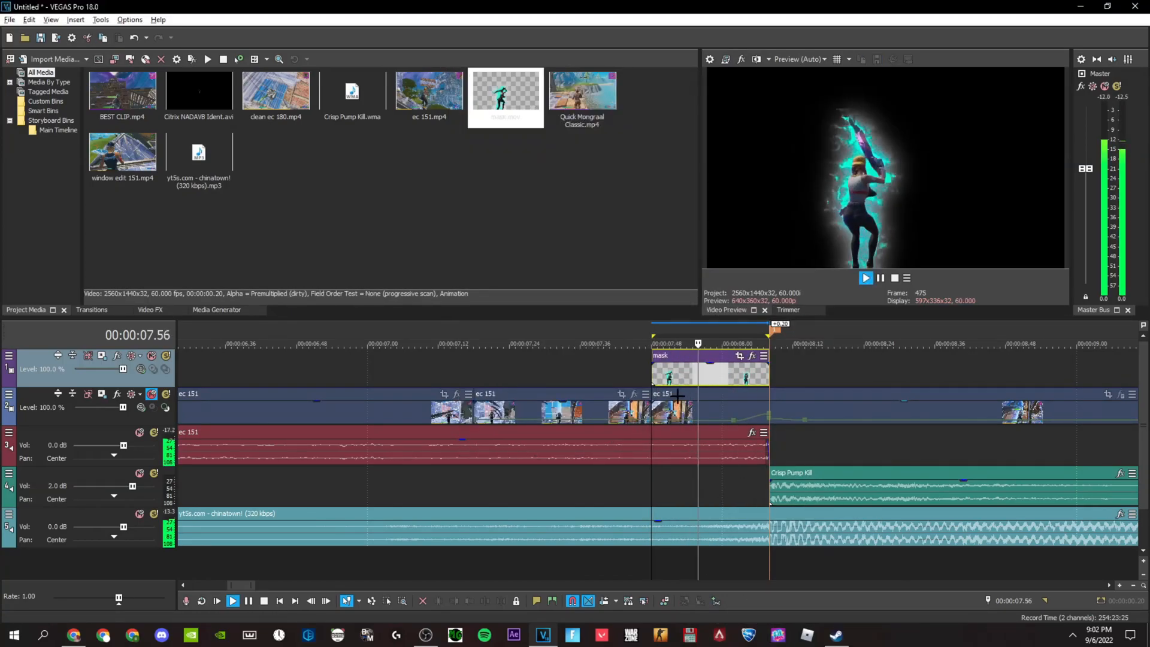
pyautogui.press('space')
pyautogui.scroll(-2, 621, 438)
pyautogui.click(152, 394)
pyautogui.scroll(3, 555, 449)
pyautogui.press('space')
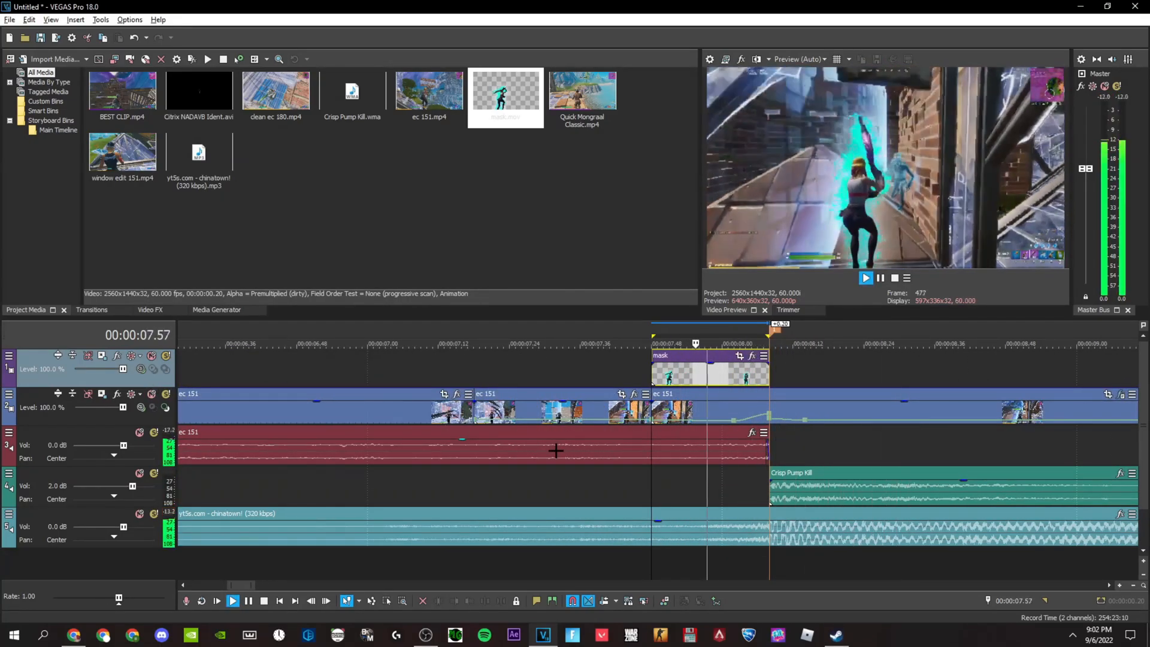
pyautogui.press('space')
pyautogui.press('space')
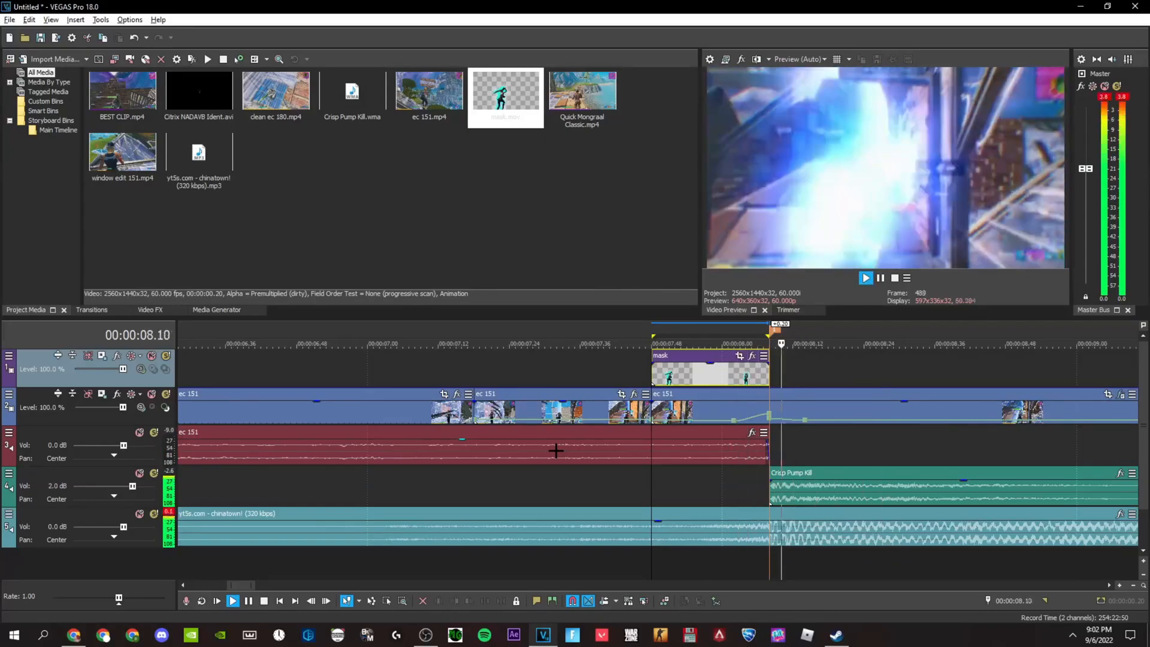
pyautogui.press('space')
# Step: Add a short fade-in to the start of the mask clip and play it back from 00:00:07.44
pyautogui.moveTo(651, 363); pyautogui.dragTo(678, 367)
pyautogui.rightClick(676, 367)
pyautogui.click(668, 368)
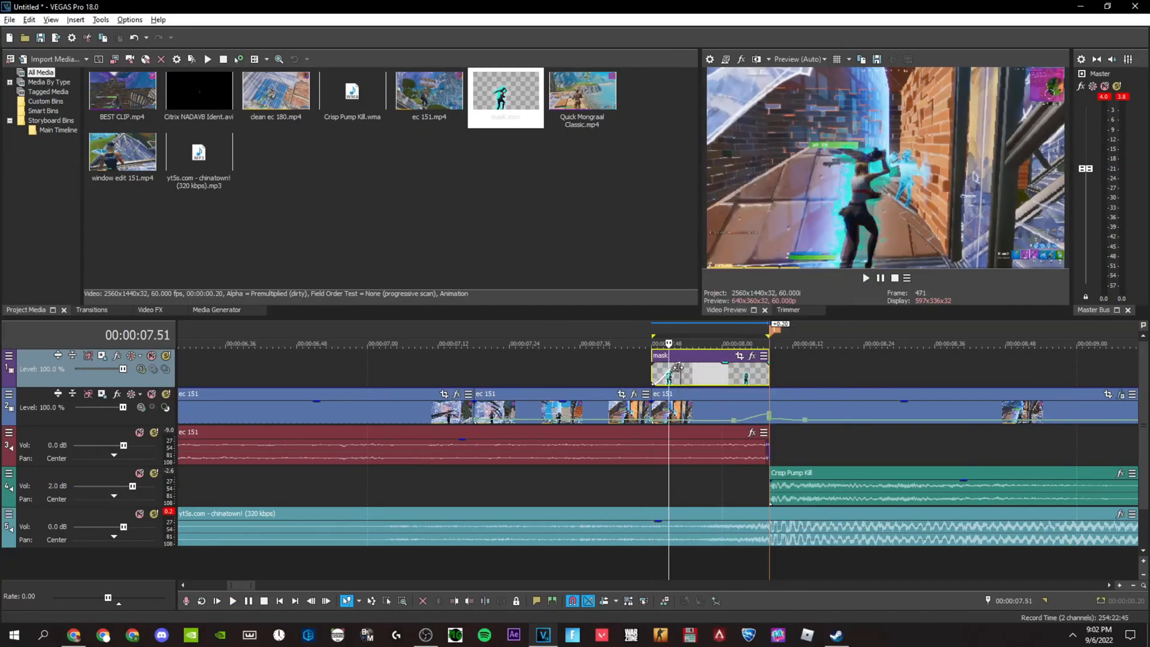
pyautogui.click(628, 375)
pyautogui.press('space')
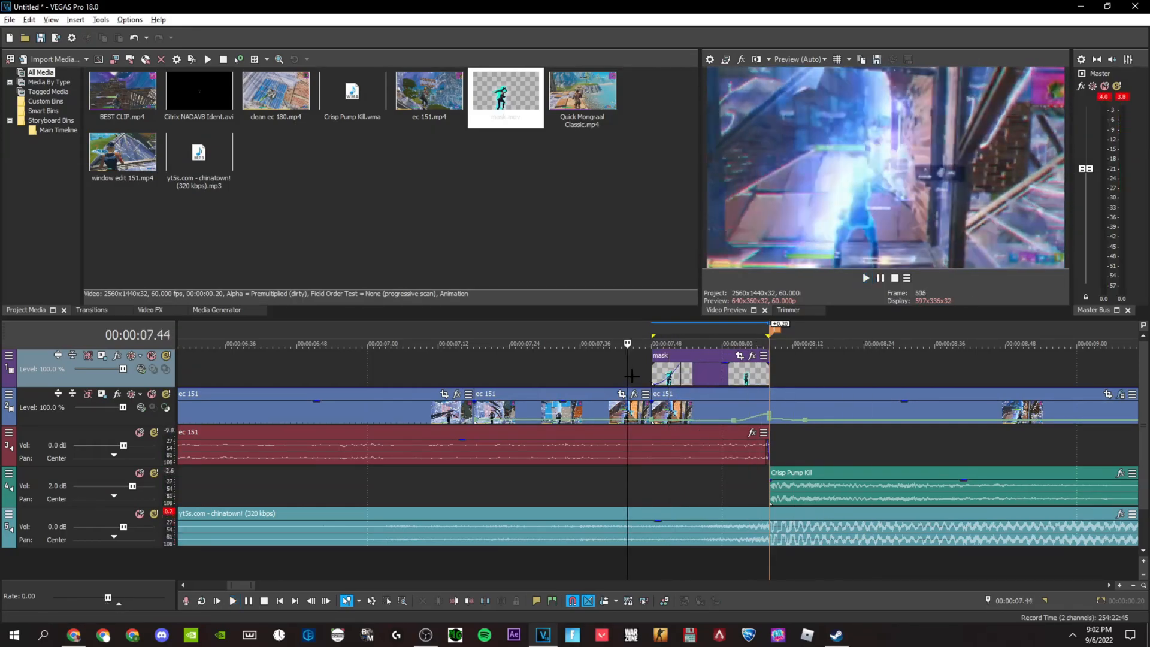
pyautogui.press('space')
pyautogui.press('space')
pyautogui.press('space')
pyautogui.scroll(-3, 730, 409)
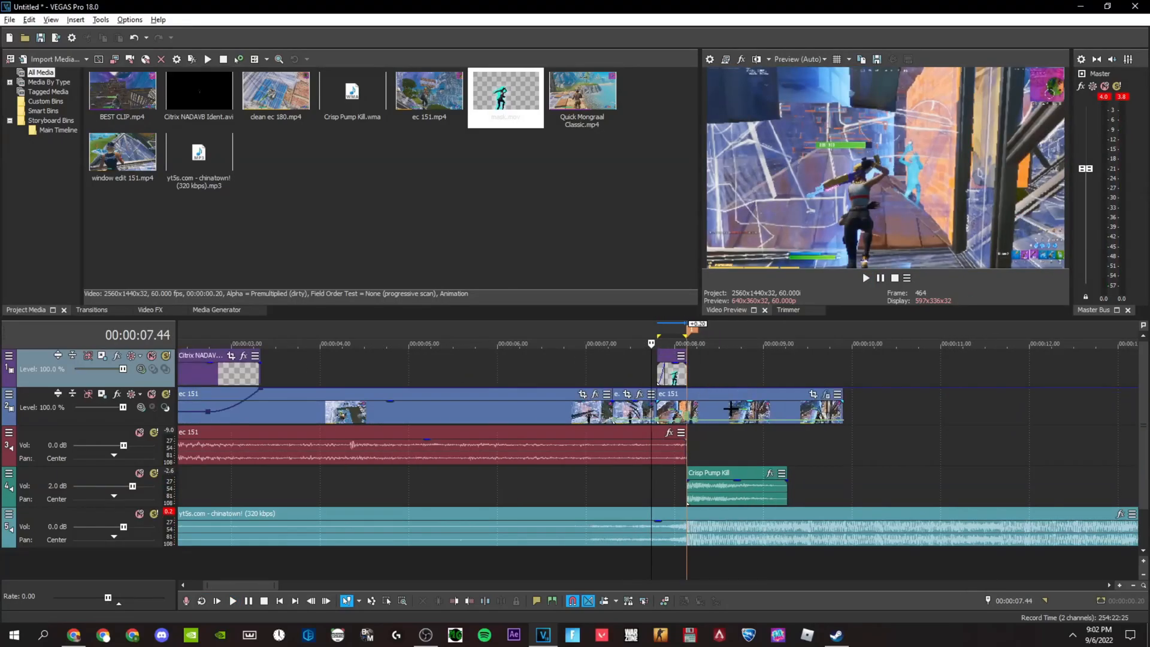
pyautogui.scroll(-3, 730, 409)
pyautogui.click(538, 378)
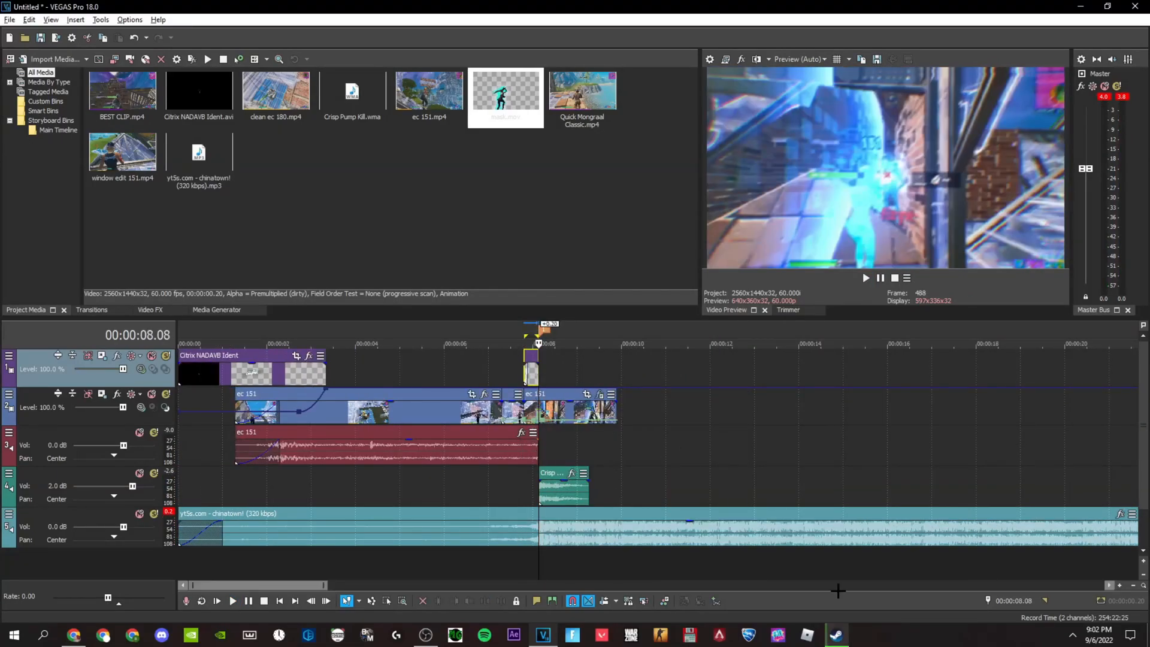
# Step: Close the Steam window and exit its background app
pyautogui.rightClick(836, 634)
pyautogui.click(834, 608)
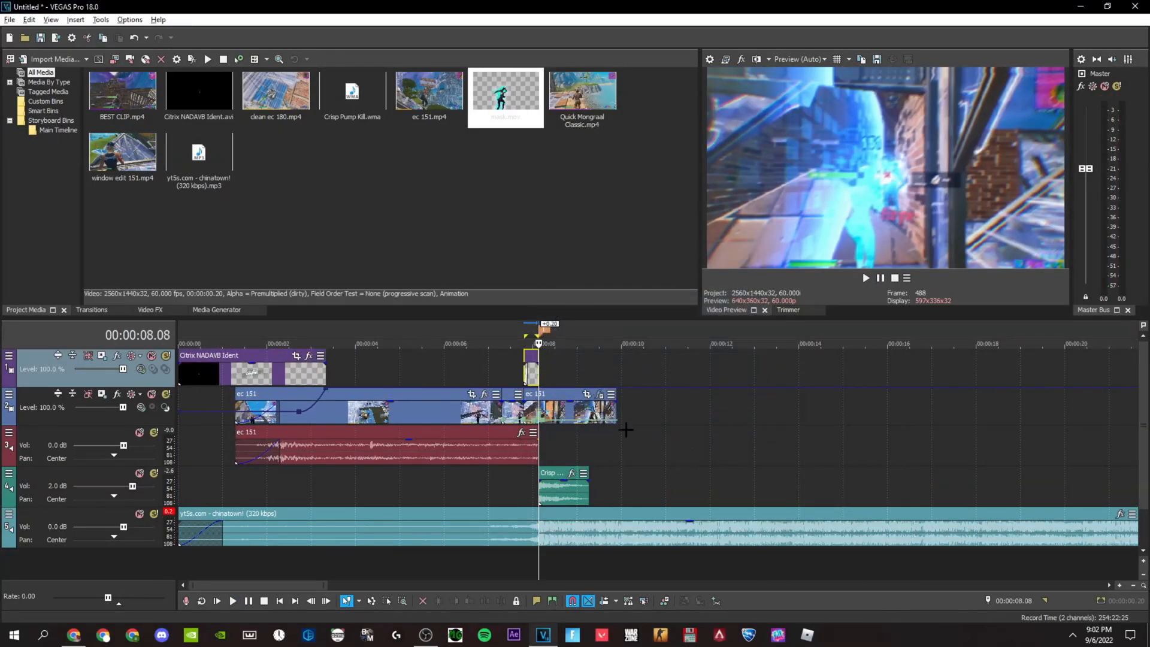
pyautogui.scroll(5, 623, 431)
pyautogui.click(1072, 635)
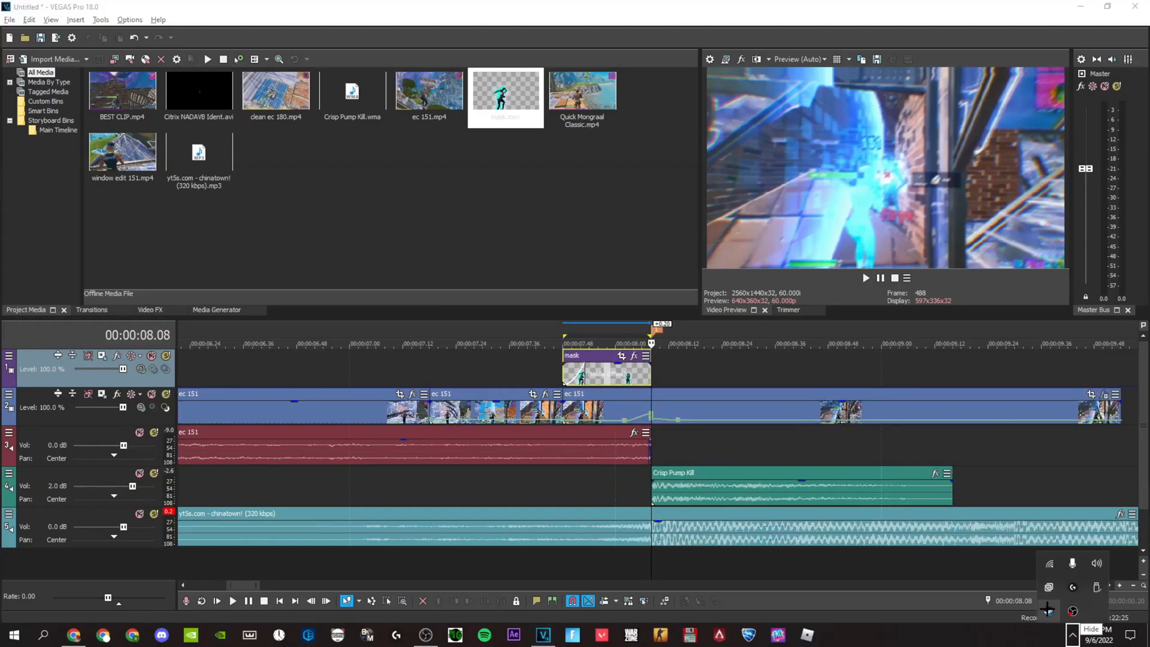
pyautogui.rightClick(1050, 610)
pyautogui.click(930, 601)
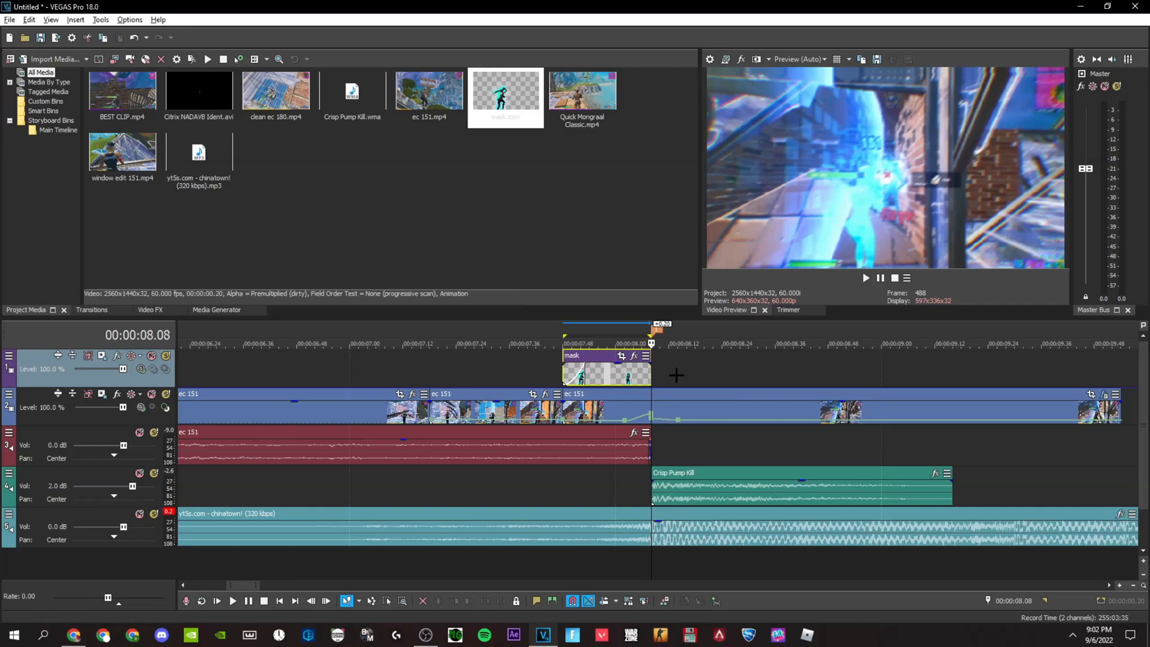
# Step: Play back the skin glow and impact section, checking it around 00:00:08.17
pyautogui.press('space')
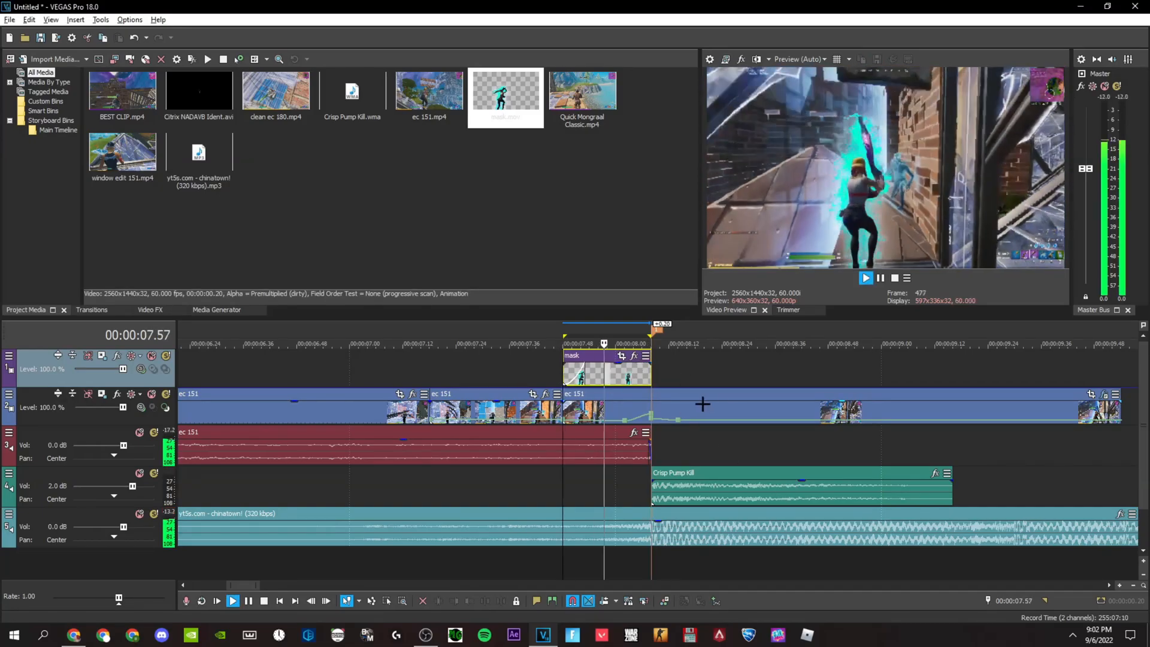
pyautogui.press('space')
pyautogui.scroll(-2, 714, 368)
pyautogui.click(715, 368)
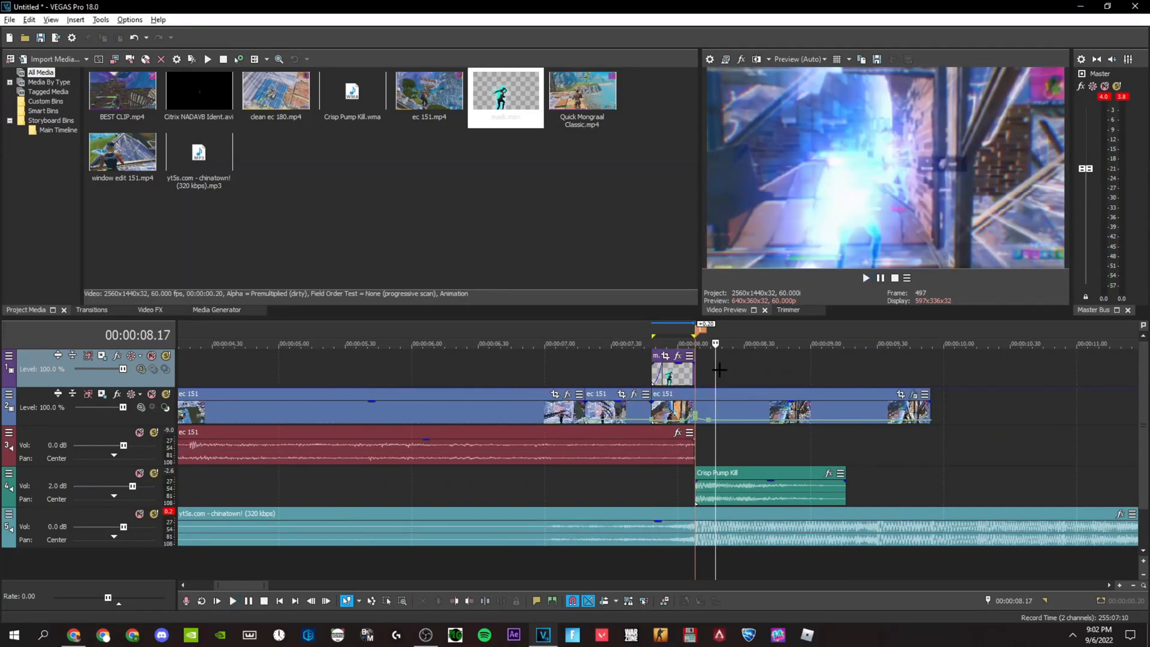
pyautogui.scroll(2, 723, 371)
pyautogui.press('space')
pyautogui.press('space')
# Step: Split the last ec 151 gameplay clip at 00:00:08.39 and delete the part after the split
pyautogui.click(748, 402)
pyautogui.press('s')
pyautogui.rightClick(754, 402)
pyautogui.click(777, 314)
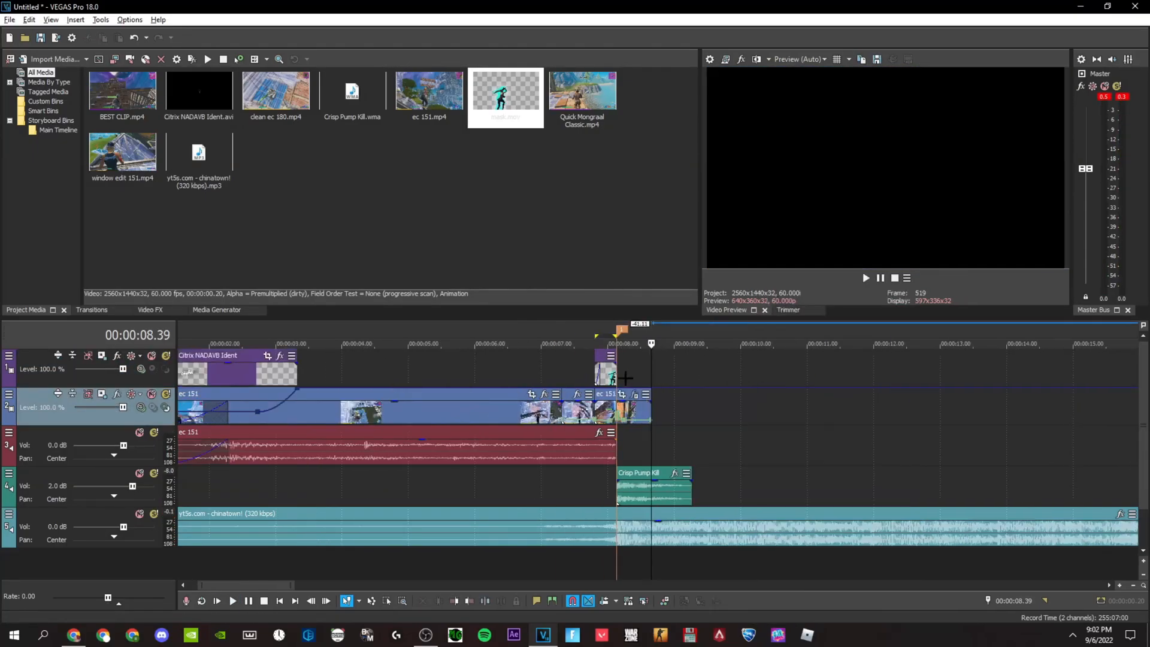
# Step: Create a nested timeline named adadad from the last ec 151 gameplay clip, saving the parent project as nanana
pyautogui.press('space')
pyautogui.scroll(2, 780, 487)
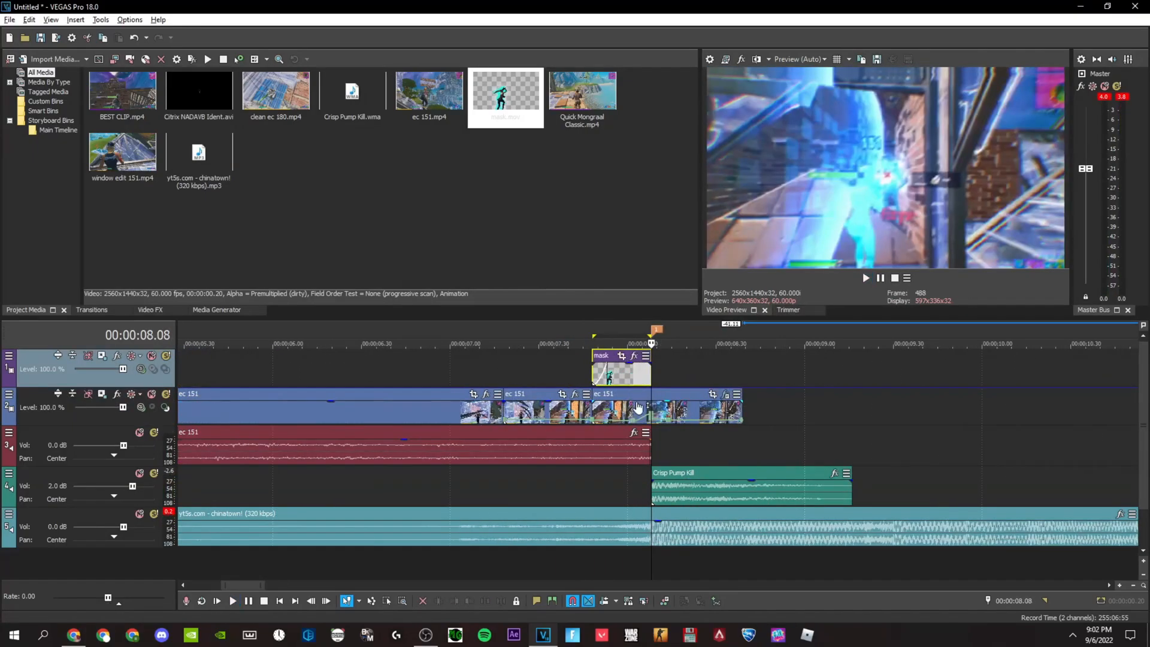
pyautogui.hotkey('ctrl', 's')
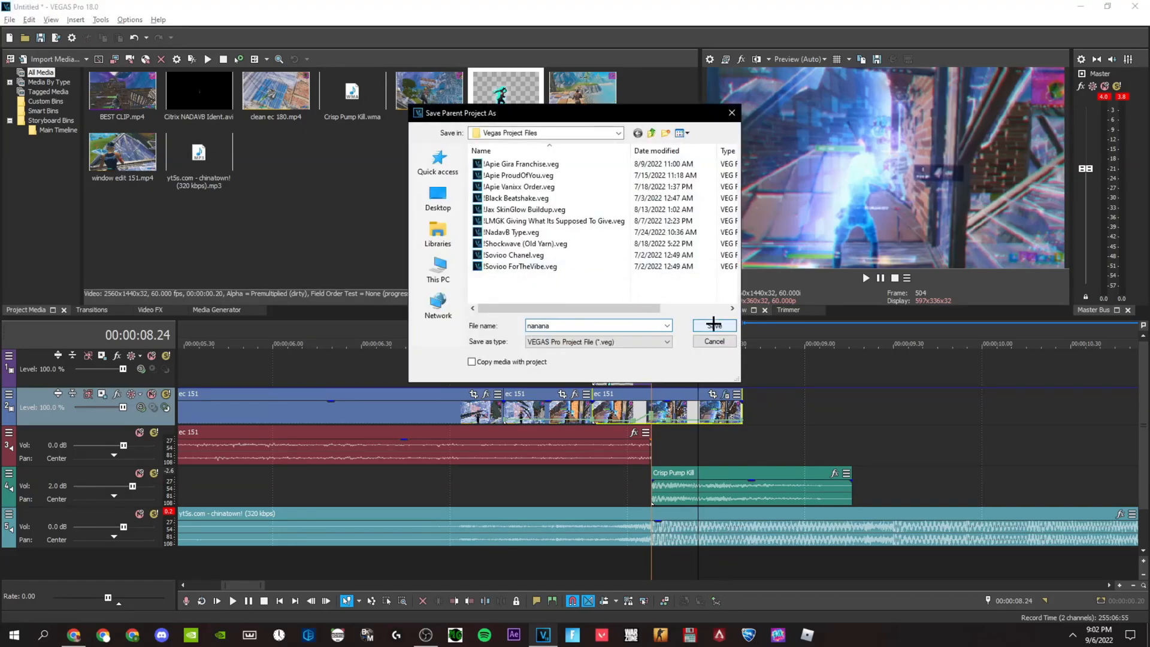
pyautogui.click(714, 324)
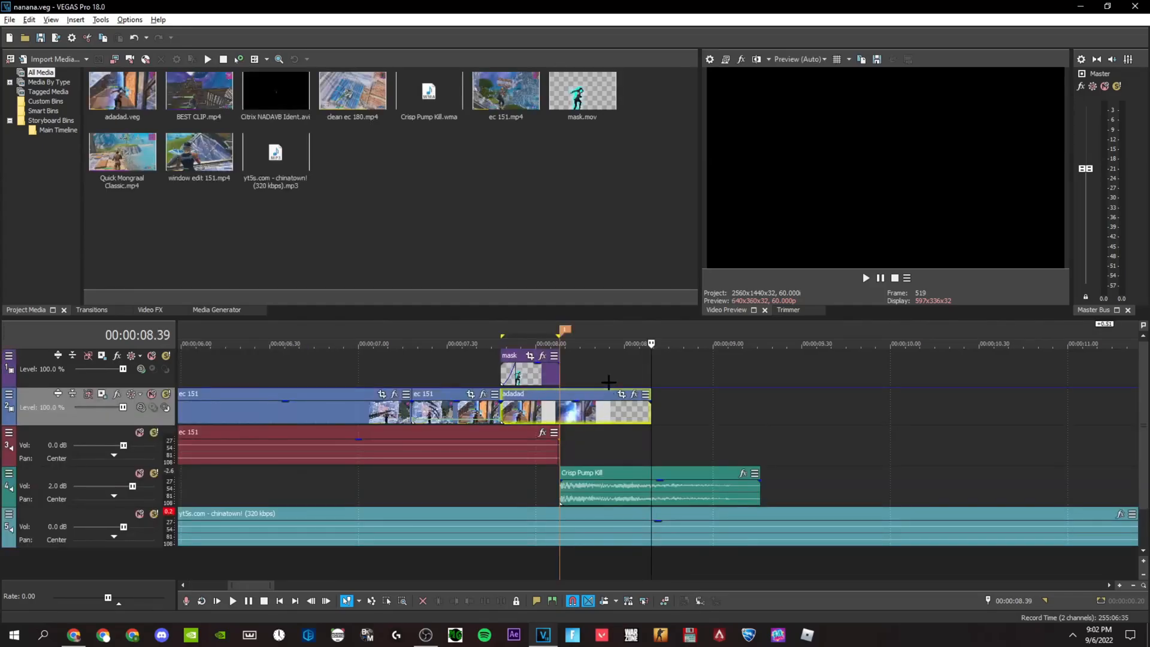
# Step: Apply the !Zoom In Part 1 preset from Yarn Transitions to the adadad clip and shift its S_BlurMoCurves keyframes to the clip's end
pyautogui.click(609, 383)
pyautogui.click(634, 394)
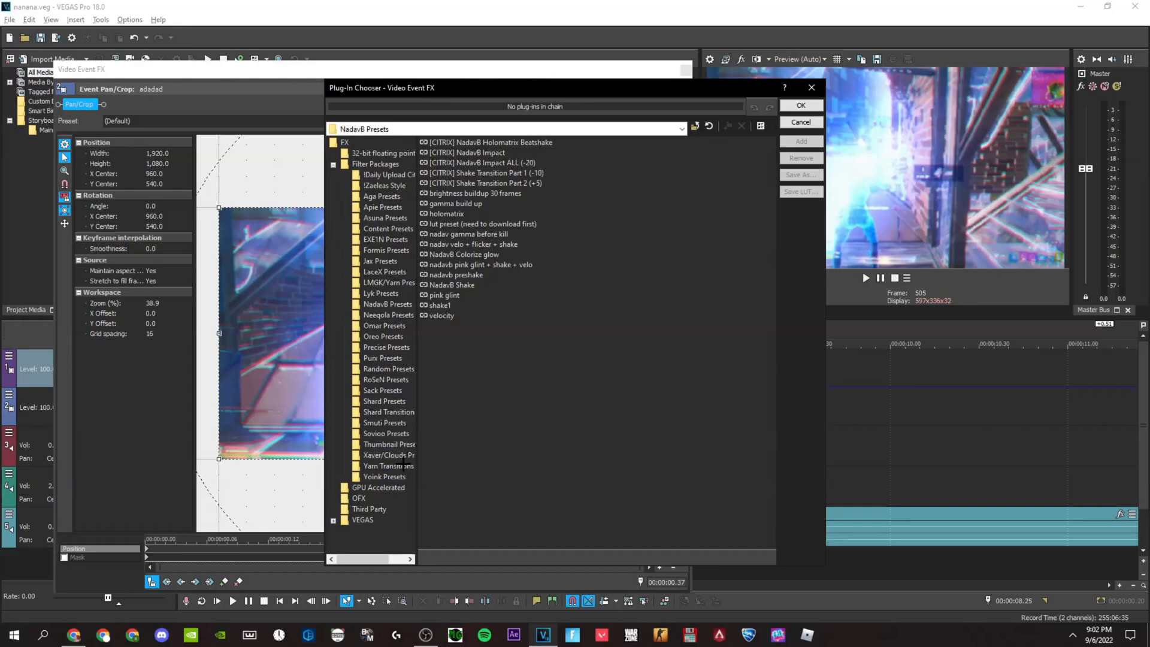
pyautogui.click(404, 465)
pyautogui.click(466, 347)
pyautogui.click(800, 140)
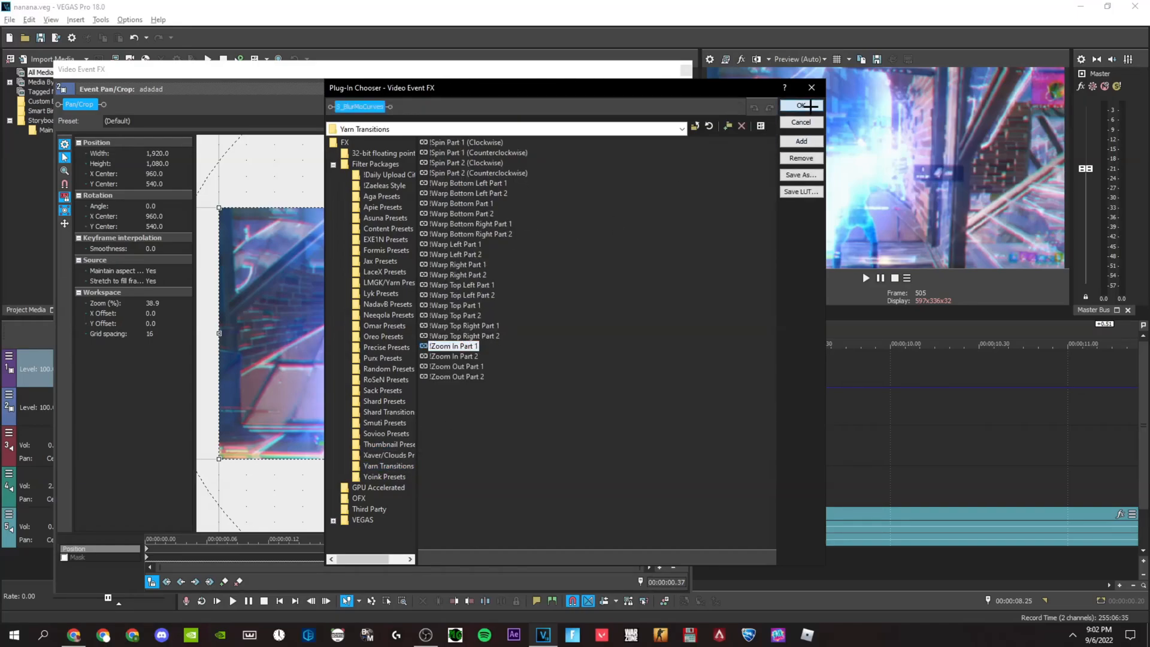
pyautogui.click(803, 106)
pyautogui.moveTo(228, 497); pyautogui.dragTo(78, 501)
pyautogui.moveTo(221, 503); pyautogui.dragTo(638, 503)
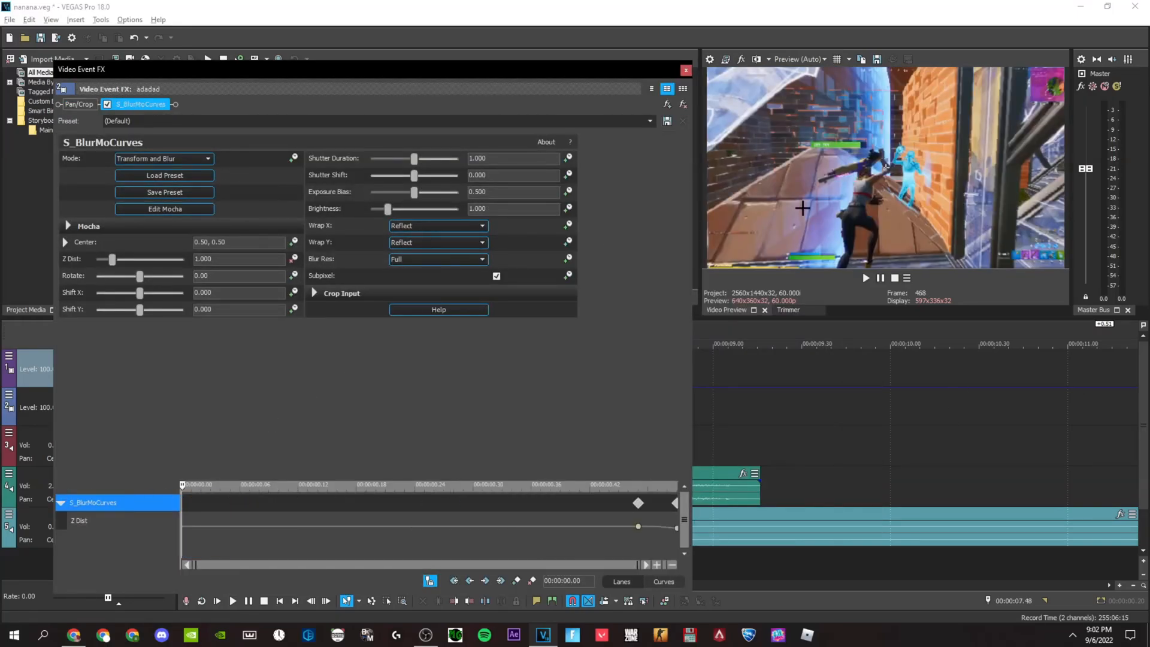
pyautogui.click(685, 70)
# Step: Play back the edit from the gameplay section through the adadad clip to review the zoom transition and impact
pyautogui.press('space')
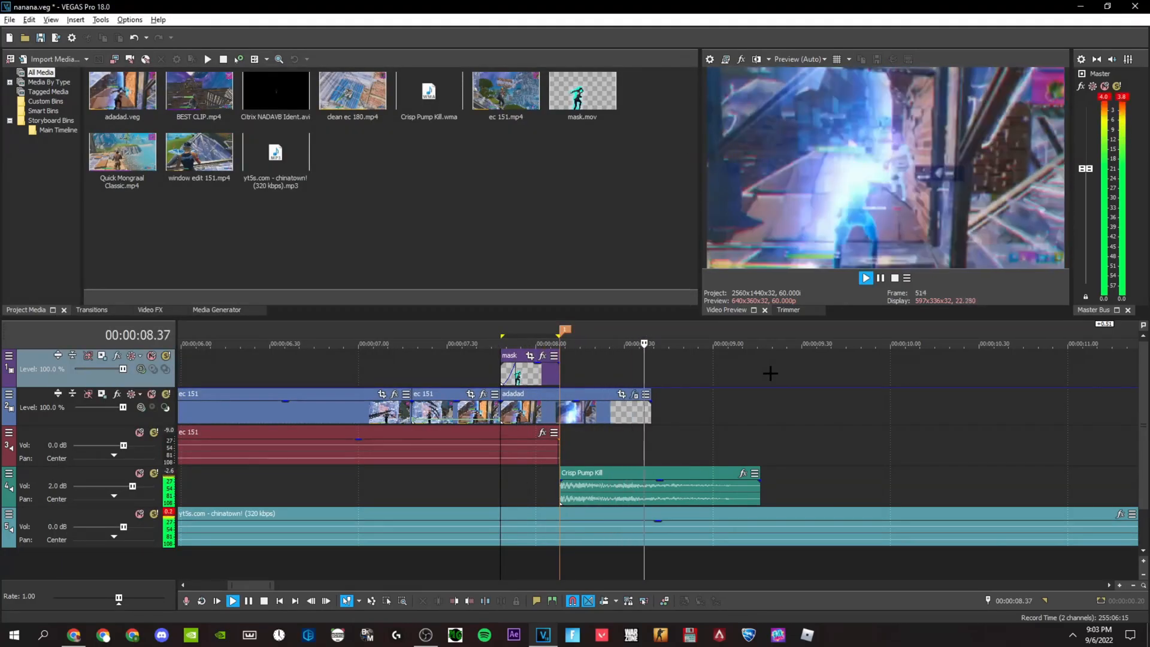
pyautogui.press('space')
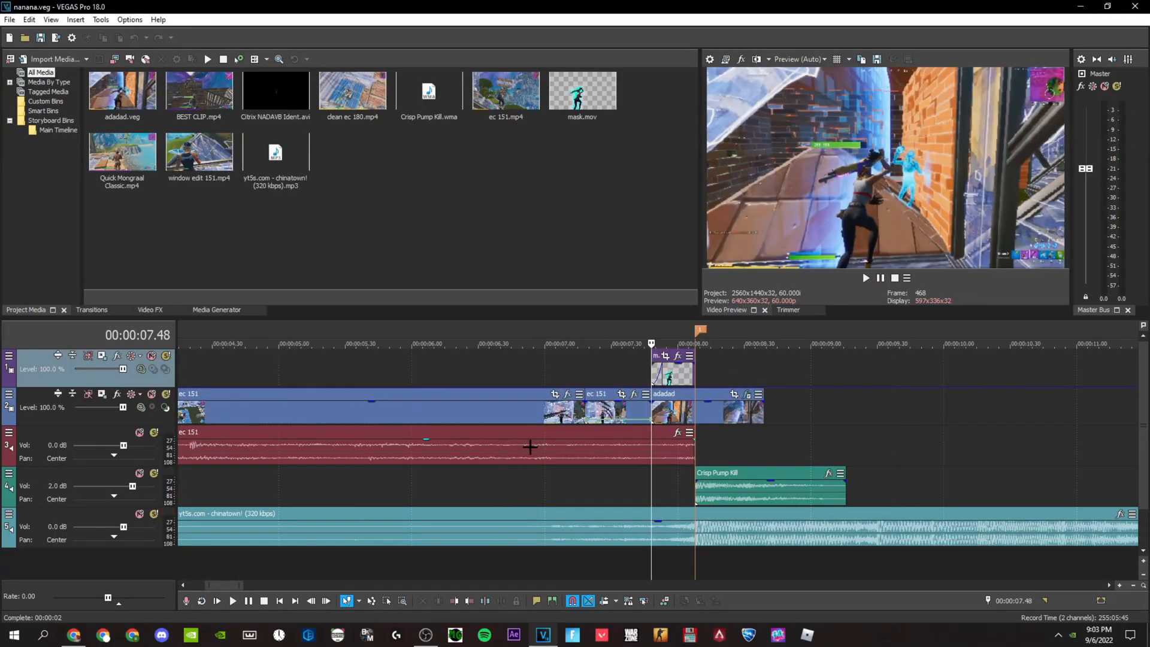
pyautogui.scroll(1, 530, 447)
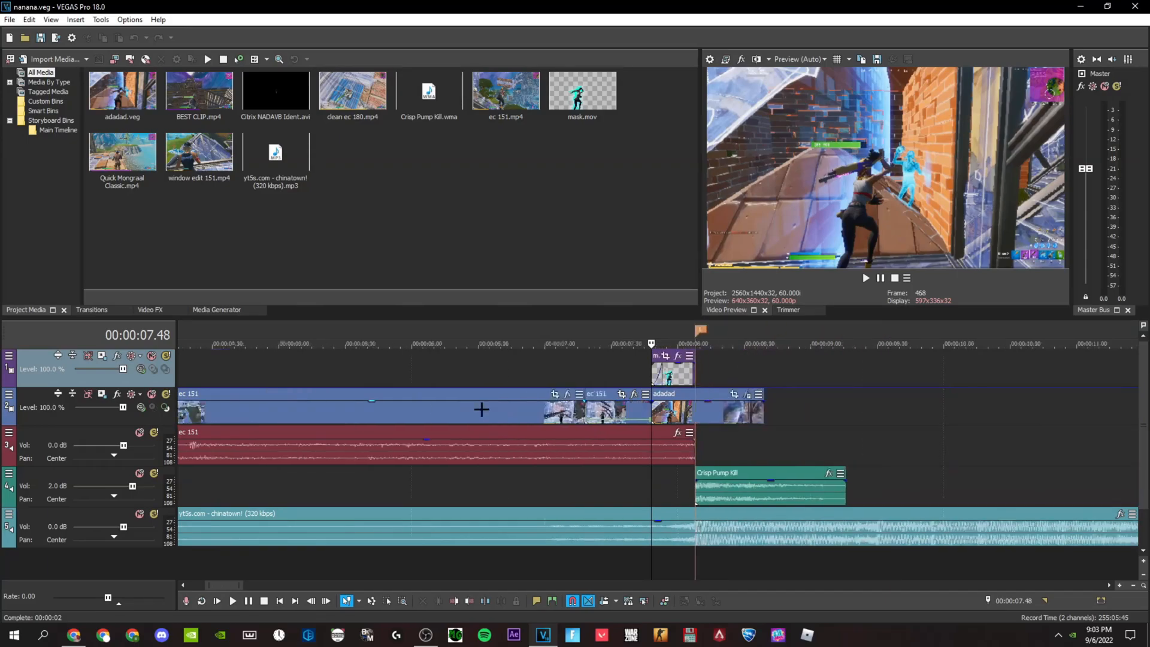
pyautogui.scroll(-7, 501, 411)
pyautogui.click(278, 381)
pyautogui.scroll(5, 497, 394)
pyautogui.scroll(-2, 497, 393)
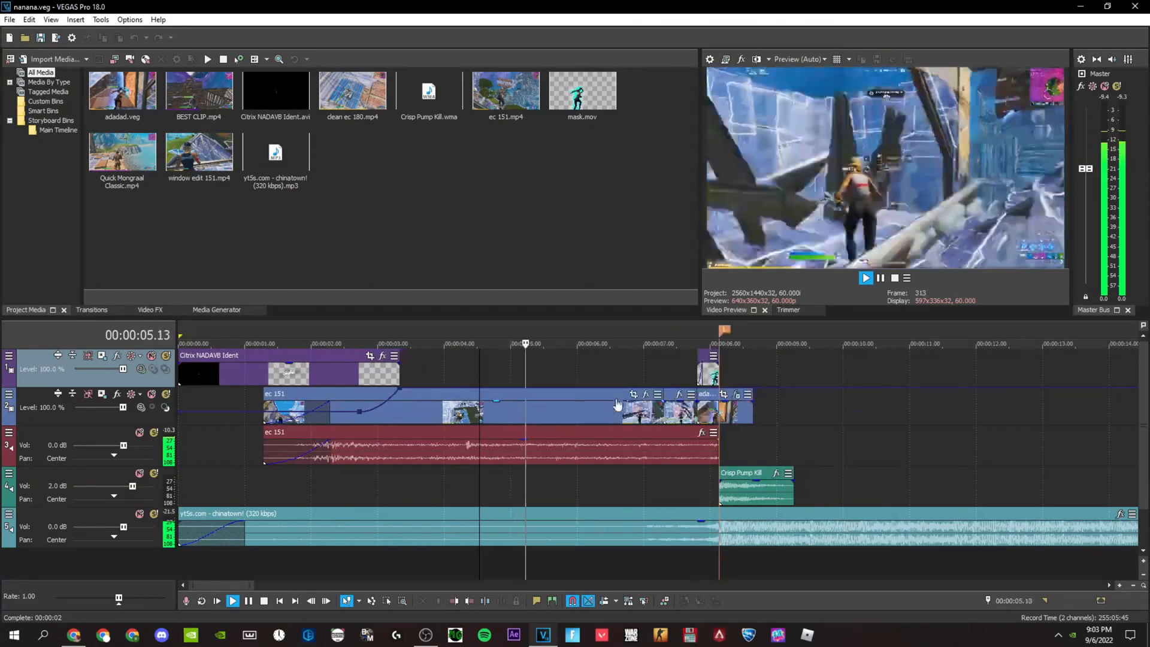
pyautogui.click(181, 403)
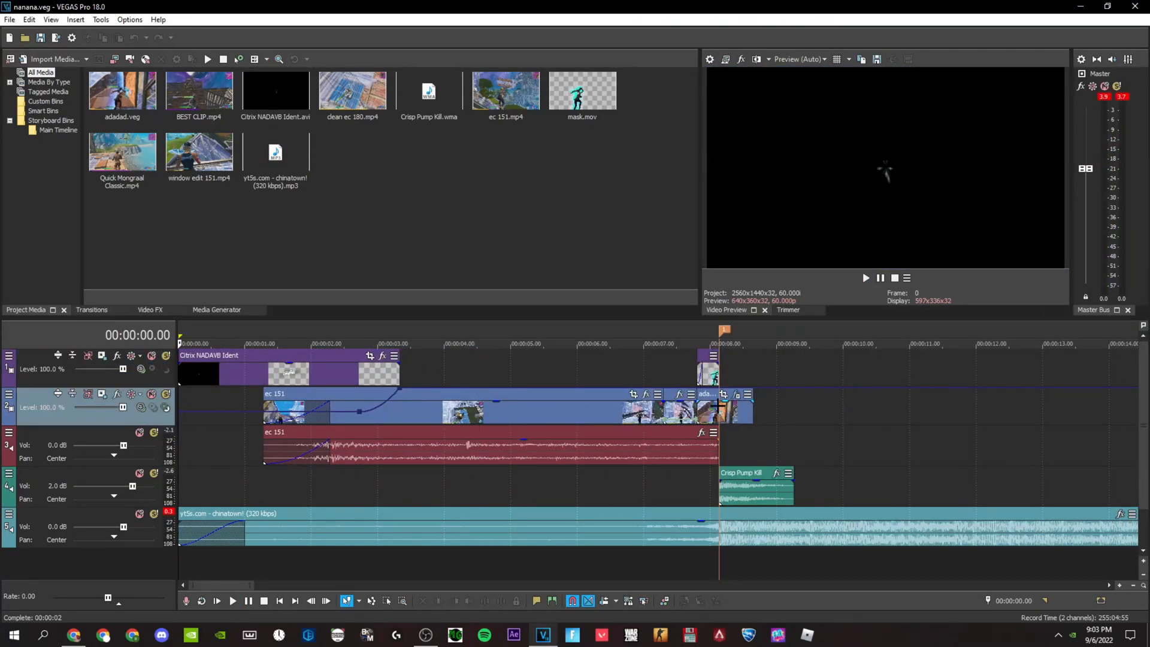
pyautogui.scroll(-2, 635, 386)
pyautogui.click(439, 378)
pyautogui.scroll(6, 440, 377)
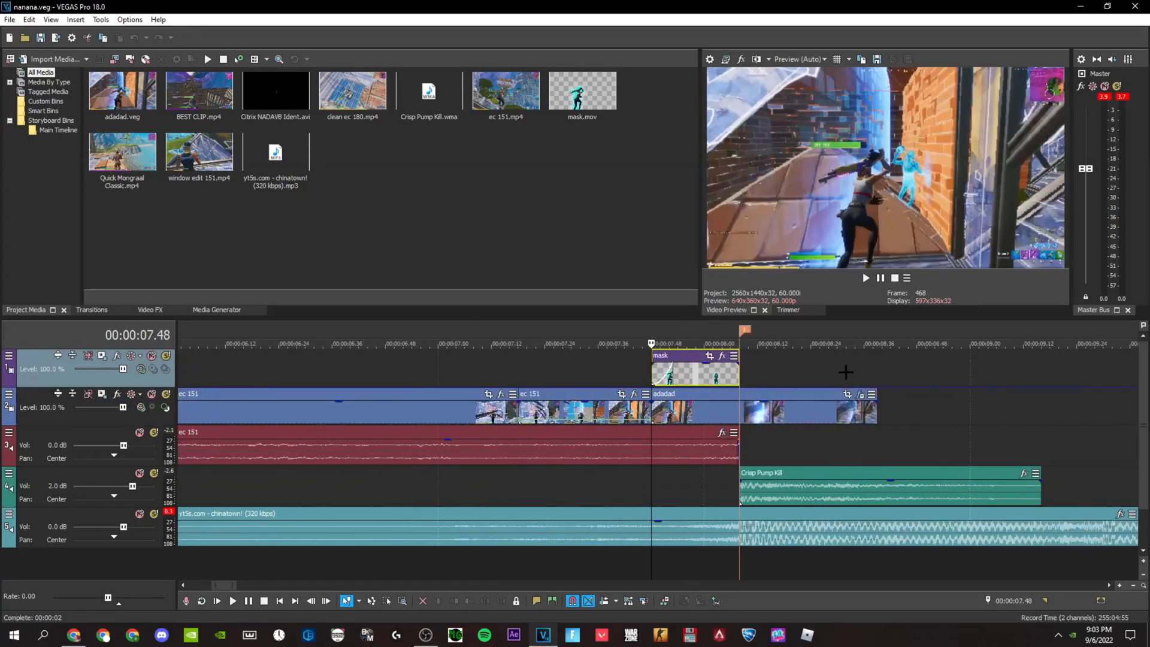
pyautogui.click(857, 379)
pyautogui.scroll(-4, 845, 398)
pyautogui.scroll(-3, 519, 368)
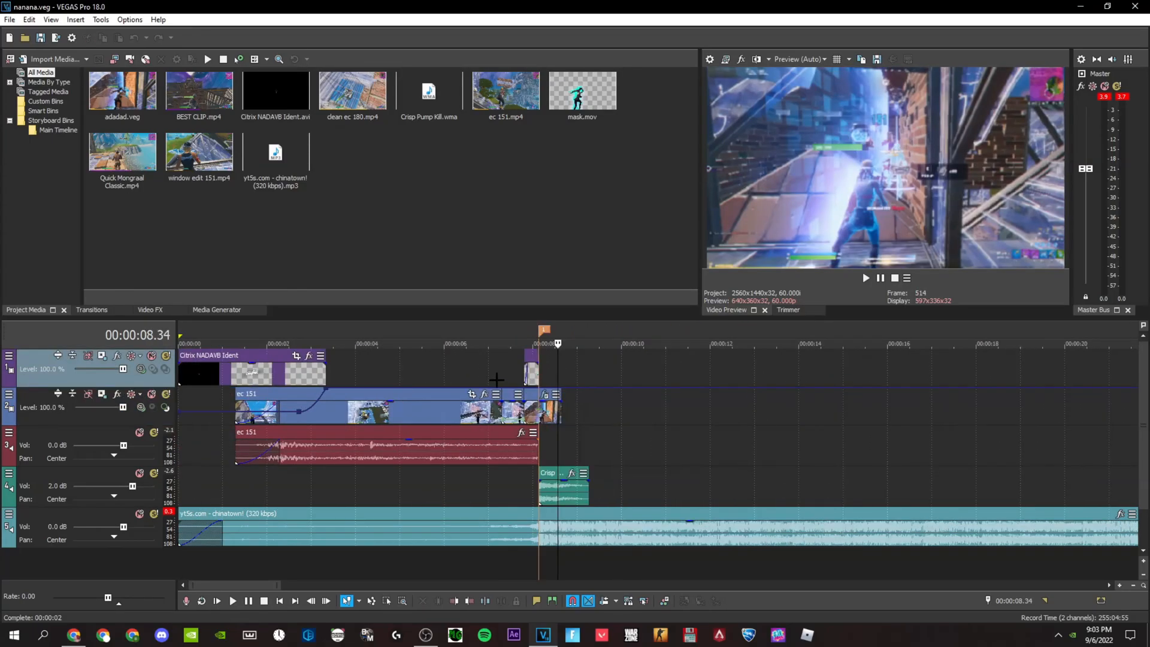
# Step: Add window edit 151.mp4 to the timeline after the adadad clip and play it to locate the kill
pyautogui.moveTo(200, 174); pyautogui.dragTo(614, 415)
pyautogui.scroll(-5, 515, 383)
pyautogui.click(353, 369)
pyautogui.press('space')
pyautogui.scroll(5, 542, 408)
pyautogui.press('space')
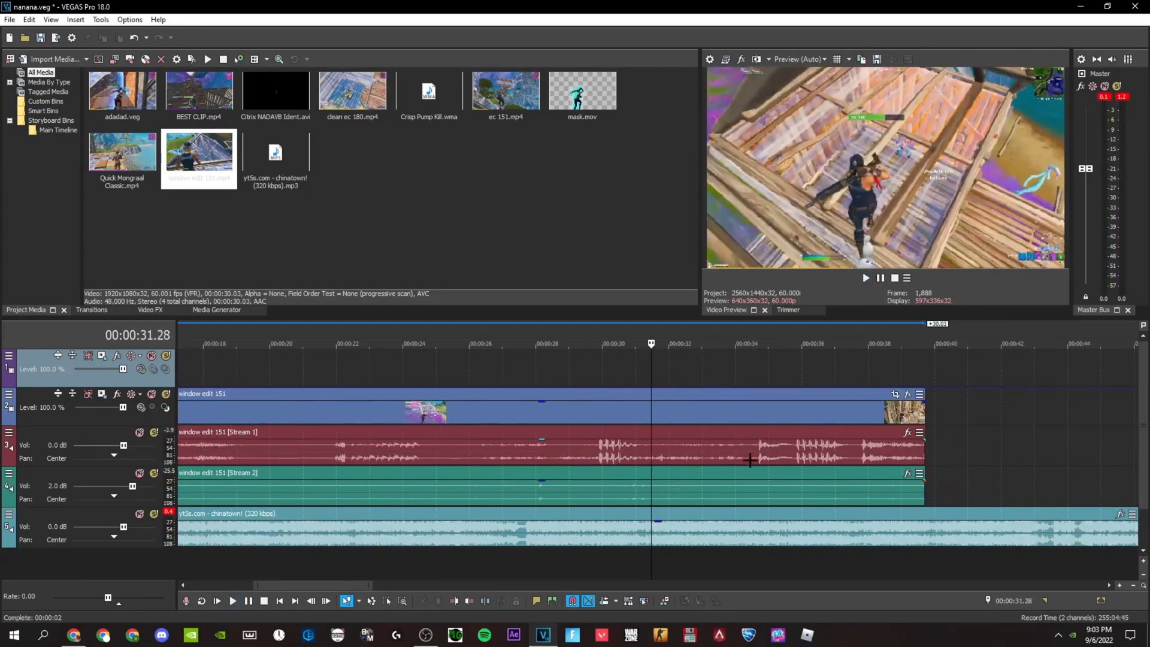
# Step: Find the kill shot around 00:00:37.53 in window edit 151, split the clip there and delete the part before the split
pyautogui.scroll(-2, 745, 463)
pyautogui.click(766, 456)
pyautogui.click(797, 453)
pyautogui.click(850, 445)
pyautogui.click(857, 445)
pyautogui.click(864, 446)
pyautogui.press('Right')
pyautogui.press('Right')
pyautogui.press('Left')
pyautogui.press('Left')
pyautogui.press('Right')
pyautogui.scroll(4, 743, 528)
pyautogui.press('s')
pyautogui.rightClick(633, 412)
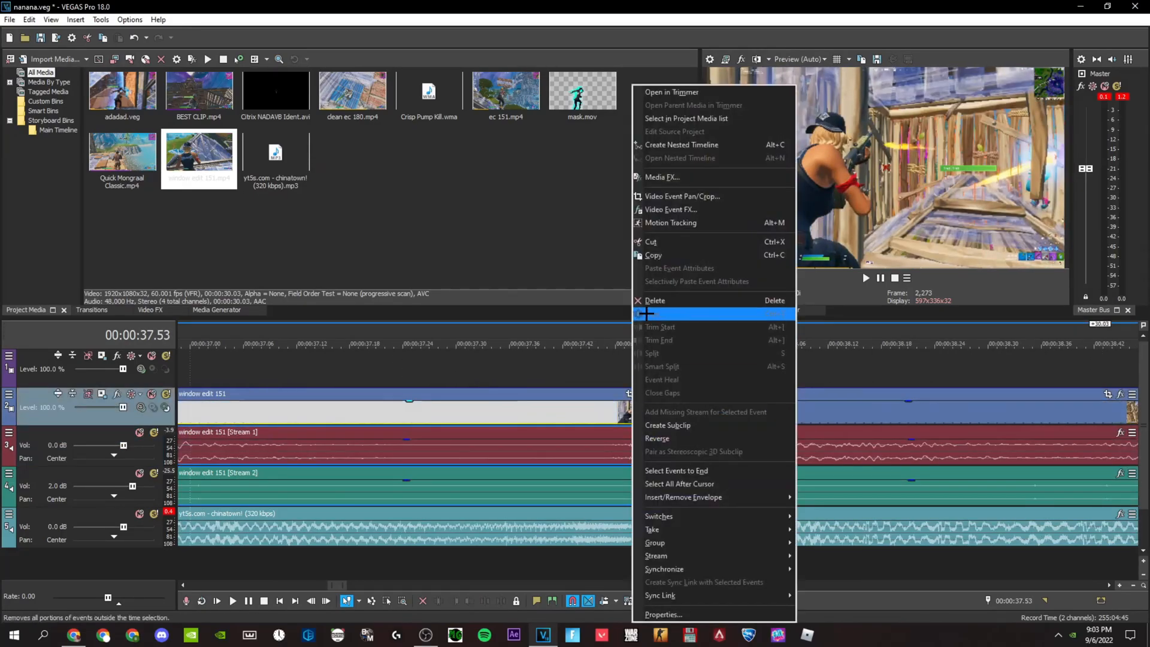
pyautogui.click(650, 302)
# Step: Place the shortened window edit 151 clip directly after the adadad clip and add a marker at 00:00:09.30
pyautogui.scroll(-8, 634, 444)
pyautogui.moveTo(338, 447); pyautogui.dragTo(240, 443)
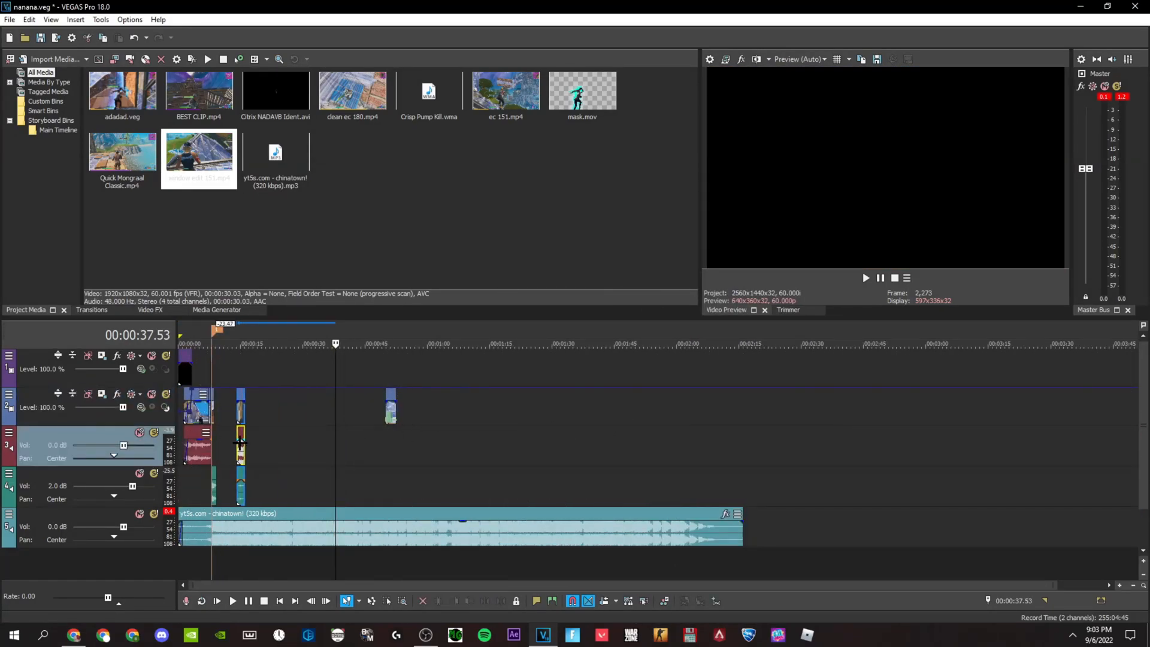
pyautogui.click(209, 367)
pyautogui.scroll(8, 215, 367)
pyautogui.press('space')
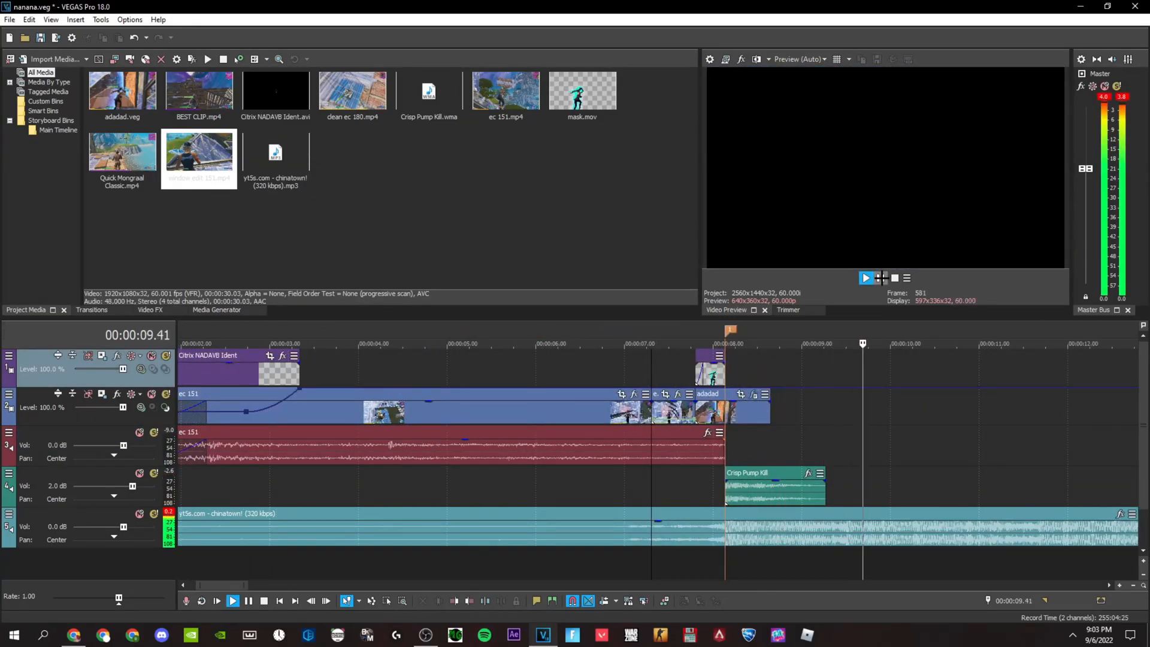
pyautogui.press('space')
pyautogui.click(827, 473)
pyautogui.scroll(10, 827, 472)
pyautogui.press('space')
pyautogui.scroll(-10, 785, 464)
pyautogui.moveTo(1012, 410); pyautogui.dragTo(576, 436)
# Step: Delete the Stream 2 audio of window edit 151 and the part of its Stream 1 audio after 00:00:09.30
pyautogui.rightClick(657, 489)
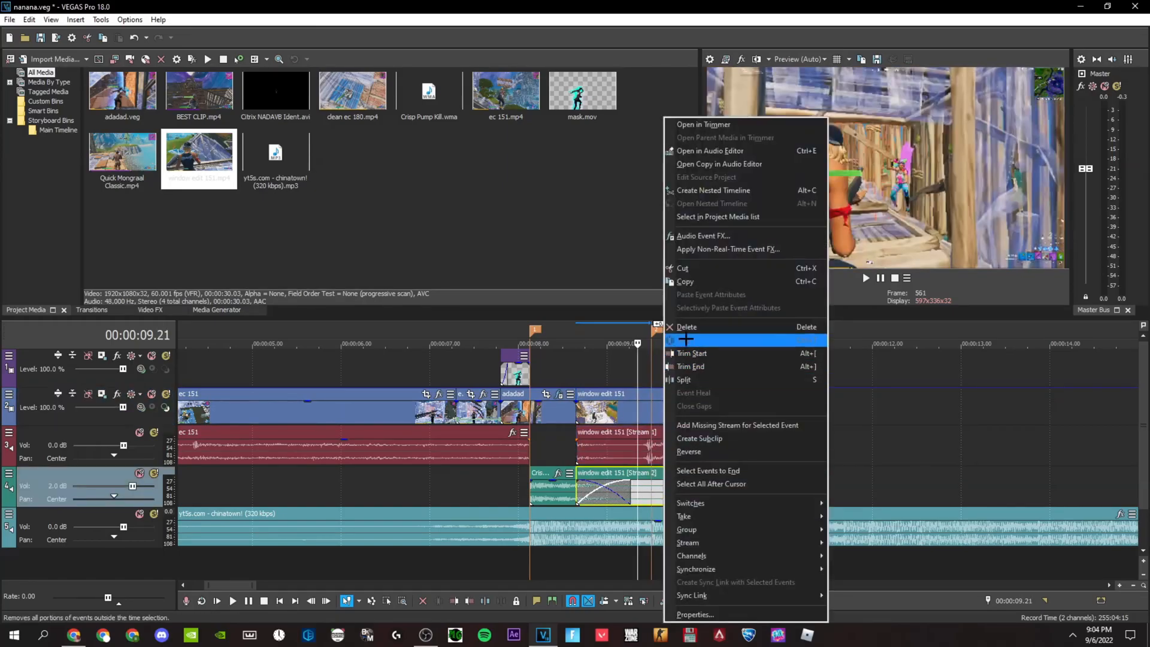
pyautogui.click(683, 367)
pyautogui.click(675, 447)
pyautogui.rightClick(660, 452)
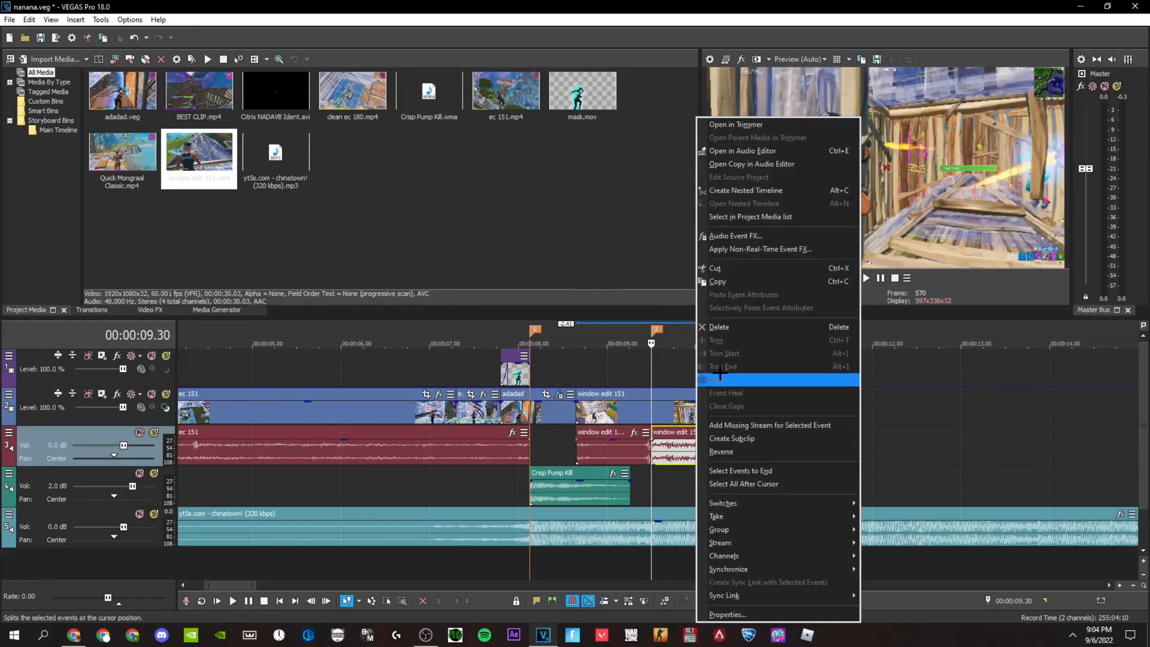
pyautogui.click(728, 336)
# Step: Copy the Crisp Pump Kill sound to 00:00:09.30 on the same track and play back the section
pyautogui.moveTo(578, 491); pyautogui.dragTo(704, 496)
pyautogui.press('space')
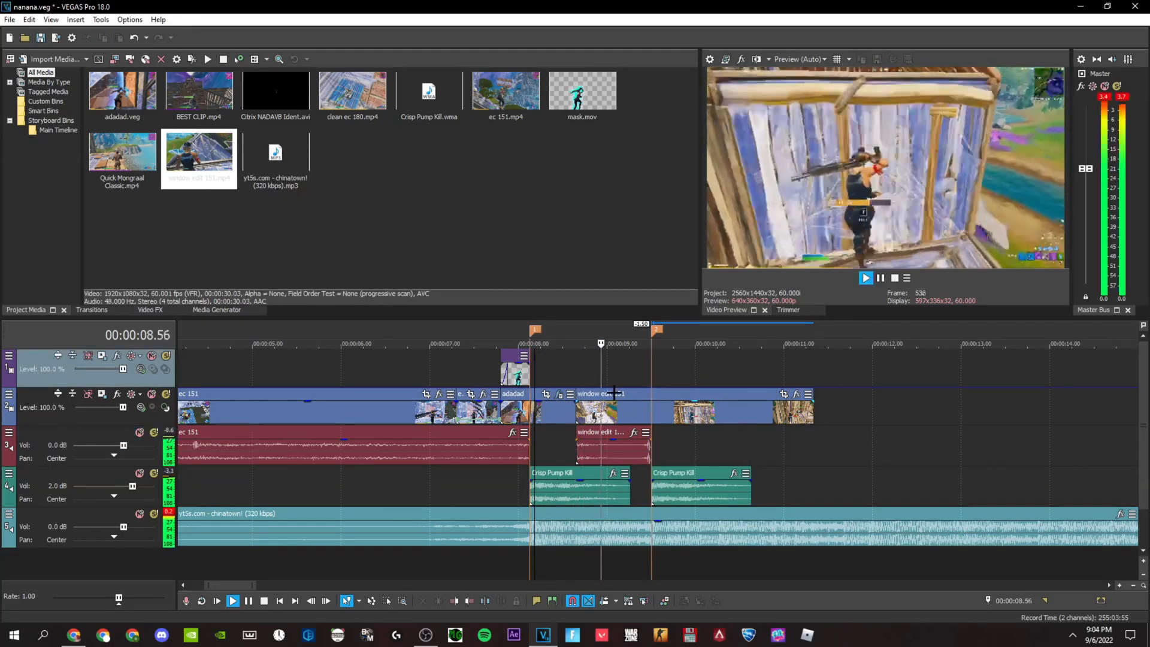
pyautogui.press('space')
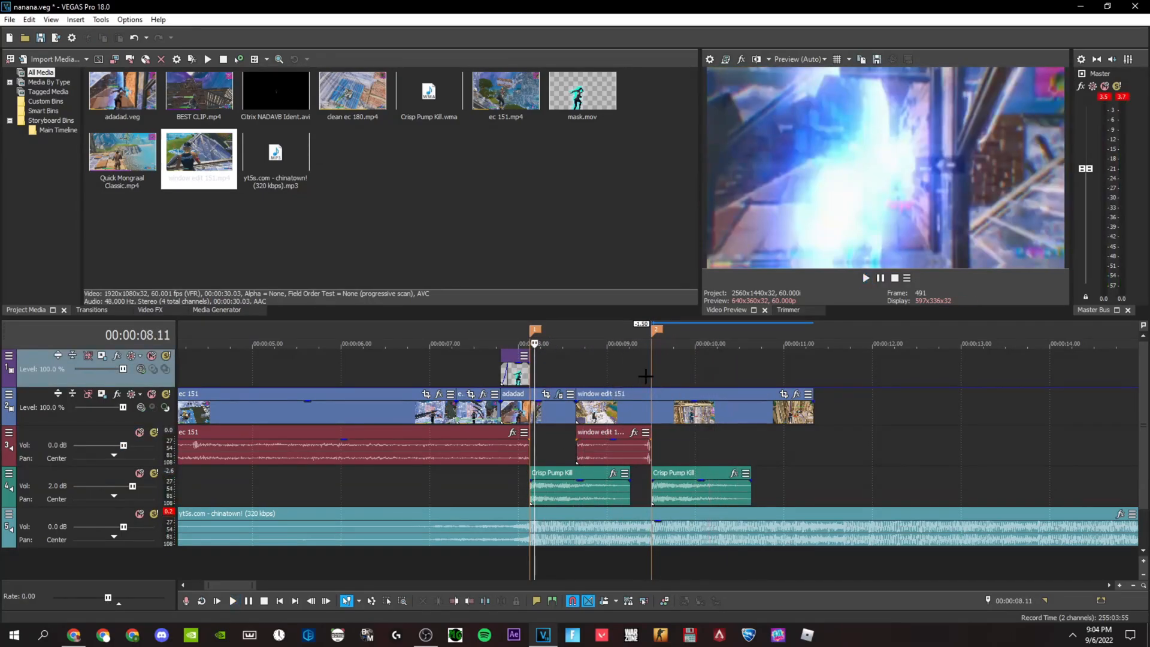
# Step: Move the cursor back 50 frames from the 00:00:09.30 marker and examine where the window edit 151 clip starts
pyautogui.click(647, 377)
pyautogui.click(648, 411)
pyautogui.write('-1.5')
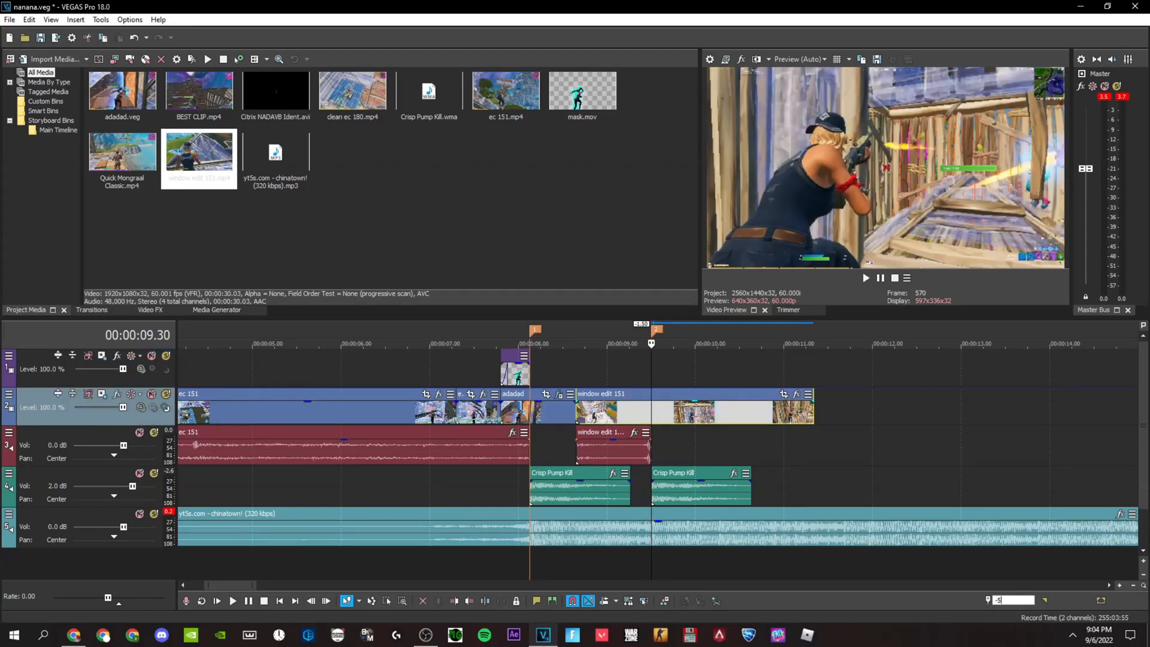
pyautogui.write('0')
pyautogui.press('Return')
pyautogui.scroll(9, 657, 406)
pyautogui.scroll(-6, 640, 408)
pyautogui.scroll(4, 640, 407)
pyautogui.scroll(2, 639, 407)
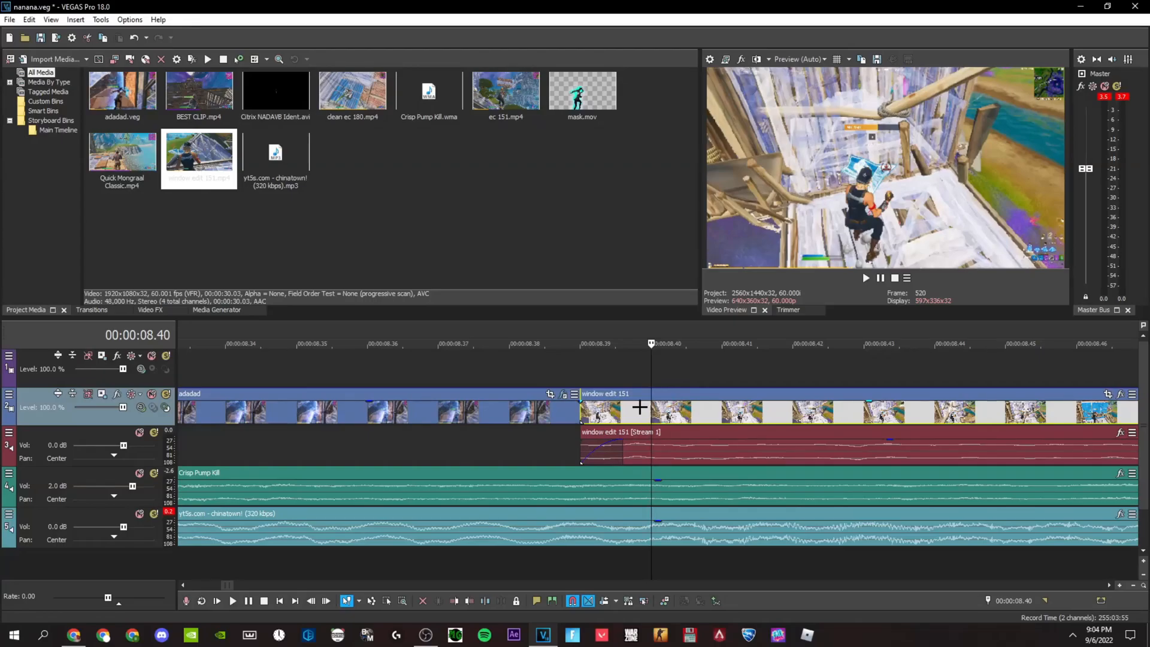
pyautogui.scroll(-8, 640, 407)
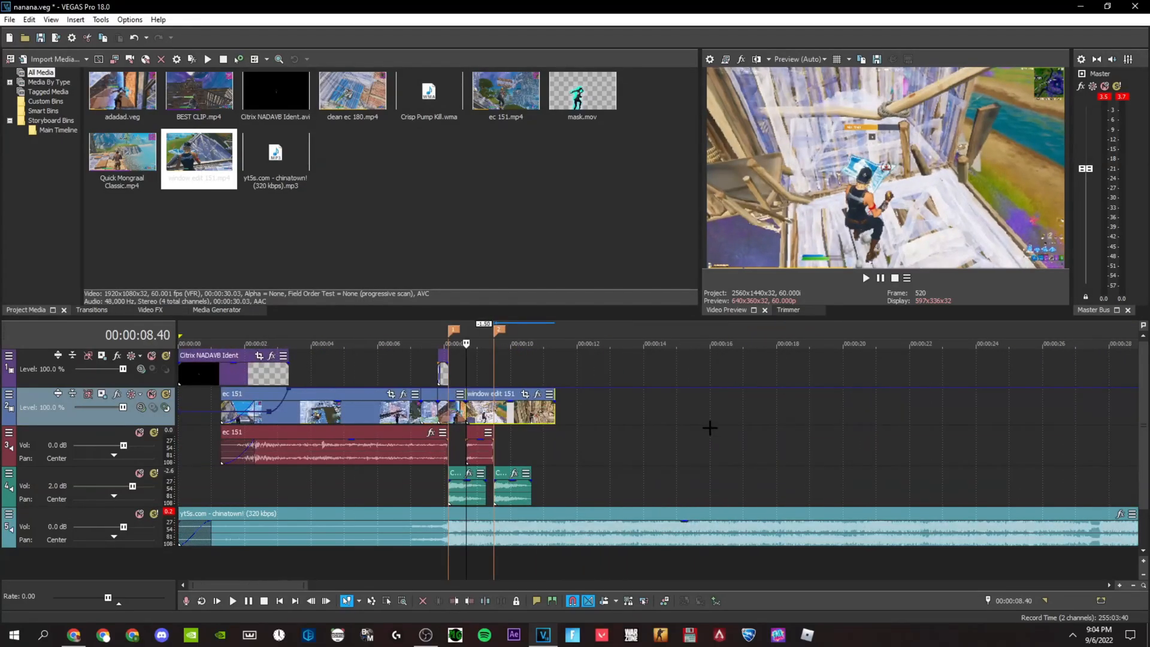
pyautogui.scroll(8, 710, 433)
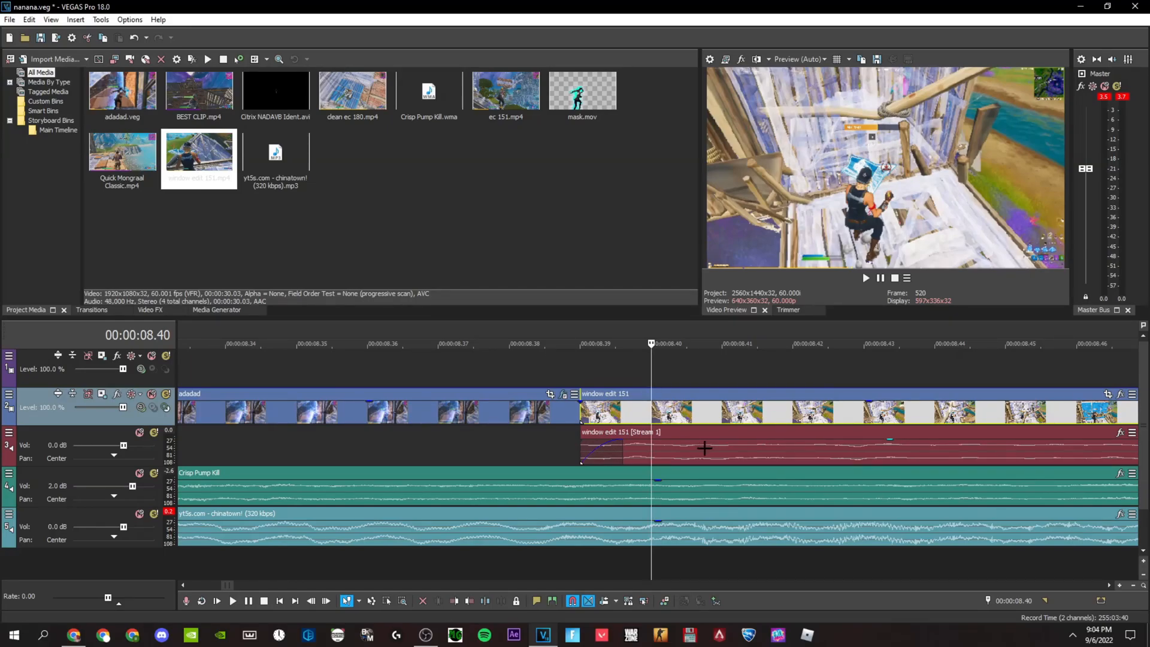
pyautogui.scroll(-8, 704, 448)
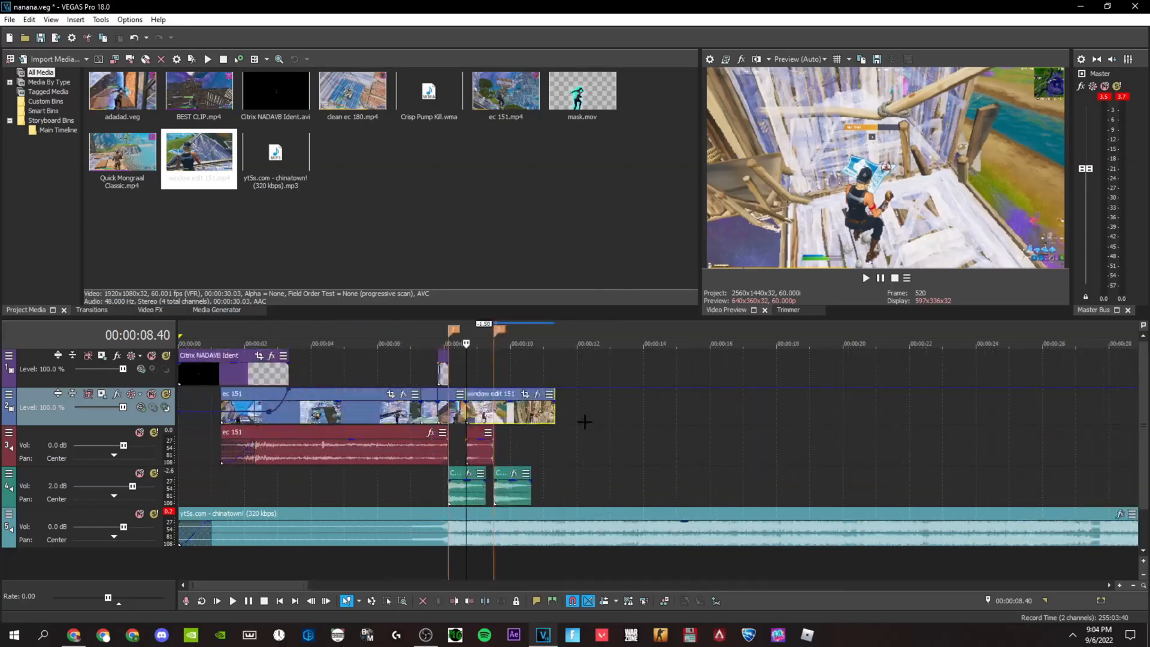
# Step: Insert a velocity envelope on the window edit 151 clip and raise the velocity near the 00:00:09.30 marker
pyautogui.scroll(2, 775, 415)
pyautogui.click(761, 408)
pyautogui.rightClick(770, 411)
pyautogui.moveTo(843, 498)
pyautogui.click(956, 496)
pyautogui.scroll(6, 785, 455)
pyautogui.rightClick(652, 419)
pyautogui.click(661, 427)
pyautogui.moveTo(651, 420); pyautogui.dragTo(652, 416)
pyautogui.moveTo(652, 419); pyautogui.dragTo(653, 403)
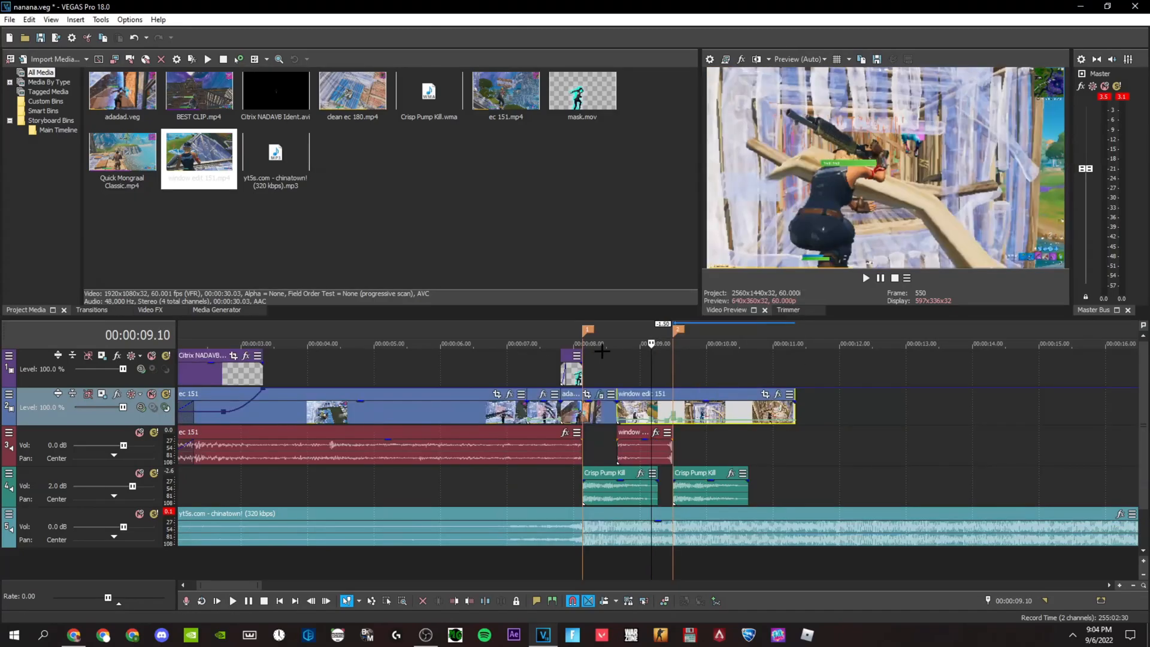
# Step: Apply the !Zoom In Part 2 preset from Yarn Transitions to the window edit 151 clip and play back the transition
pyautogui.click(613, 347)
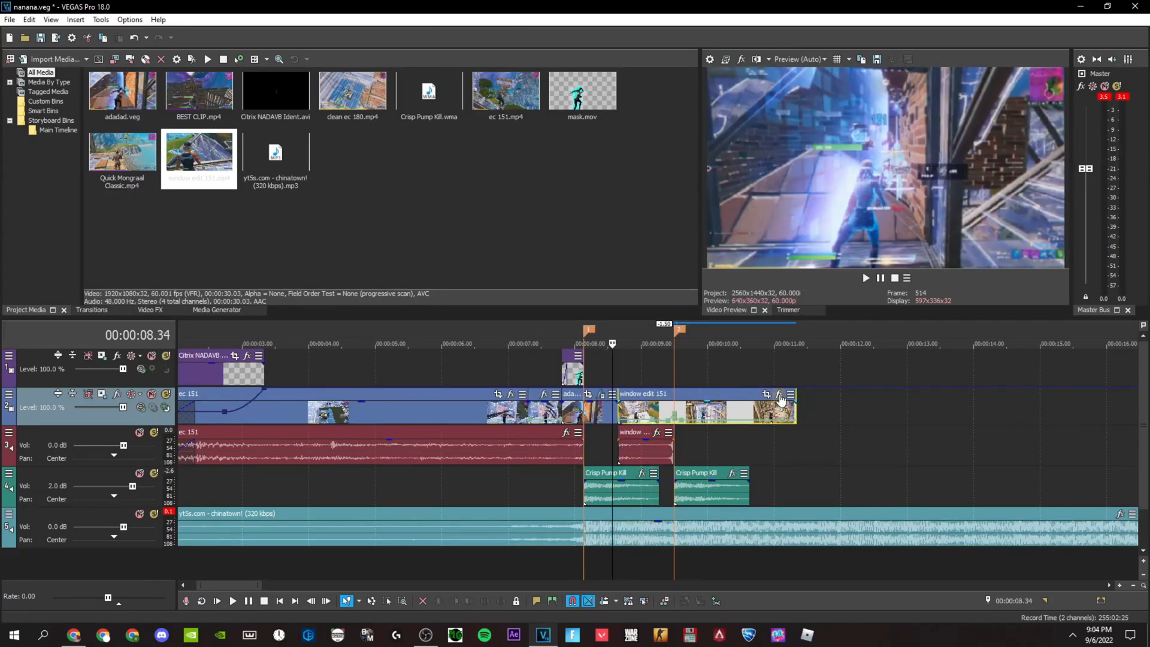
pyautogui.click(779, 395)
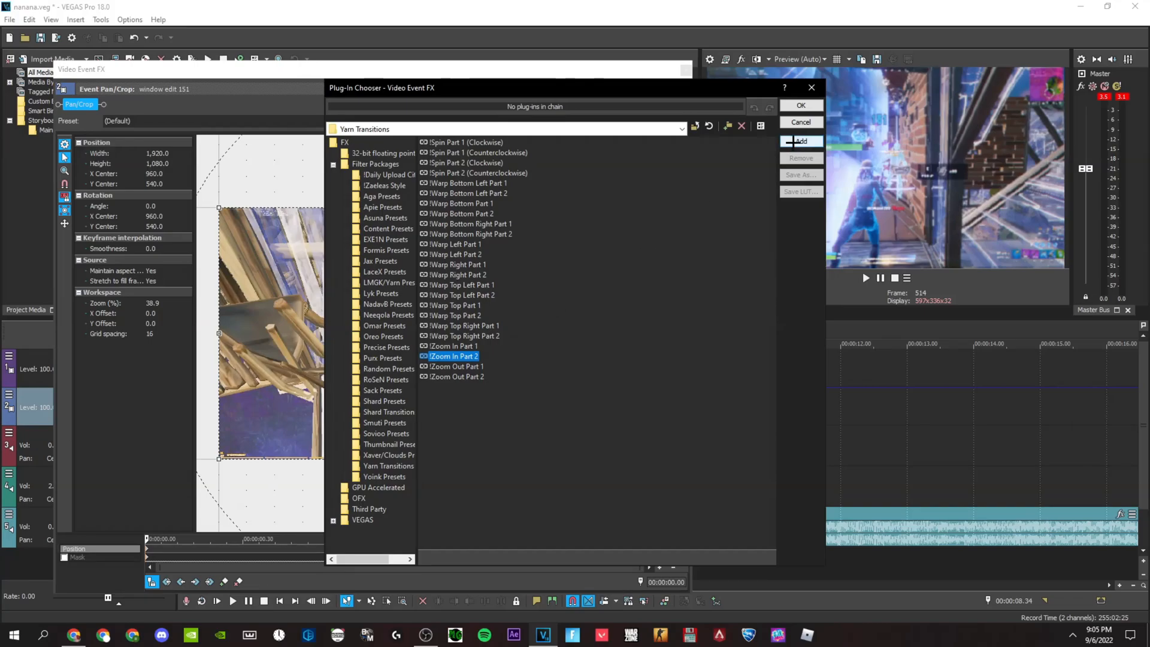
pyautogui.click(792, 142)
pyautogui.click(800, 105)
pyautogui.click(685, 69)
pyautogui.press('space')
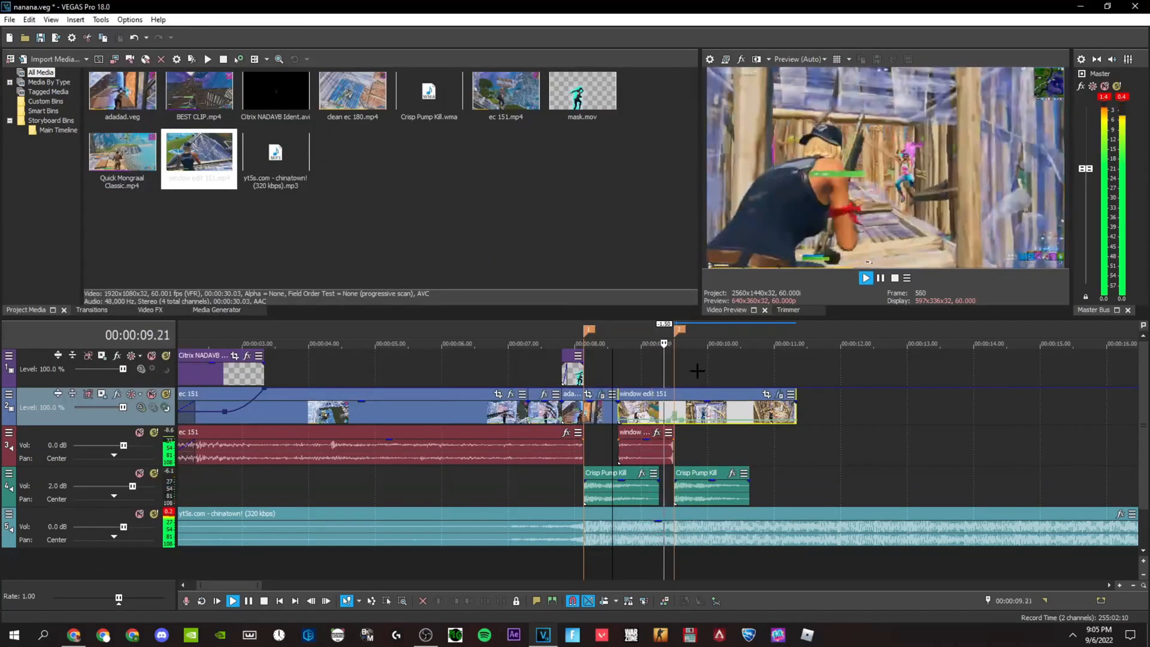
pyautogui.press('space')
pyautogui.click(676, 403)
pyautogui.press('s')
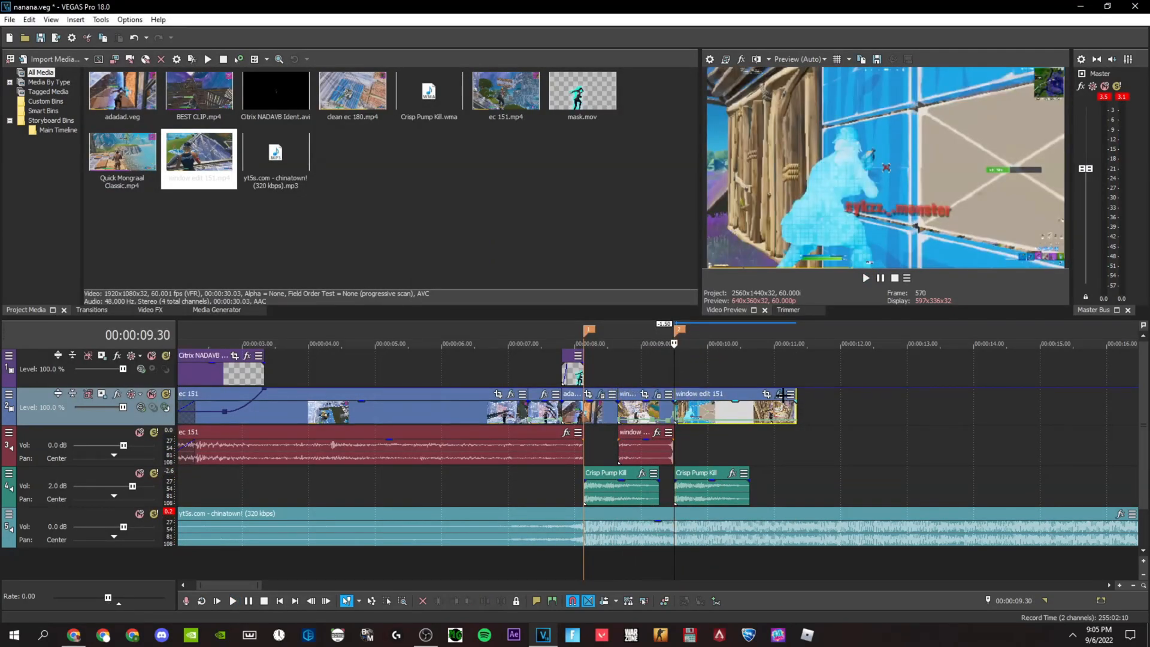
pyautogui.click(780, 394)
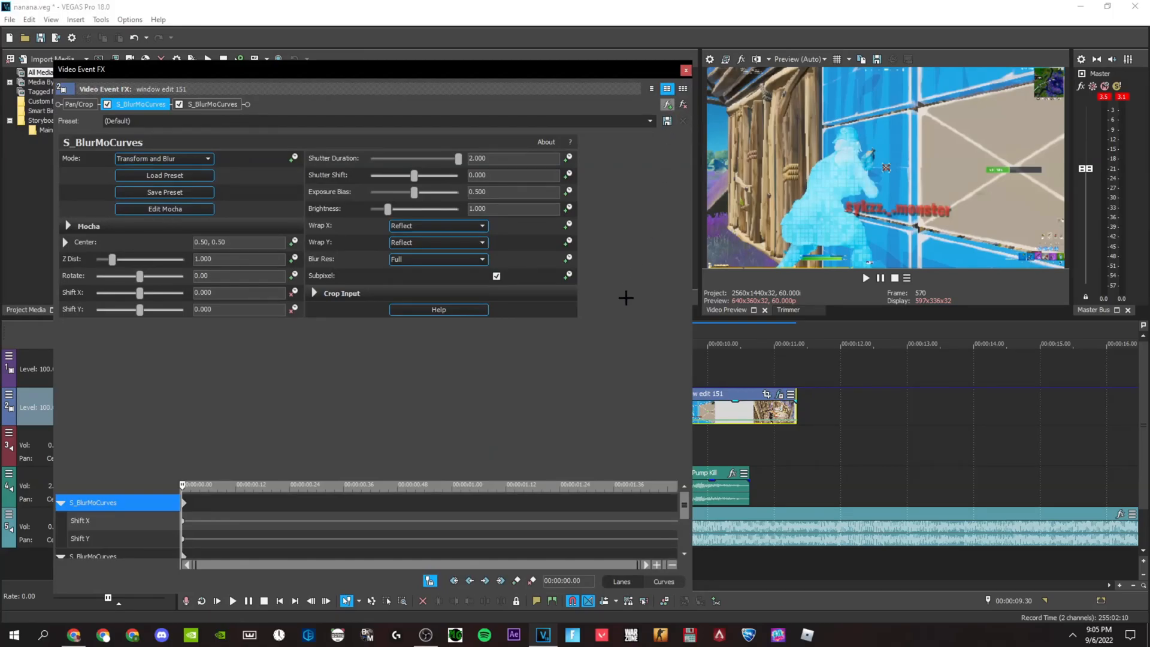
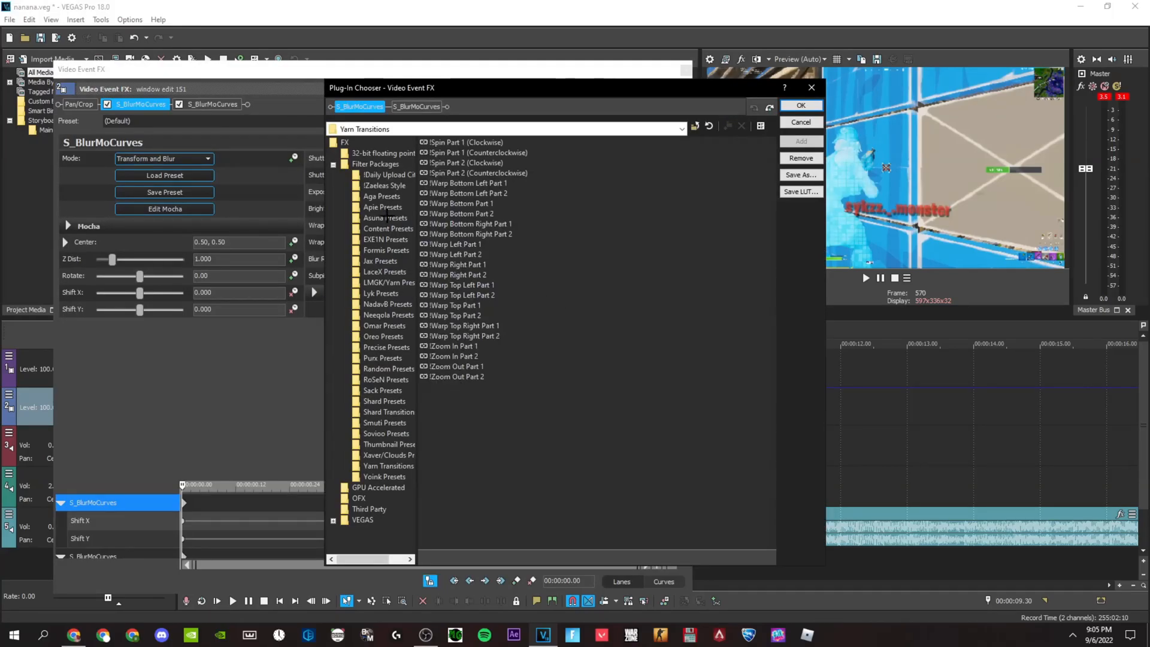
pyautogui.click(389, 306)
pyautogui.click(479, 142)
pyautogui.doubleClick(468, 152)
pyautogui.click(801, 105)
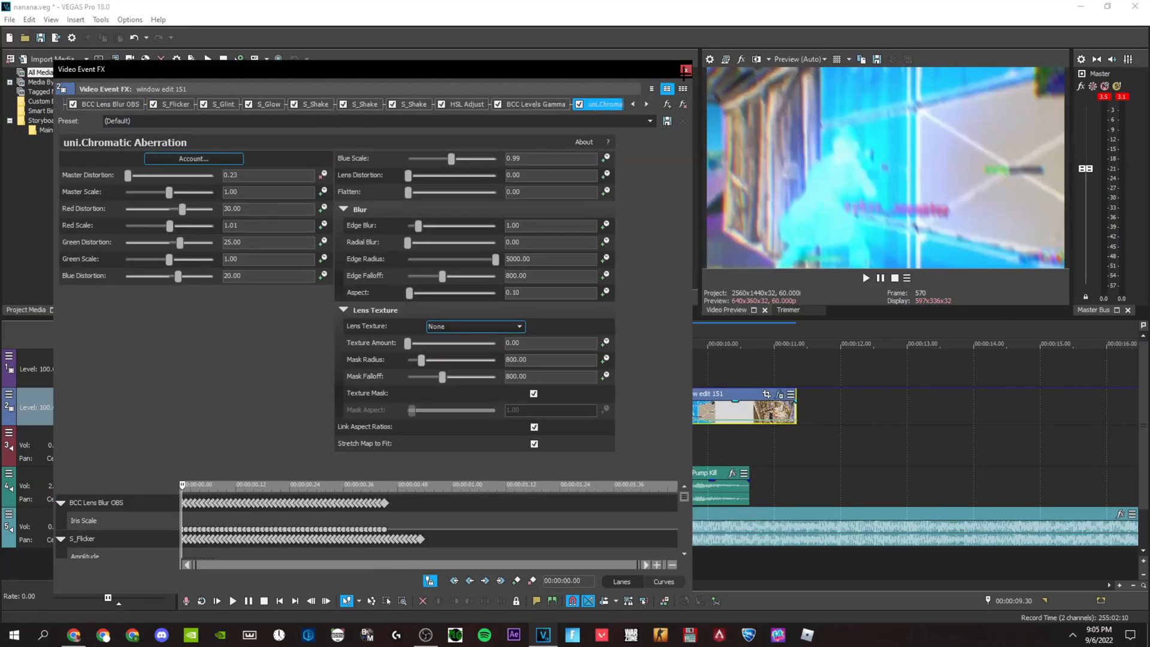
pyautogui.click(685, 70)
# Step: Remove the S_Glint effect from the second part of window edit 151 and check the remaining effect chain
pyautogui.click(778, 394)
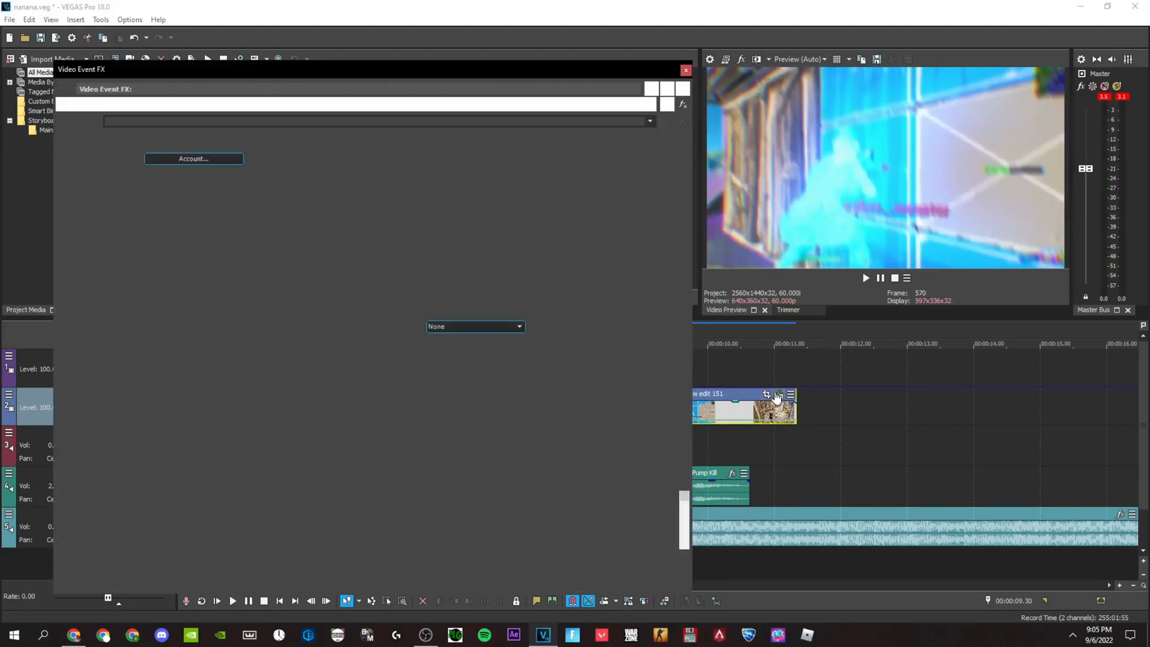
pyautogui.click(206, 109)
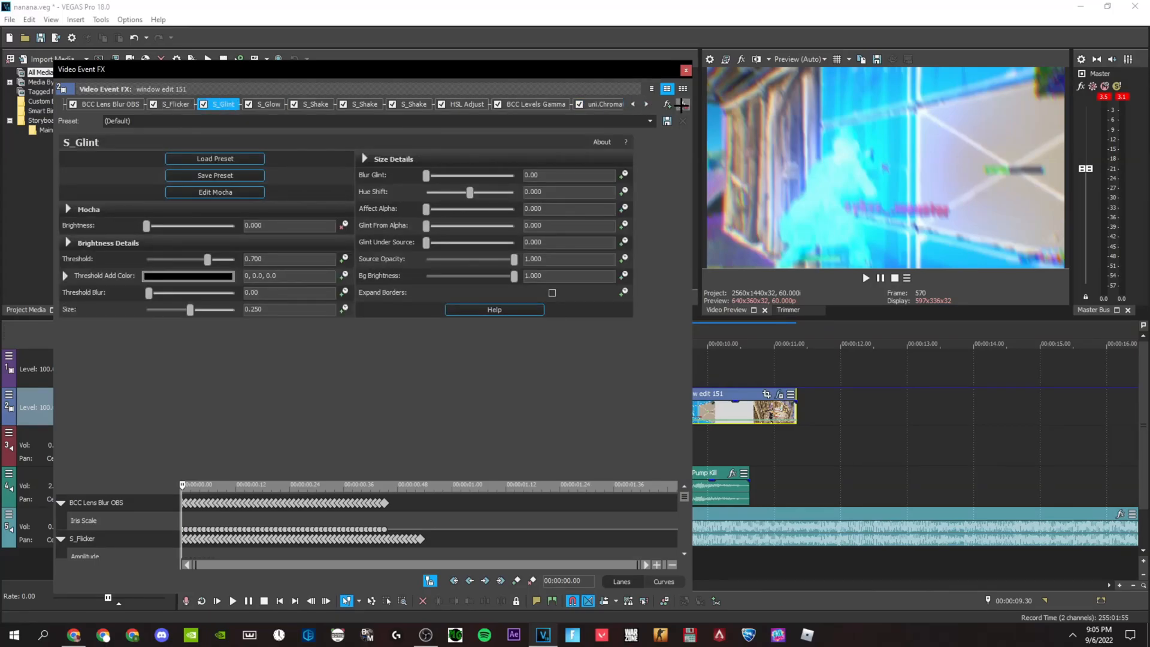
pyautogui.click(685, 70)
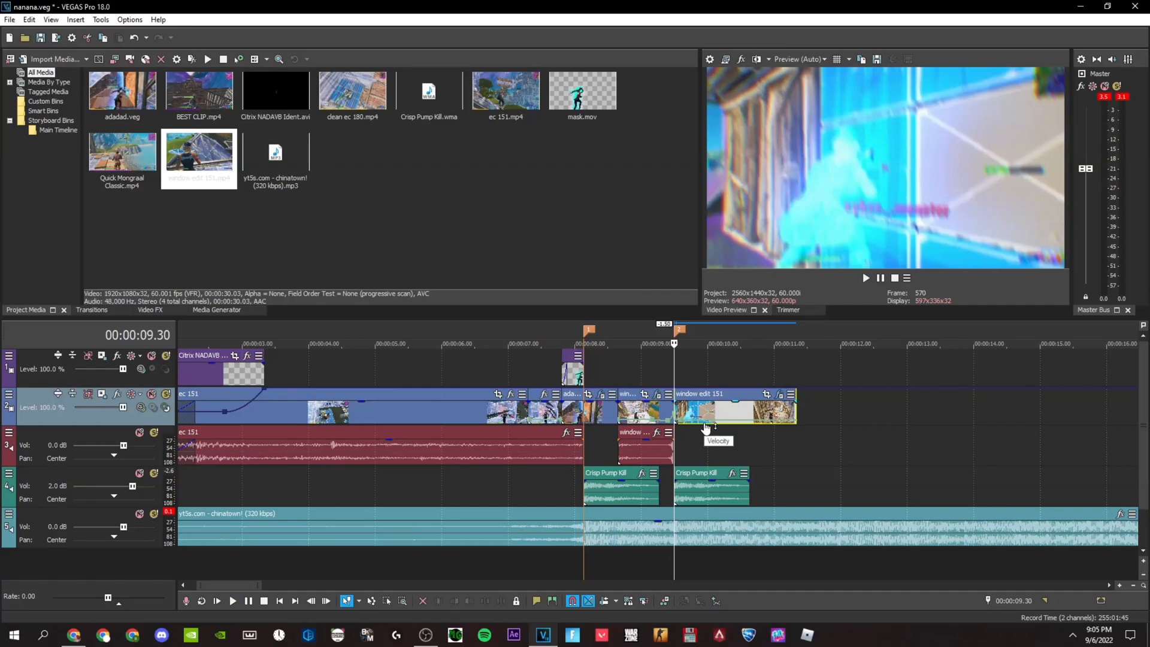
pyautogui.click(778, 394)
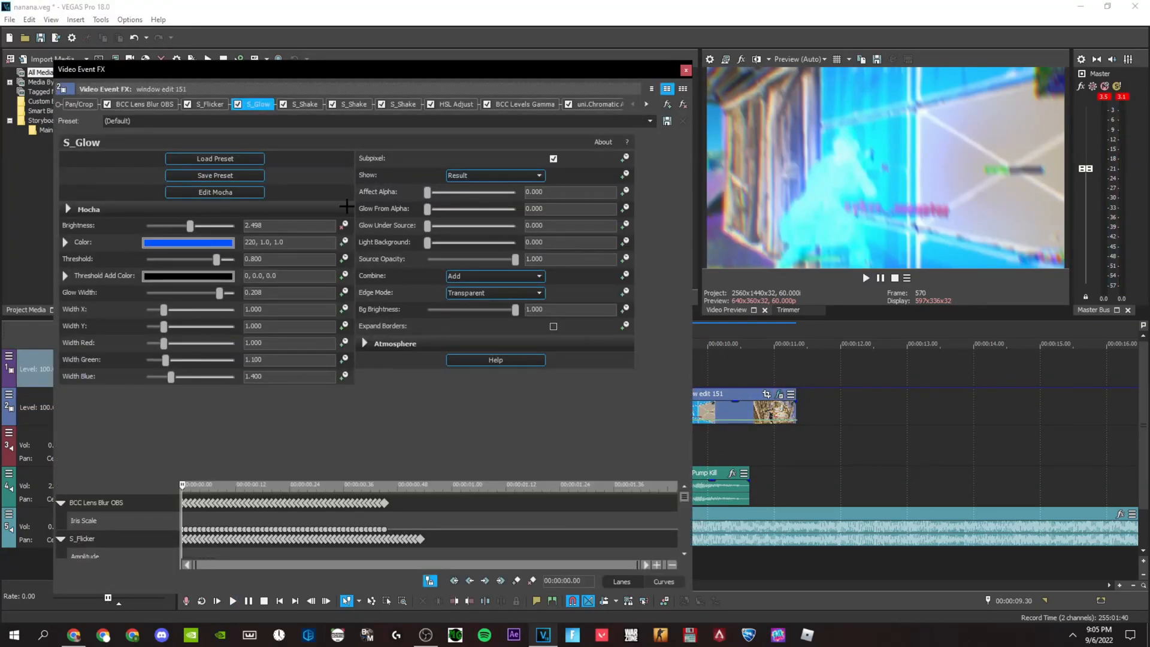
pyautogui.click(138, 110)
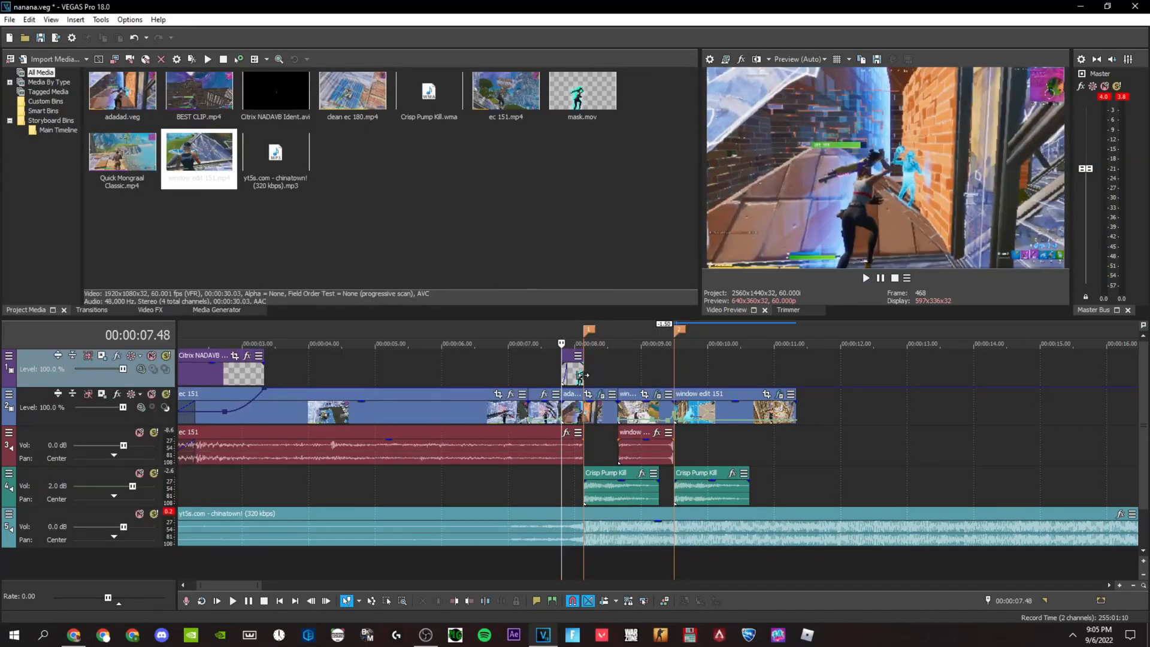
# Step: Open the adadad nested timeline and examine the effect chain on its ec 151 clip
pyautogui.press('space')
pyautogui.press('space')
pyautogui.click(582, 375)
pyautogui.click(601, 394)
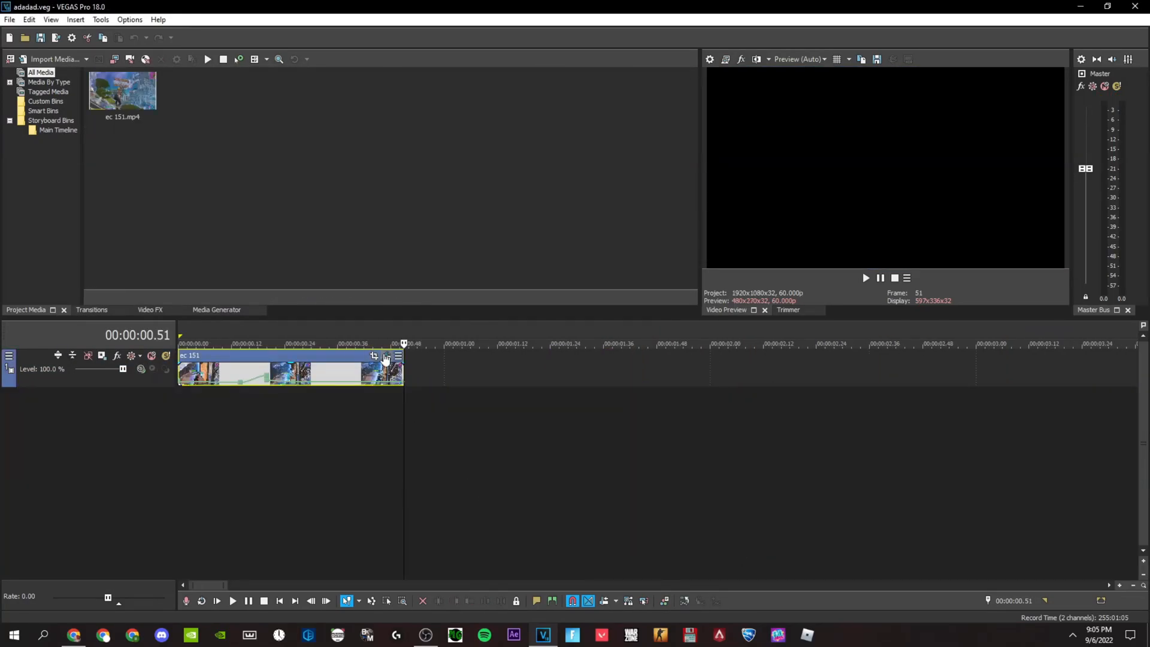
pyautogui.click(386, 357)
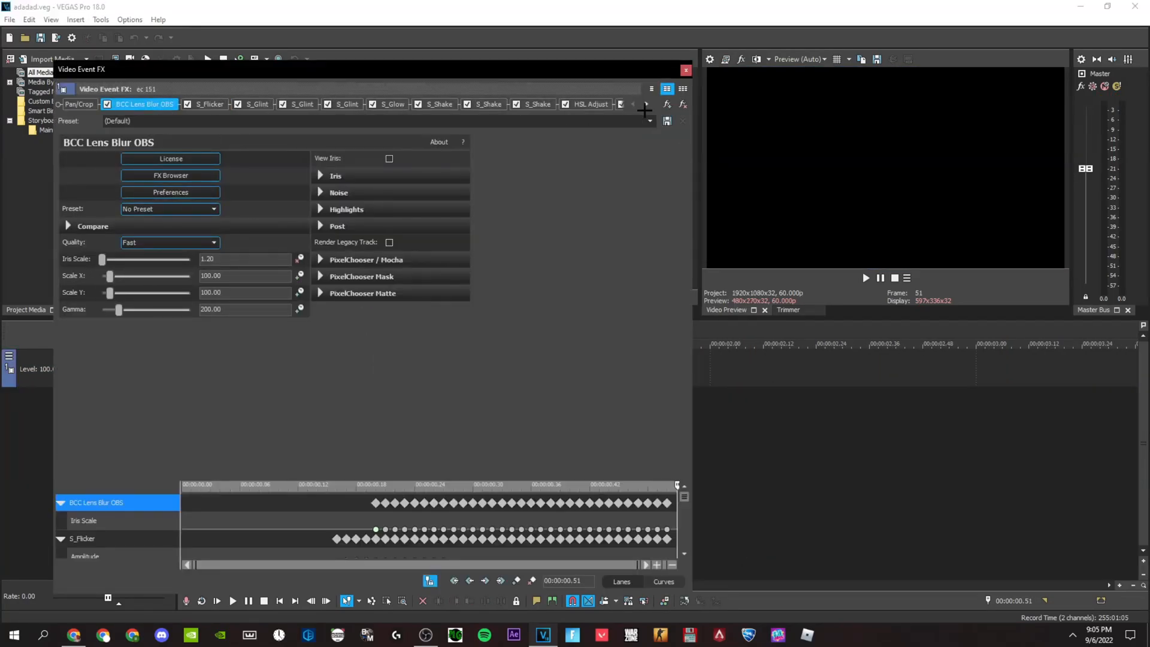
pyautogui.click(686, 70)
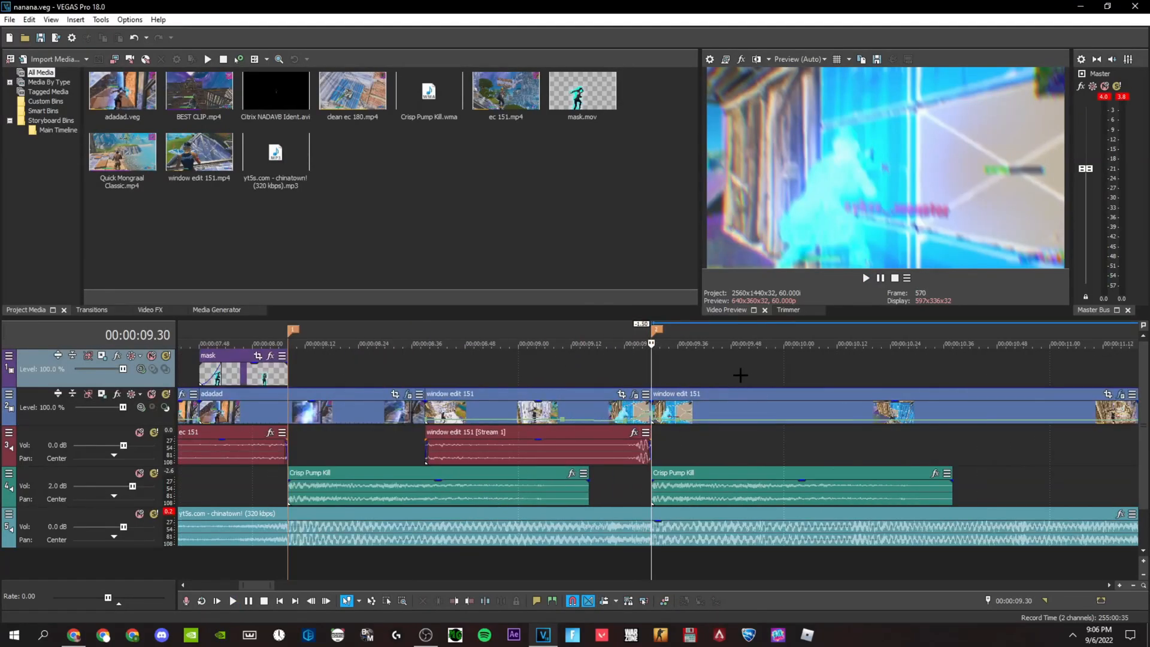
# Step: Split window edit 151 at 00:00:09.54, after the impact, and delete the remaining part
pyautogui.scroll(-4, 659, 365)
pyautogui.click(631, 361)
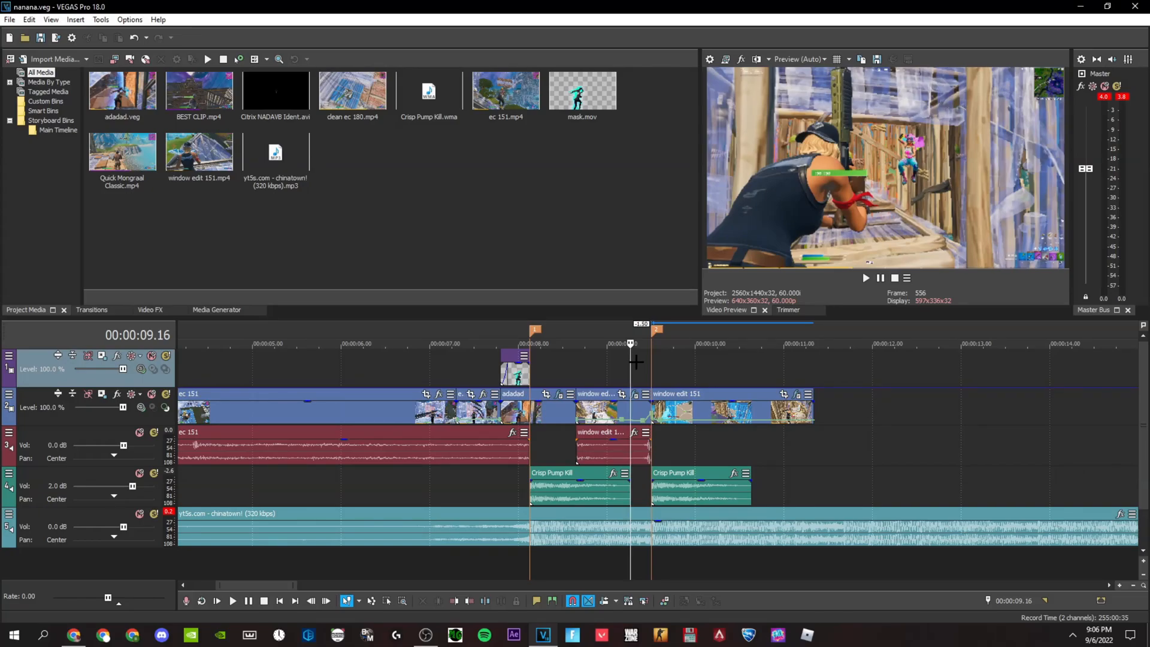
pyautogui.click(656, 371)
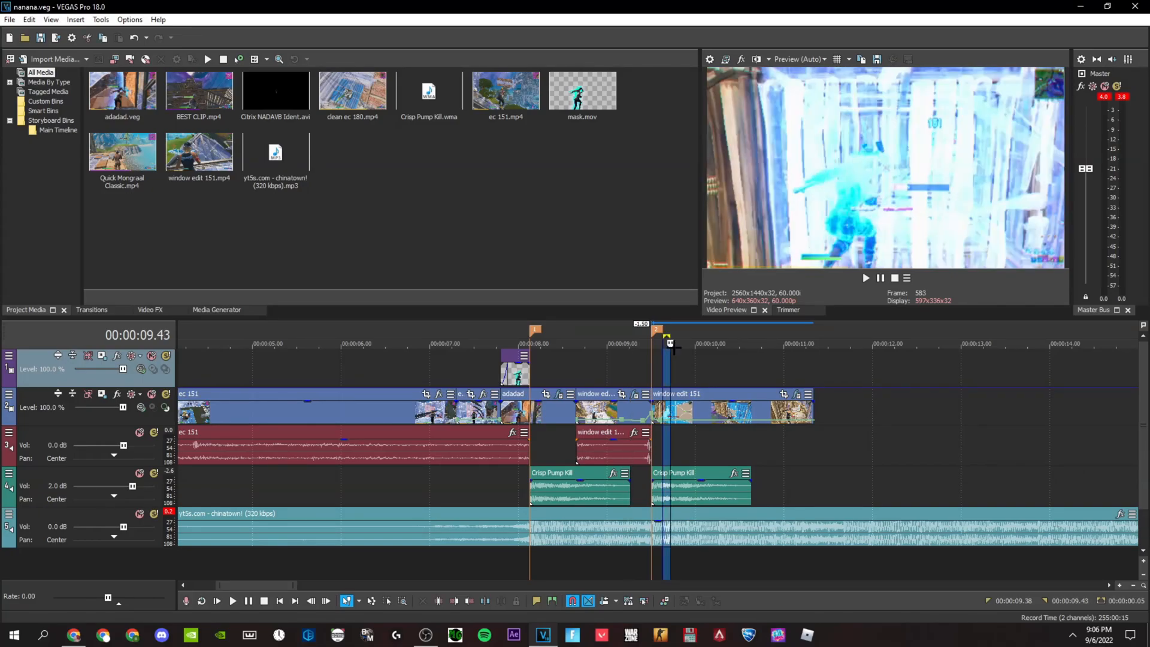
pyautogui.scroll(5, 657, 393)
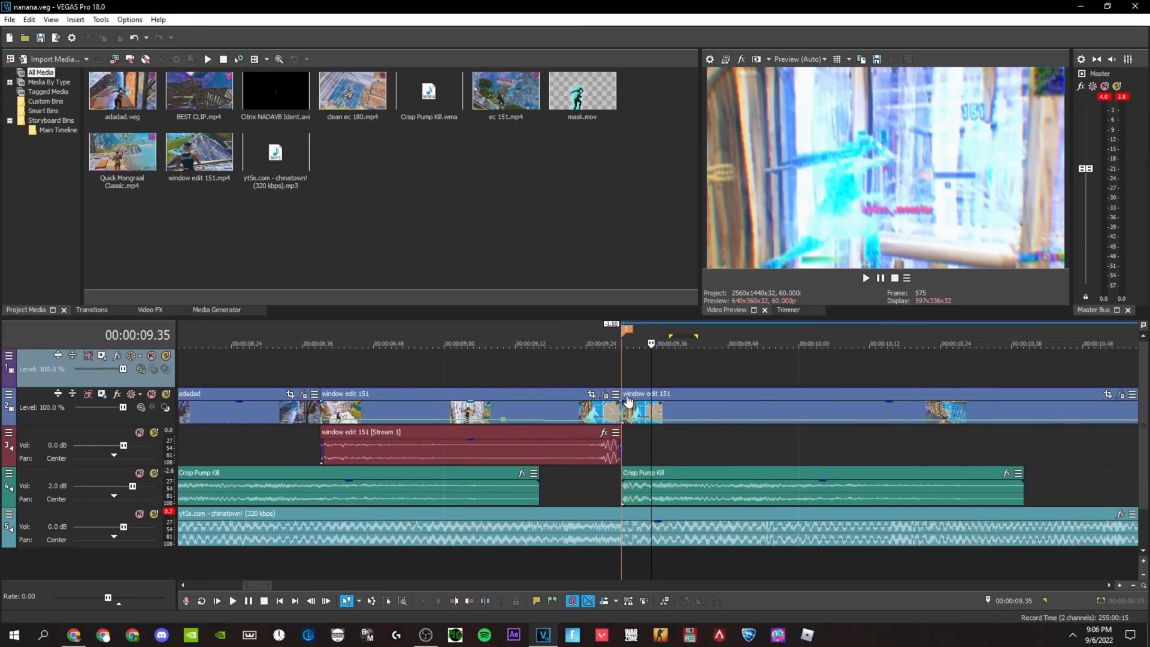
pyautogui.scroll(-4, 611, 384)
pyautogui.scroll(2, 821, 359)
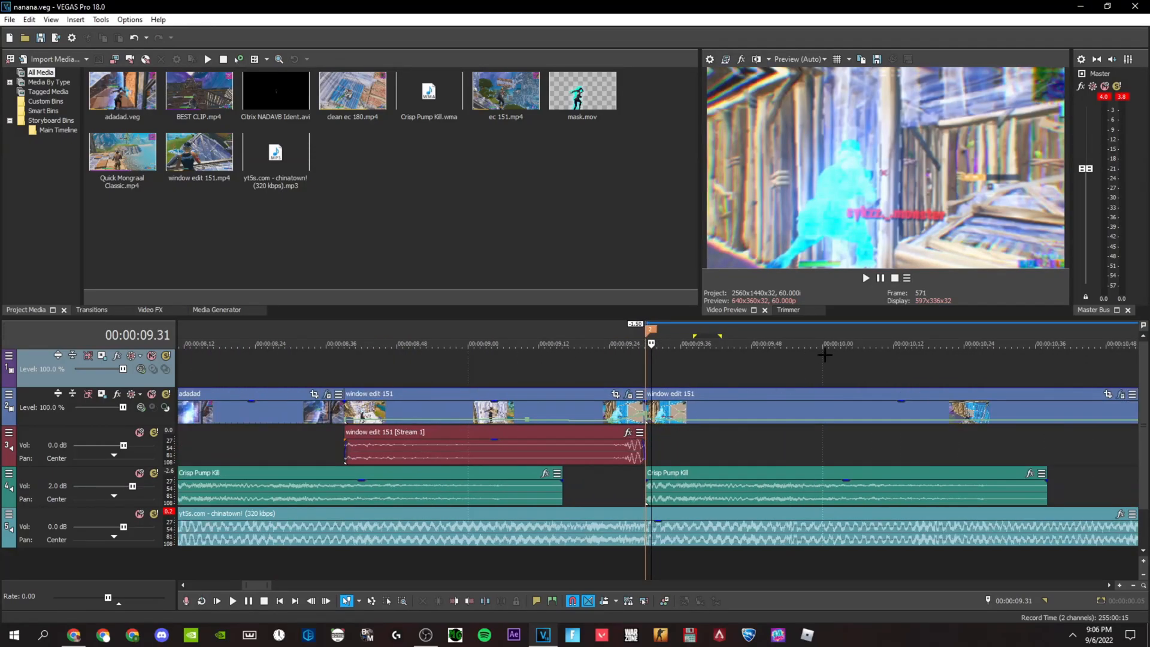
pyautogui.scroll(2, 790, 383)
pyautogui.click(791, 383)
pyautogui.scroll(3, 778, 413)
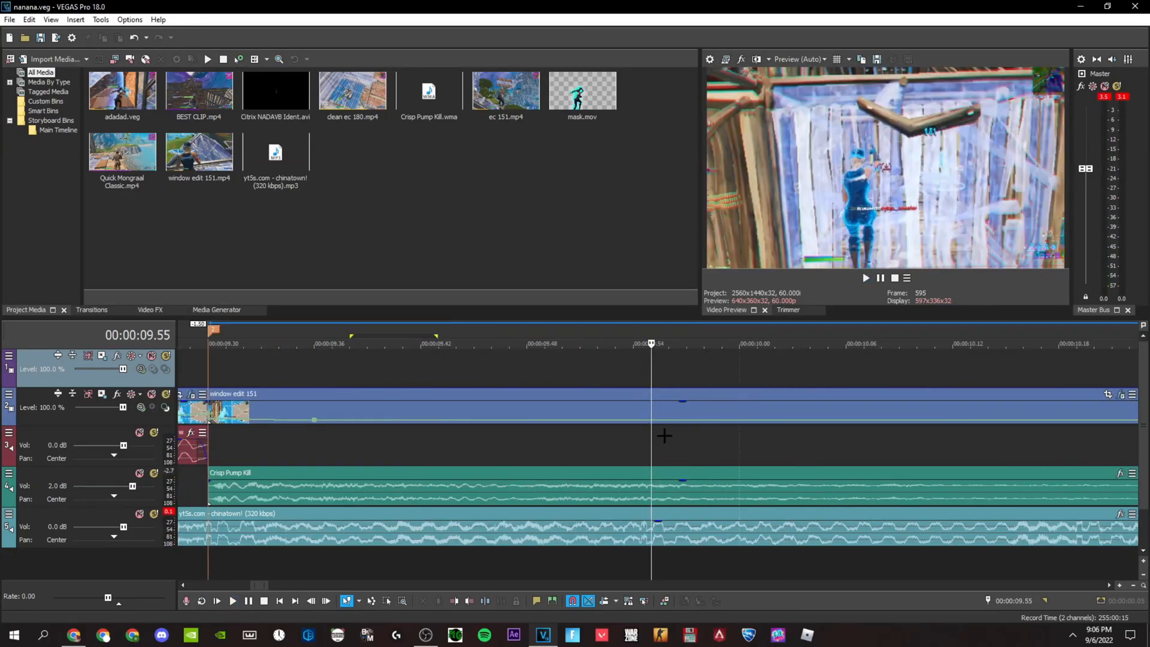
pyautogui.click(640, 433)
pyautogui.click(637, 411)
pyautogui.press('s')
pyautogui.rightClick(649, 411)
pyautogui.click(666, 301)
# Step: Play the music past the second kill sound and place a marker on the next beat at 00:00:10.19
pyautogui.scroll(-3, 643, 412)
pyautogui.press('space')
pyautogui.press('space')
pyautogui.click(690, 476)
pyautogui.scroll(3, 692, 461)
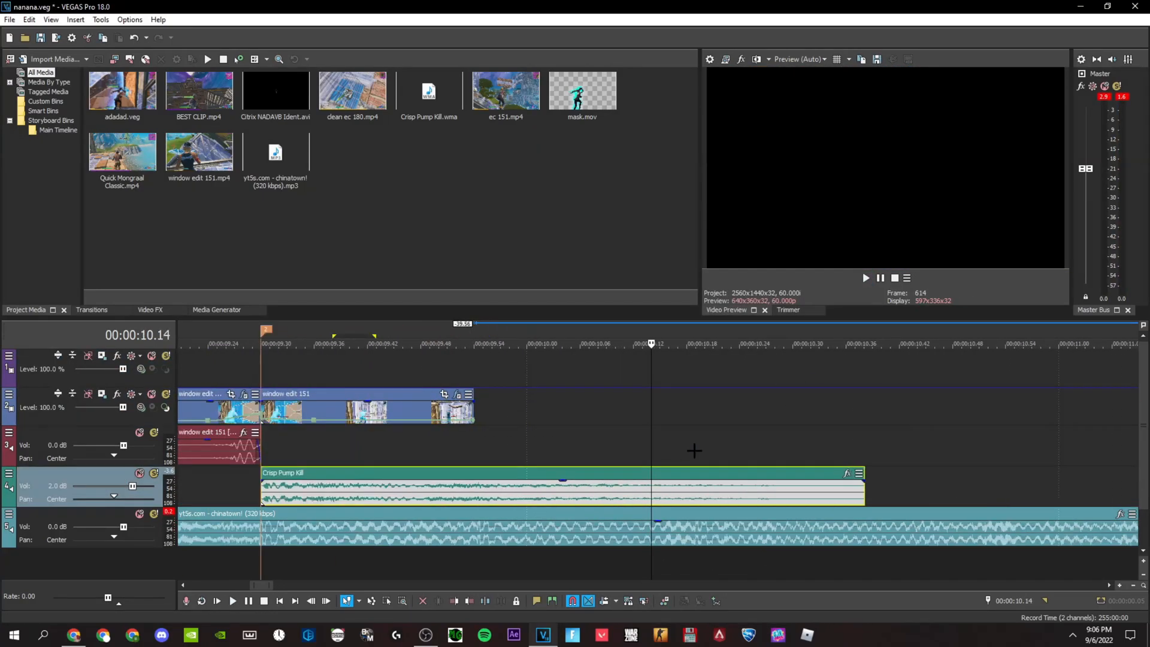
pyautogui.press('space')
pyautogui.press('space')
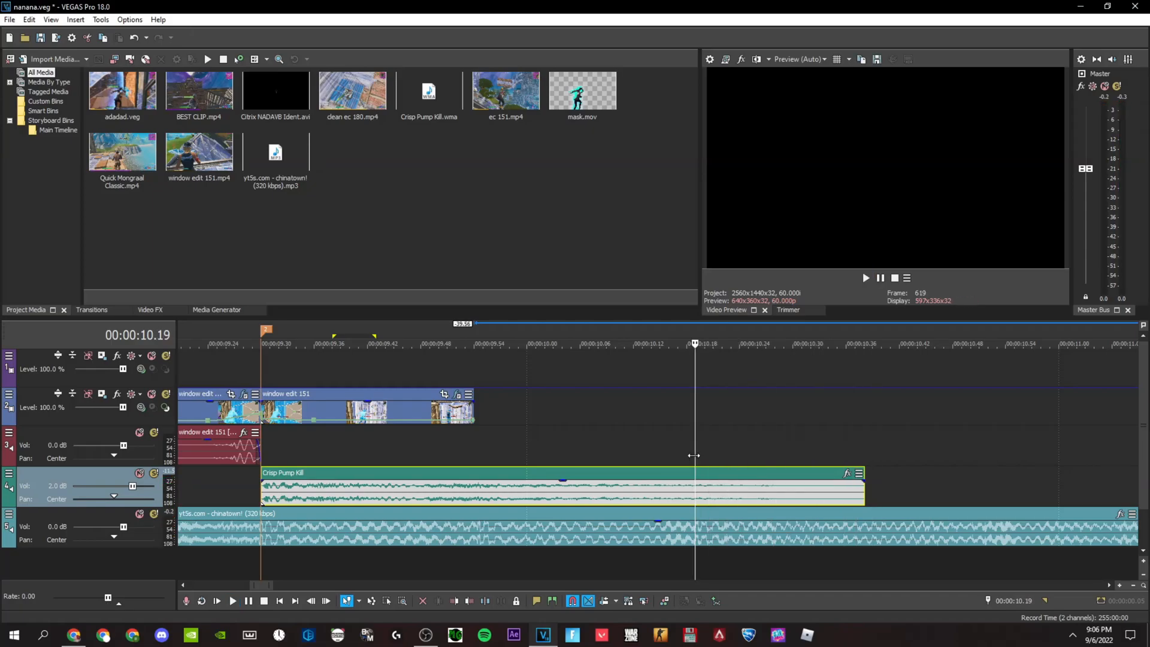
# Step: Add Quick Mongraal Classic.mp4 to the timeline, split it at the shot at 00:00:14.50 and delete the video before it
pyautogui.scroll(-5, 559, 350)
pyautogui.moveTo(162, 183); pyautogui.dragTo(641, 413)
pyautogui.click(938, 374)
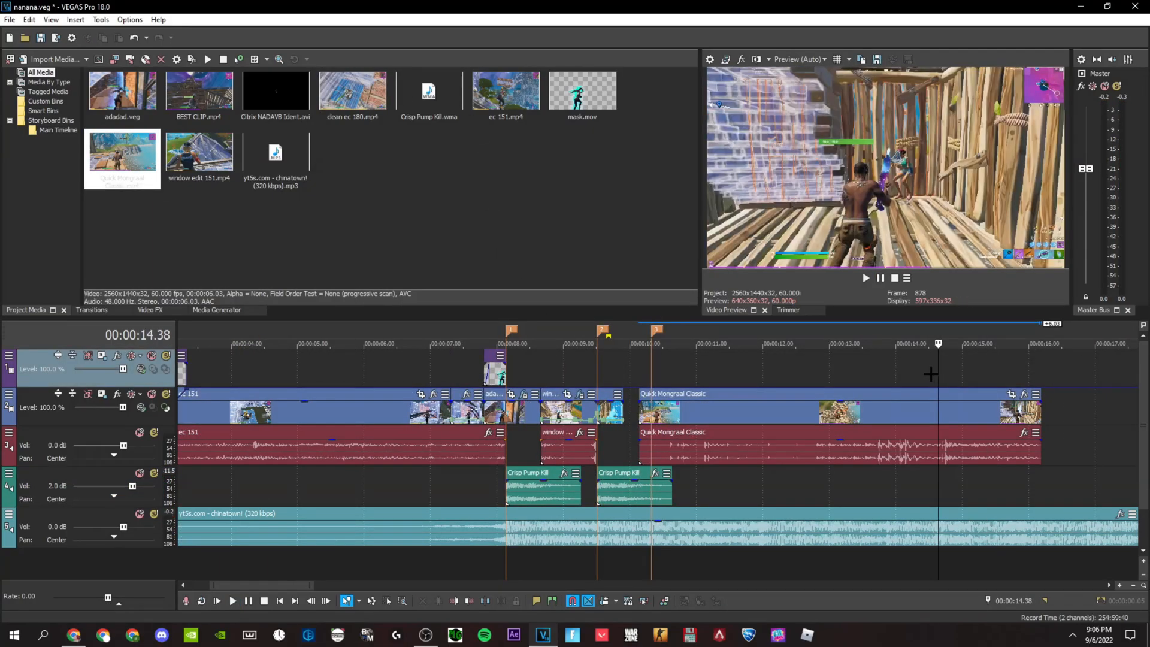
pyautogui.scroll(3, 928, 373)
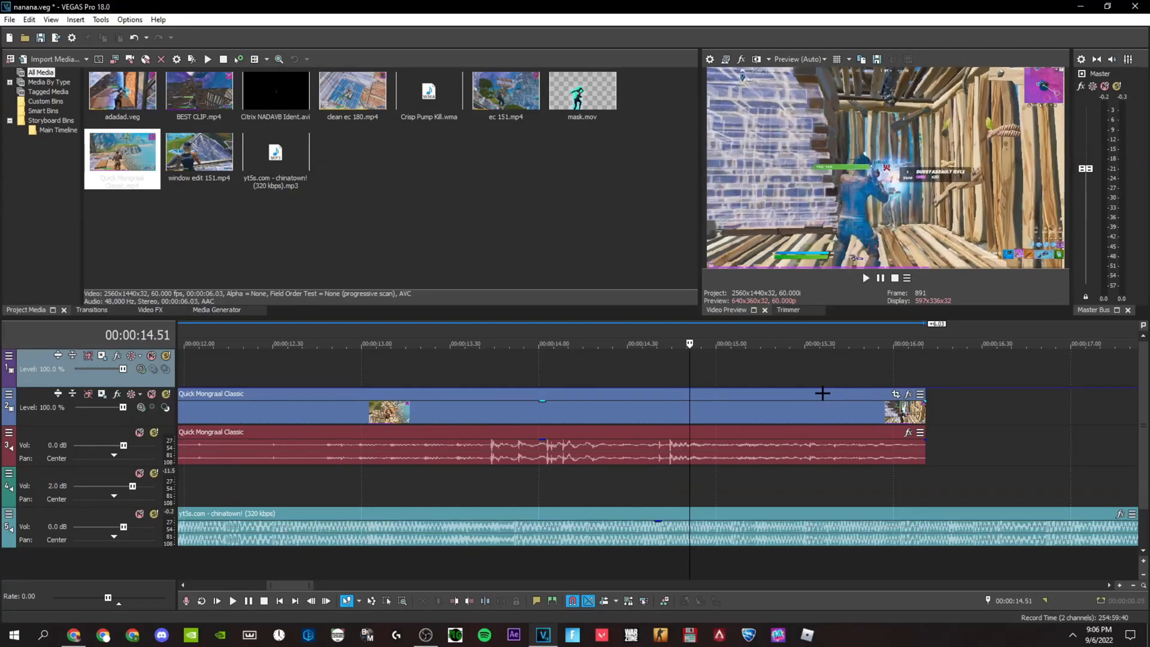
pyautogui.scroll(5, 586, 473)
pyautogui.click(687, 407)
pyautogui.press('s')
pyautogui.rightClick(638, 409)
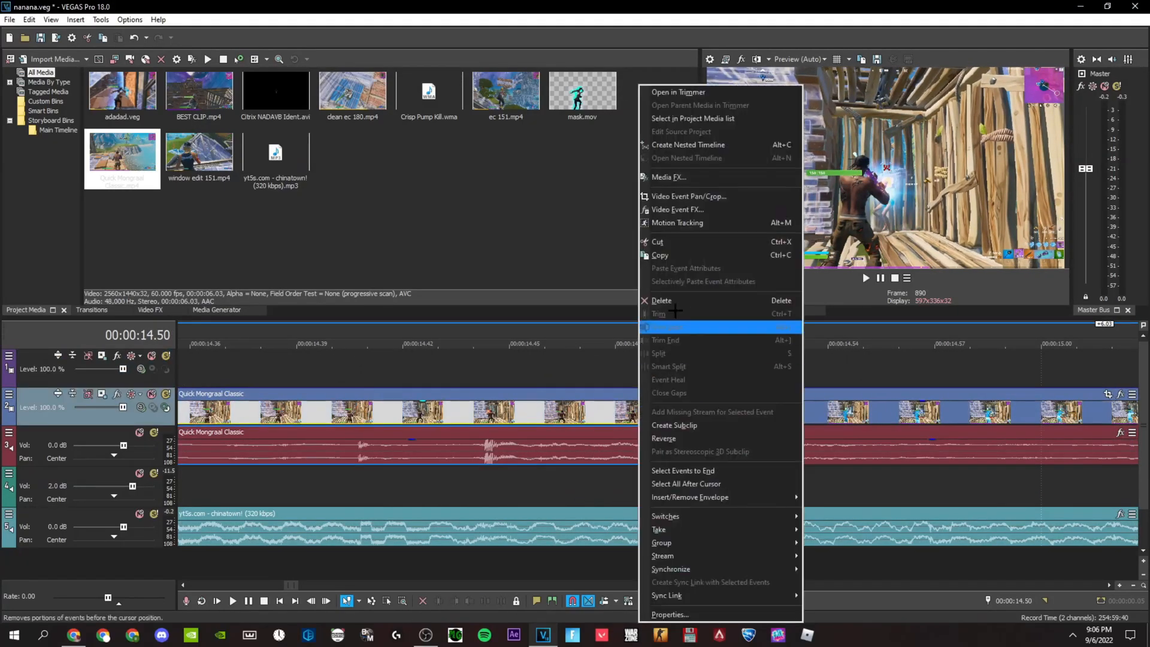
pyautogui.click(659, 299)
# Step: Delete the audio event of the Quick Mongraal Classic clip
pyautogui.click(721, 457)
pyautogui.rightClick(724, 455)
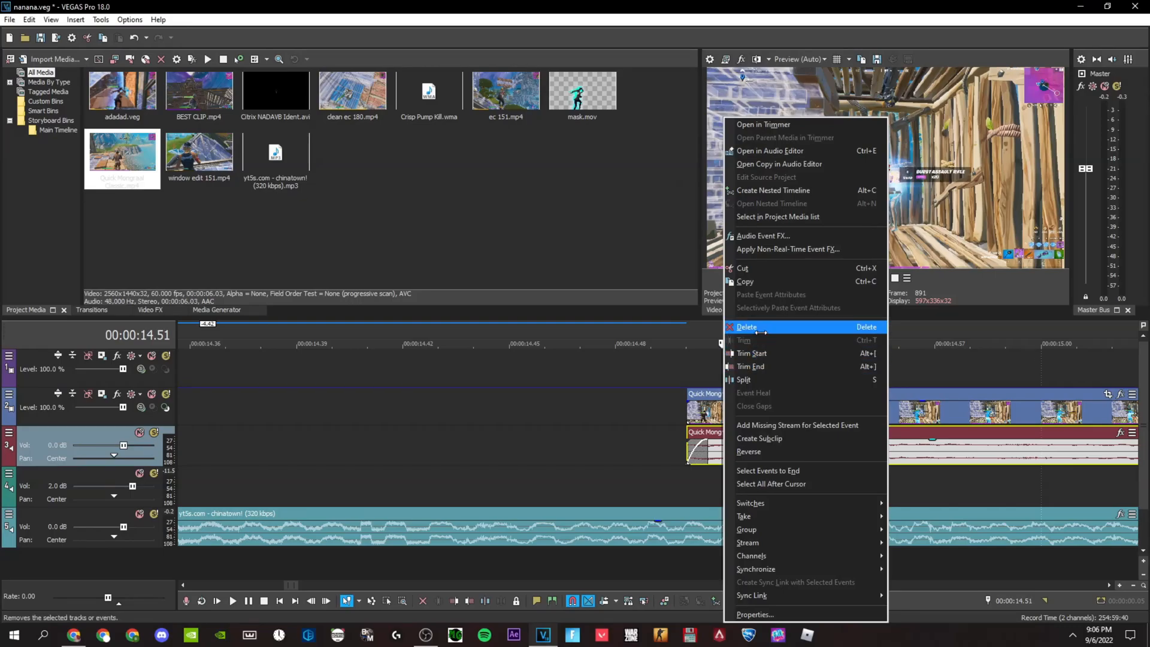
pyautogui.click(747, 327)
# Step: Align the Quick Mongraal Classic shot with the 00:00:10.19 marker and extend the clip's start back to the end of window edit 151
pyautogui.scroll(-10, 666, 410)
pyautogui.moveTo(515, 419); pyautogui.dragTo(415, 413)
pyautogui.click(413, 414)
pyautogui.scroll(7, 413, 416)
pyautogui.moveTo(653, 414); pyautogui.dragTo(430, 410)
pyautogui.scroll(-7, 455, 411)
pyautogui.click(589, 384)
# Step: Create a nested timeline from the second part of window edit 151 and save it as aefa
pyautogui.scroll(7, 589, 383)
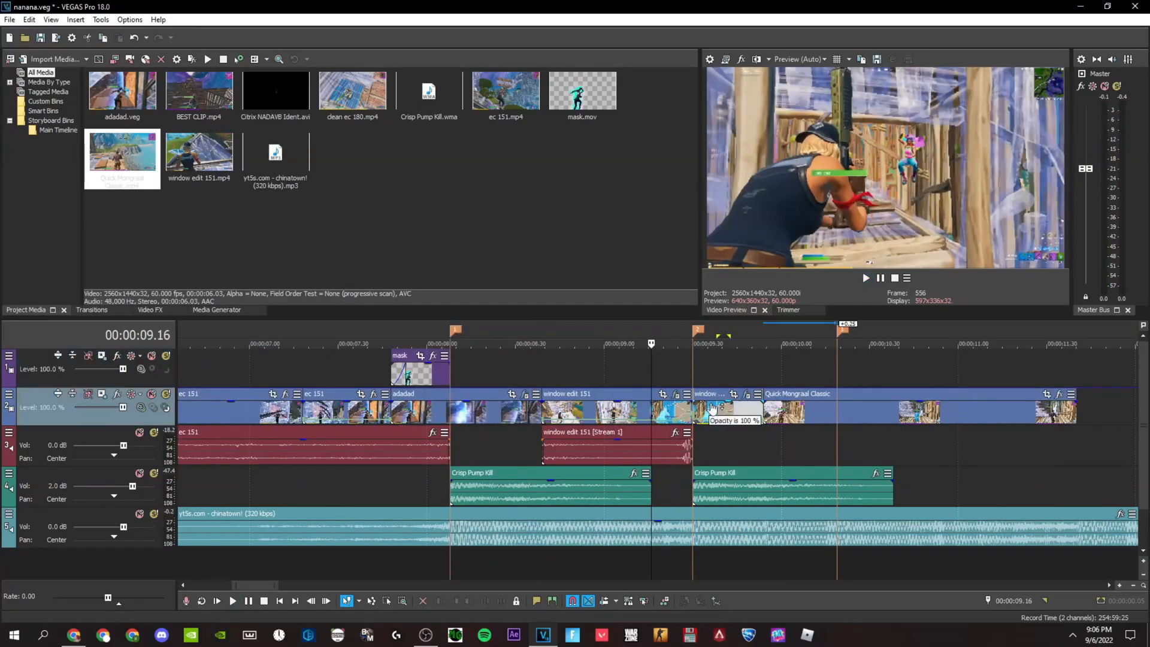
pyautogui.click(719, 410)
pyautogui.click(710, 597)
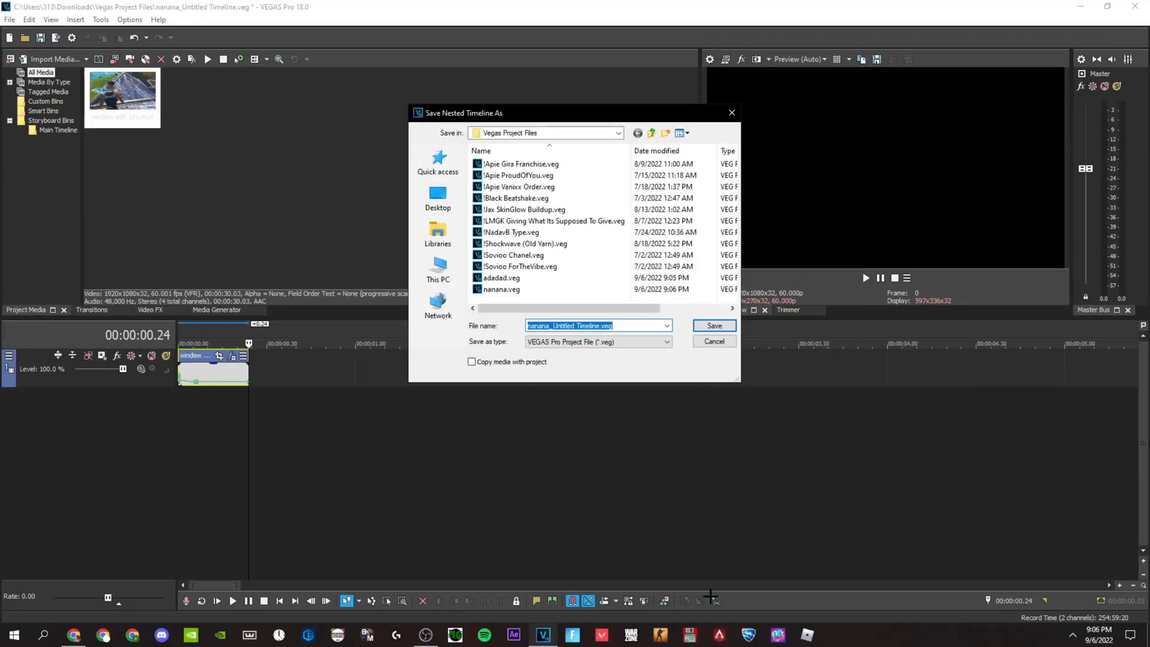
pyautogui.write('aefa')
pyautogui.click(697, 326)
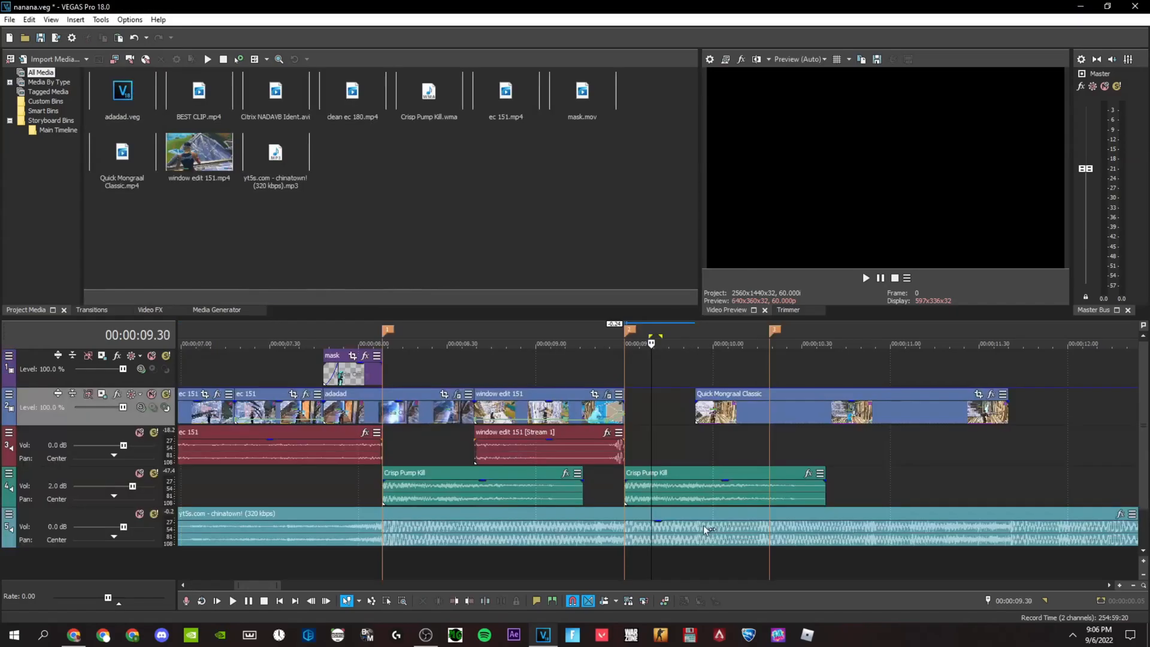
# Step: Apply the [CITRIX] Shake Transition Part 1 (-10) preset to the aefa clip and move its keyframes to 00:00:00.14 and the clip's end
pyautogui.click(633, 394)
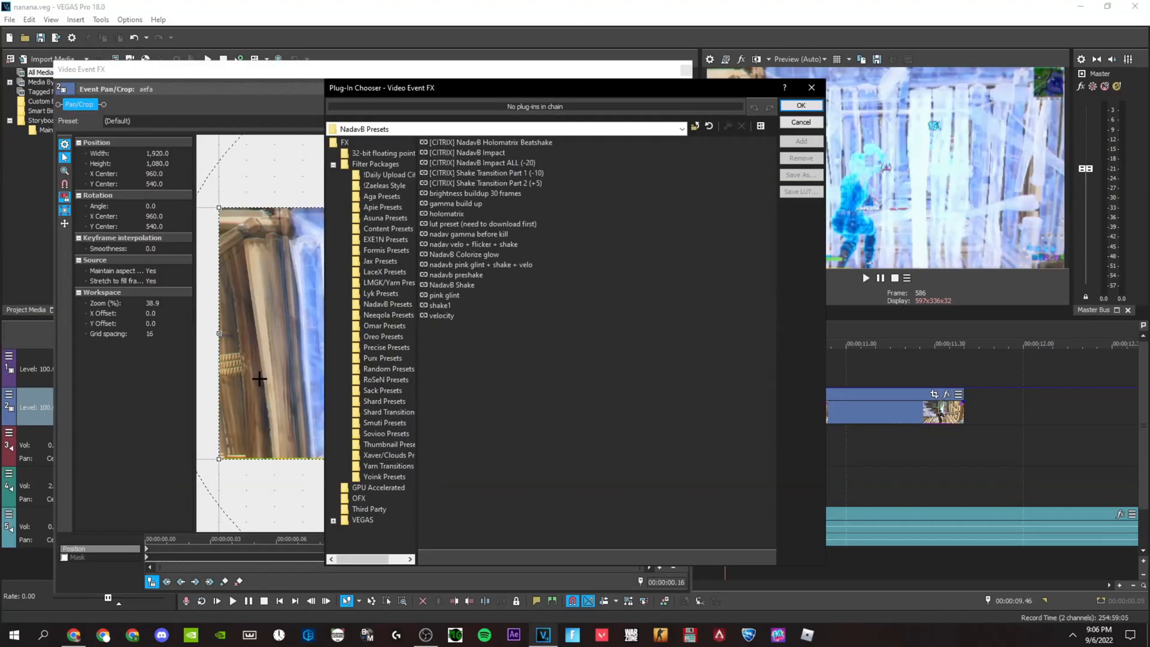
pyautogui.click(505, 172)
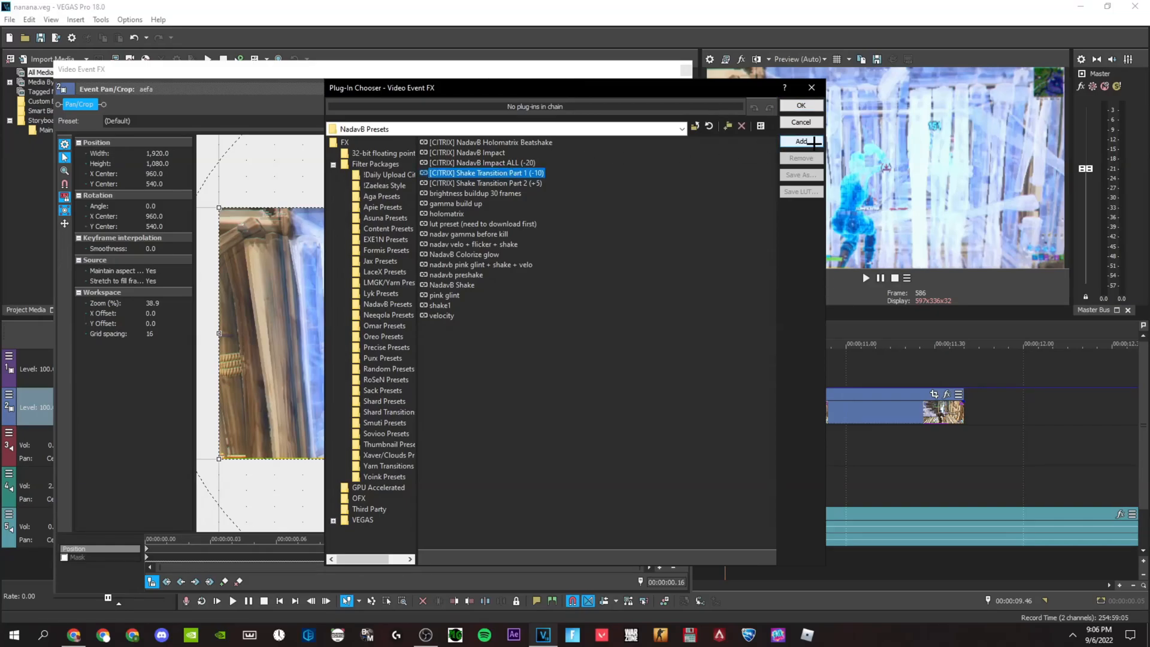
pyautogui.click(801, 141)
pyautogui.click(801, 106)
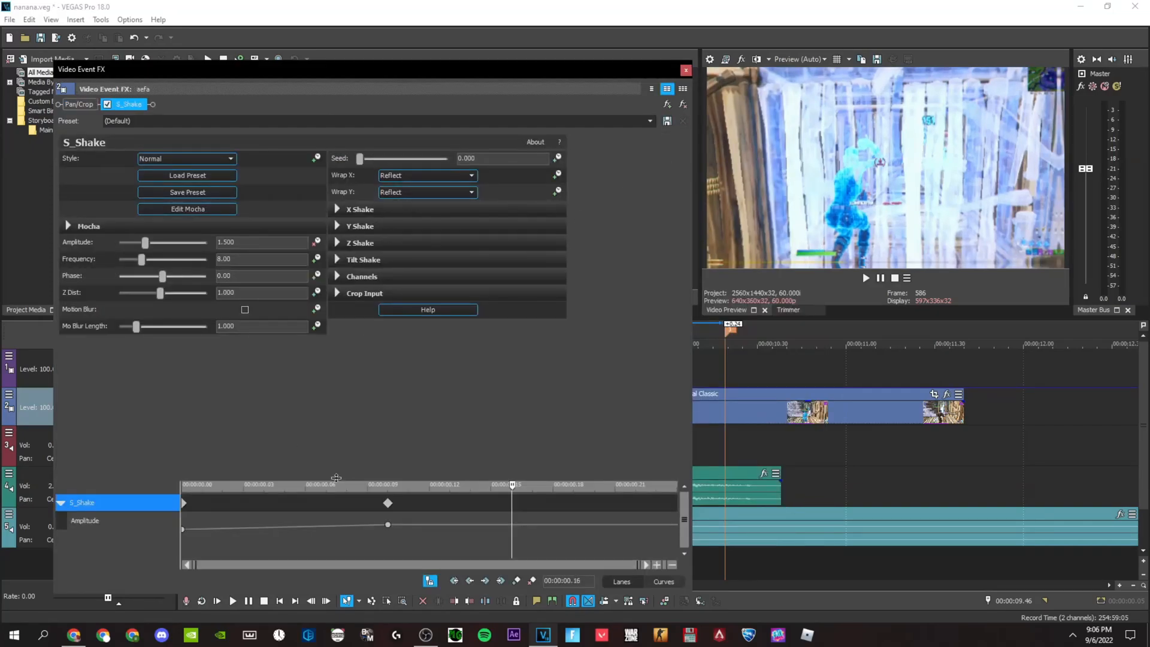
pyautogui.moveTo(391, 507); pyautogui.dragTo(1046, 370)
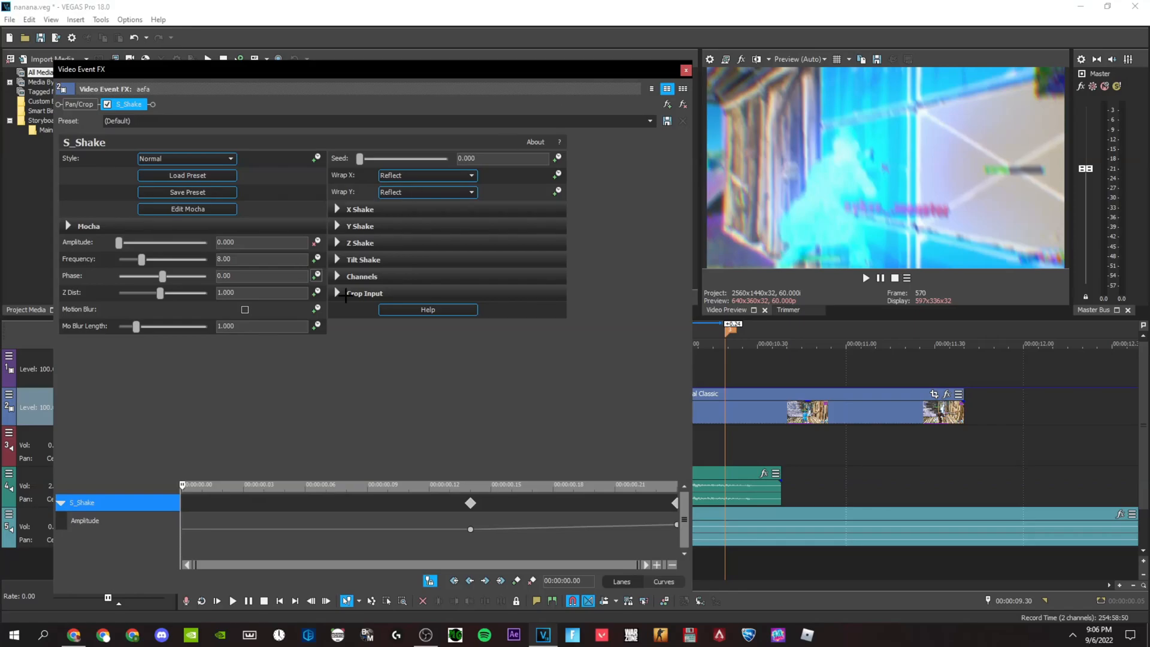
pyautogui.click(470, 504)
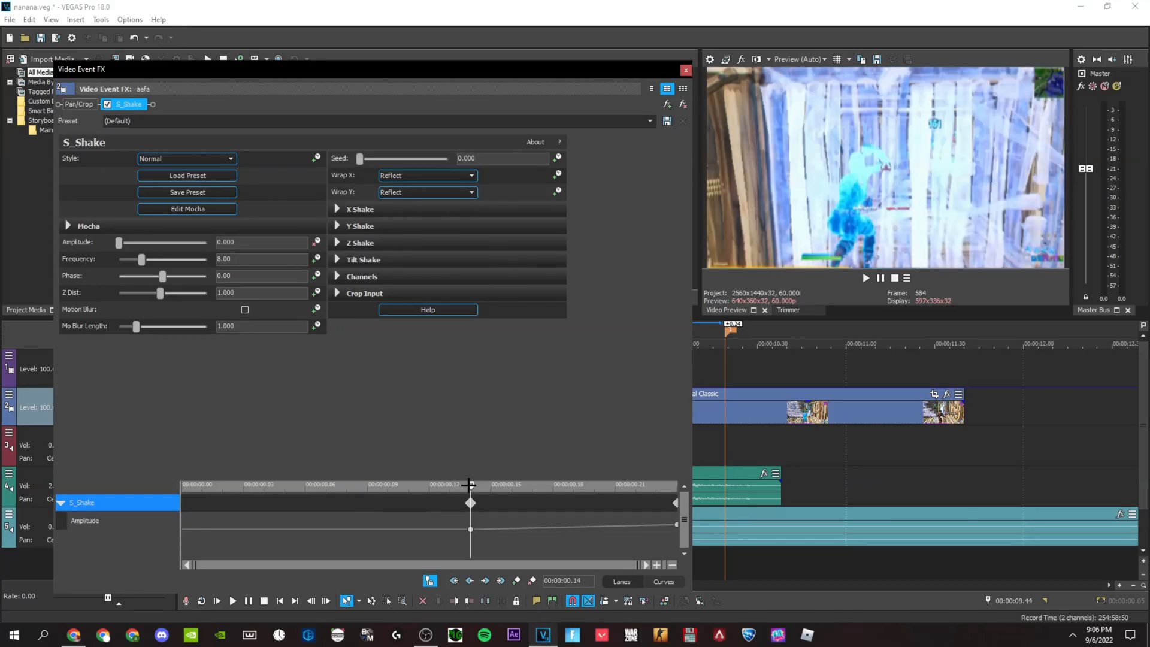
pyautogui.press('space')
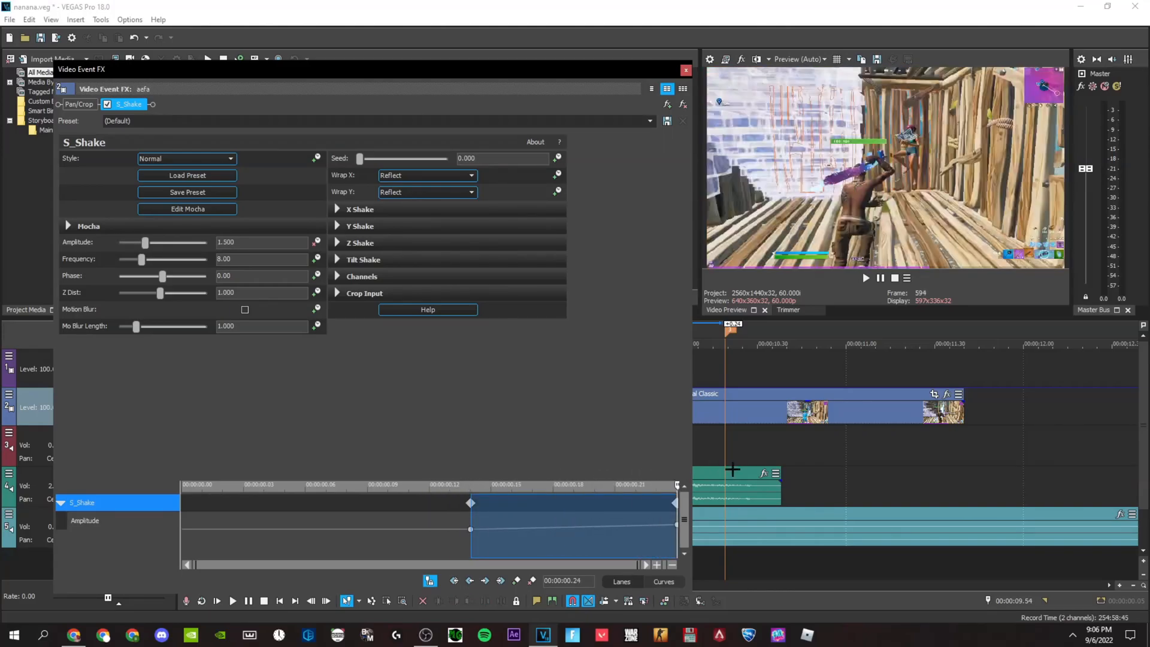
# Step: Set the S_Shake amplitude at the end of the aefa clip to 2.000 and play back the shake
pyautogui.click(254, 239)
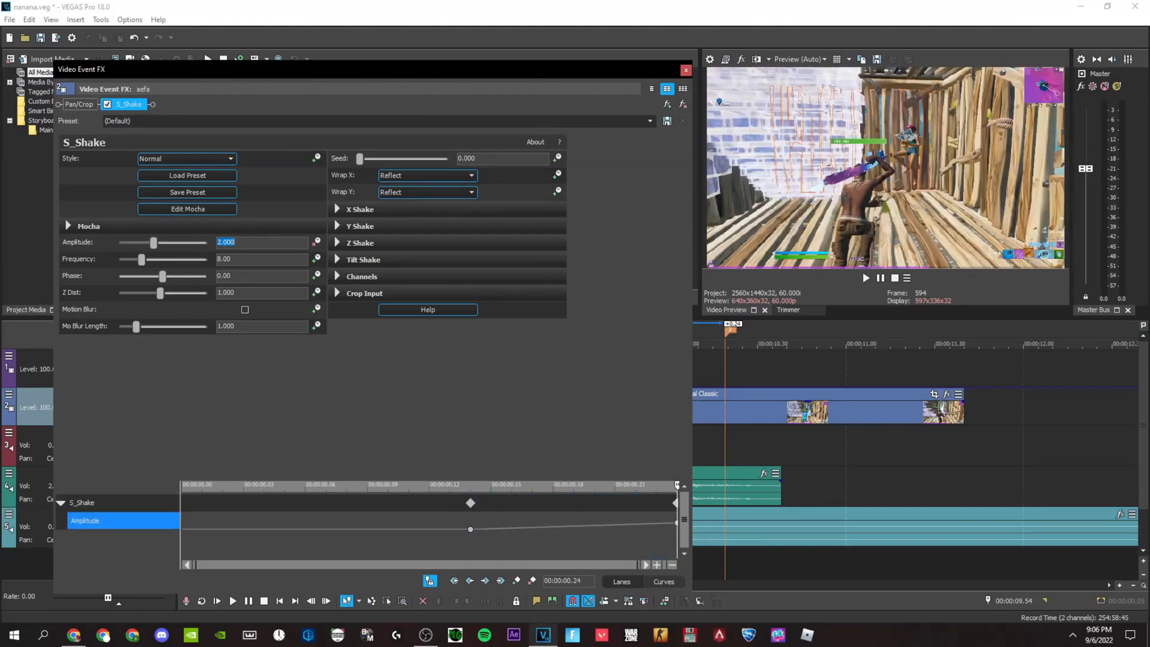
pyautogui.click(686, 70)
pyautogui.click(630, 344)
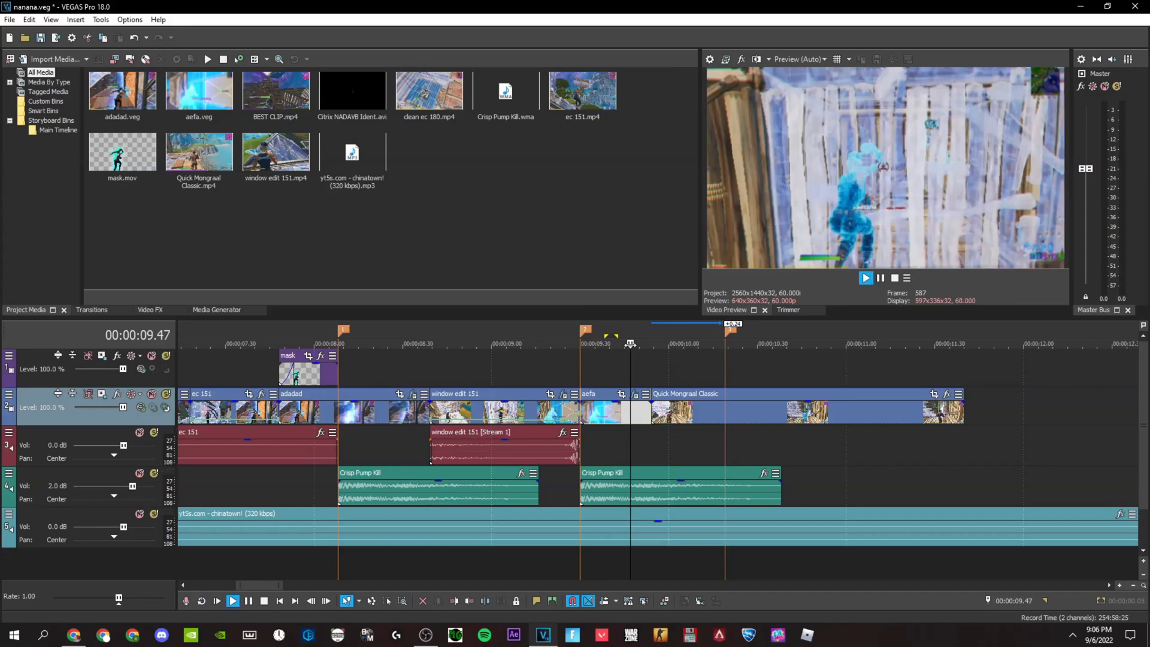
pyautogui.press('space')
pyautogui.press('space')
pyautogui.press('space')
pyautogui.press('space')
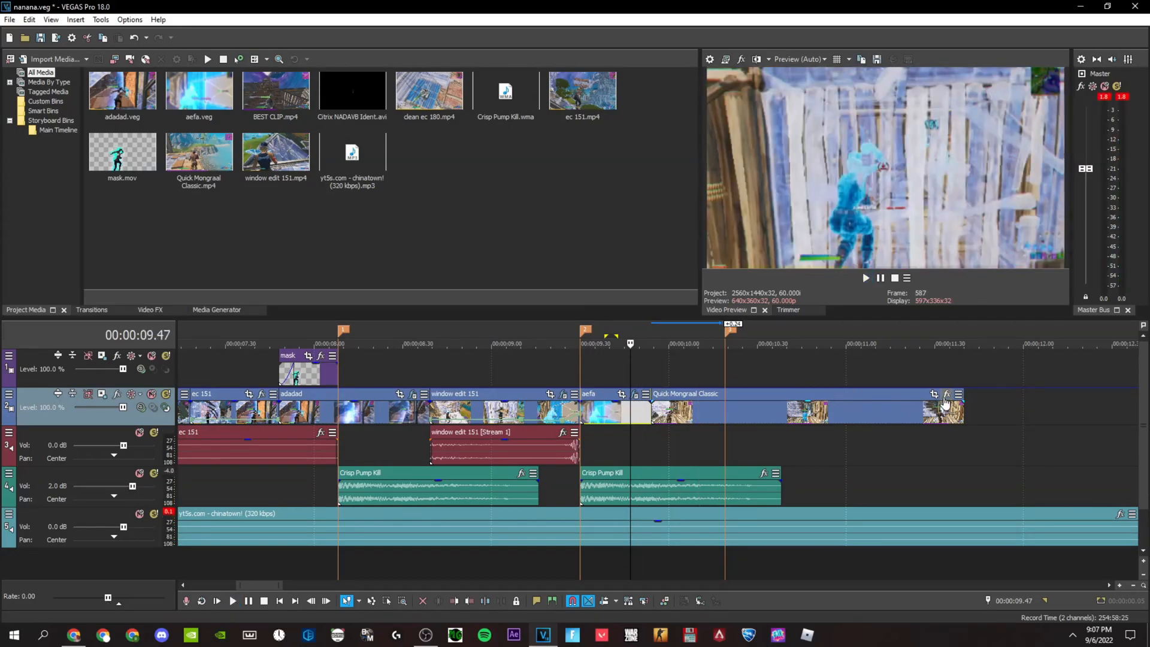
# Step: Apply the [CITRIX] Shake Transition Part 2 (+5) preset to the Quick Mongraal Classic clip
pyautogui.click(946, 394)
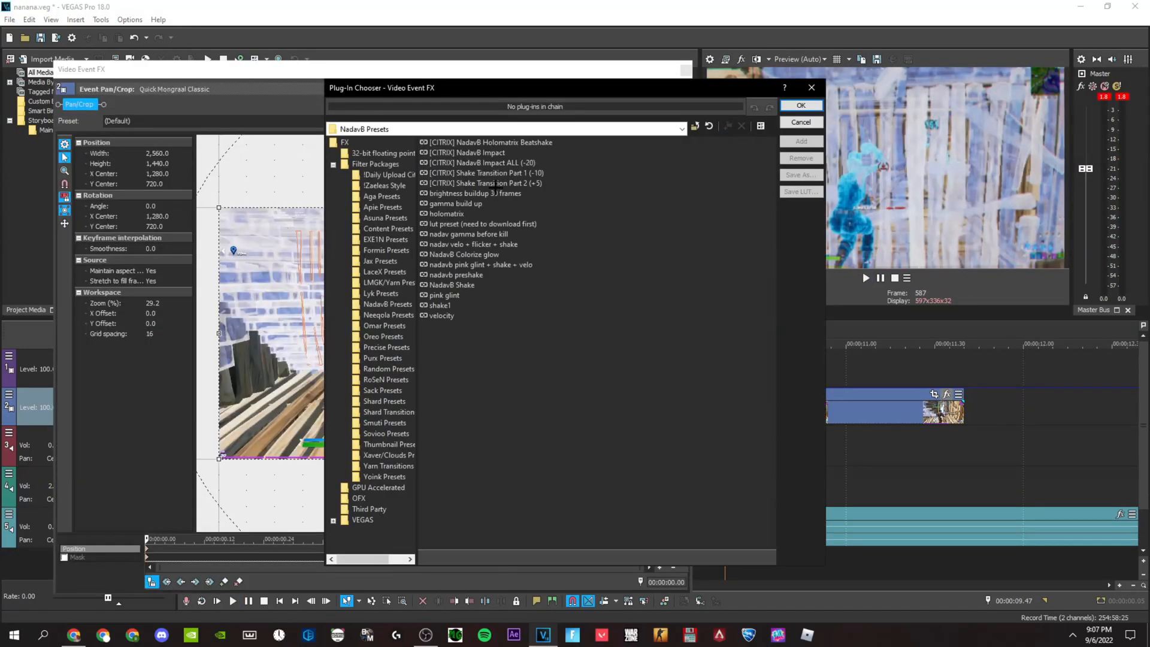
pyautogui.click(479, 183)
pyautogui.click(801, 141)
pyautogui.click(808, 105)
pyautogui.click(686, 71)
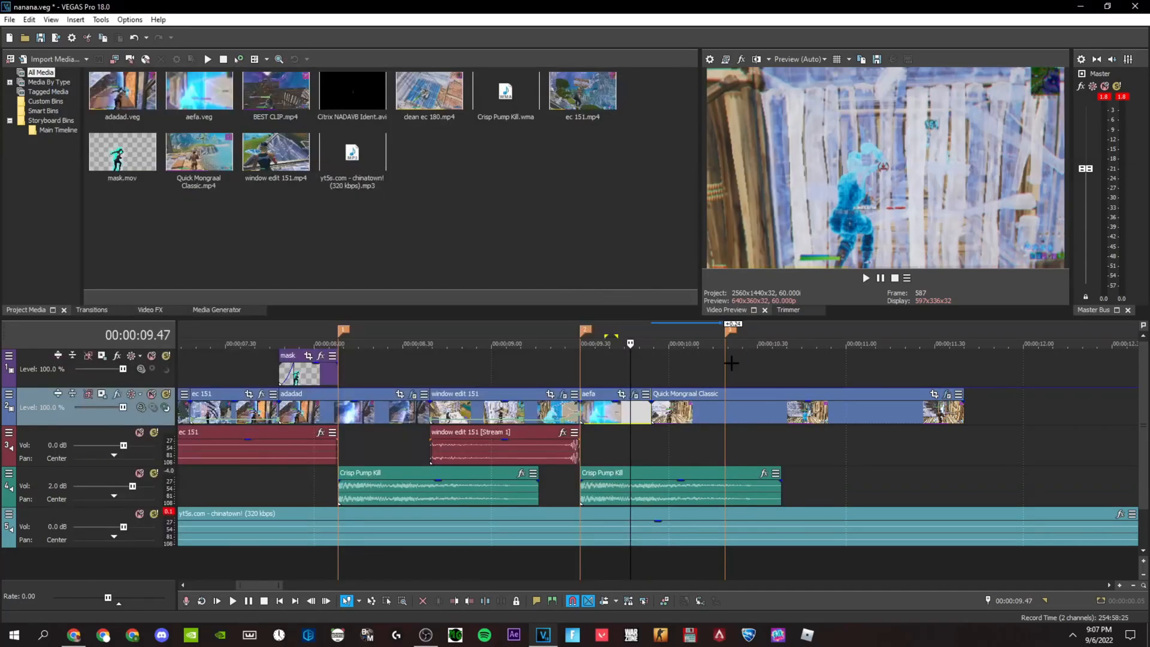
# Step: Examine the S_Shake keyframes on the Quick Mongraal Classic clip and play back the shake transition
pyautogui.click(651, 381)
pyautogui.click(946, 395)
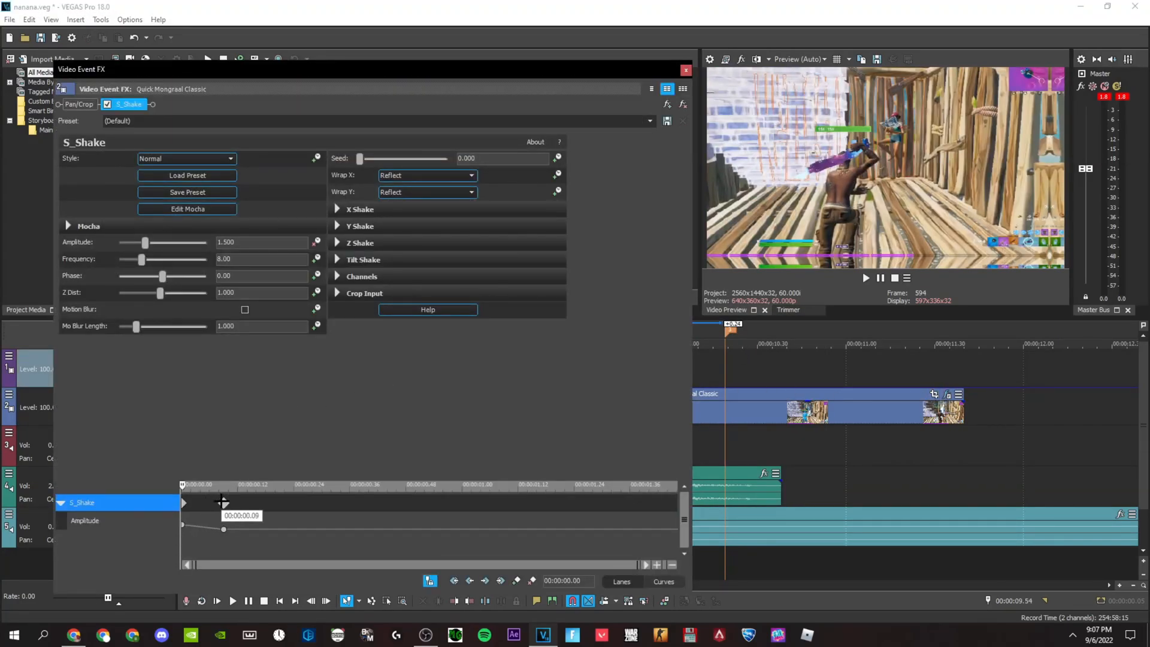
pyautogui.click(686, 70)
pyautogui.press('space')
pyautogui.click(617, 347)
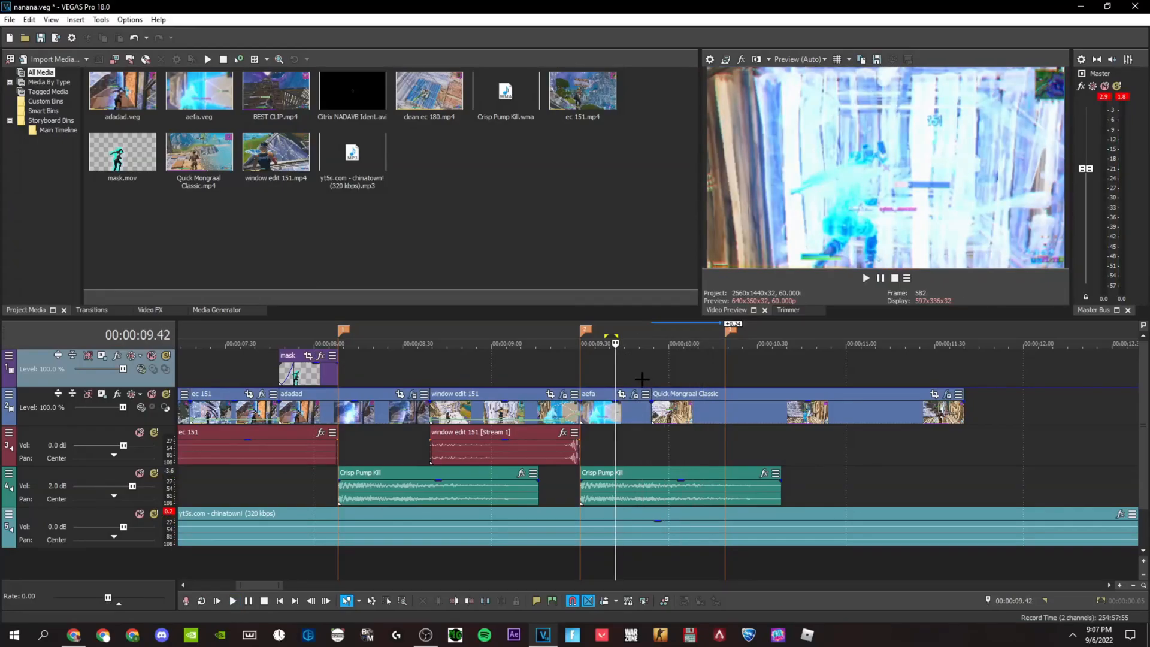
# Step: Set the S_Shake amplitude at the end of the aefa clip to 1.500 and play back the transition
pyautogui.click(633, 395)
pyautogui.moveTo(633, 482); pyautogui.dragTo(678, 482)
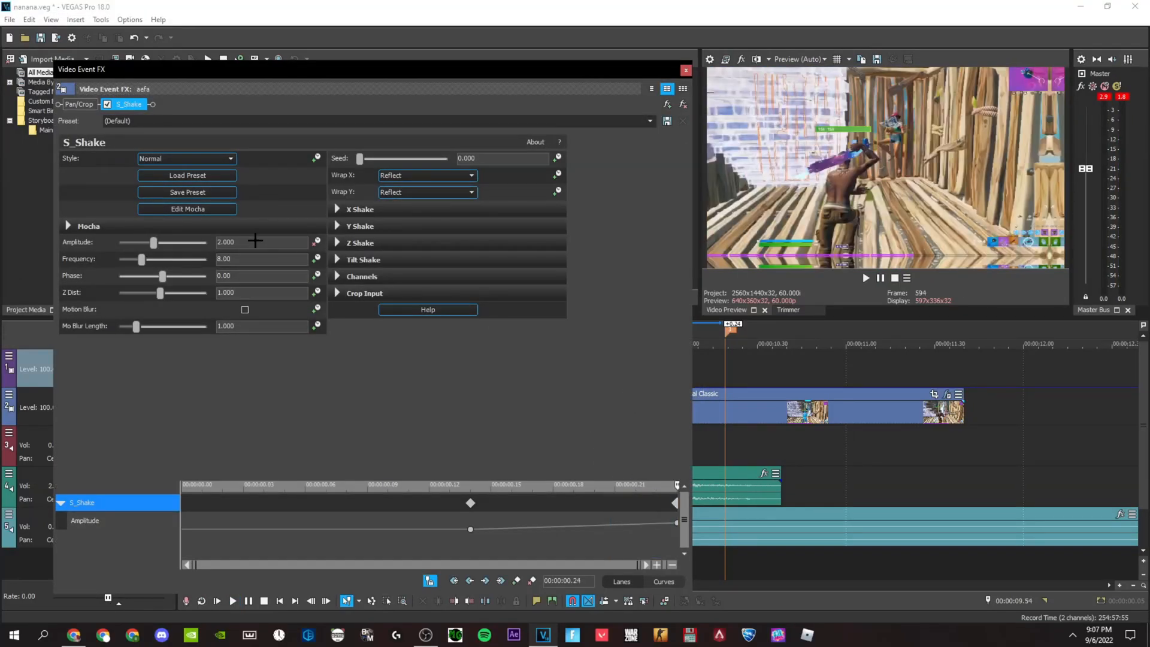
pyautogui.doubleClick(256, 241)
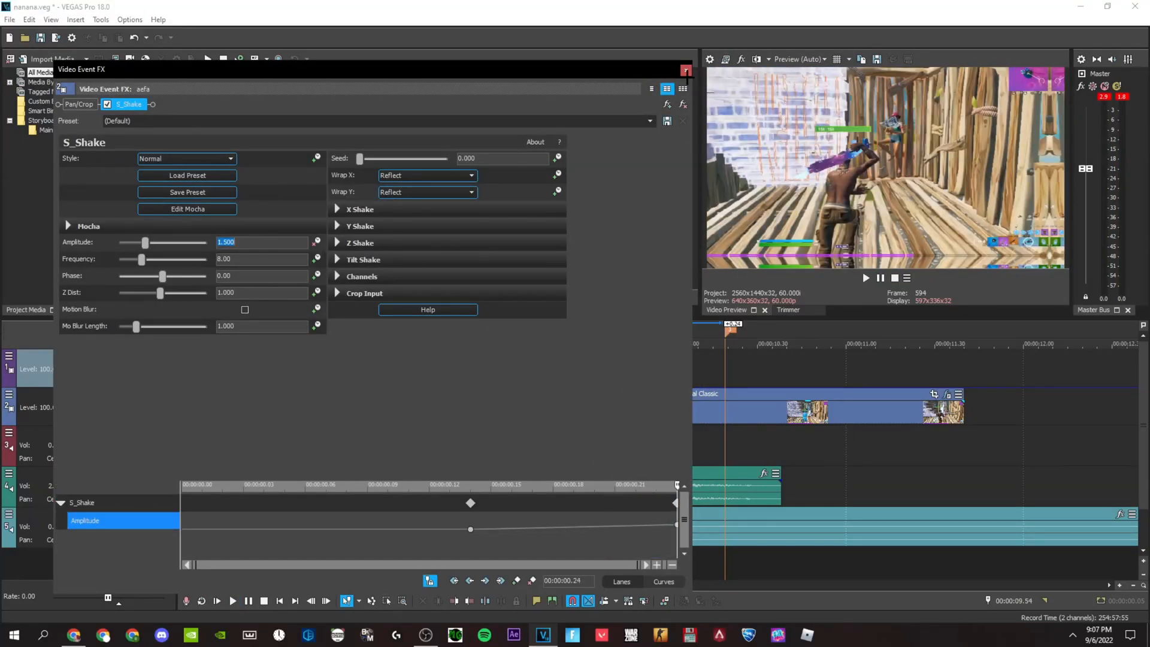
pyautogui.click(687, 71)
pyautogui.press('space')
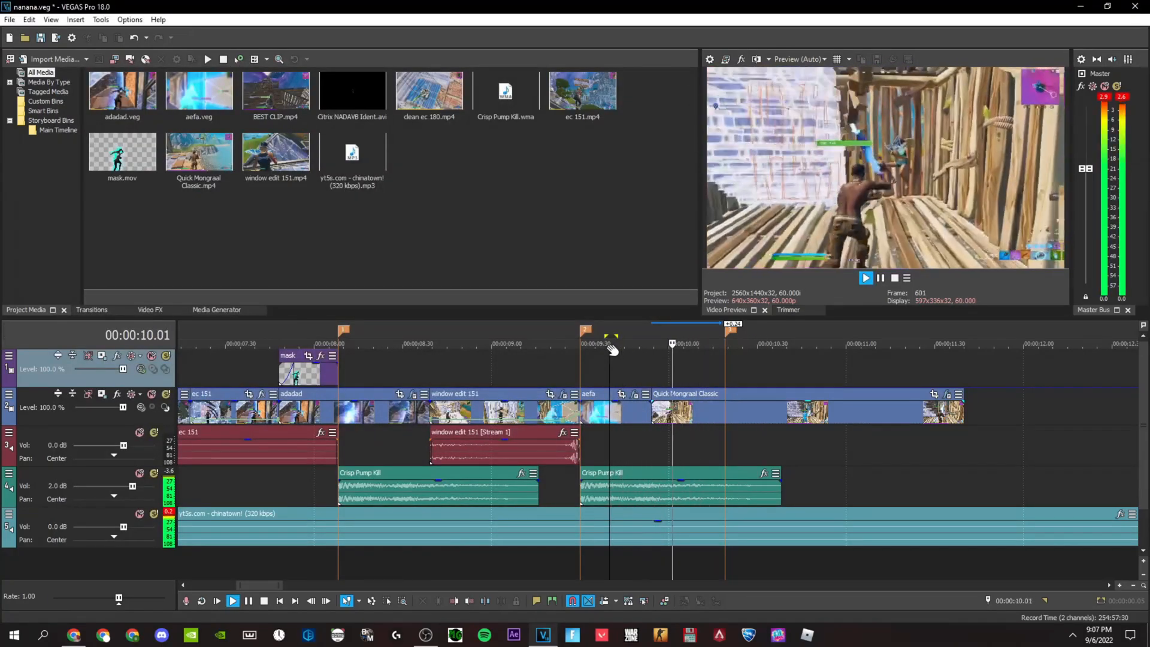
pyautogui.press('space')
# Step: Move the aefa clip's first S_Shake keyframe to 00:00:00.16
pyautogui.click(635, 395)
pyautogui.moveTo(470, 502); pyautogui.dragTo(537, 496)
pyautogui.click(677, 504)
pyautogui.press('Left')
pyautogui.press('Left')
pyautogui.press('Left')
pyautogui.press('Left')
pyautogui.click(532, 503)
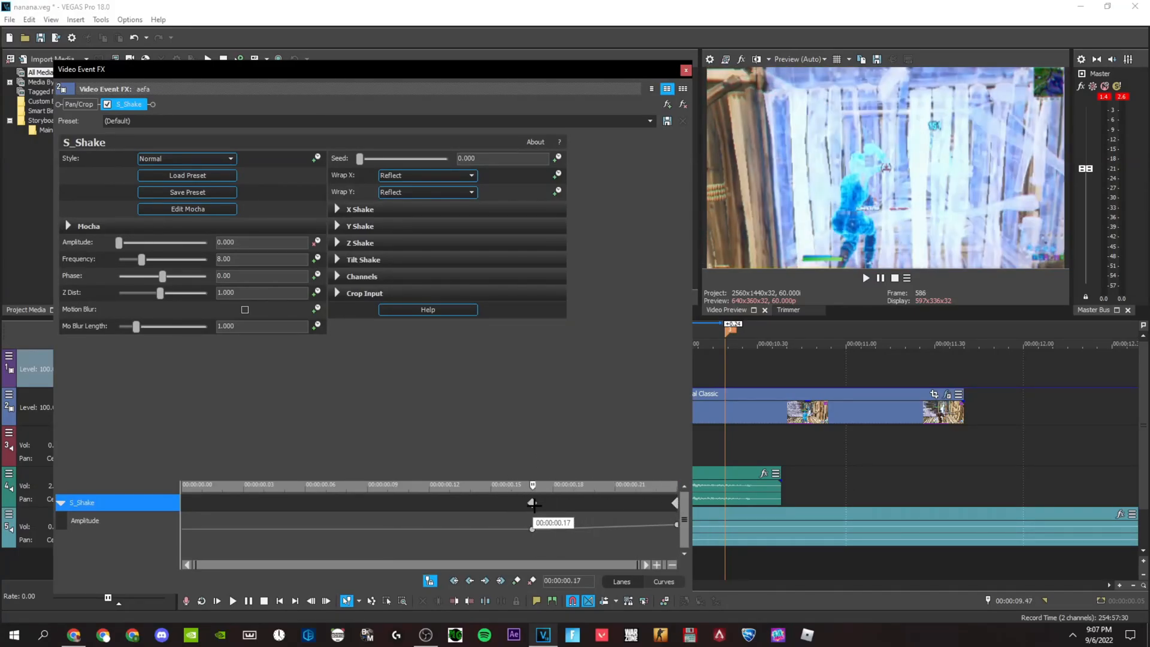
pyautogui.moveTo(531, 504); pyautogui.dragTo(513, 502)
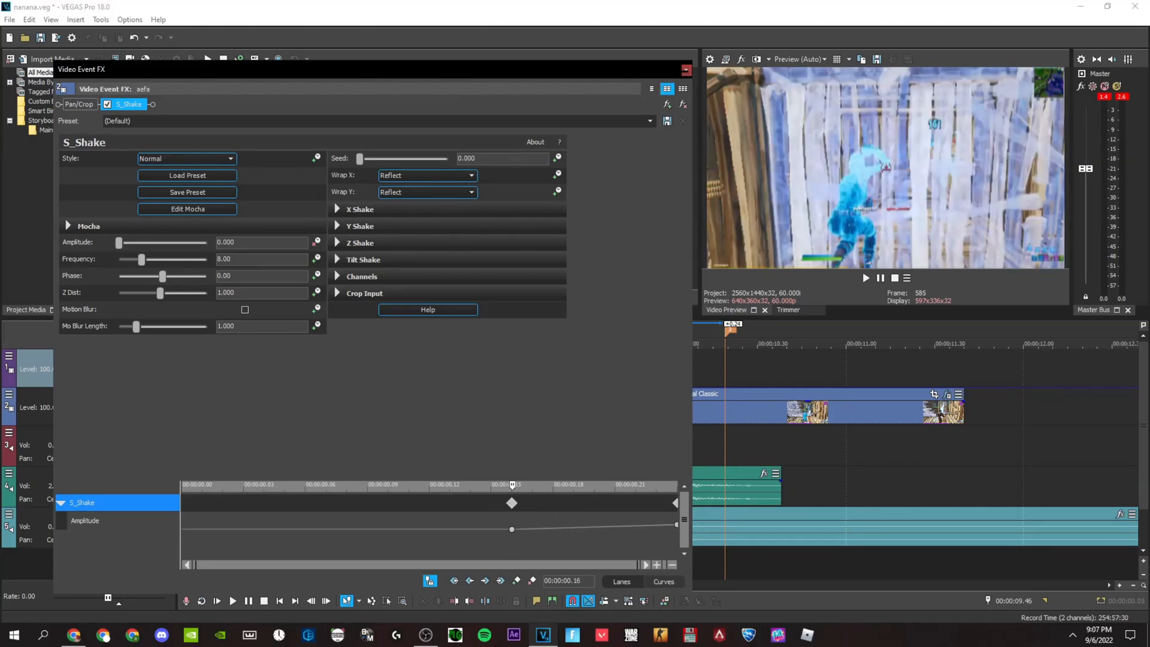
pyautogui.click(687, 71)
# Step: Play back the shake transition from the aefa clip into the Quick Mongraal Classic clip several times
pyautogui.press('space')
pyautogui.press('space')
pyautogui.press('space')
pyautogui.press('space')
pyautogui.press('space')
pyautogui.click(610, 341)
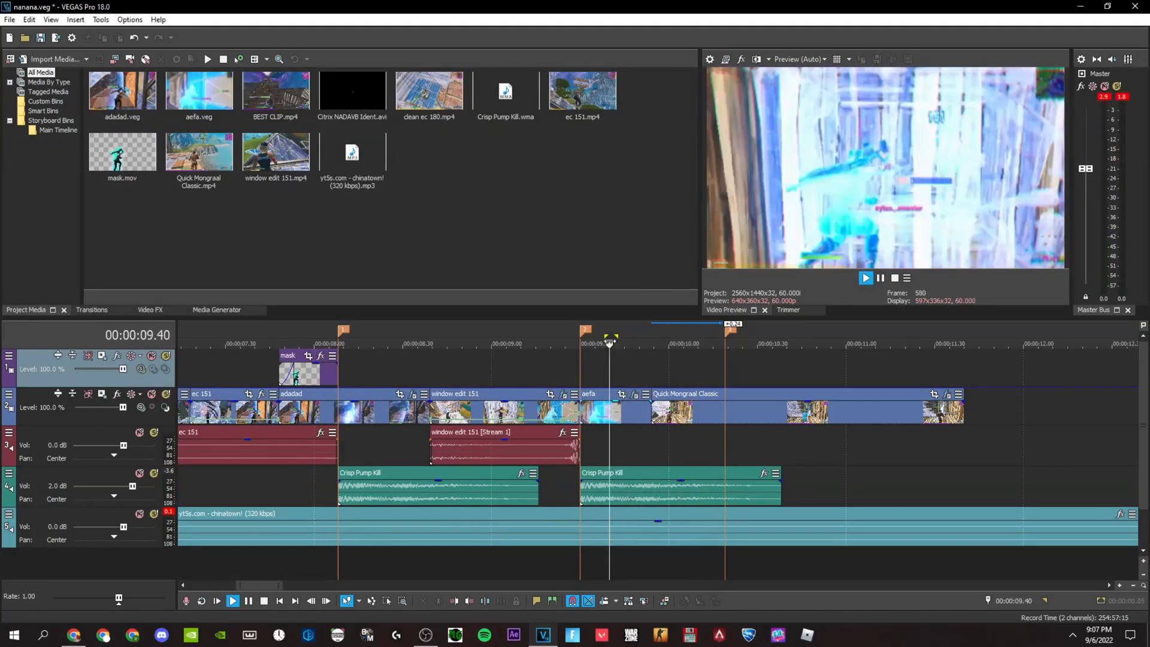
pyautogui.click(598, 347)
pyautogui.click(598, 347)
pyautogui.click(599, 348)
pyautogui.click(599, 348)
pyautogui.click(599, 349)
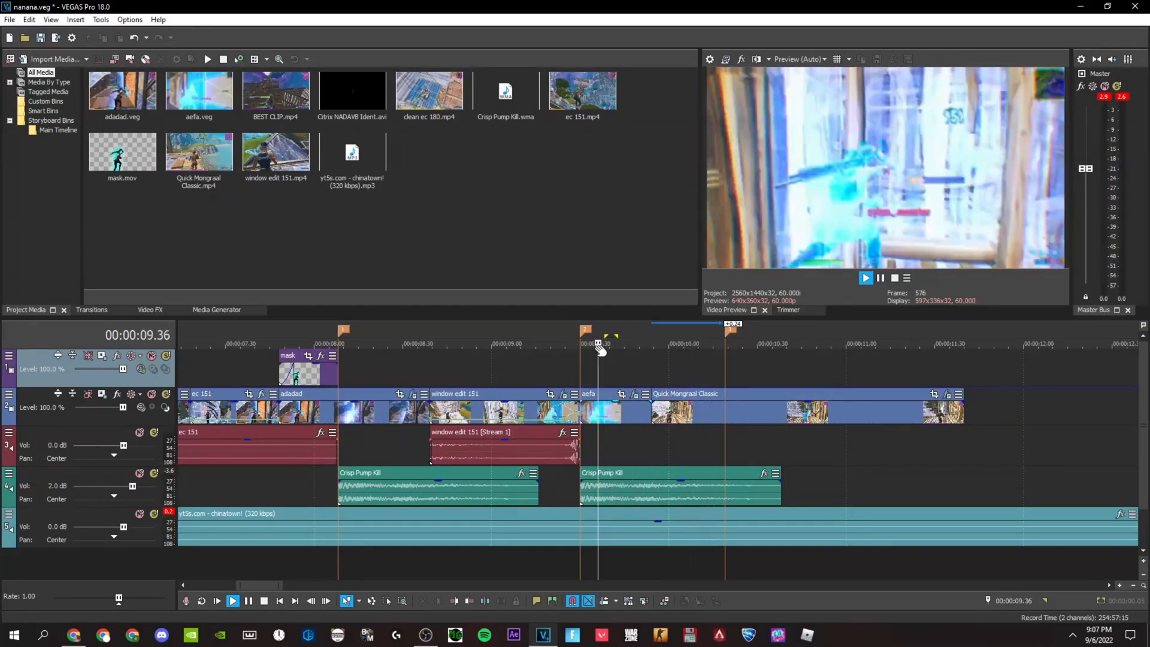
pyautogui.press('space')
pyautogui.press('space')
pyautogui.press('space')
pyautogui.click(644, 381)
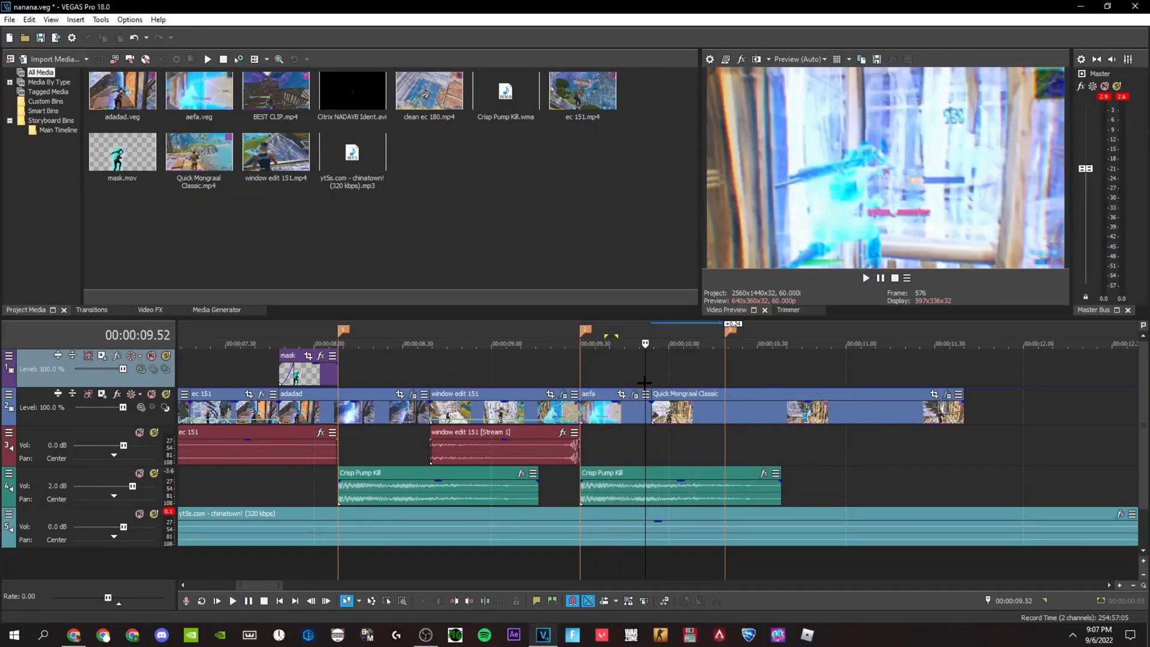
# Step: Shift the aefa clip's first S_Shake keyframe slightly closer to the clip's end
pyautogui.click(635, 393)
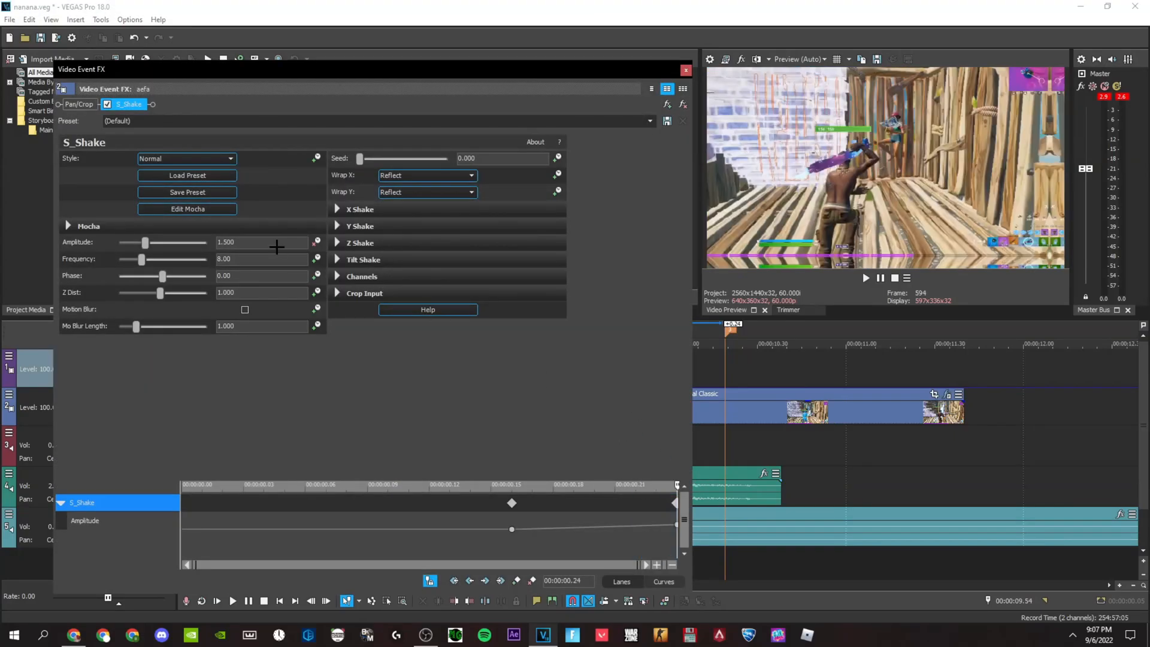
pyautogui.click(277, 246)
pyautogui.moveTo(515, 506); pyautogui.dragTo(536, 507)
pyautogui.click(686, 70)
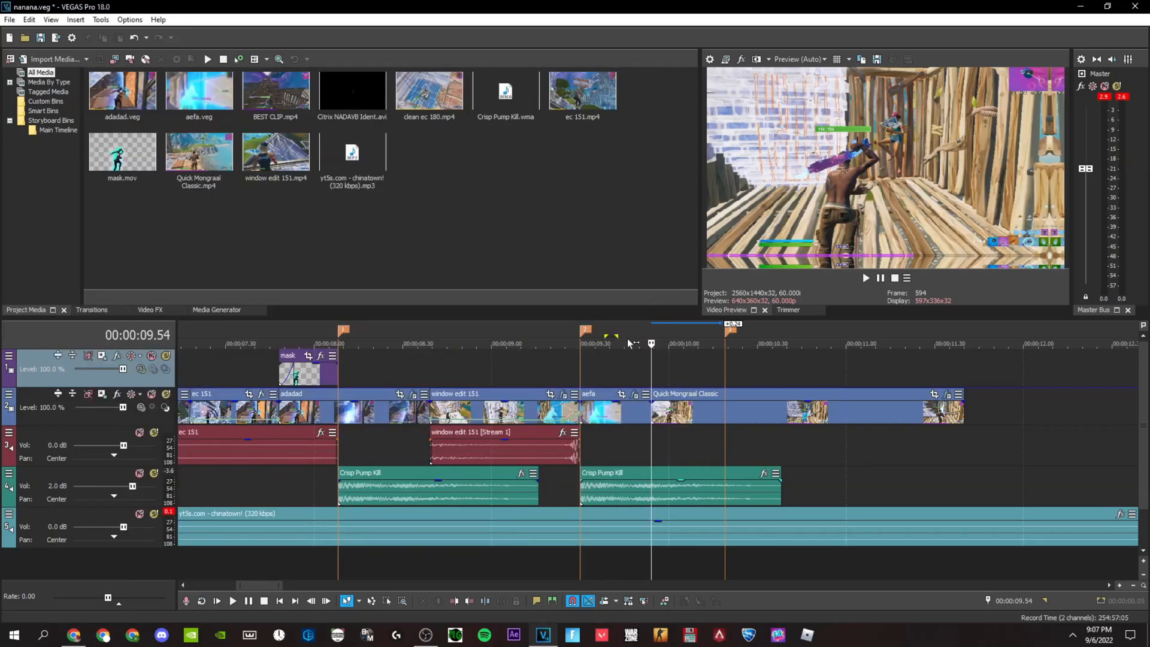
# Step: Review the retimed shake transition repeatedly, including a run-in from the window edit 151 clip
pyautogui.click(598, 354)
pyautogui.press('space')
pyautogui.press('space')
pyautogui.press('space')
pyautogui.press('space')
pyautogui.press('space')
pyautogui.press('space')
pyautogui.press('space')
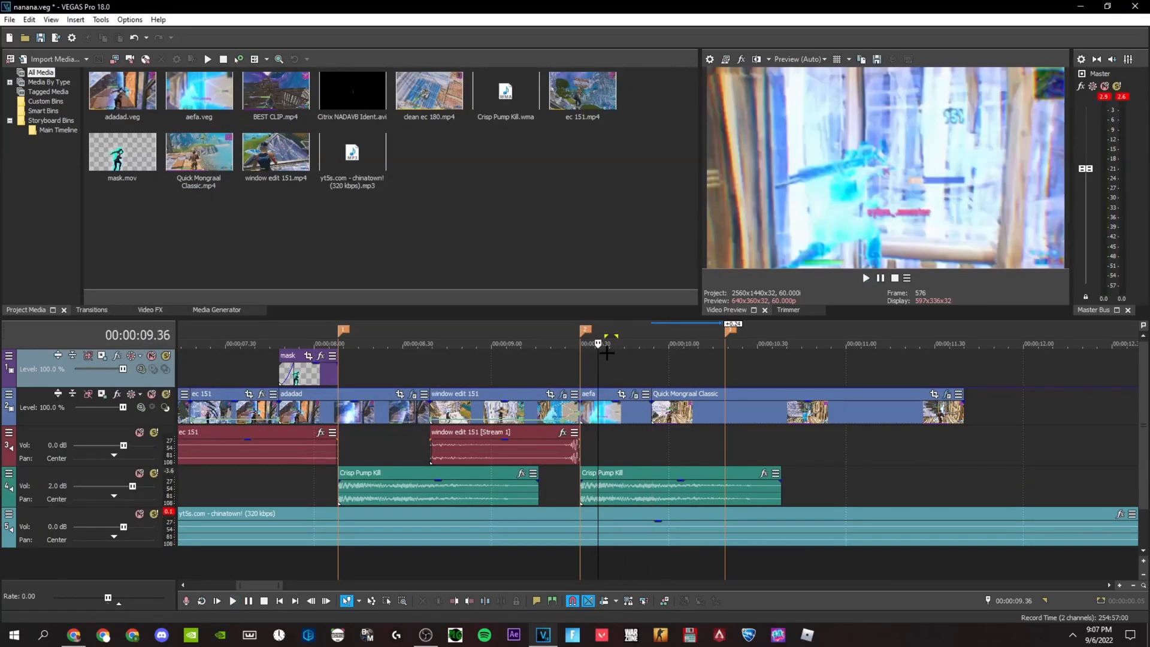
pyautogui.press('space')
pyautogui.press('space')
pyautogui.press('space')
pyautogui.press('space')
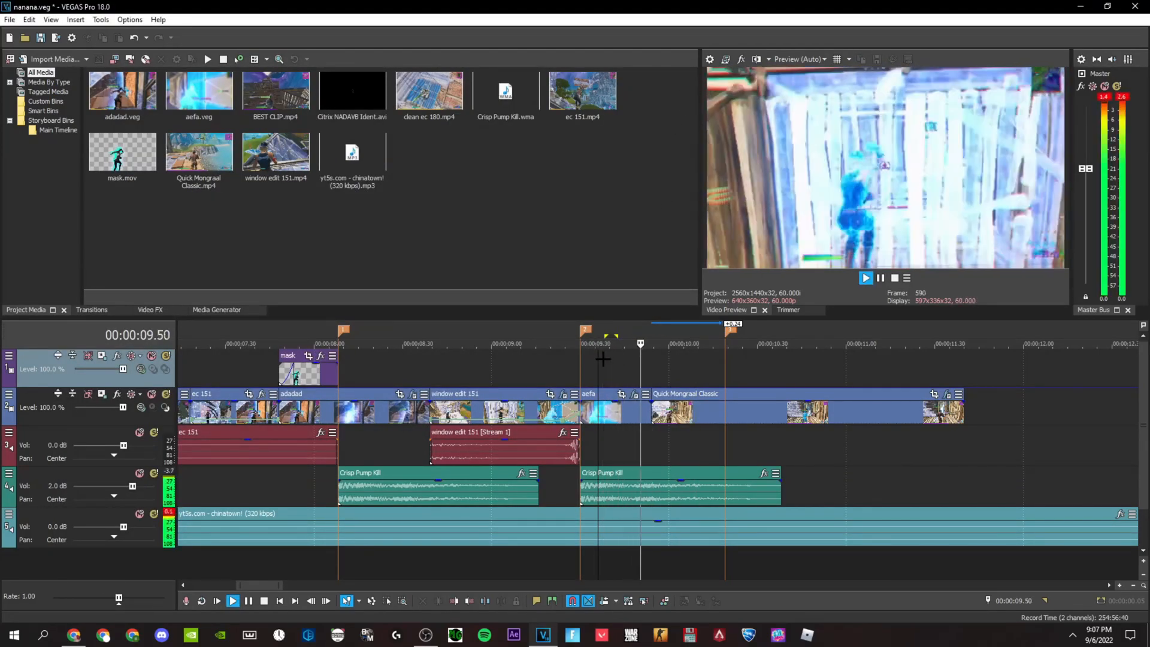
pyautogui.click(546, 346)
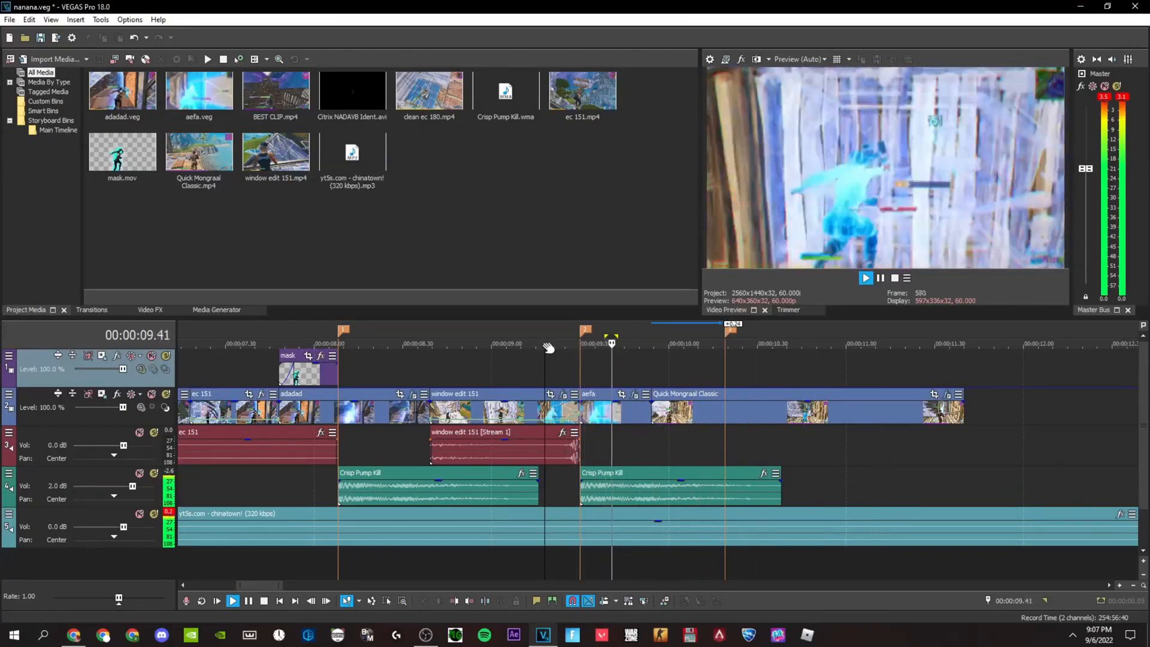
# Step: Move the playhead 20 frames back from the third marker on the Quick Mongraal Classic clip
pyautogui.click(723, 371)
pyautogui.click(719, 419)
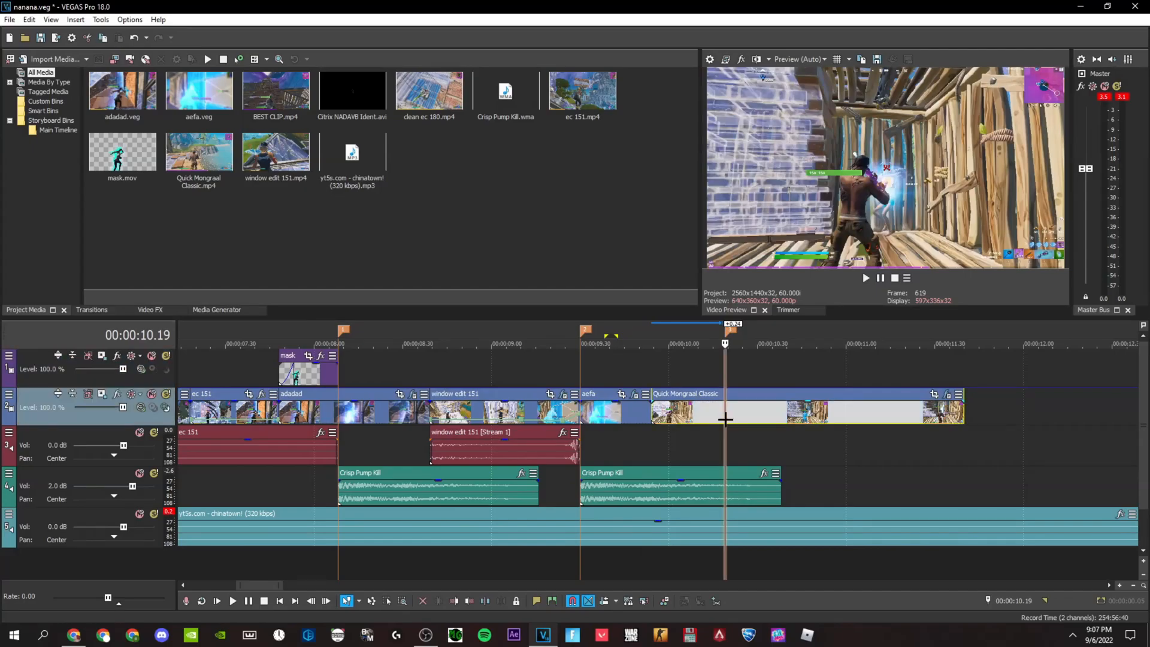
pyautogui.write('-20')
pyautogui.press('Return')
pyautogui.scroll(9, 694, 424)
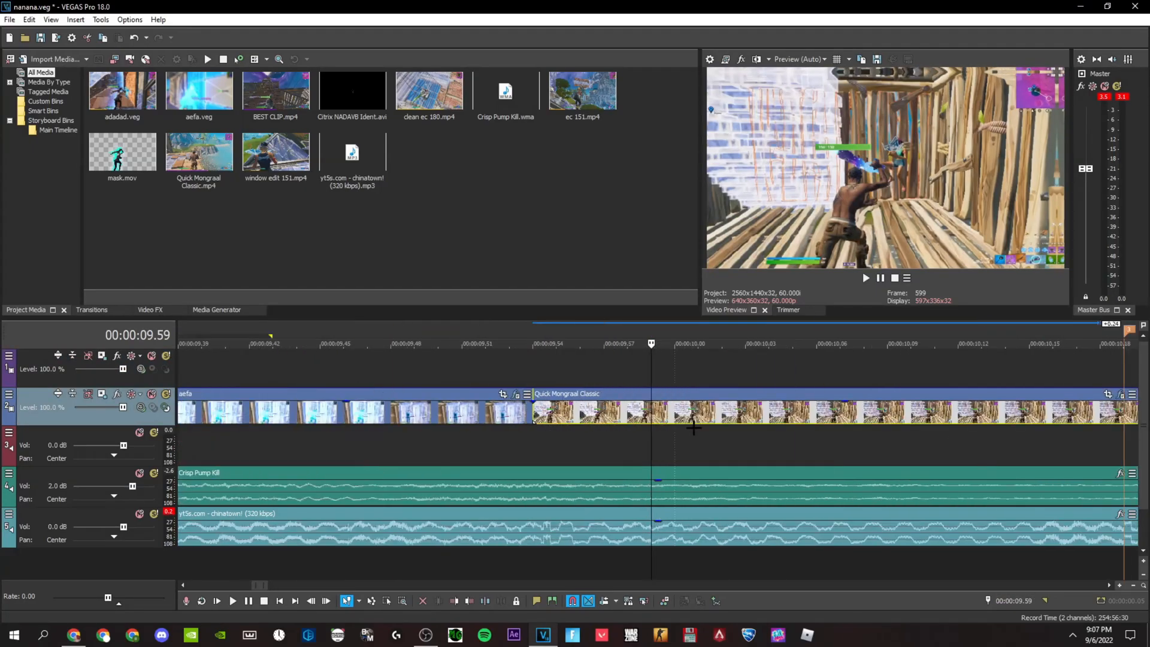
pyautogui.scroll(-10, 706, 435)
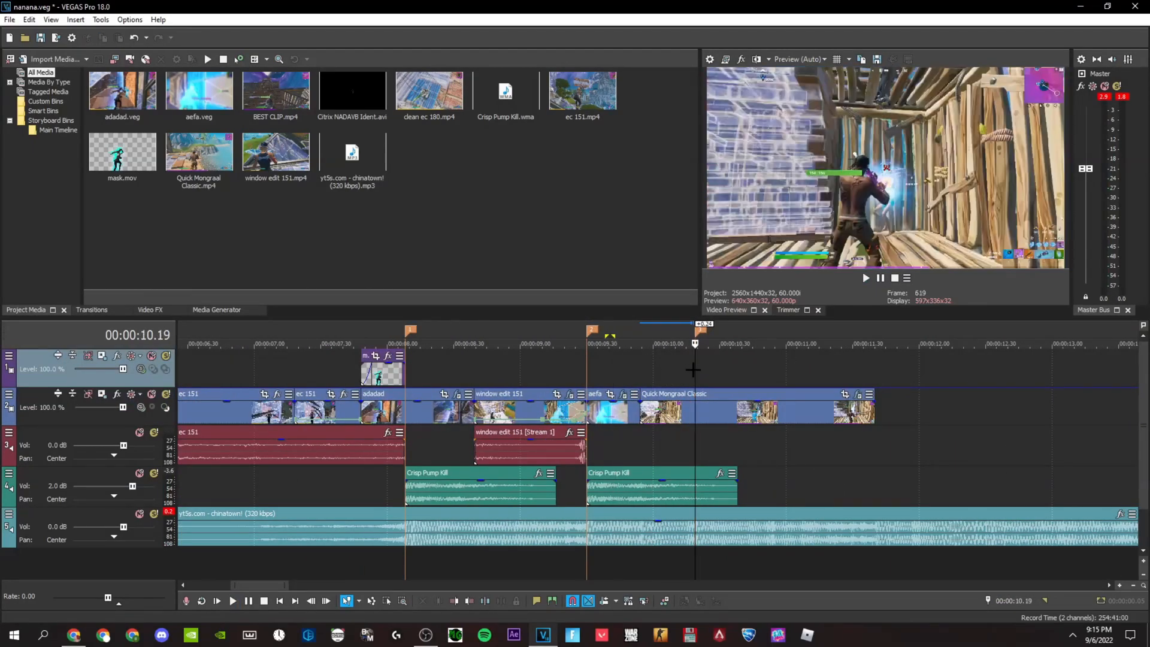
pyautogui.scroll(6, 673, 414)
pyautogui.rightClick(660, 412)
pyautogui.click(737, 485)
pyautogui.click(675, 369)
pyautogui.scroll(-5, 659, 408)
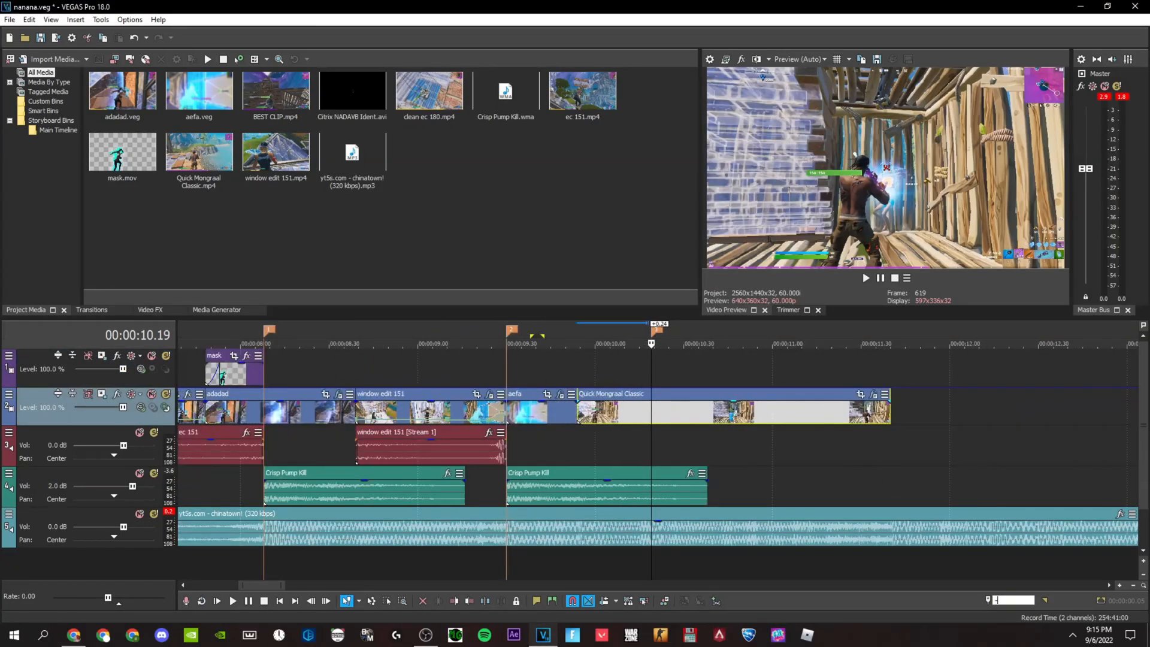
pyautogui.write('20')
pyautogui.press('Return')
# Step: Move the Quick Mongraal Classic clip to the uppermost track, starting 50 frames before the third marker at 00:00:09.29
pyautogui.click(651, 411)
pyautogui.write('-50')
pyautogui.press('Return')
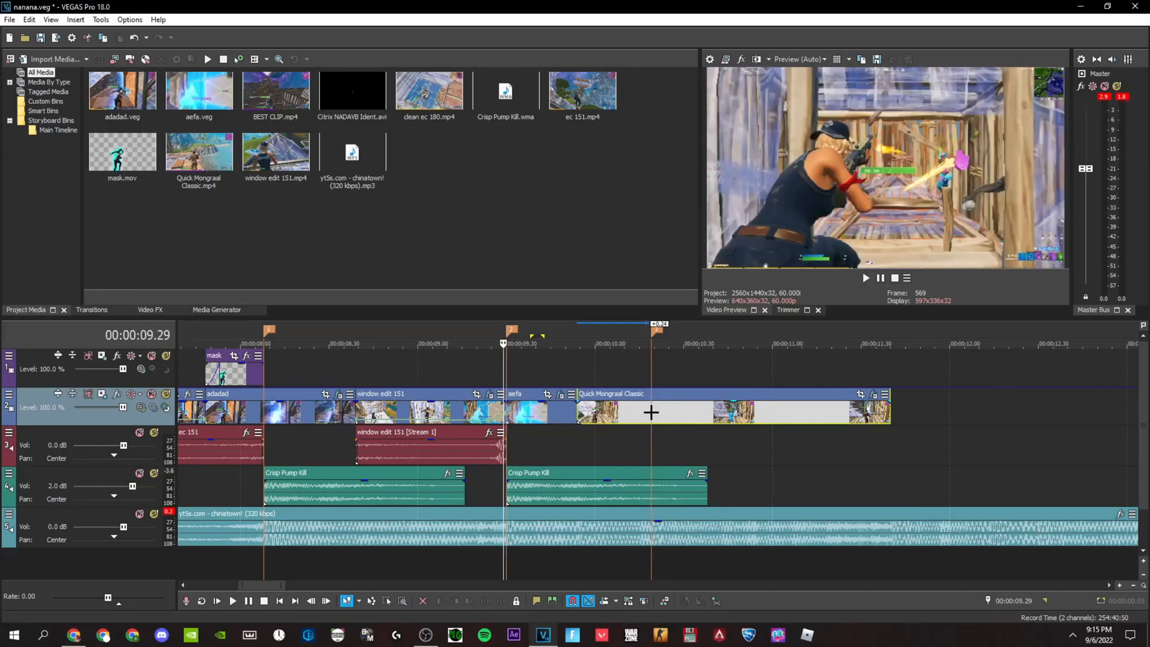
pyautogui.scroll(2, 651, 412)
pyautogui.scroll(-4, 665, 412)
pyautogui.moveTo(700, 413); pyautogui.dragTo(705, 366)
pyautogui.scroll(4, 705, 365)
pyautogui.moveTo(799, 371); pyautogui.dragTo(651, 370)
pyautogui.scroll(-8, 655, 373)
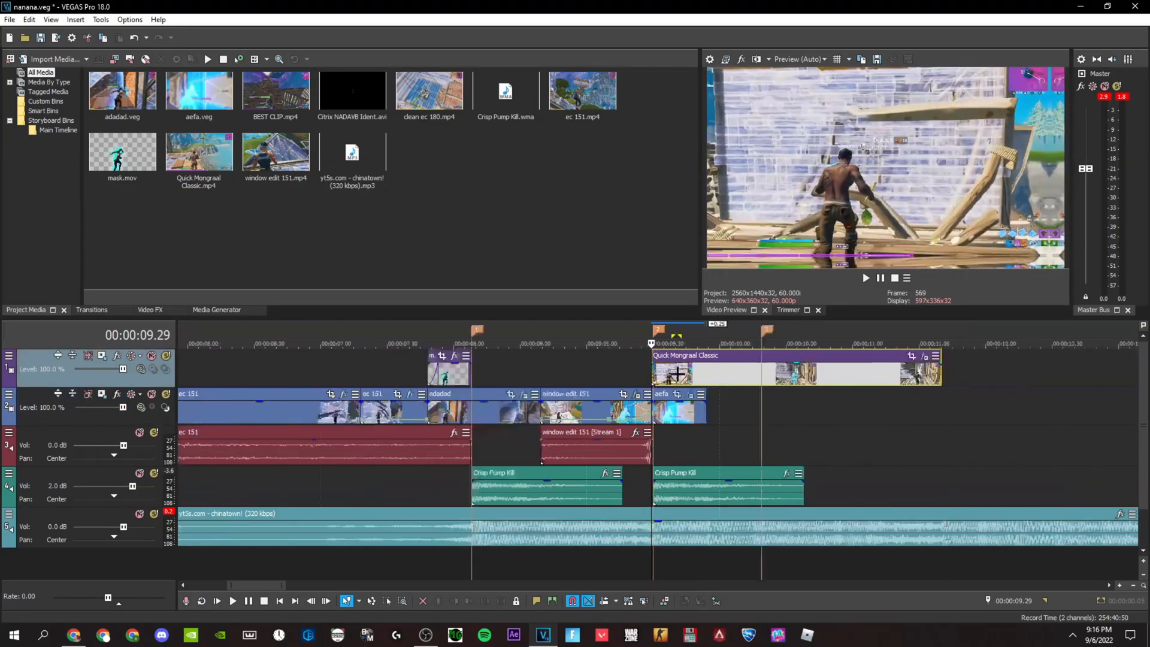
# Step: Give the Quick Mongraal Classic clip on the uppermost track a velocity envelope that peaks at the third marker
pyautogui.click(745, 412)
pyautogui.rightClick(745, 412)
pyautogui.click(783, 256)
pyautogui.scroll(8, 700, 348)
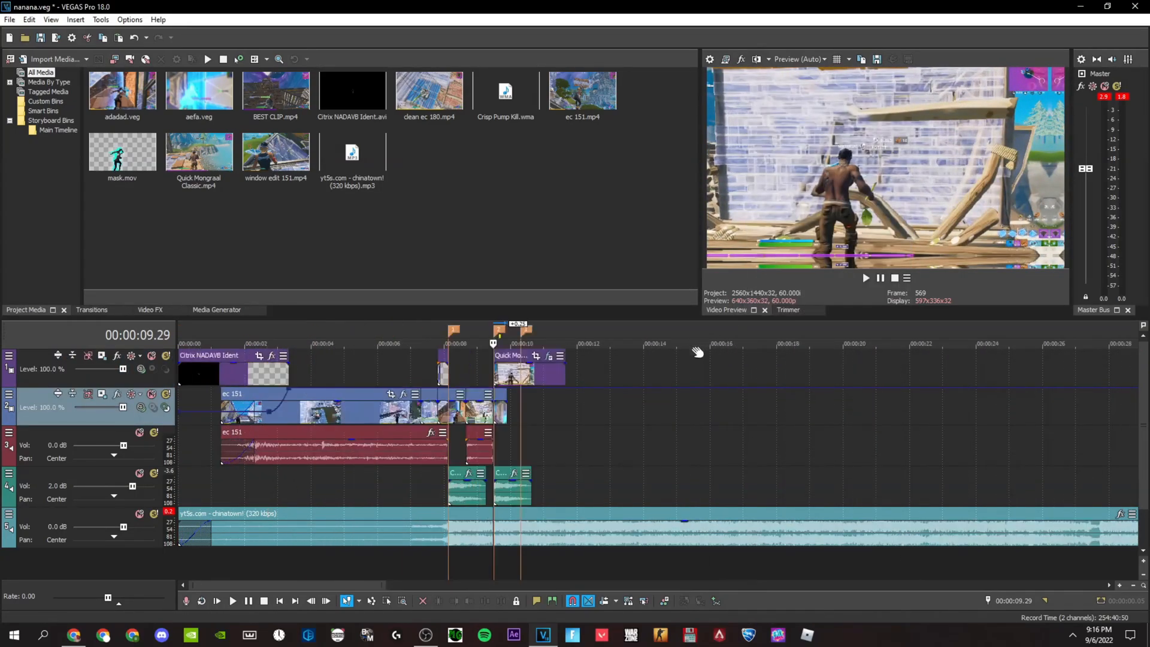
pyautogui.rightClick(729, 372)
pyautogui.click(783, 267)
pyautogui.scroll(6, 724, 356)
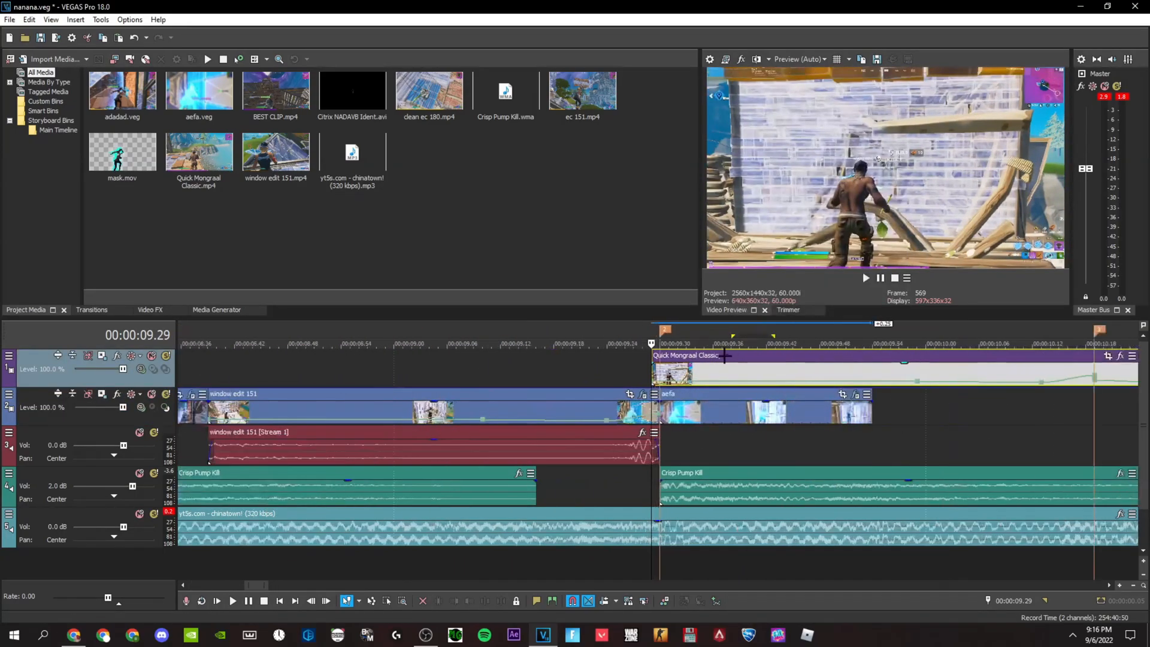
# Step: Split the Quick Mongraal Classic clip at the aefa clip's end, delete its front part and move the rest directly after aefa
pyautogui.click(868, 374)
pyautogui.press('s')
pyautogui.rightClick(841, 373)
pyautogui.click(868, 301)
pyautogui.scroll(-4, 855, 367)
pyautogui.moveTo(815, 384); pyautogui.dragTo(816, 393)
# Step: Apply the [CITRIX] Shake Transition Part 2 (+5) preset to the Quick Mongraal Classic clip and play back the transition
pyautogui.click(1103, 395)
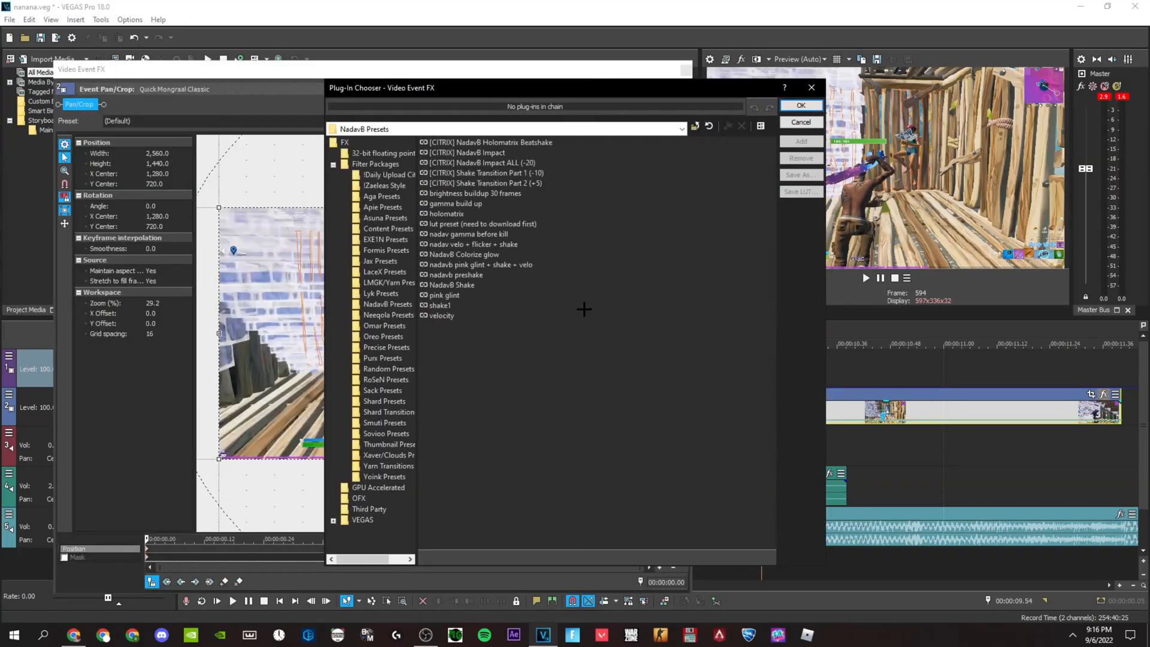
pyautogui.click(485, 183)
pyautogui.click(801, 105)
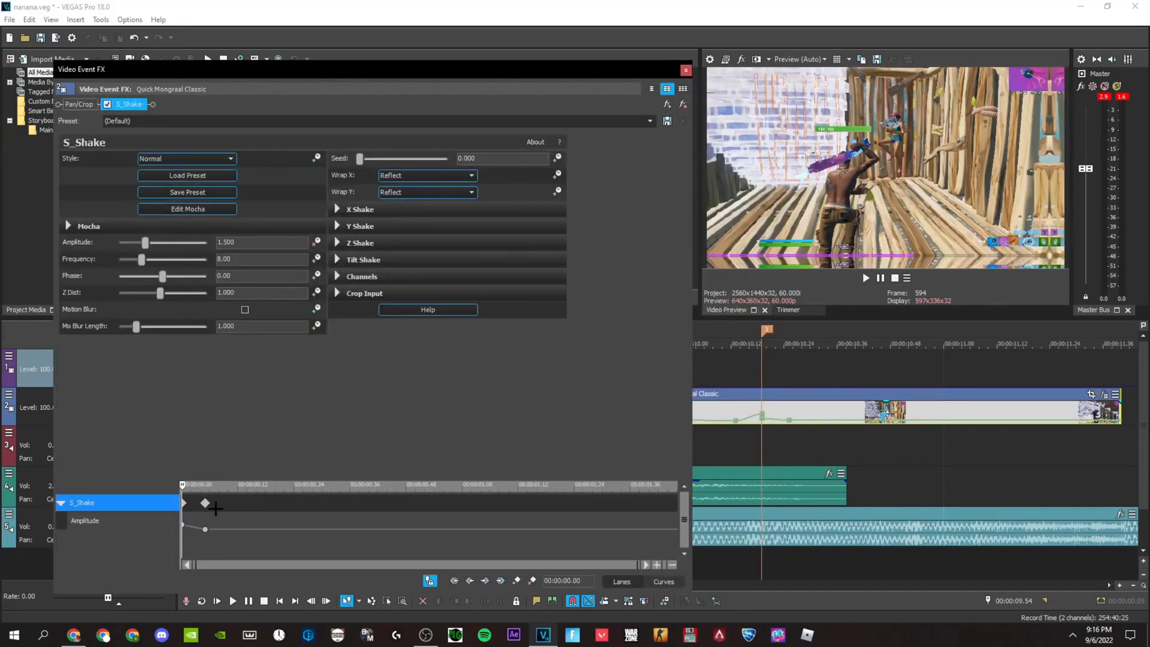
pyautogui.click(686, 70)
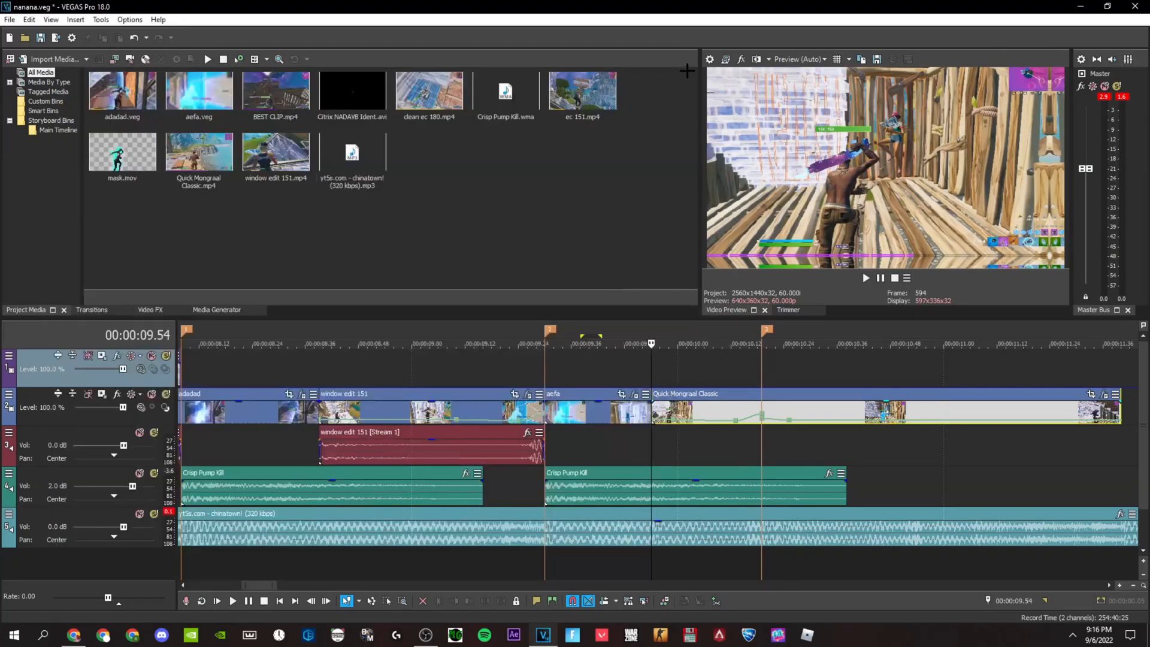
pyautogui.click(616, 363)
pyautogui.press('space')
pyautogui.click(602, 345)
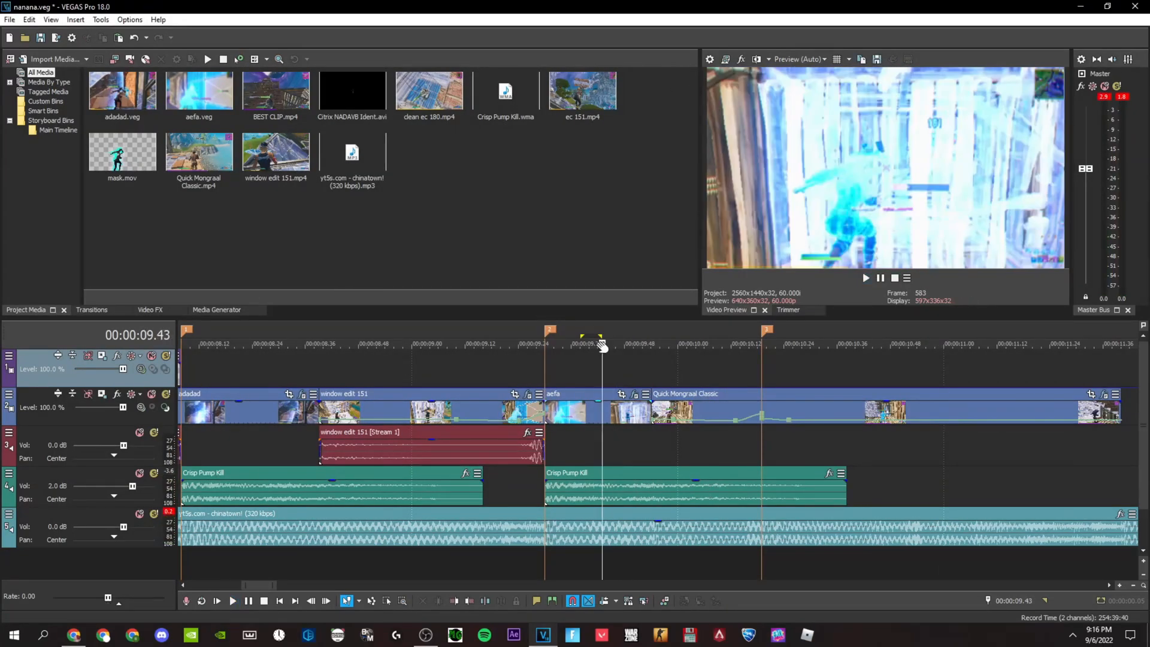
# Step: Split the Quick Mongraal Classic clip at the third marker and at 00:00:10.51, and delete everything after the second cut
pyautogui.click(764, 408)
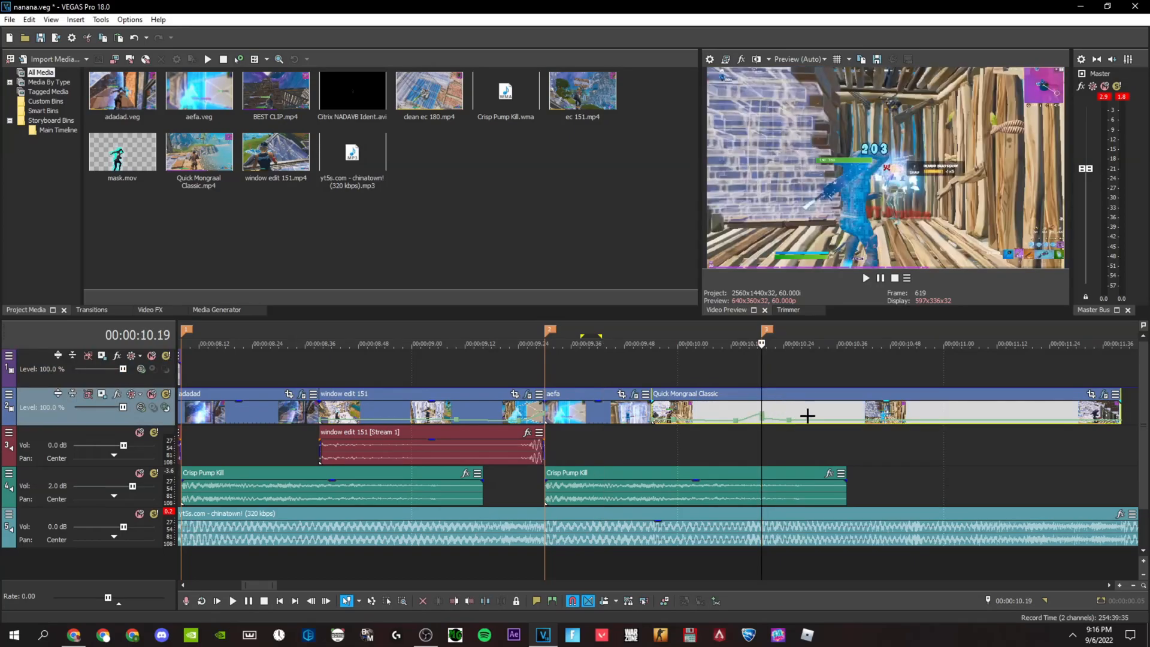
pyautogui.press('s')
pyautogui.click(903, 411)
pyautogui.scroll(1, 903, 411)
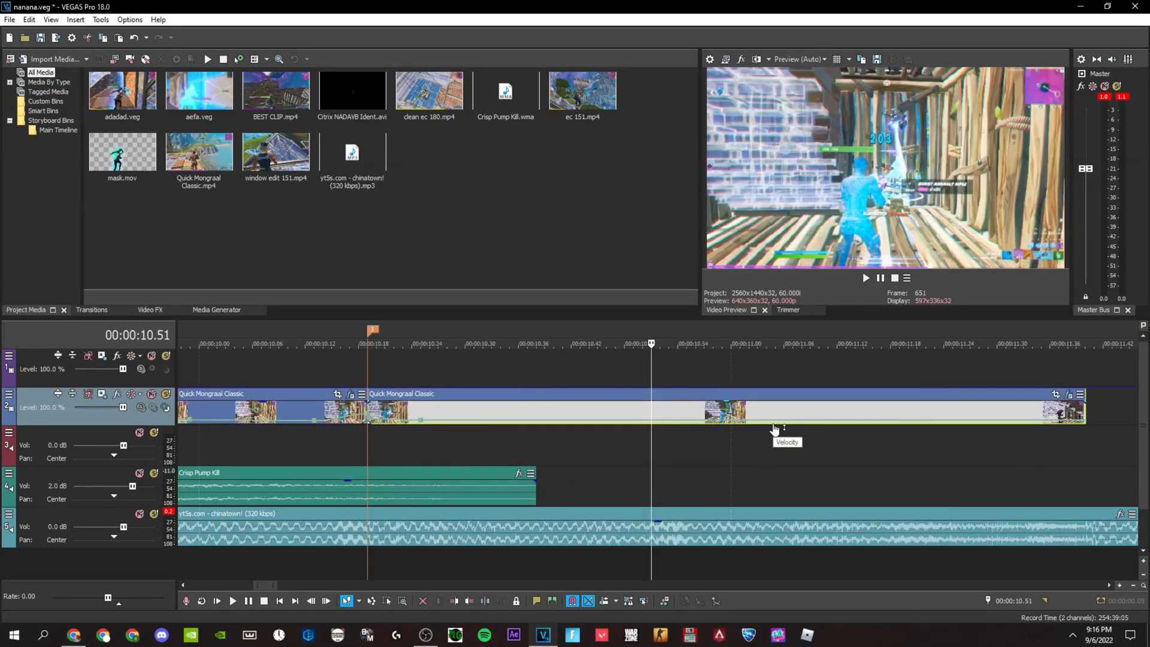
pyautogui.press('s')
pyautogui.rightClick(682, 410)
pyautogui.click(710, 301)
pyautogui.scroll(-2, 593, 411)
# Step: Nest the Quick Mongraal Classic segment after the third marker as a timeline named aasdasdasd and return to the main project
pyautogui.click(594, 411)
pyautogui.click(716, 601)
pyautogui.write('aasdasdasd')
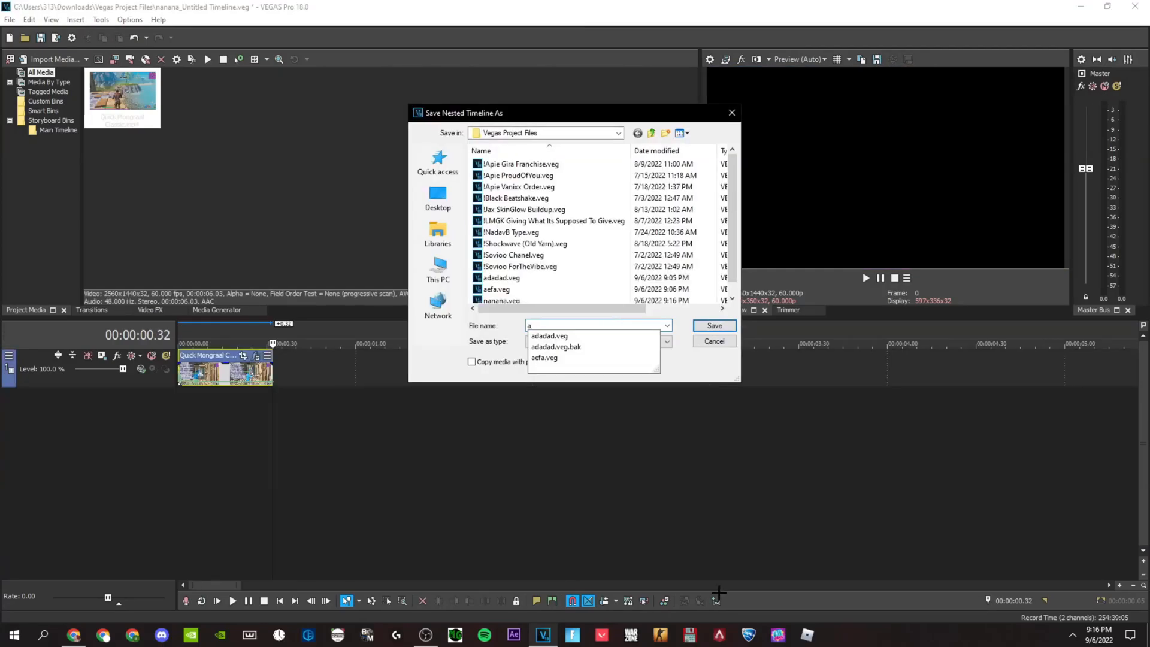
pyautogui.click(708, 324)
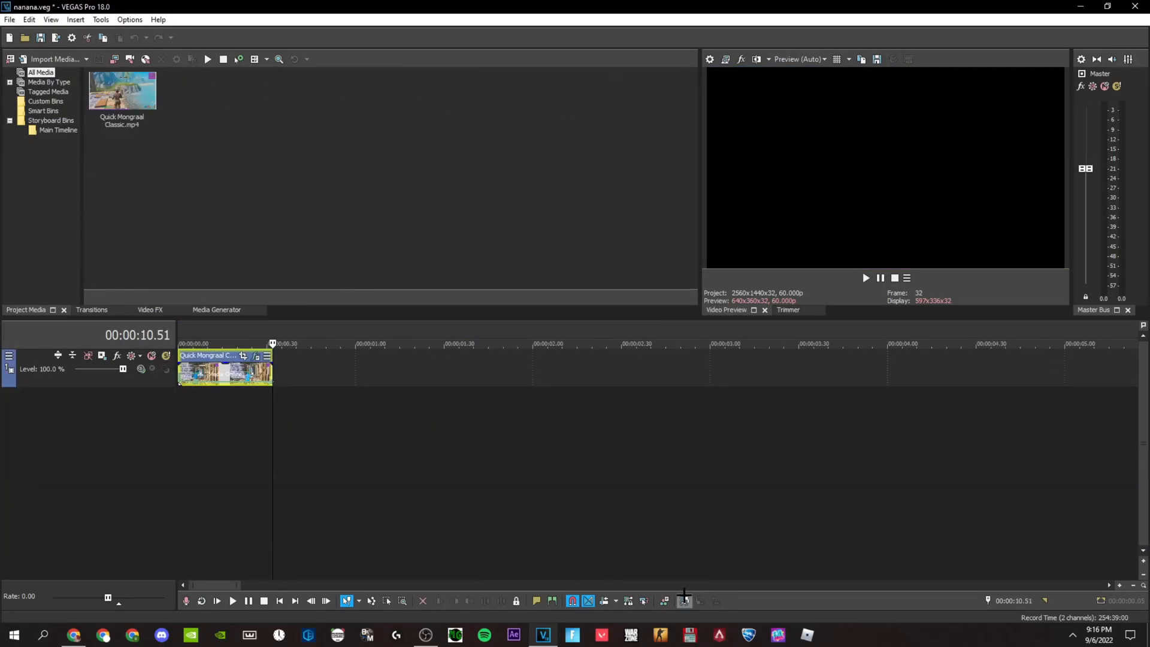
pyautogui.click(634, 394)
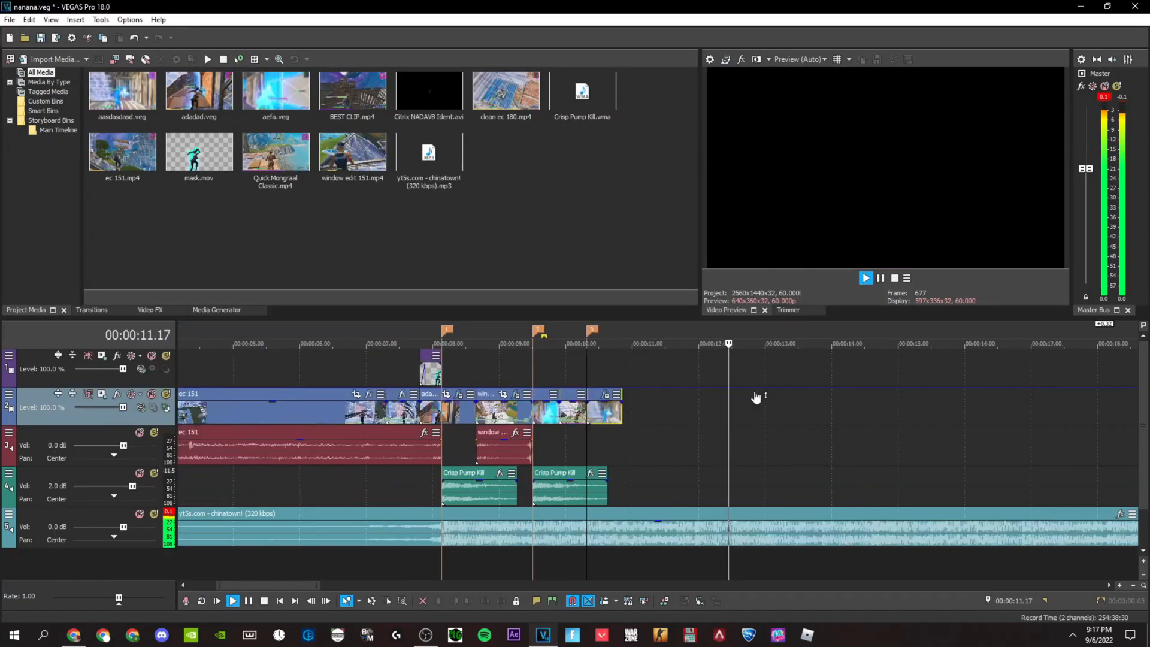
# Step: Play back the edit around the aasdasdasd clip and the music just beyond its end
pyautogui.scroll(-3, 747, 401)
pyautogui.press('space')
pyautogui.scroll(3, 739, 407)
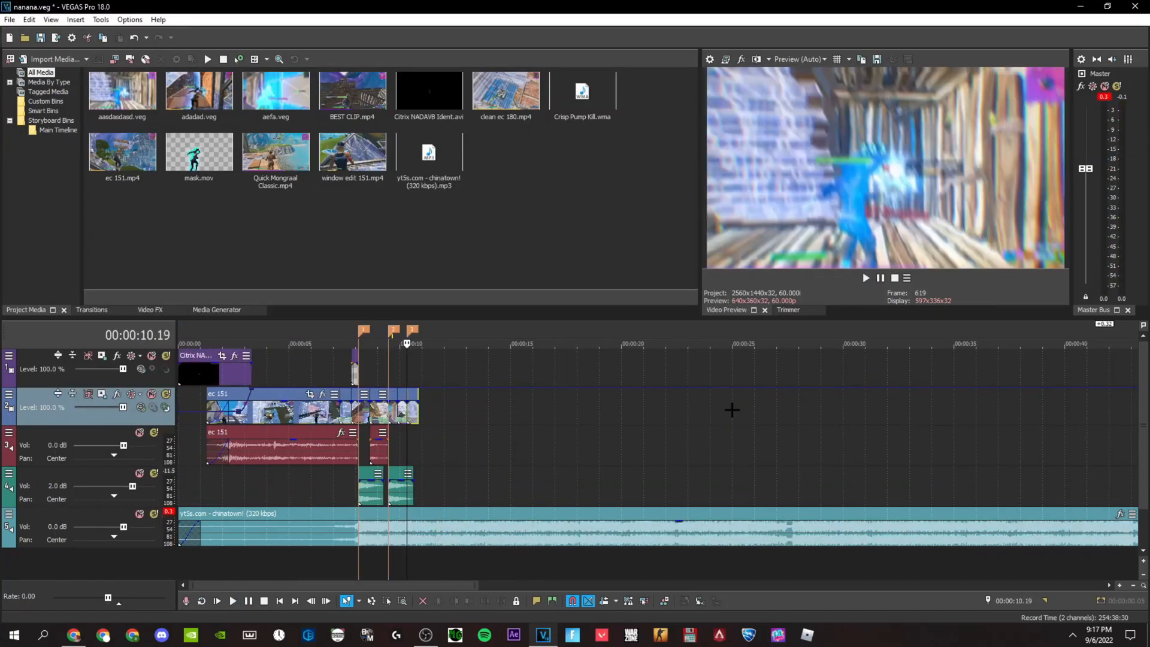
pyautogui.scroll(3, 745, 405)
pyautogui.scroll(-2, 743, 400)
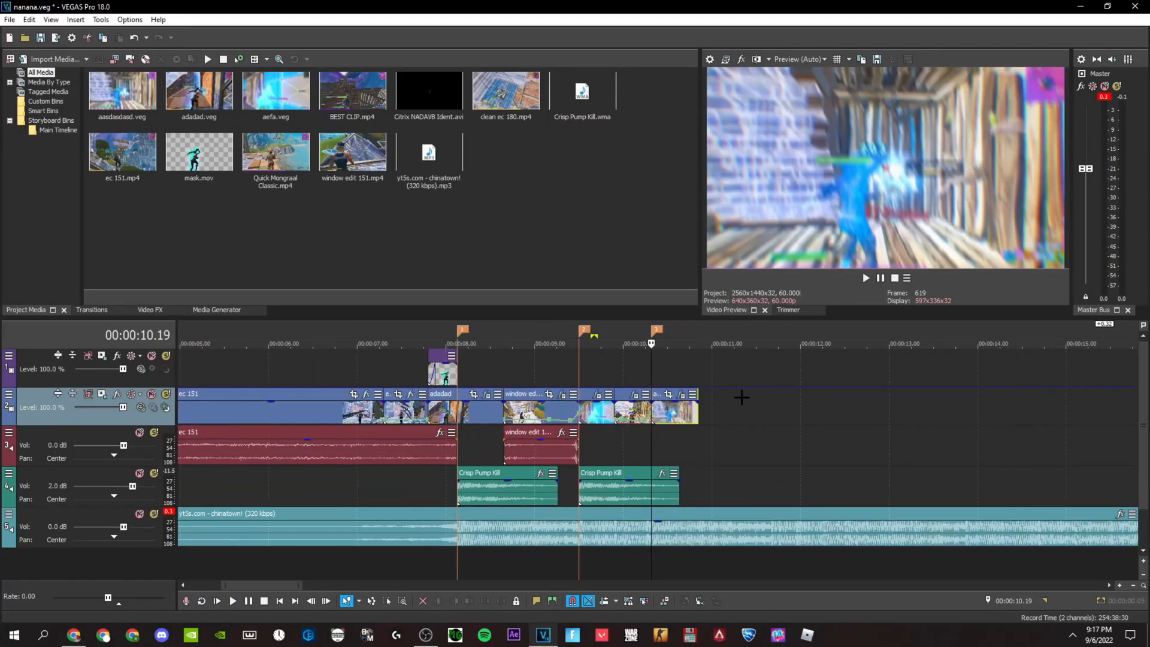
pyautogui.click(698, 344)
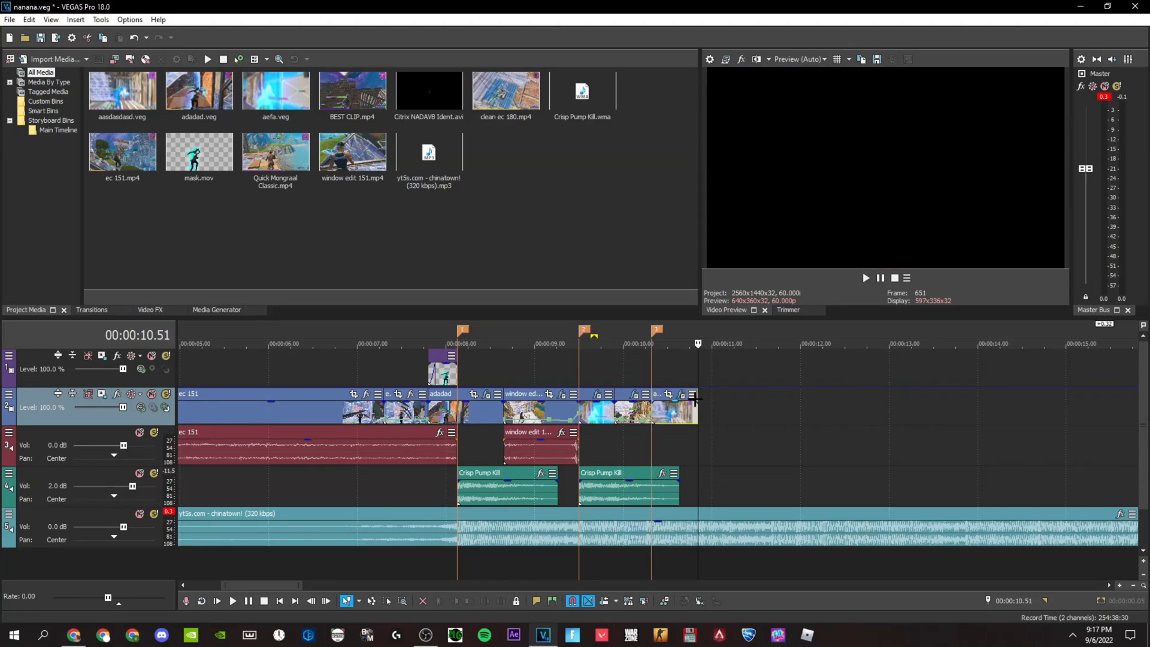
pyautogui.press('space')
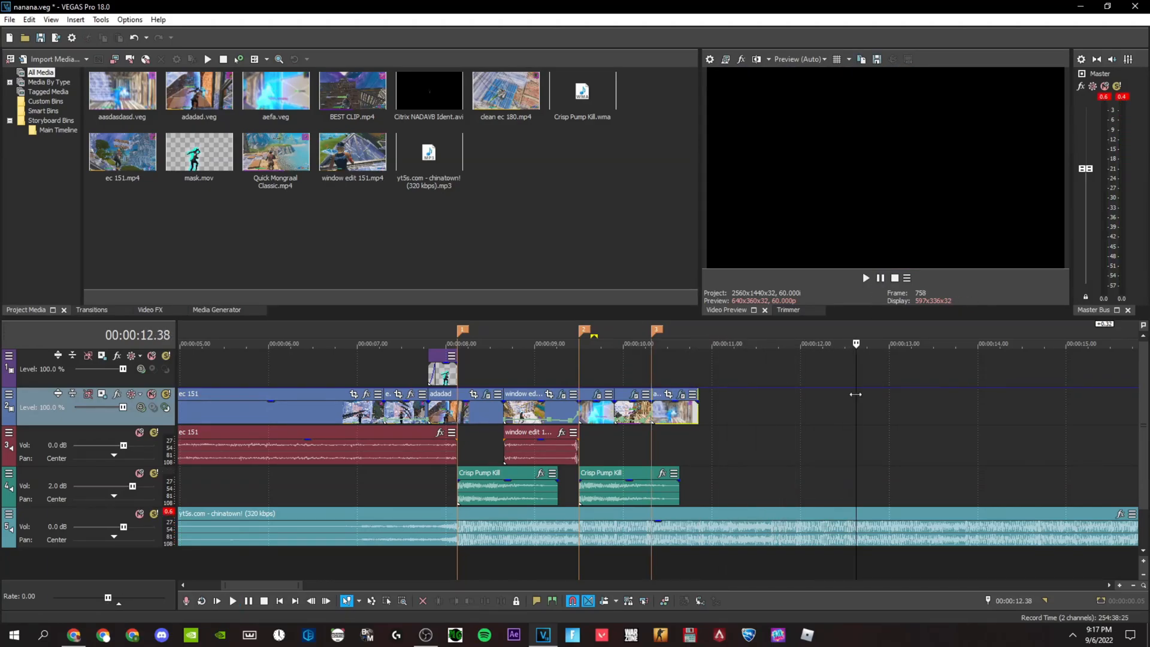
# Step: Play the music after the aasdasdasd clip and mark its beats at 00:00:11.40, 00:00:11.57, 00:00:12.12 and 00:00:12.30
pyautogui.click(843, 481)
pyautogui.scroll(7, 828, 462)
pyautogui.press('space')
pyautogui.press('space')
pyautogui.scroll(-7, 826, 446)
pyautogui.click(606, 462)
pyautogui.click(586, 481)
pyautogui.scroll(7, 607, 475)
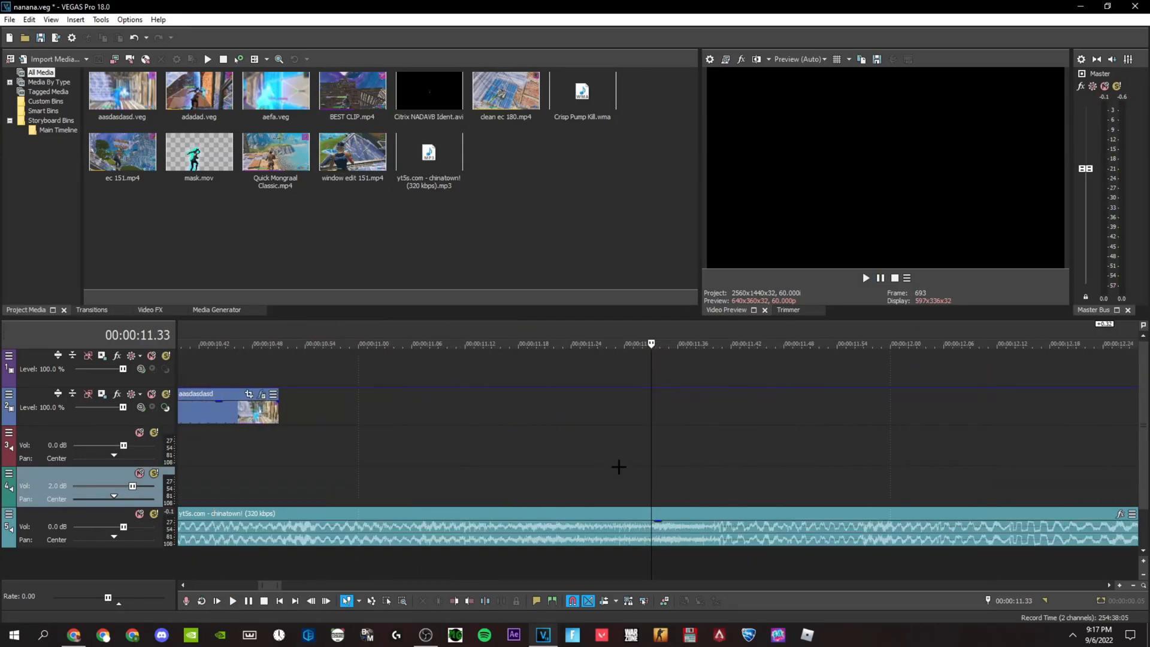
pyautogui.click(704, 472)
pyautogui.scroll(-7, 604, 432)
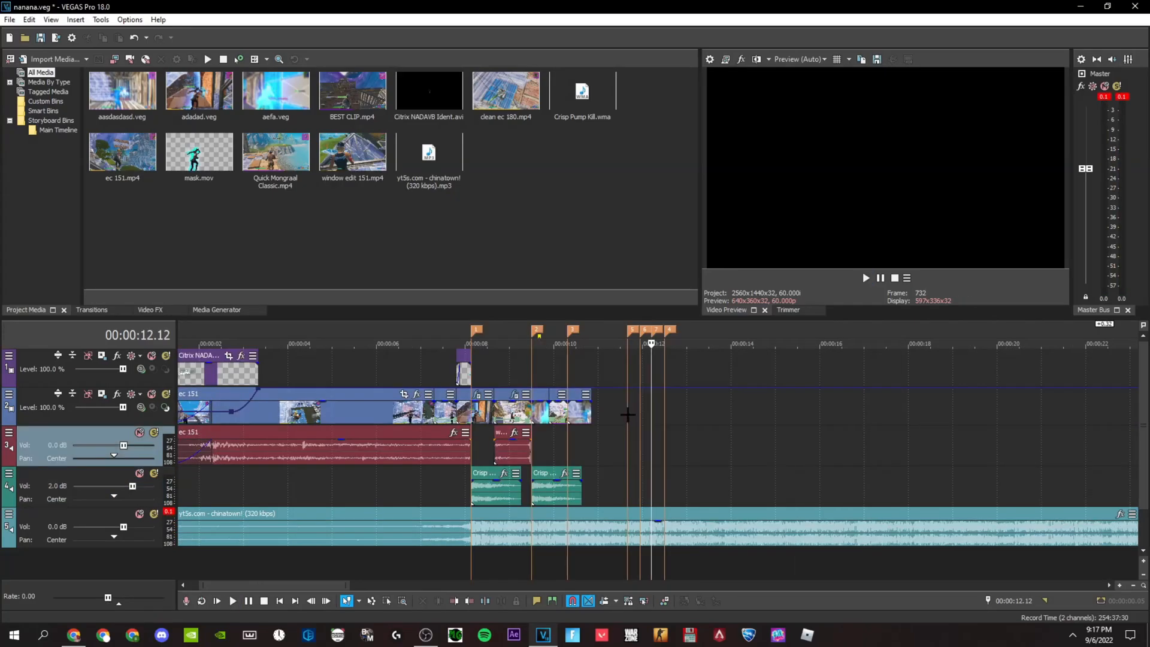
# Step: Place clean ec 180.mp4 directly after the aasdasdasd clip and split its video at the 00:00:11.40 marker
pyautogui.scroll(-2, 599, 430)
pyautogui.scroll(6, 443, 407)
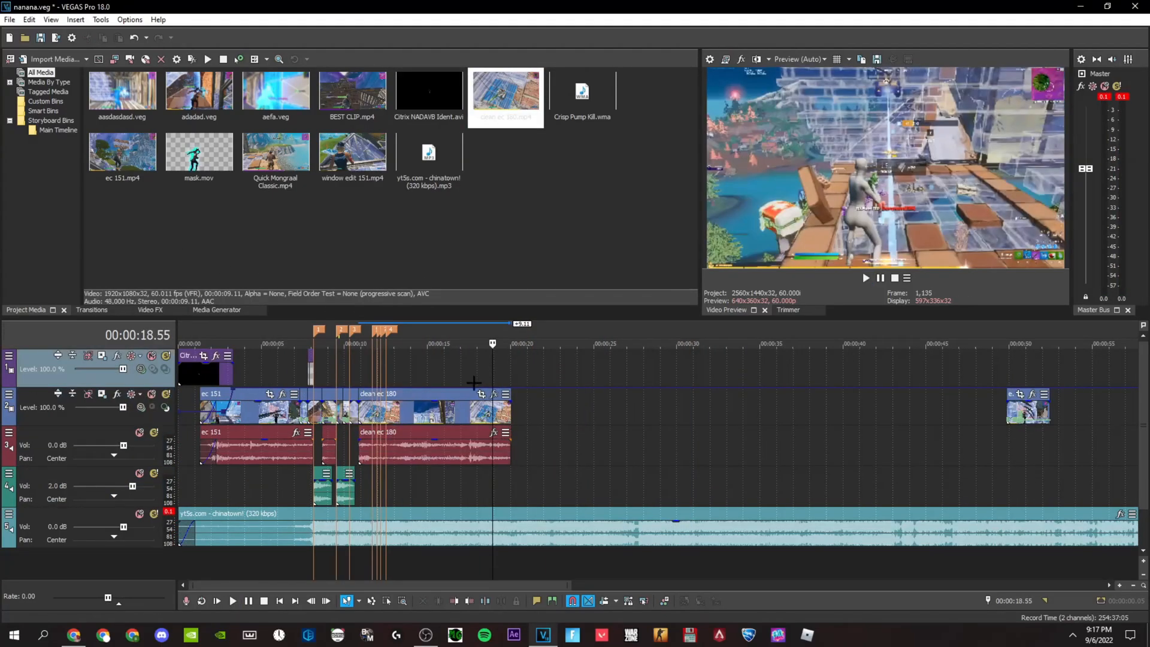
pyautogui.click(488, 383)
pyautogui.scroll(8, 608, 376)
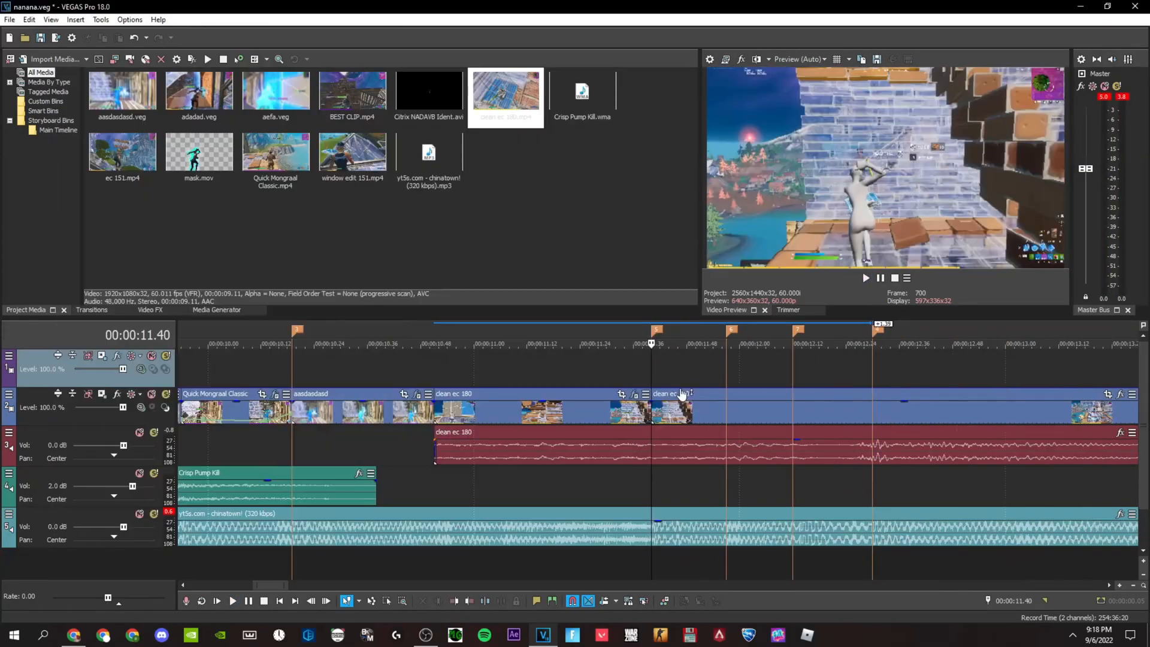
pyautogui.click(727, 408)
pyautogui.scroll(-5, 665, 431)
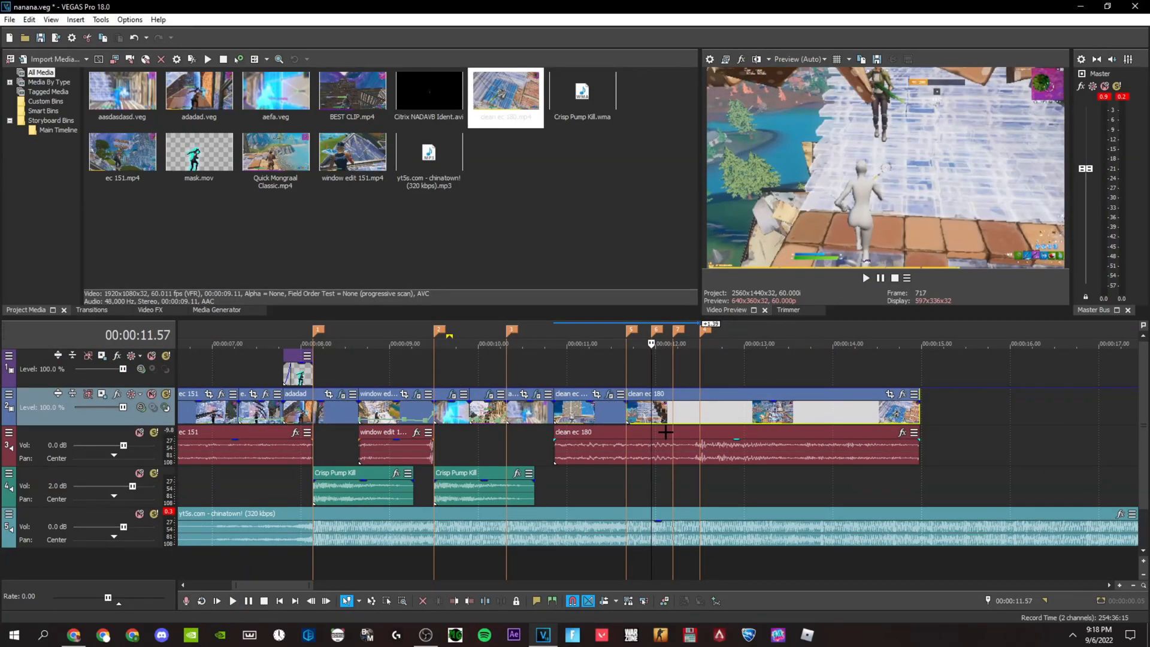
pyautogui.scroll(3, 666, 432)
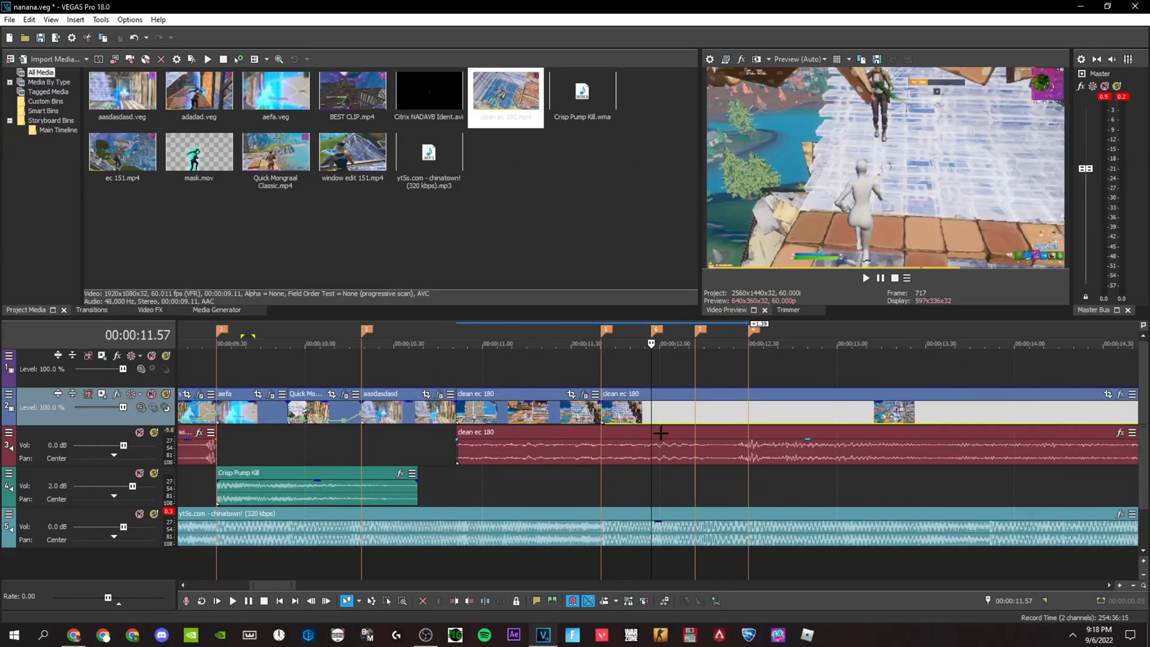
pyautogui.press('s')
pyautogui.click(693, 406)
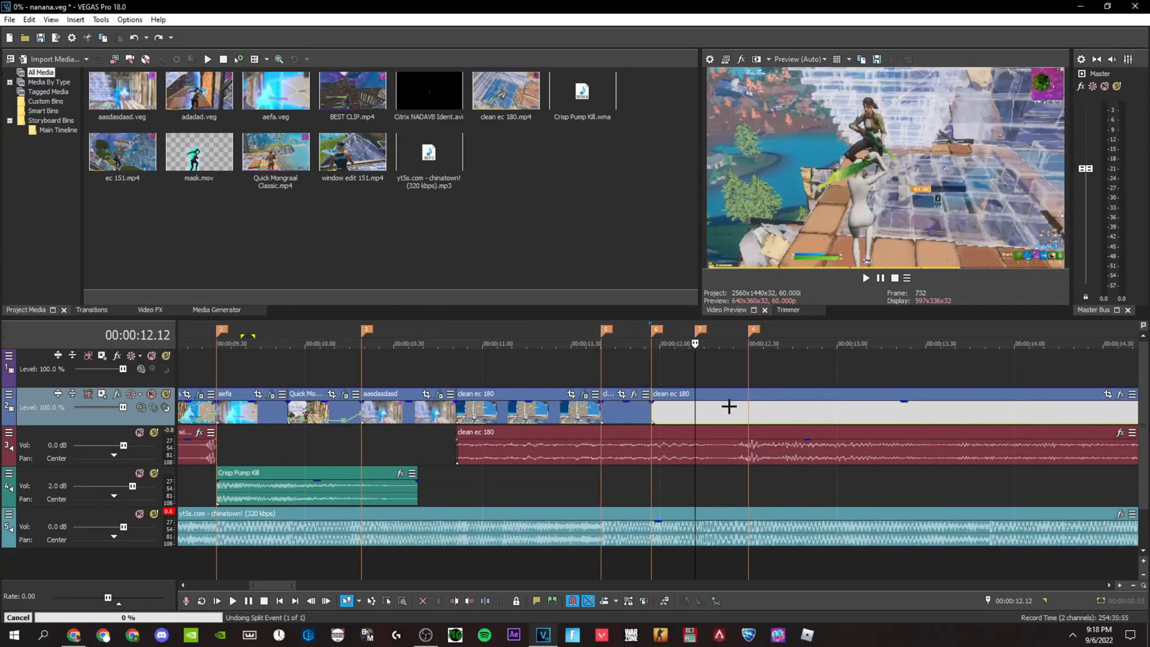
pyautogui.hotkey('ctrl', 'z')
# Step: Add a velocity envelope to the clean ec 180 segment with a speed peak at the 00:00:12.30 marker and play it back
pyautogui.rightClick(726, 410)
pyautogui.click(693, 404)
pyautogui.scroll(-9, 769, 412)
pyautogui.scroll(-4, 769, 412)
pyautogui.rightClick(602, 411)
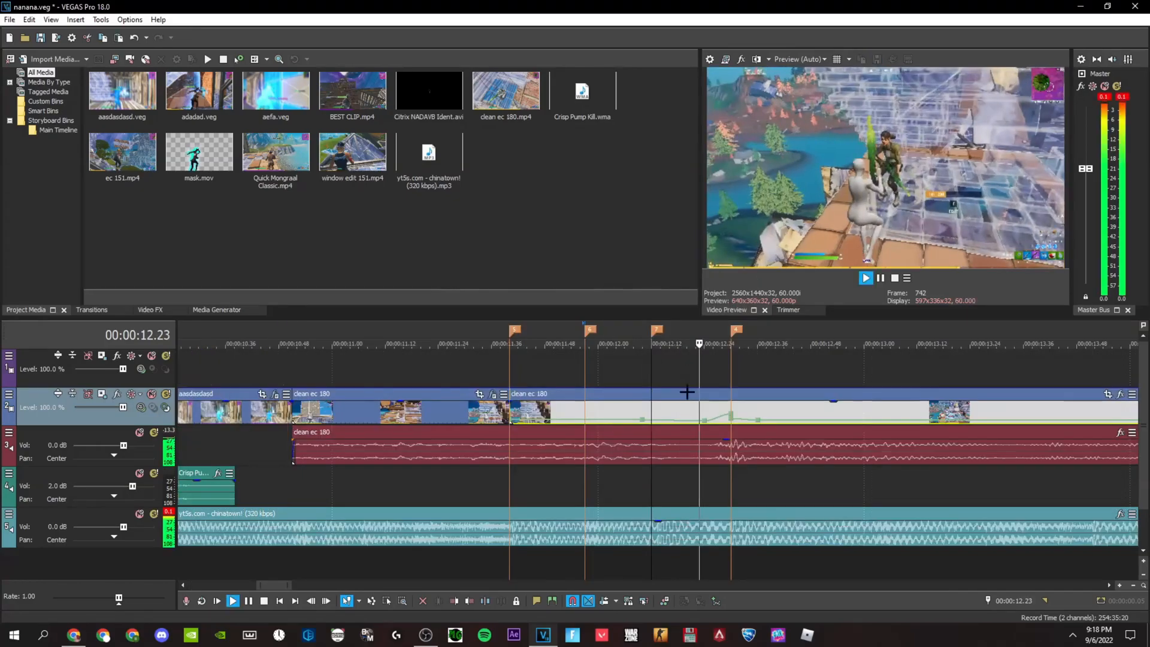
pyautogui.press('space')
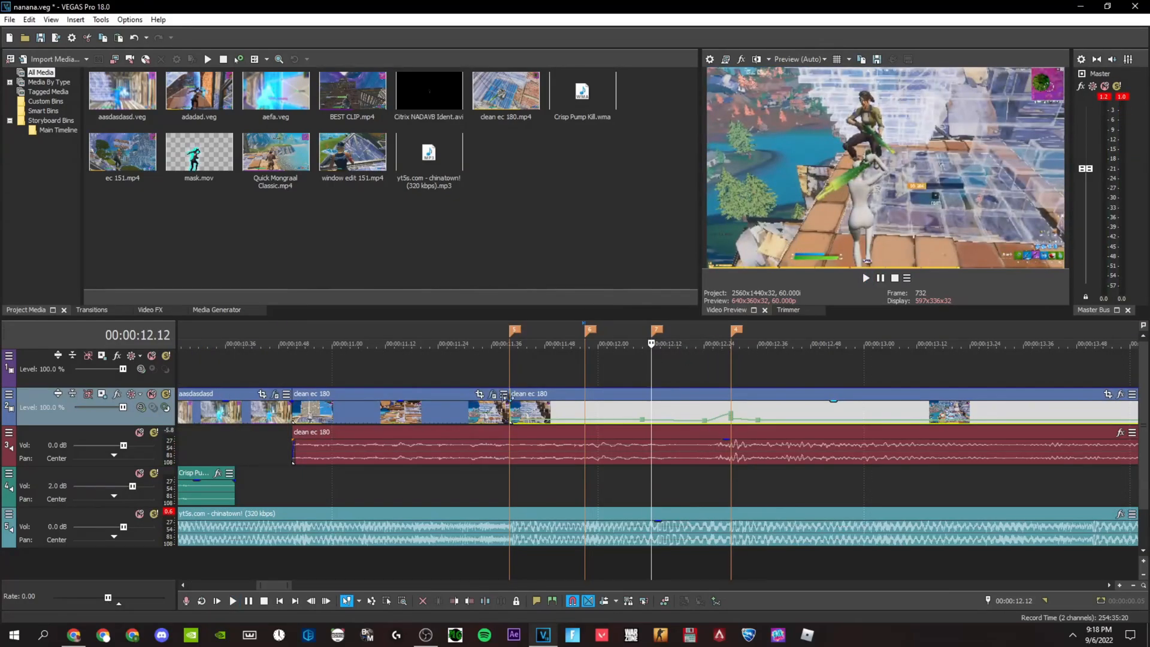
# Step: Split the clean ec 180 segment at the 00:00:11.57, 00:00:12.12 and 00:00:12.30 markers
pyautogui.click(584, 397)
pyautogui.press('s')
pyautogui.click(651, 397)
pyautogui.press('s')
pyautogui.click(728, 397)
pyautogui.press('s')
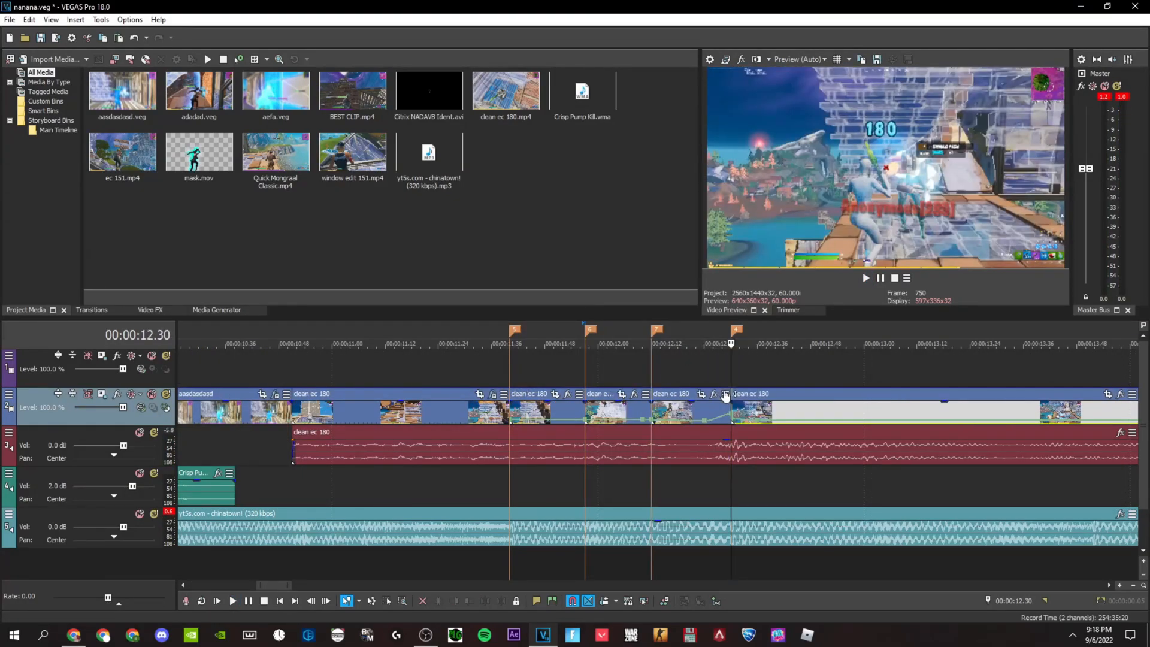
# Step: Play back the clean ec 180 footage leading up to the 00:00:11.40 marker
pyautogui.scroll(-2, 598, 394)
pyautogui.click(473, 367)
pyautogui.press('space')
pyautogui.press('space')
pyautogui.press('space')
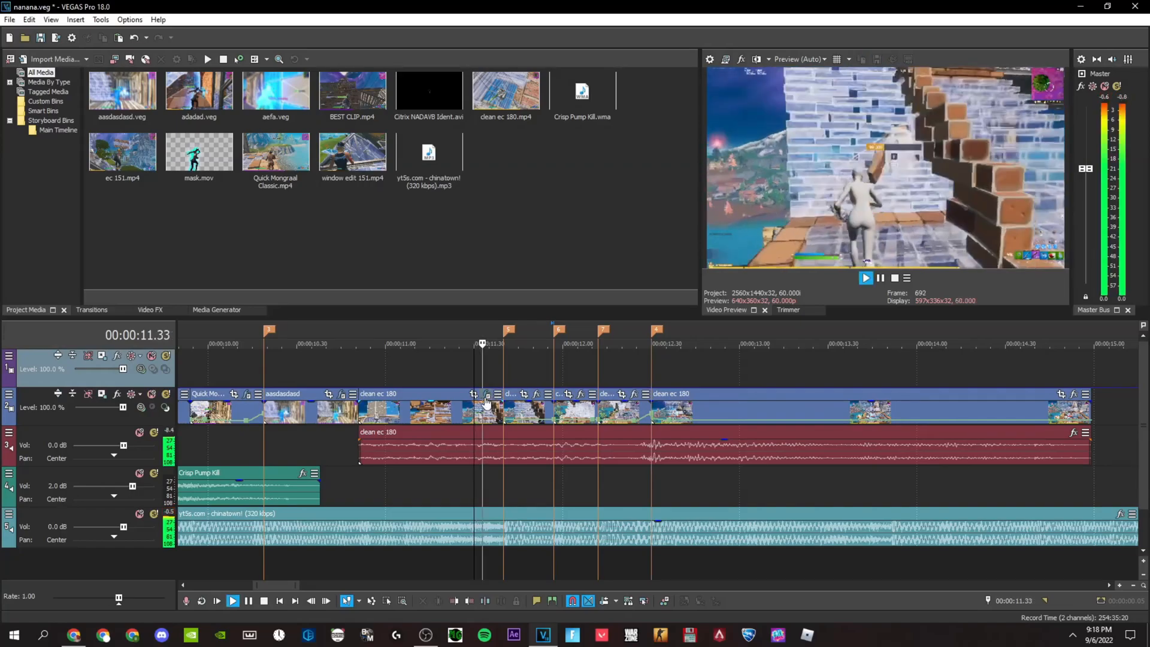
pyautogui.press('space')
# Step: Find where the S_BlurMoCurves keyframes end in the first clean ec 180 segment and split the clip at 00:00:11.08
pyautogui.click(487, 394)
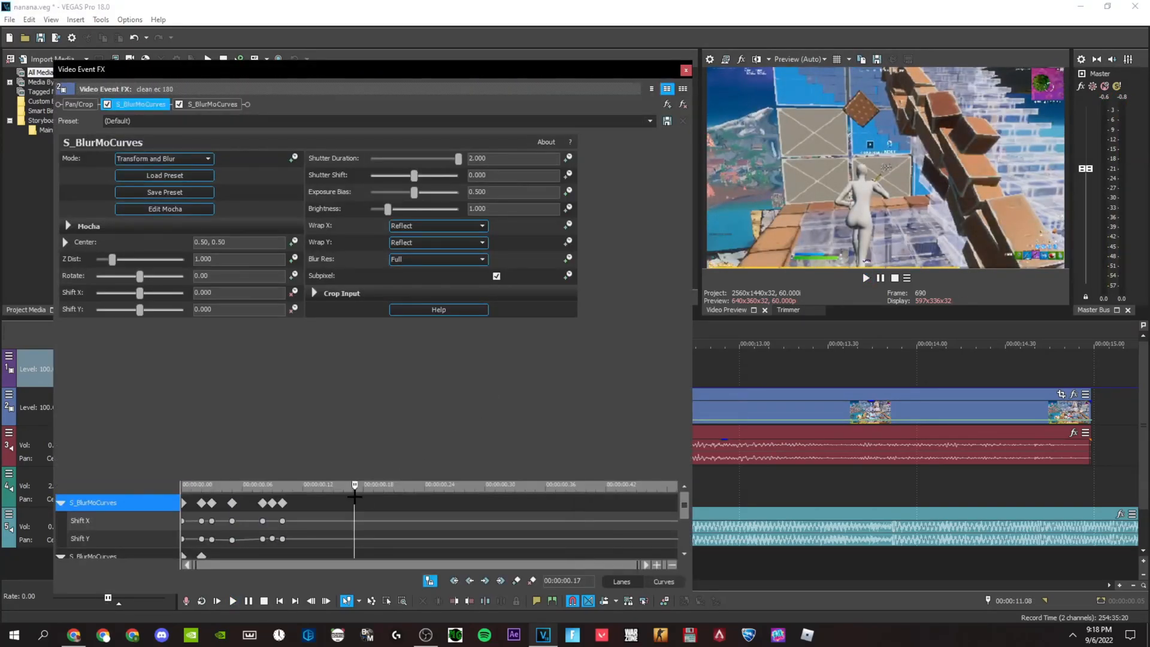
pyautogui.click(354, 496)
pyautogui.click(686, 70)
pyautogui.scroll(6, 634, 408)
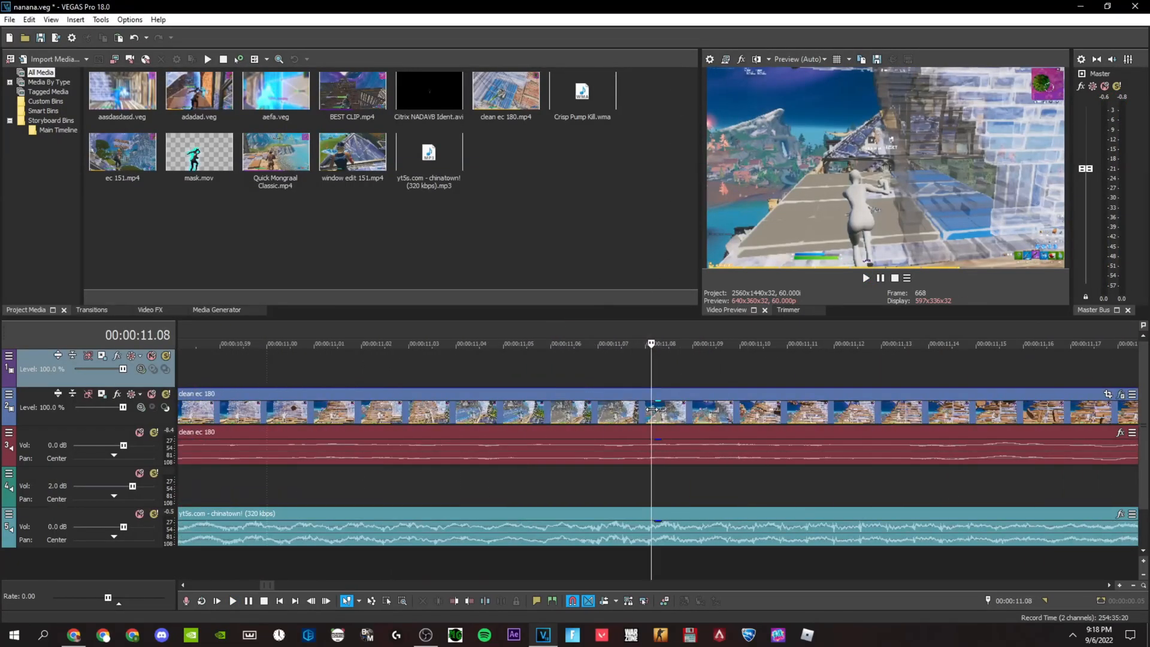
pyautogui.click(660, 410)
pyautogui.press('s')
pyautogui.scroll(-5, 691, 409)
# Step: Apply the [CITRIX] NadavB Zoom In For Beatshake preset to the clean ec 180 segment before the 00:00:11.40 marker and play it back
pyautogui.click(774, 396)
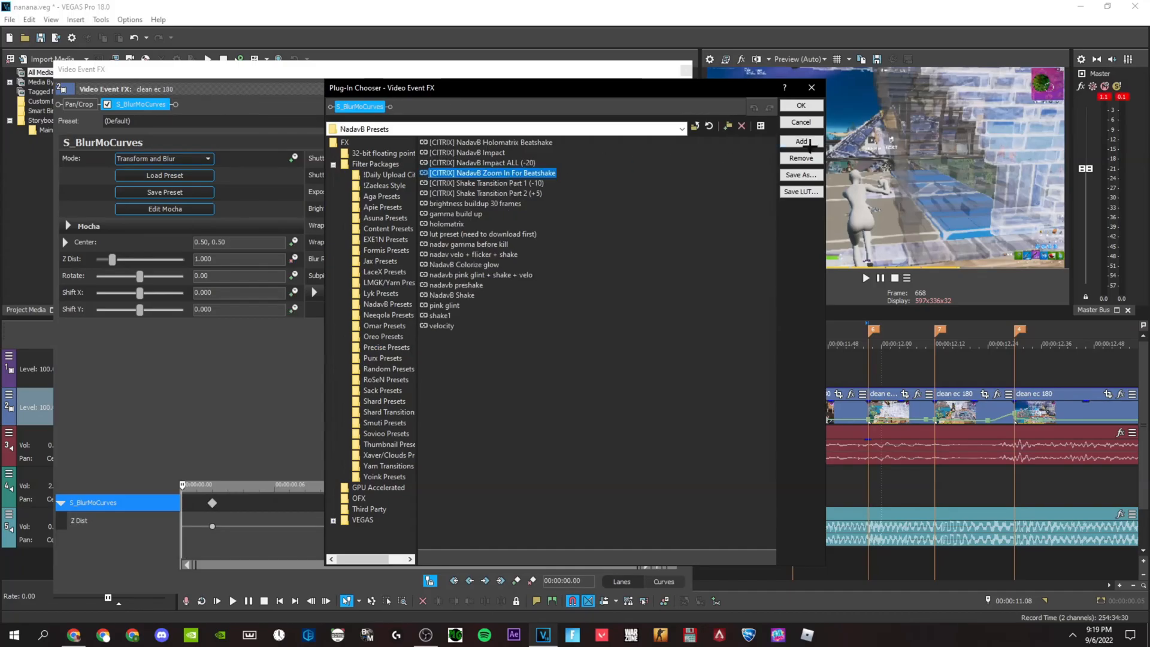
pyautogui.click(808, 142)
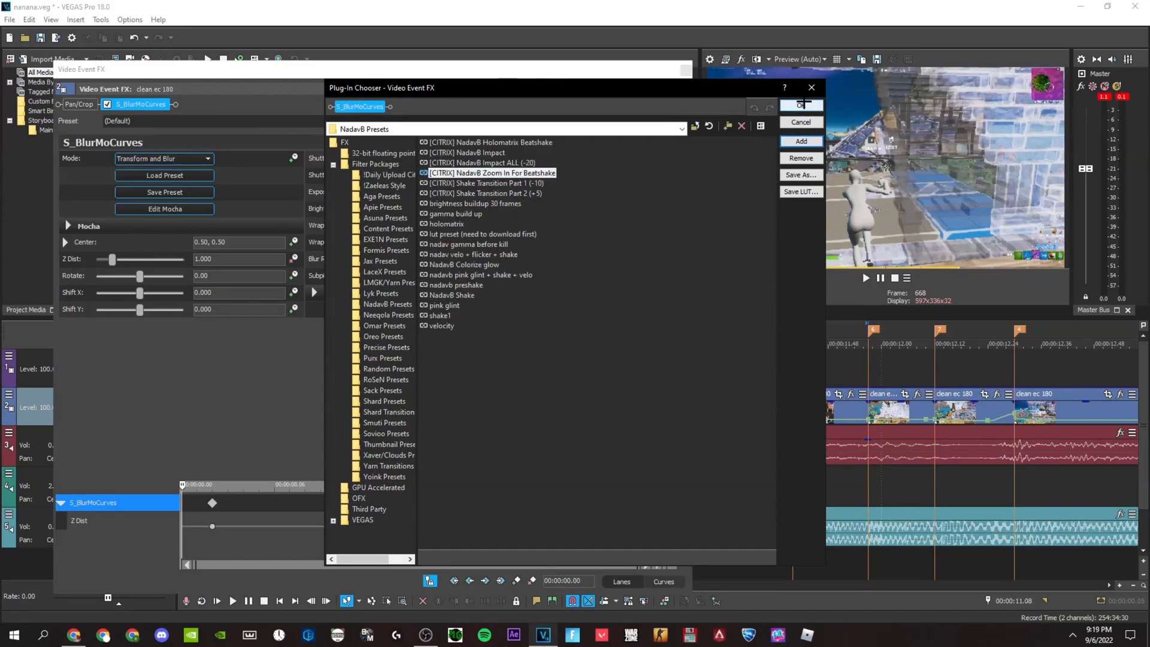
pyautogui.click(801, 106)
pyautogui.click(685, 70)
pyautogui.press('space')
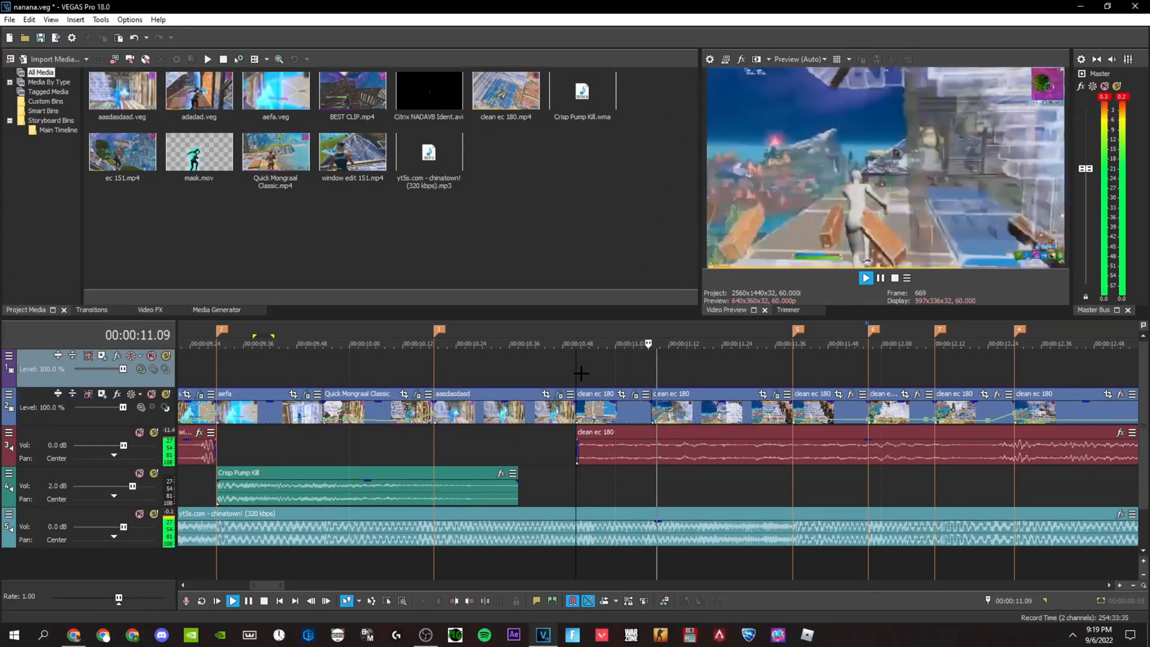
pyautogui.click(587, 346)
pyautogui.click(630, 347)
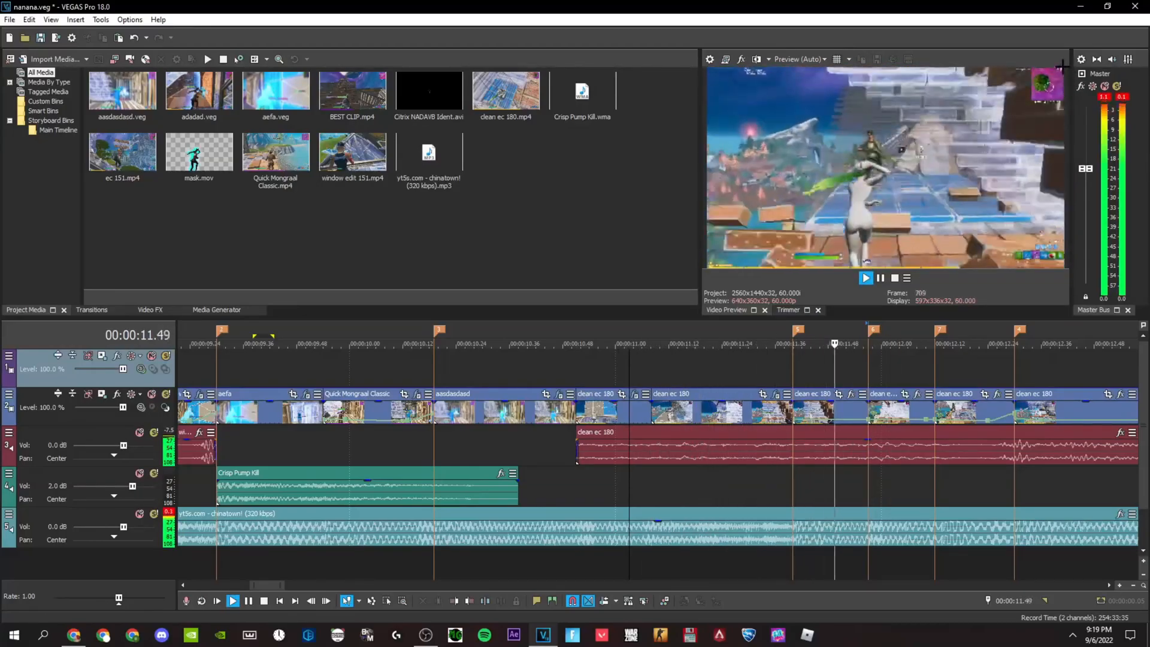
pyautogui.click(788, 376)
pyautogui.press('space')
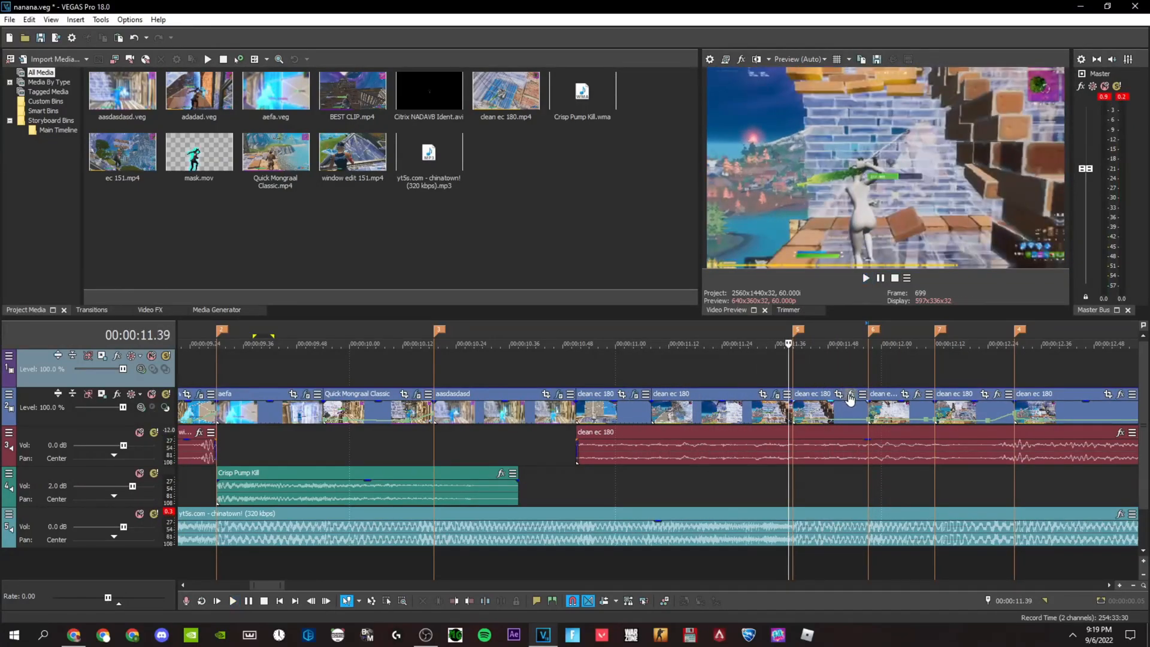
# Step: Apply the [CITRIX] NadavB Holomatrix Beatshake preset to the clean ec 180 segment starting at 00:00:11.40 and remove its uni.Holomatrix II effect
pyautogui.click(849, 394)
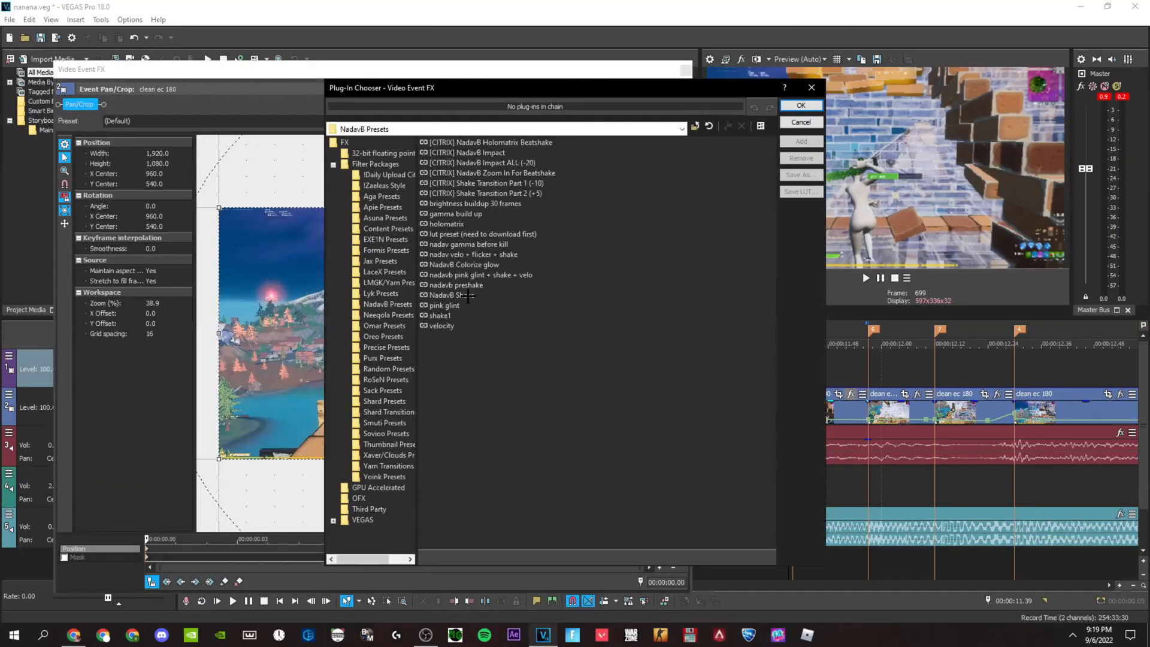
pyautogui.doubleClick(473, 143)
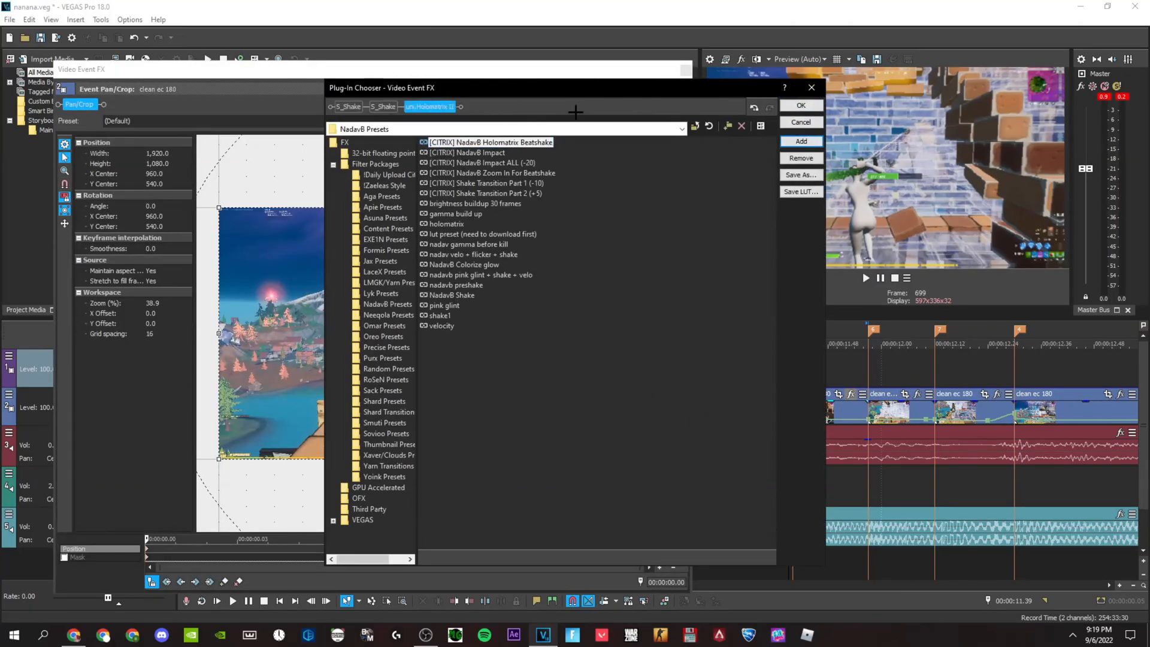
pyautogui.click(792, 108)
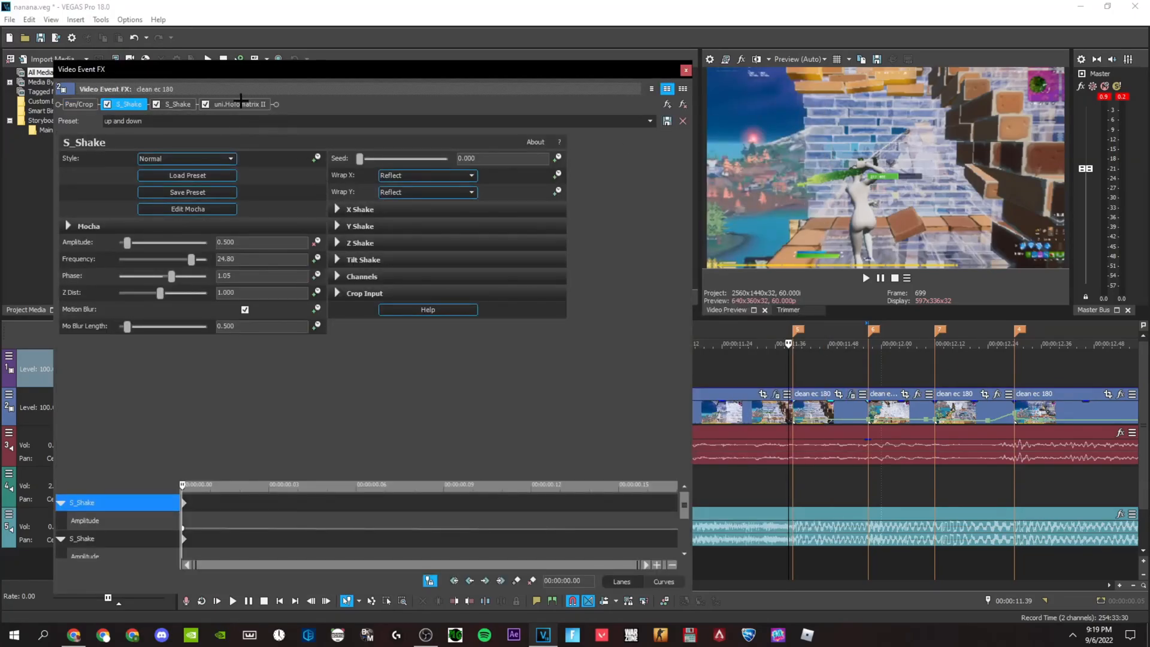
pyautogui.click(241, 102)
pyautogui.click(683, 105)
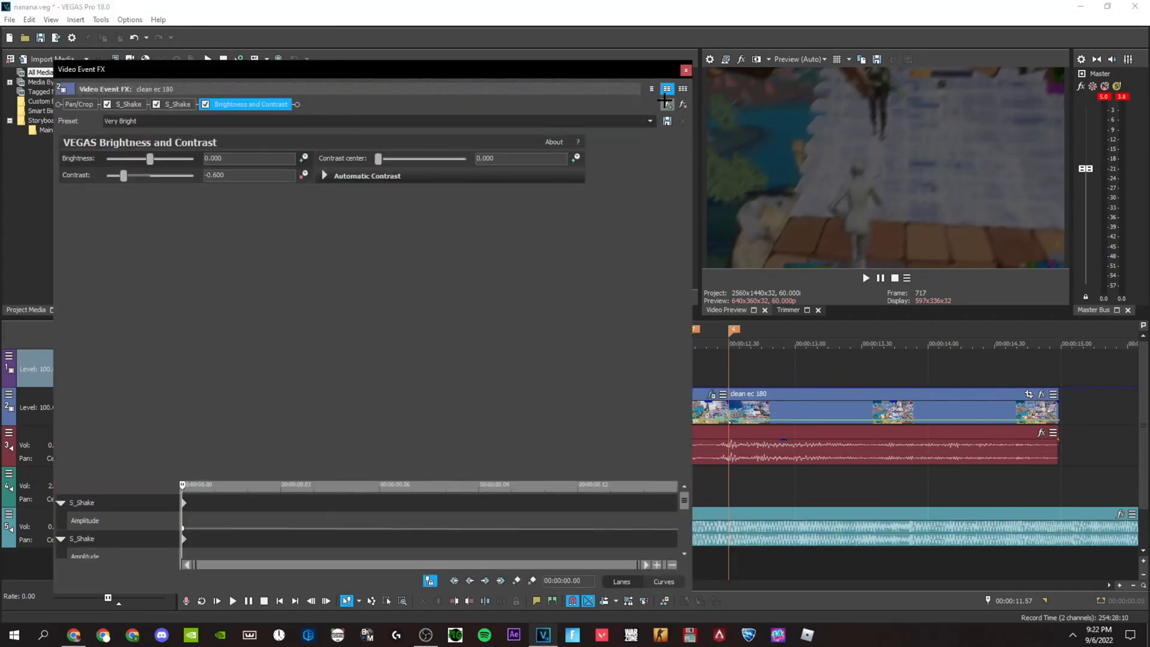
# Step: Finish the beat-shake effects on the clean ec 180 segments between the 00:00:11.57 and 00:00:12.30 markers and play them back
pyautogui.click(490, 152)
pyautogui.click(806, 141)
pyautogui.click(801, 108)
pyautogui.click(685, 70)
pyautogui.press('space')
pyautogui.press('space')
pyautogui.click(689, 365)
pyautogui.press('space')
pyautogui.press('space')
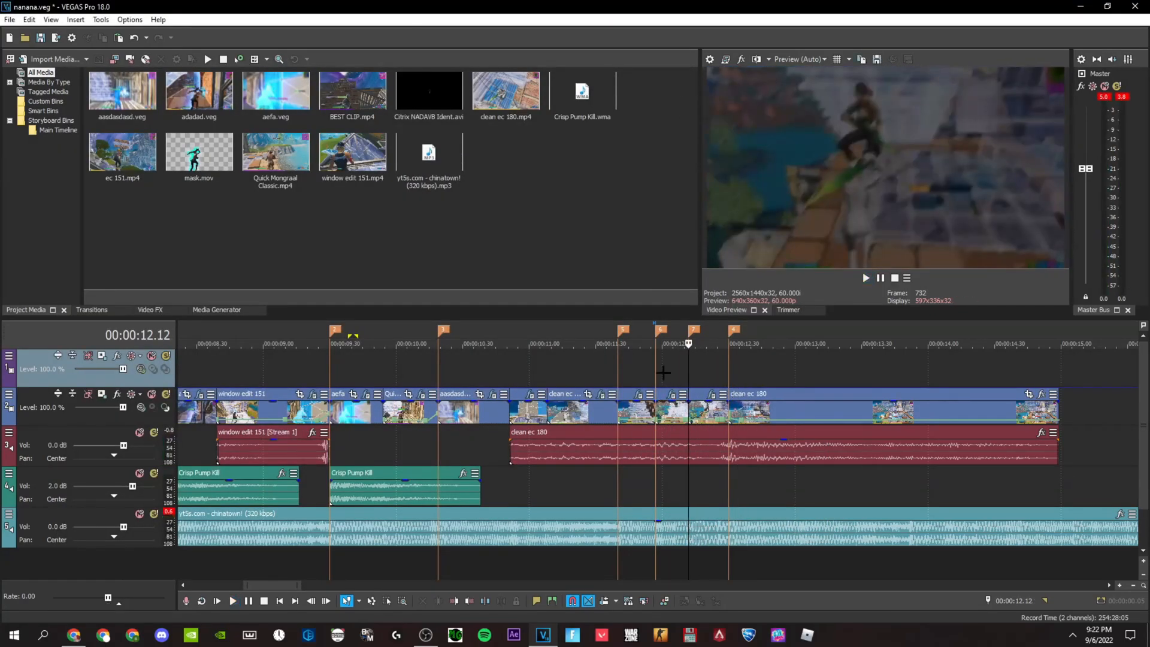
pyautogui.click(605, 365)
pyautogui.press('space')
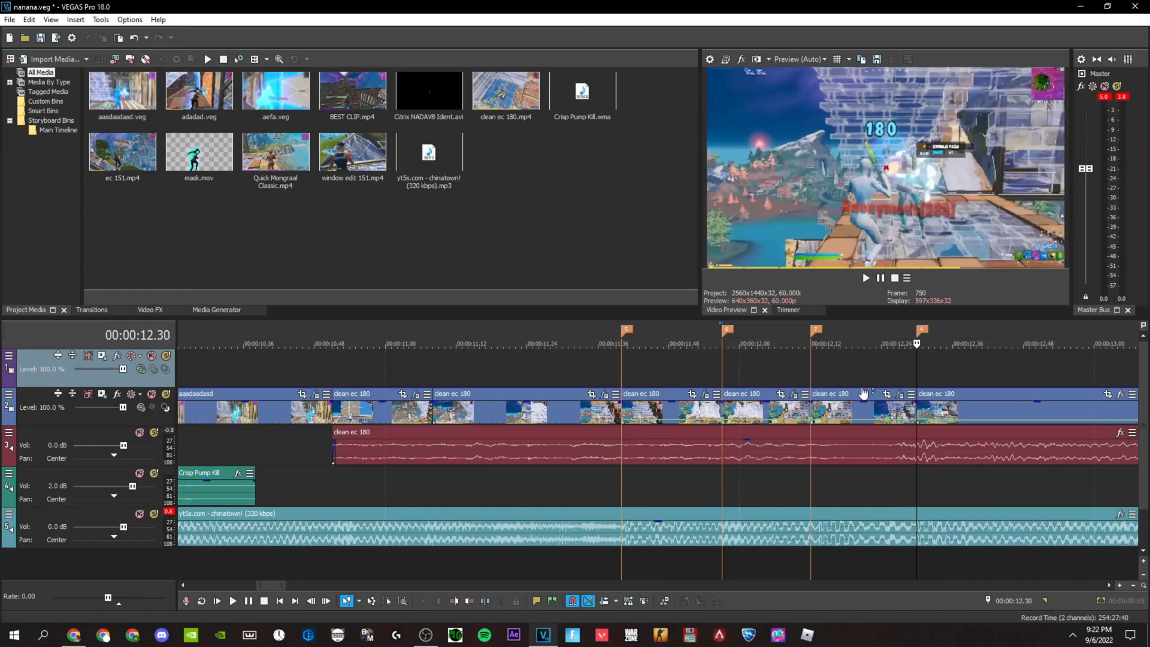
# Step: Apply an impact shake effect to the last clean ec 180 segment after the 00:00:12.30 marker and play it back
pyautogui.scroll(-3, 916, 396)
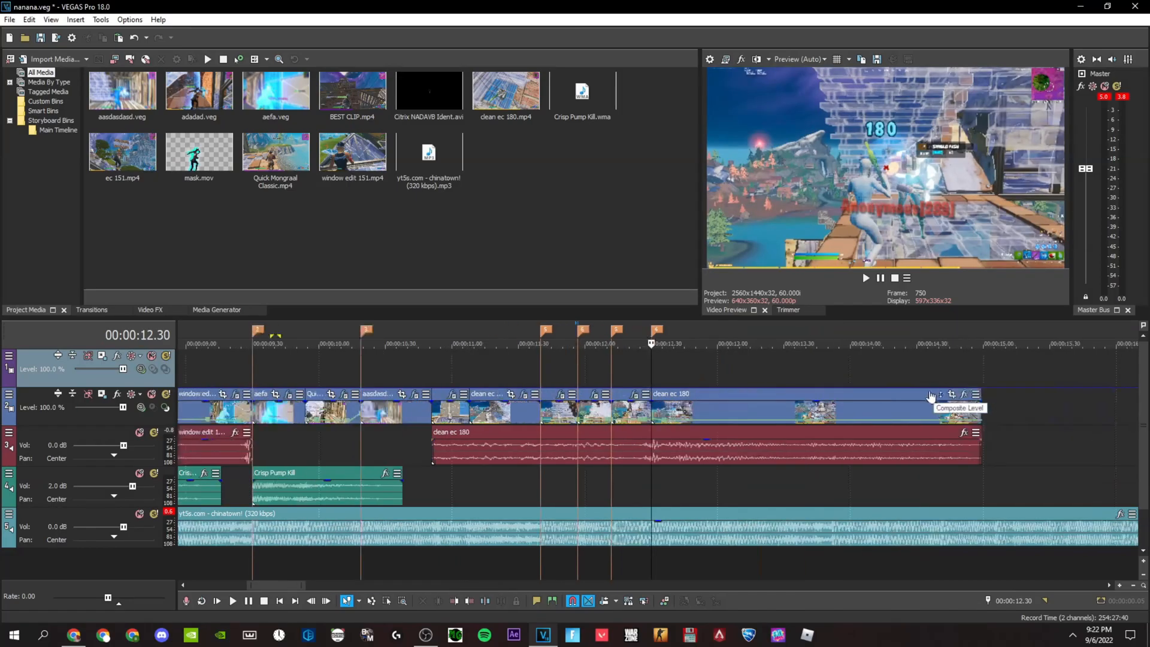
pyautogui.click(964, 393)
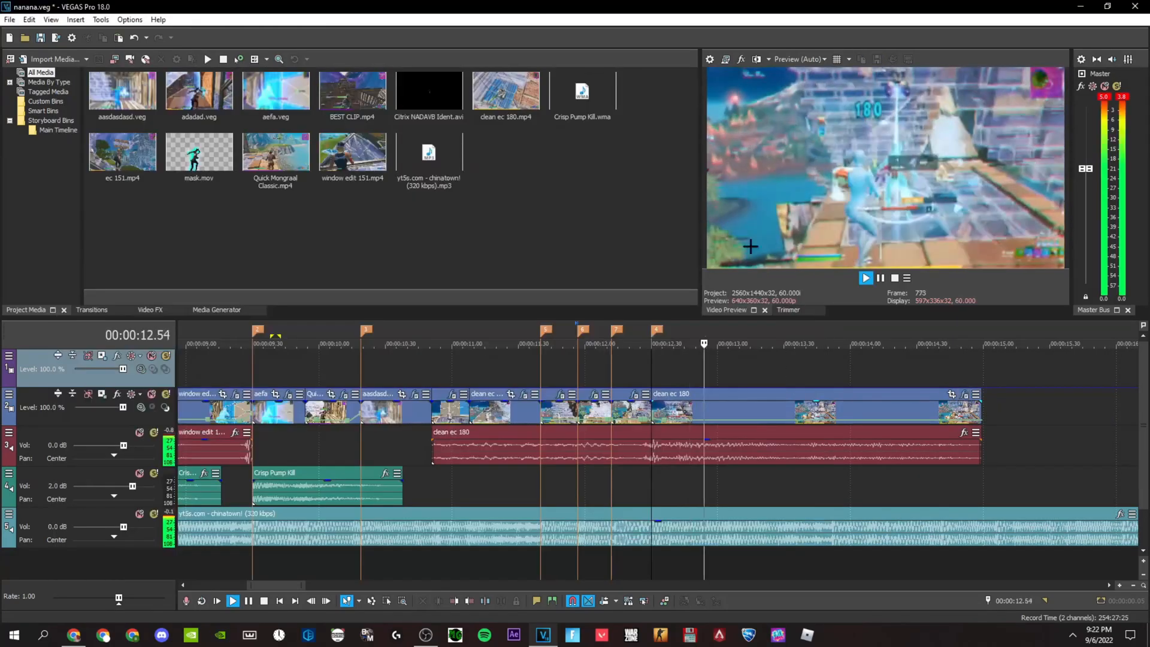
pyautogui.press('space')
pyautogui.press('space')
pyautogui.press('space')
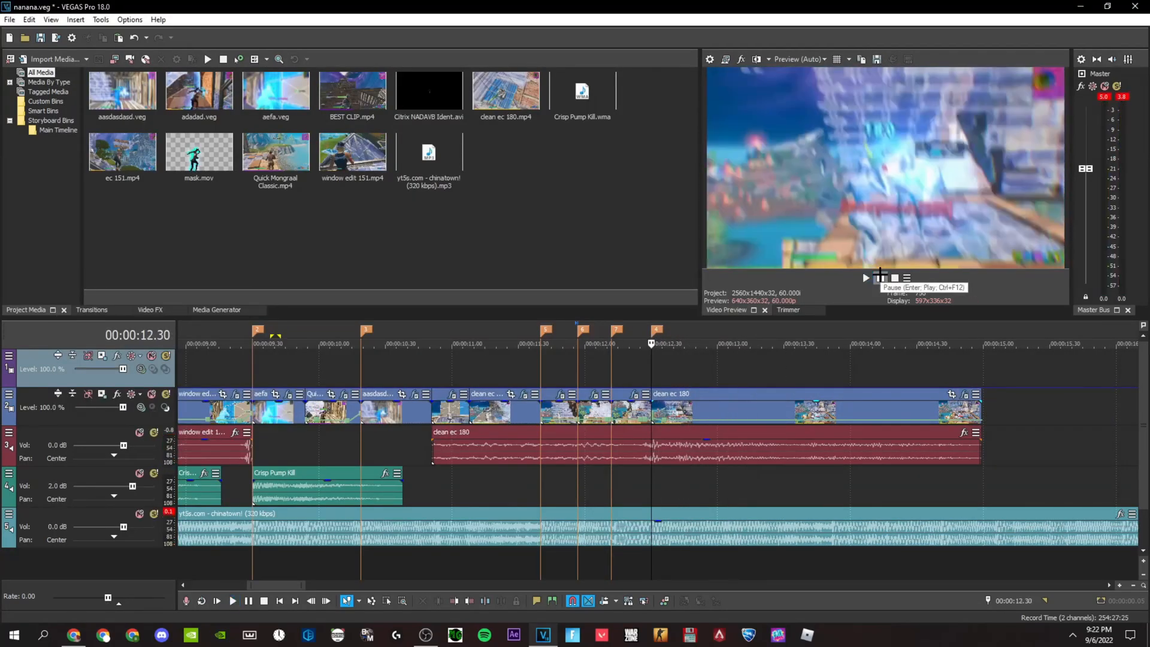
# Step: Split the last clean ec 180 video segment at 00:00:13.02 and delete the part after the cut
pyautogui.rightClick(659, 410)
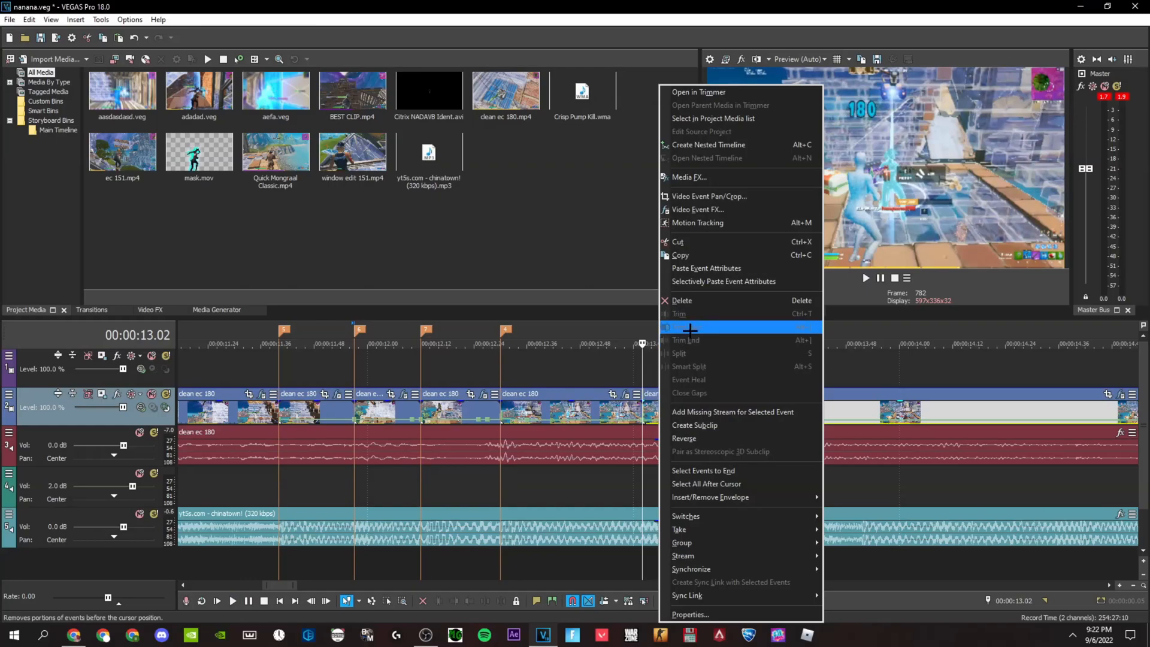
pyautogui.click(685, 302)
pyautogui.scroll(-7, 603, 411)
pyautogui.scroll(-1, 351, 411)
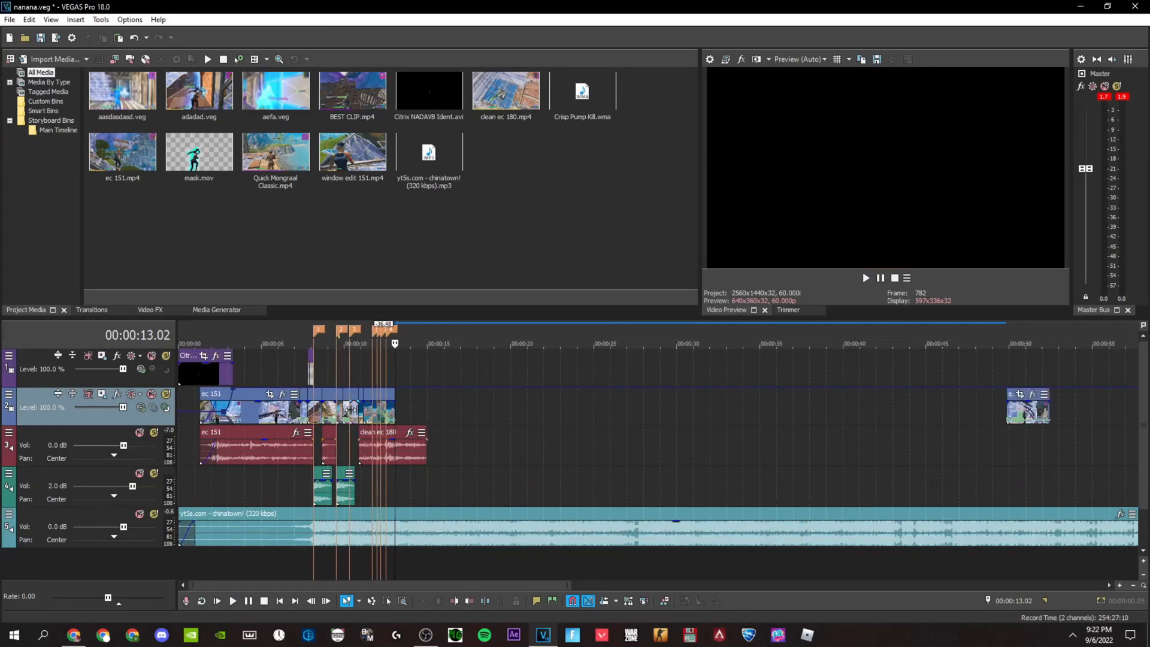
# Step: Look over the timeline from the start of the ec 151 clip to the clean ec 180 beat segments
pyautogui.scroll(-2, 351, 411)
pyautogui.click(193, 427)
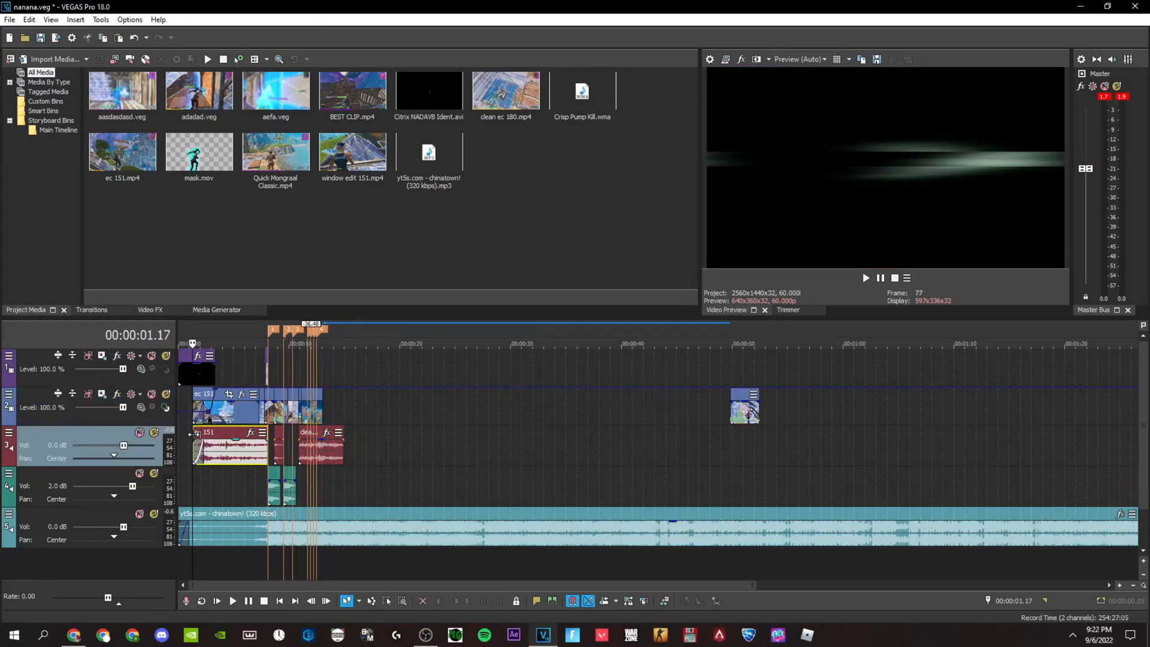
pyautogui.scroll(5, 908, 383)
pyautogui.scroll(-1, 909, 383)
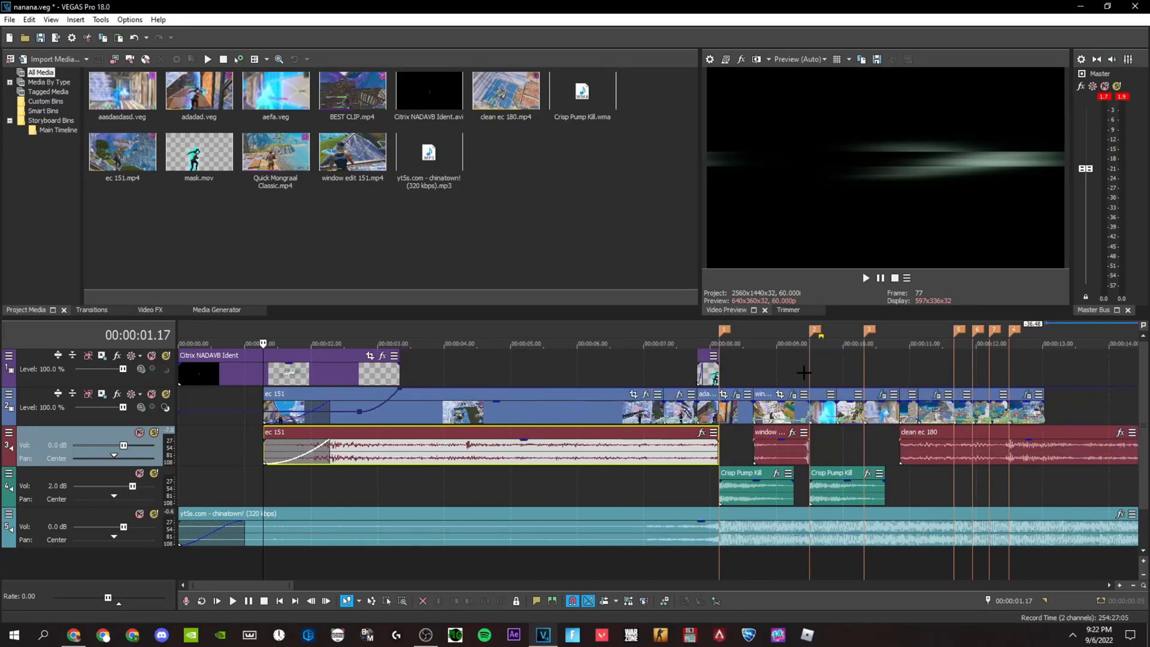
pyautogui.click(803, 373)
pyautogui.hscroll(2, 816, 395)
pyautogui.click(793, 375)
pyautogui.scroll(2, 775, 373)
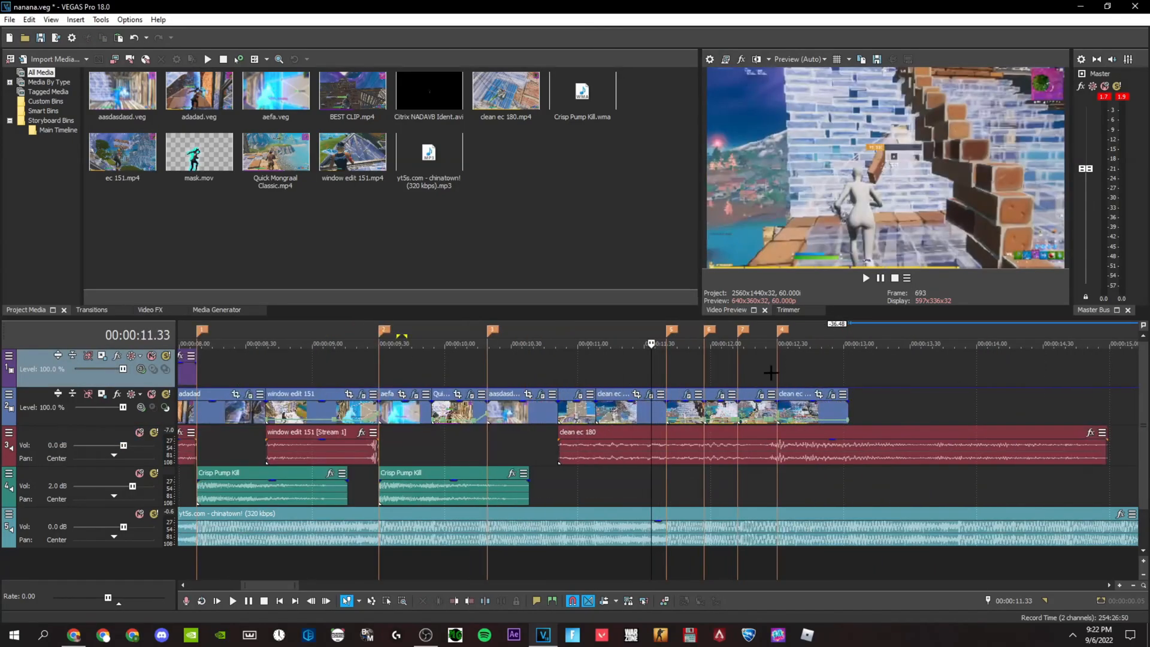
pyautogui.scroll(2, 674, 369)
# Step: Search the video effects for "blur", inspect BCC Temporal Blur and the other blur effects, and return to the project media
pyautogui.click(681, 378)
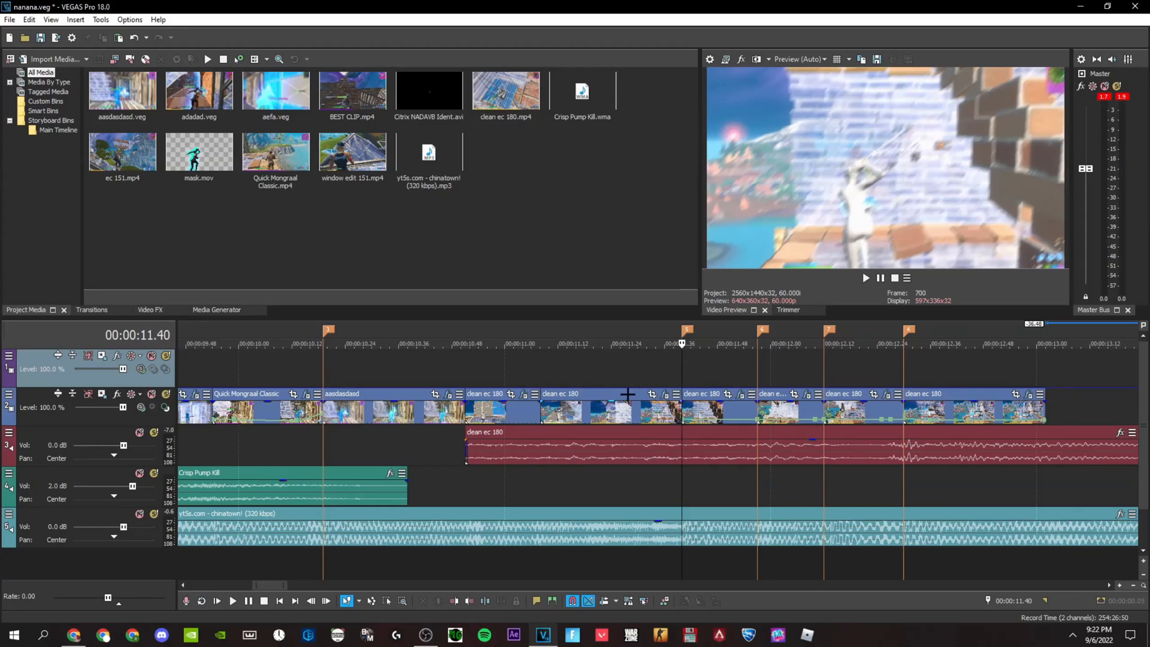
pyautogui.click(143, 307)
pyautogui.click(72, 60)
pyautogui.write('blur')
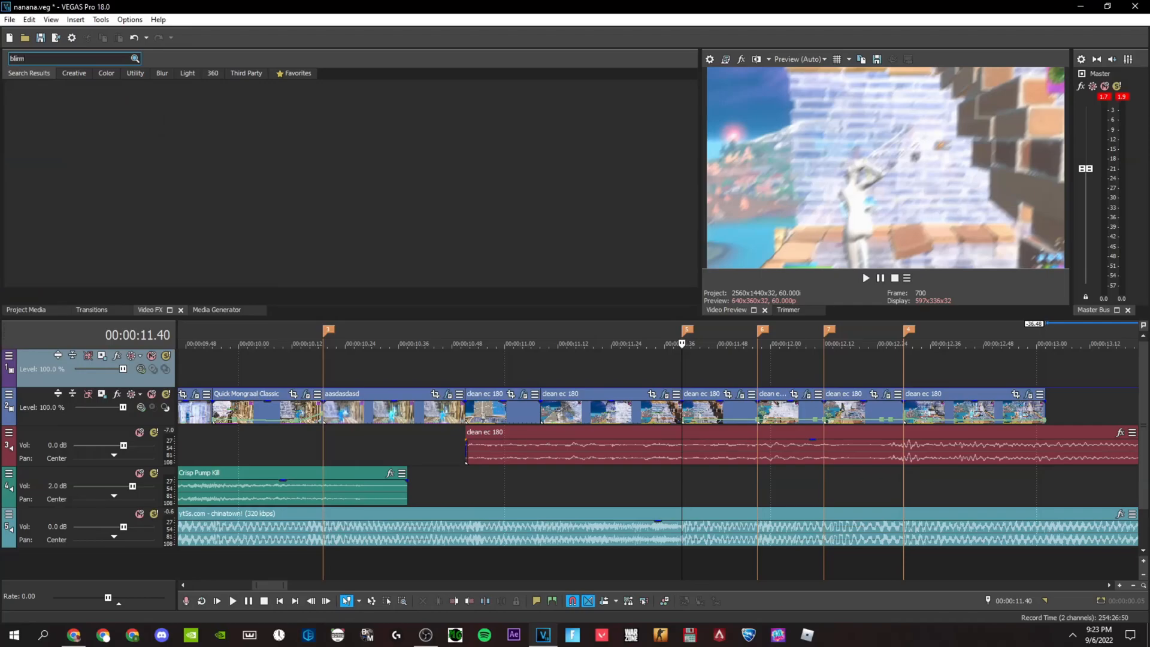
pyautogui.write('u')
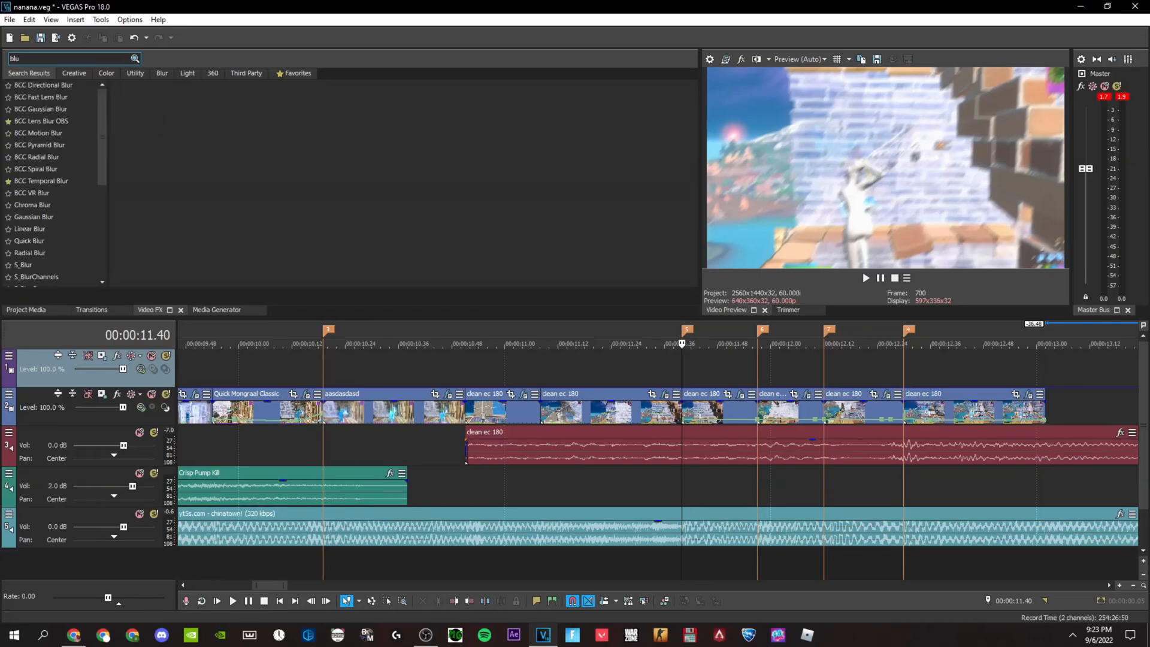
pyautogui.click(36, 181)
pyautogui.scroll(-6, 36, 180)
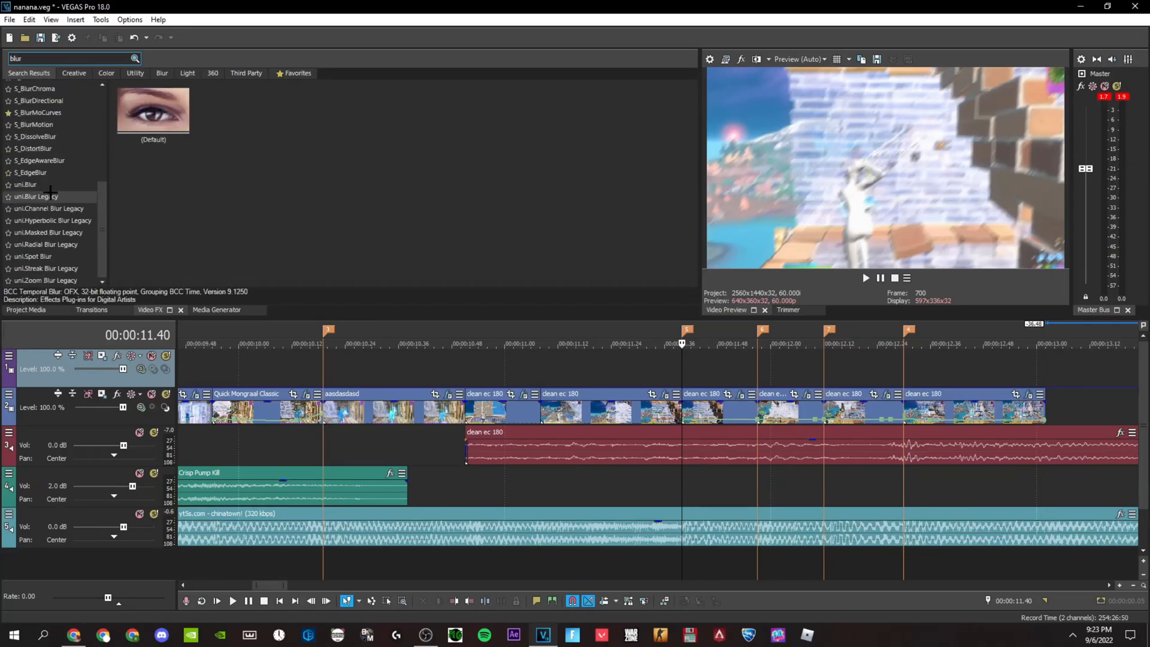
pyautogui.scroll(6, 47, 189)
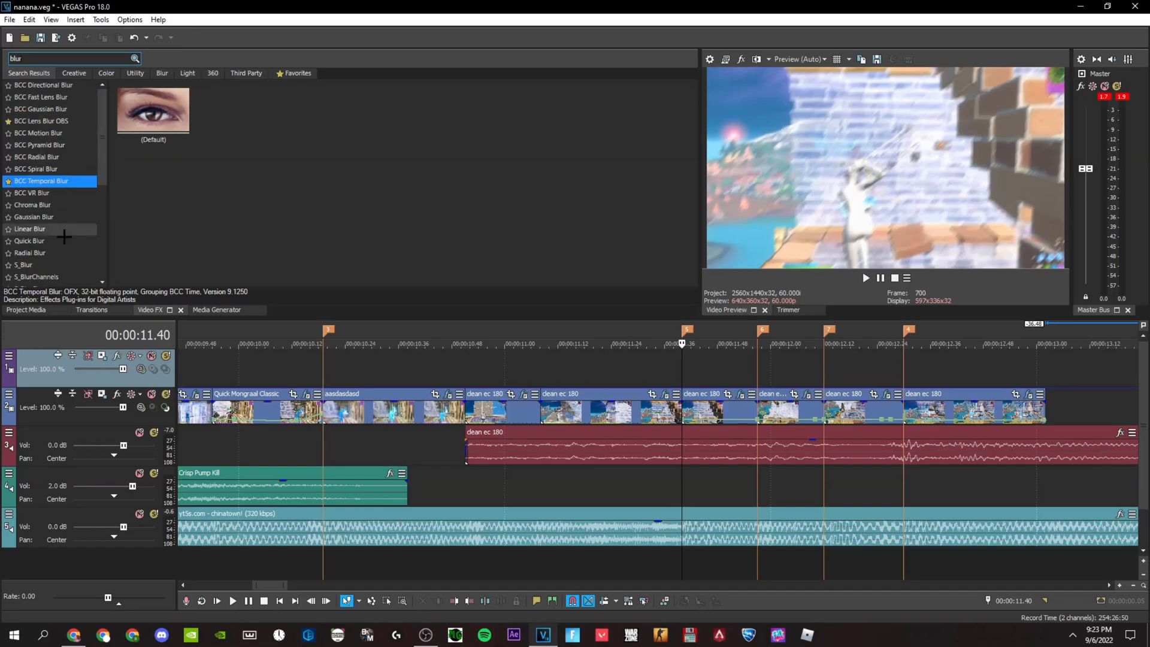
pyautogui.click(24, 309)
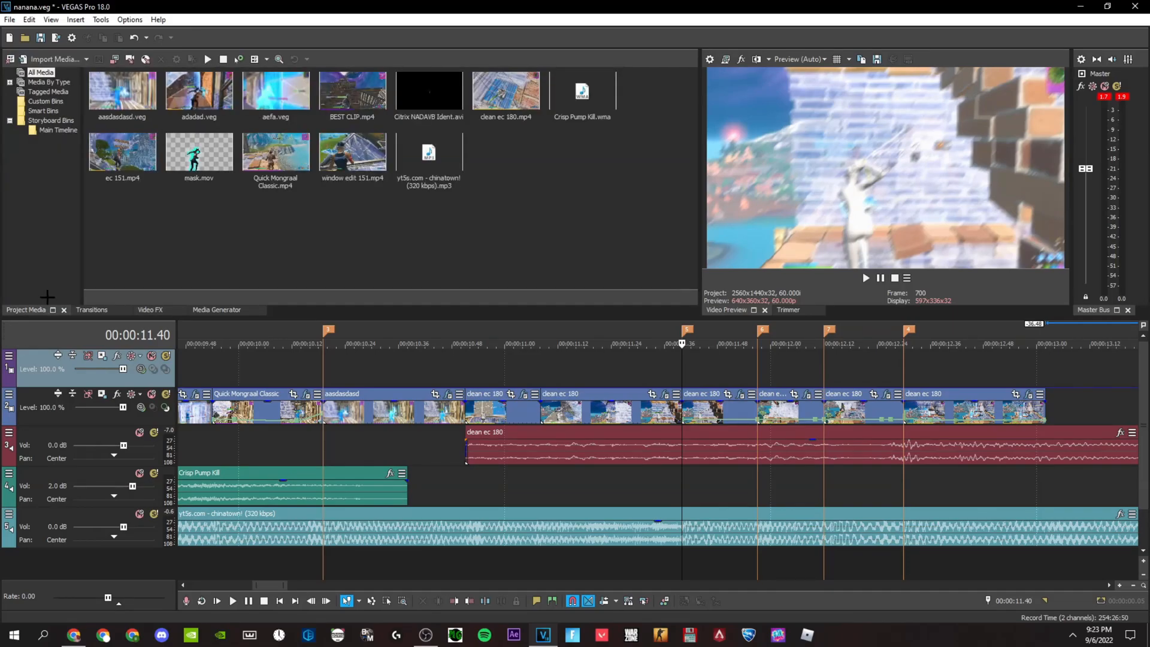
# Step: Check the frame at the end of the mask clip at the first kill marker, and return the cursor to the project start
pyautogui.scroll(-5, 423, 468)
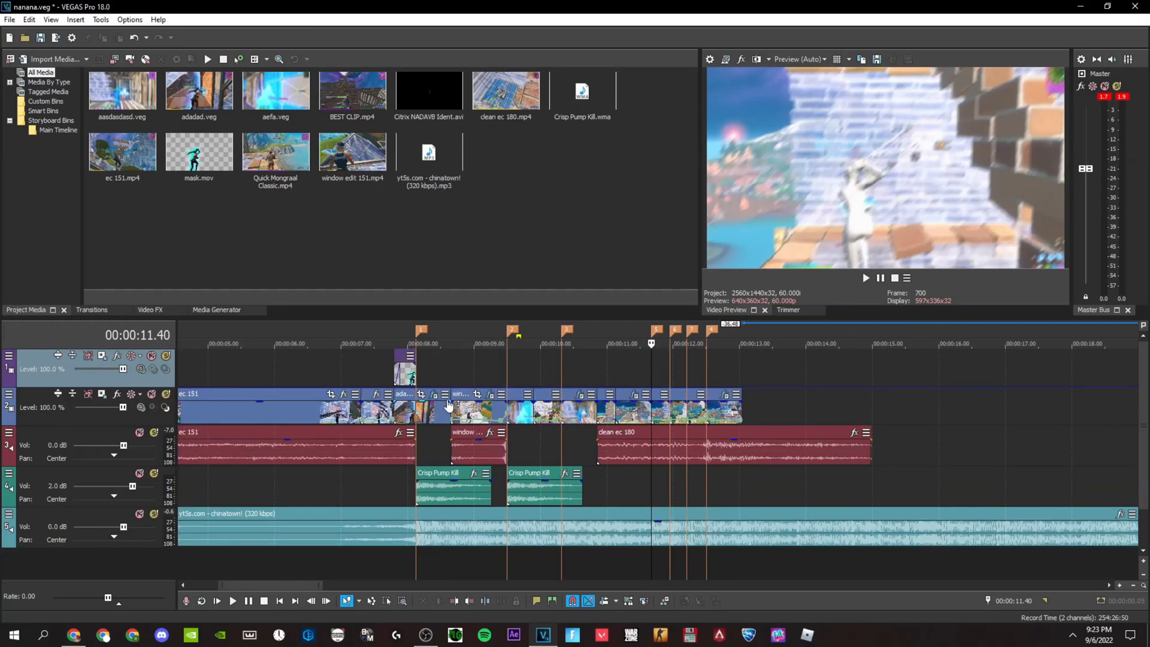
pyautogui.rightClick(437, 408)
pyautogui.click(413, 371)
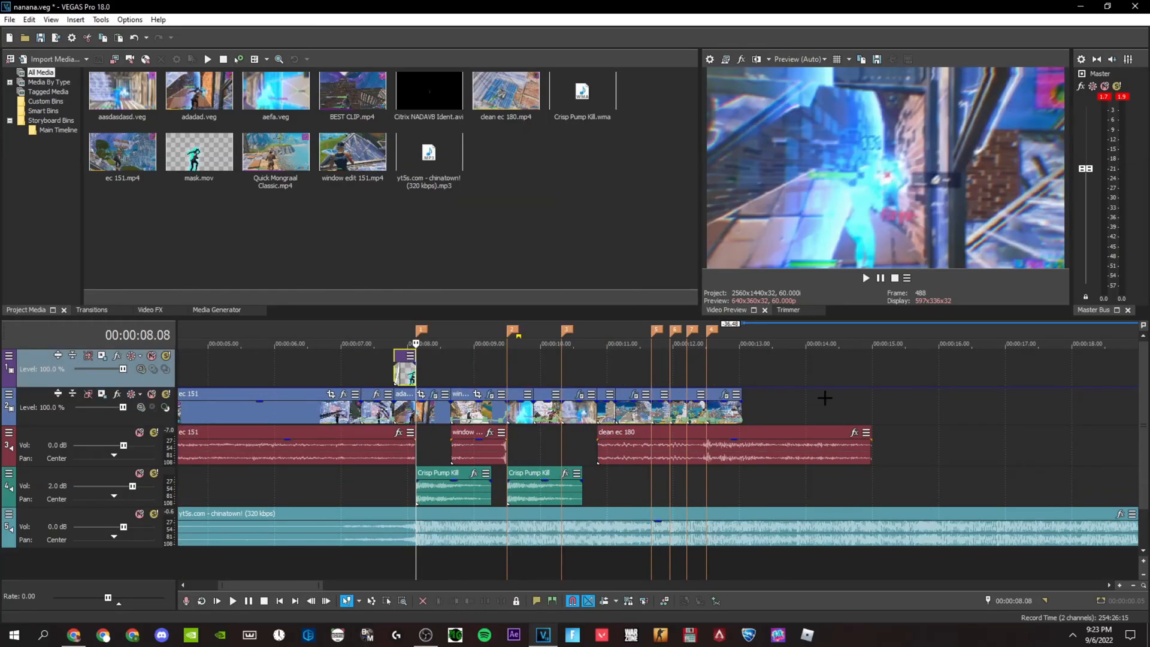
pyautogui.scroll(-5, 809, 398)
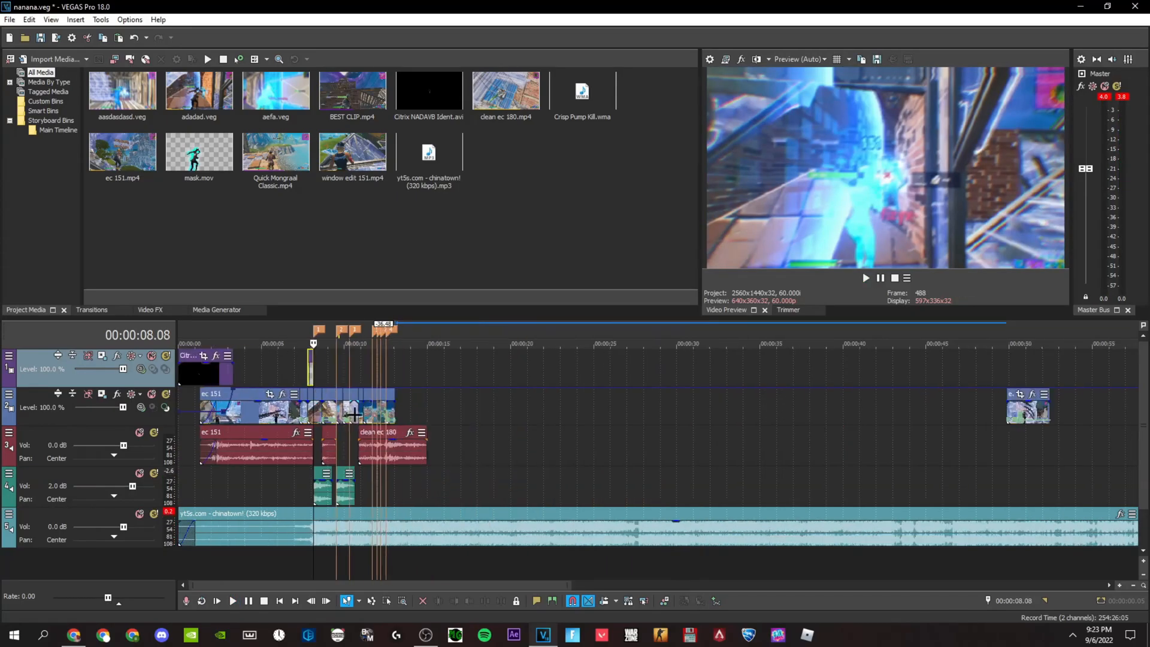
pyautogui.click(180, 428)
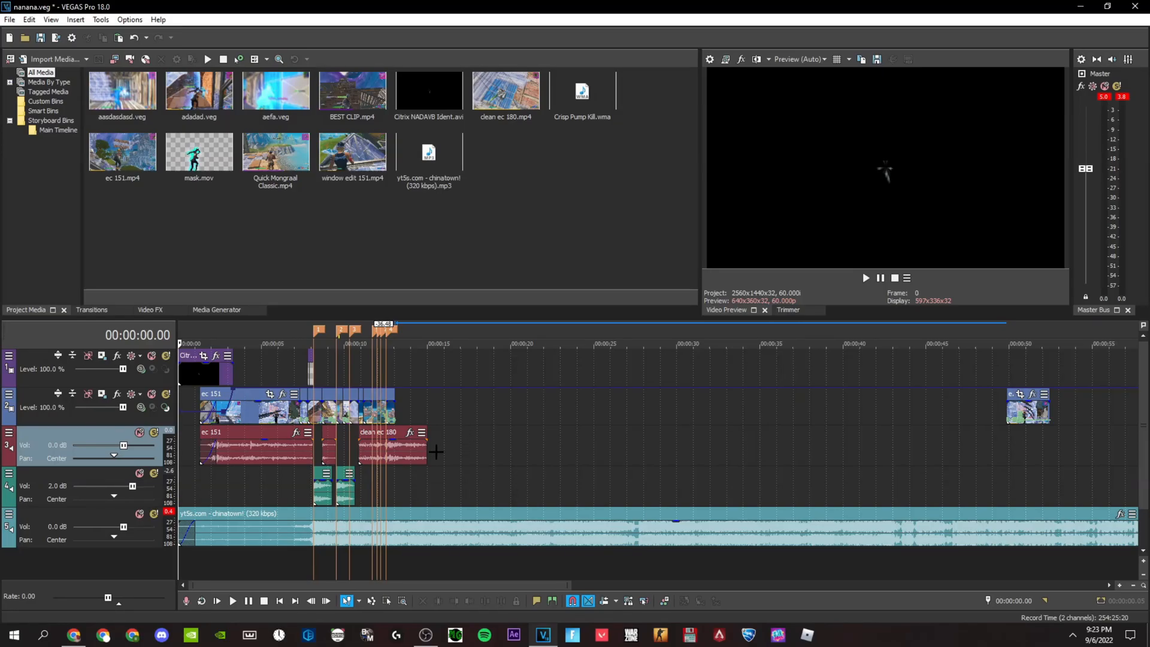
# Step: Examine the section from the end of the ec 151 clip into the adadad segment with the mask skin glow
pyautogui.scroll(6, 428, 455)
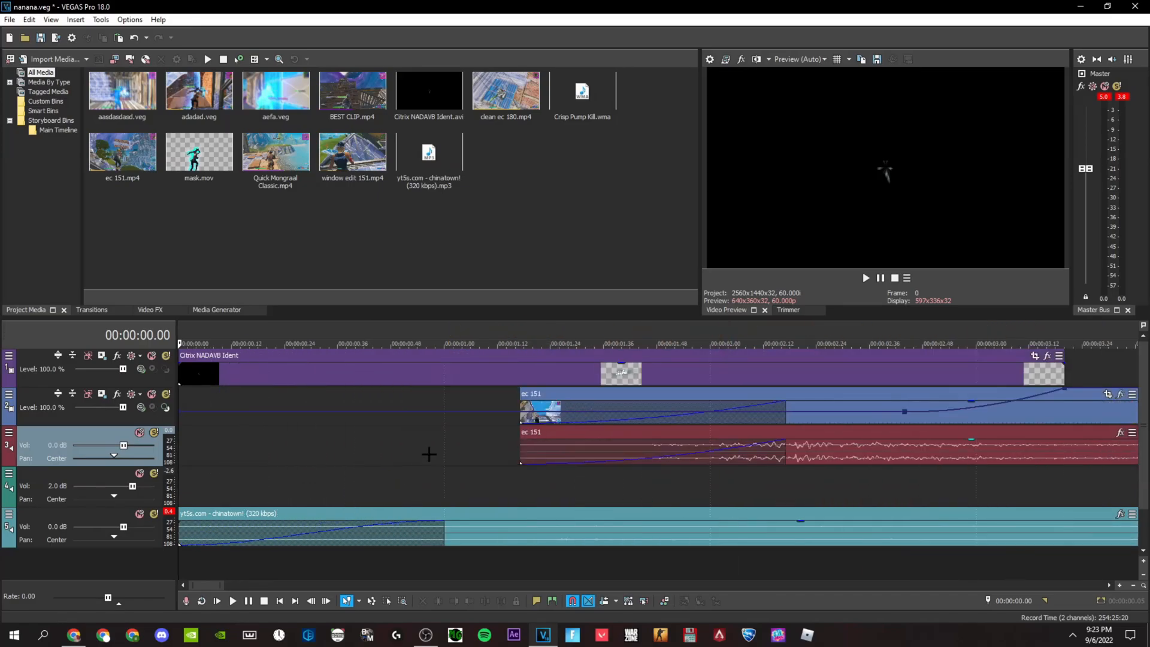
pyautogui.scroll(-3, 424, 495)
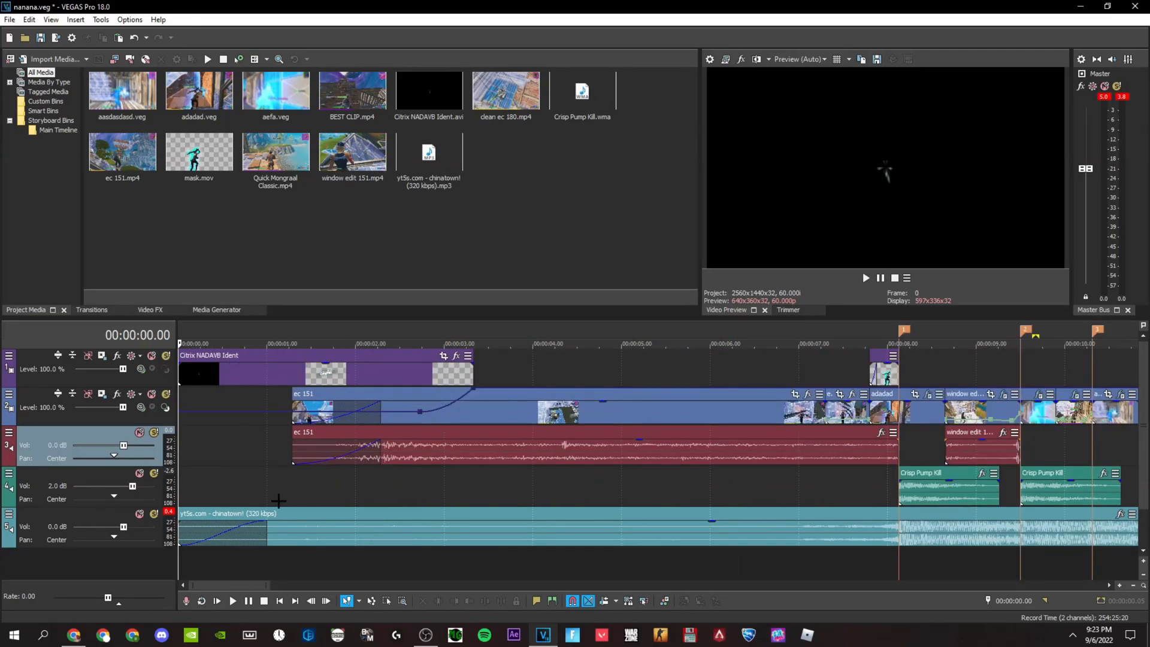
pyautogui.moveTo(836, 497); pyautogui.dragTo(869, 489)
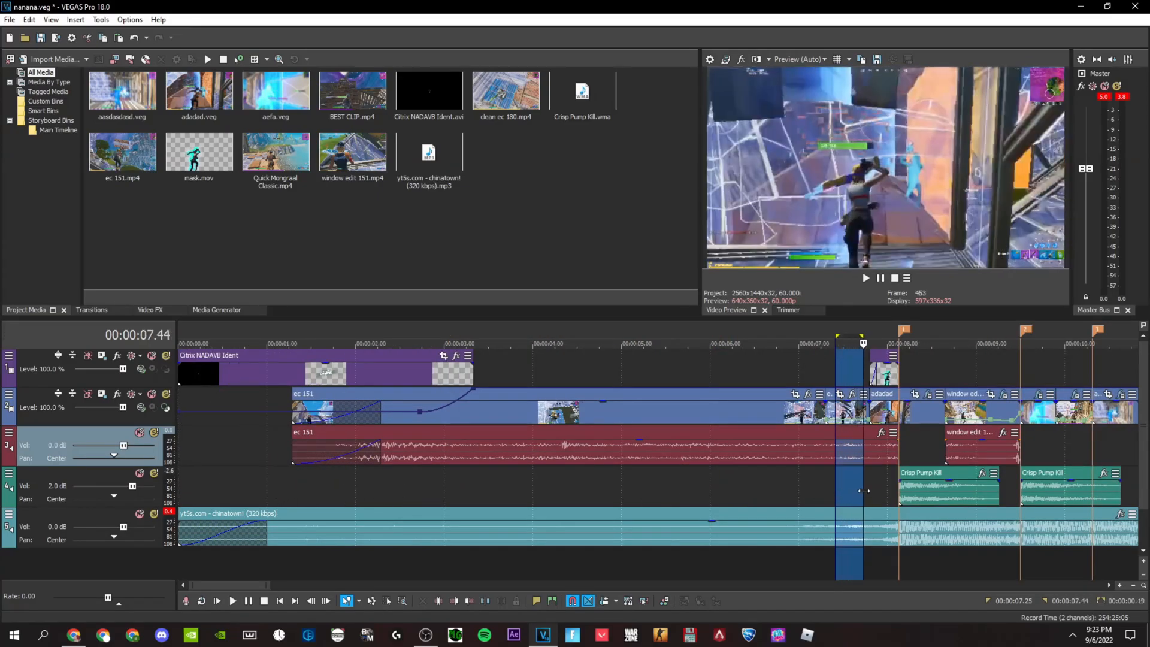
pyautogui.click(868, 487)
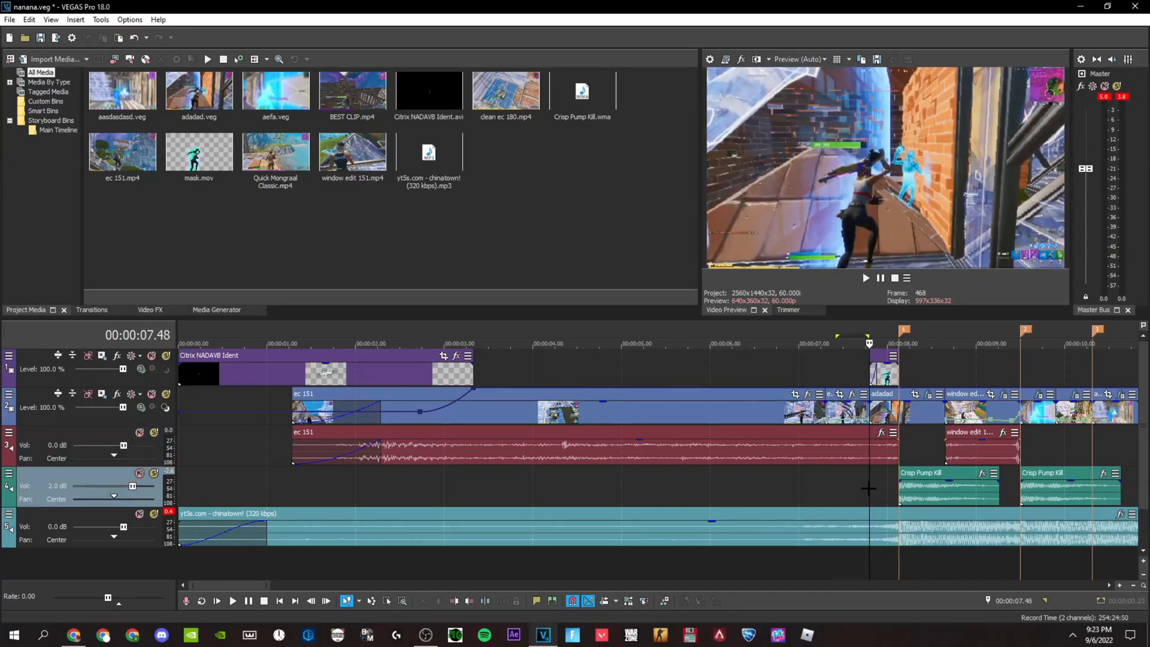
pyautogui.scroll(4, 868, 485)
pyautogui.scroll(-4, 715, 483)
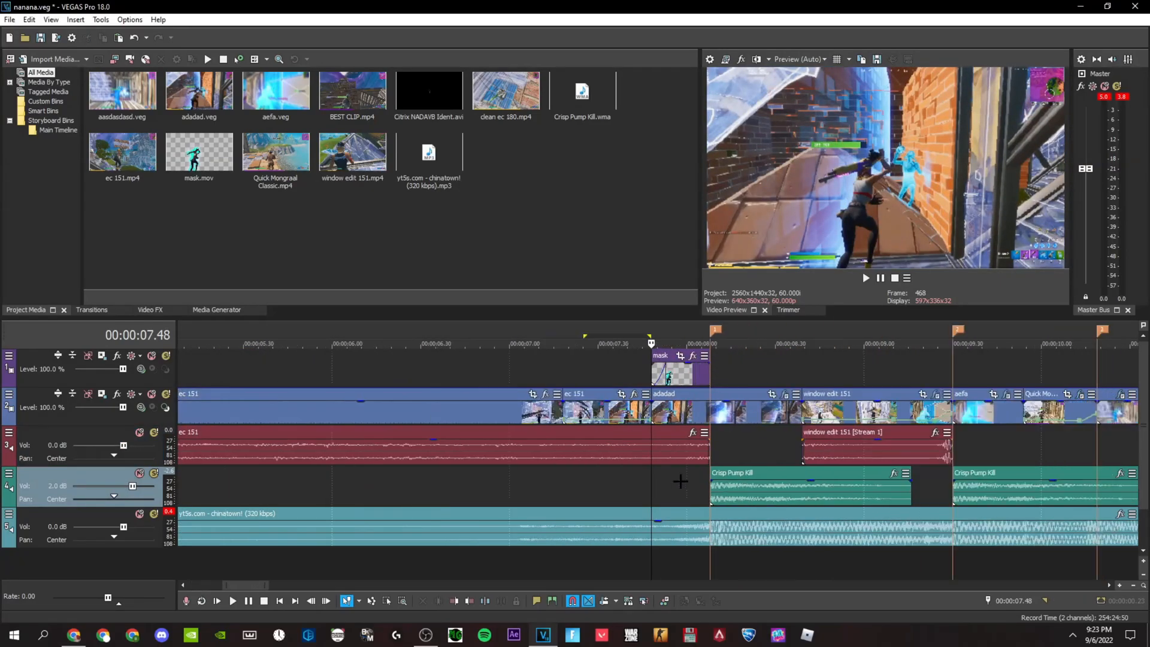
pyautogui.click(665, 482)
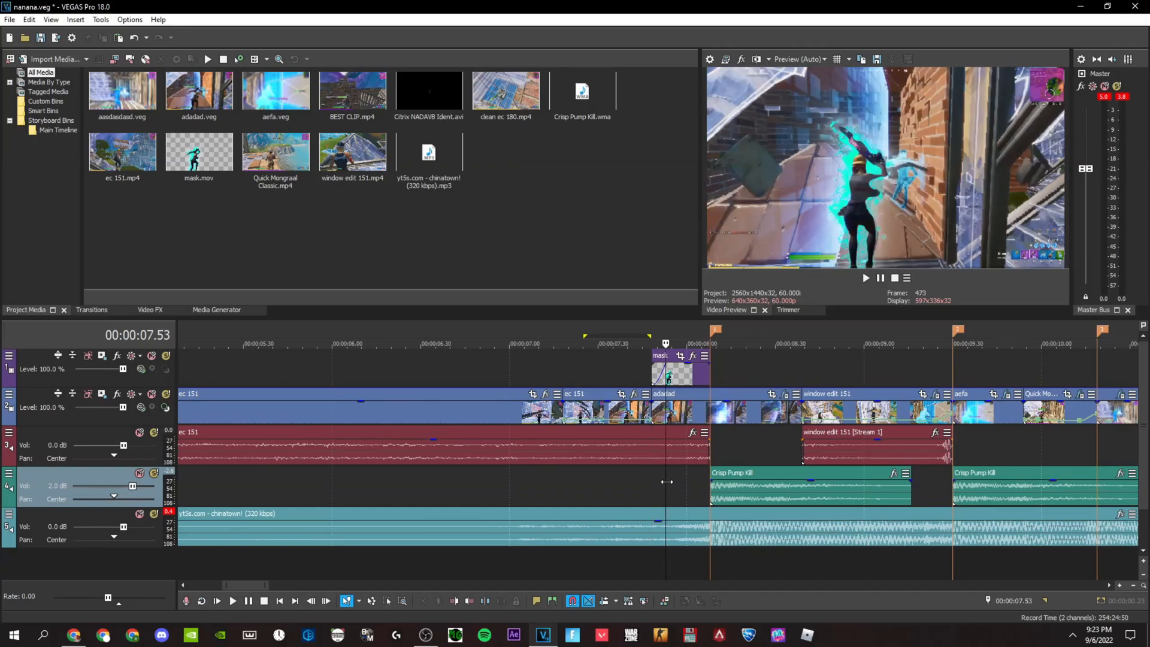
pyautogui.scroll(-4, 642, 482)
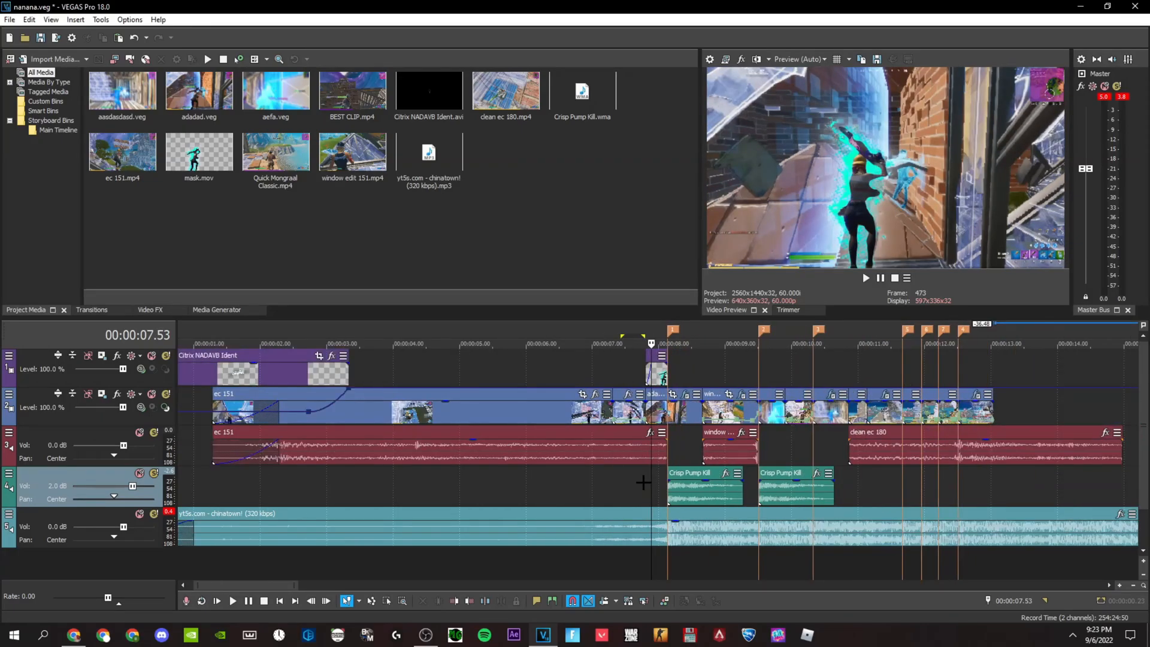